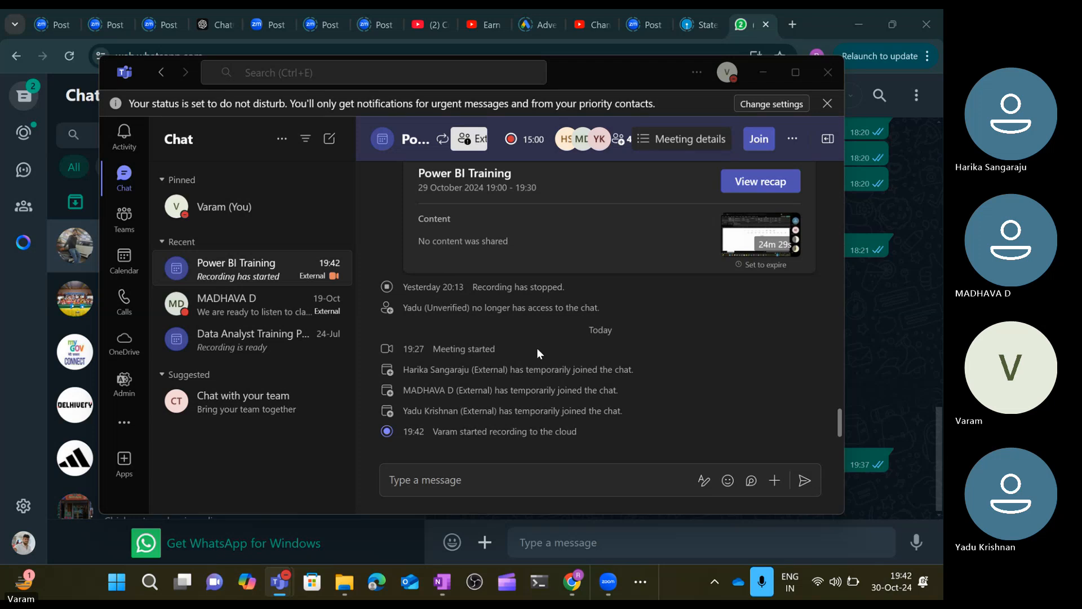
Switch to the Power Query Editor and scroll through the Marks Data query's columns.
left_click(648, 587)
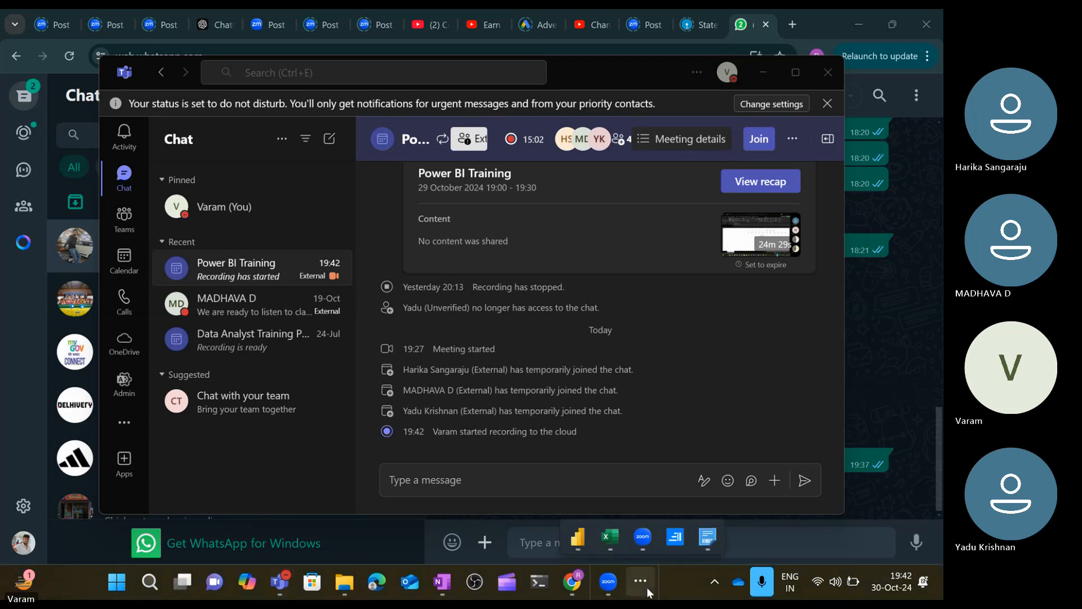
mouse_move(584, 543)
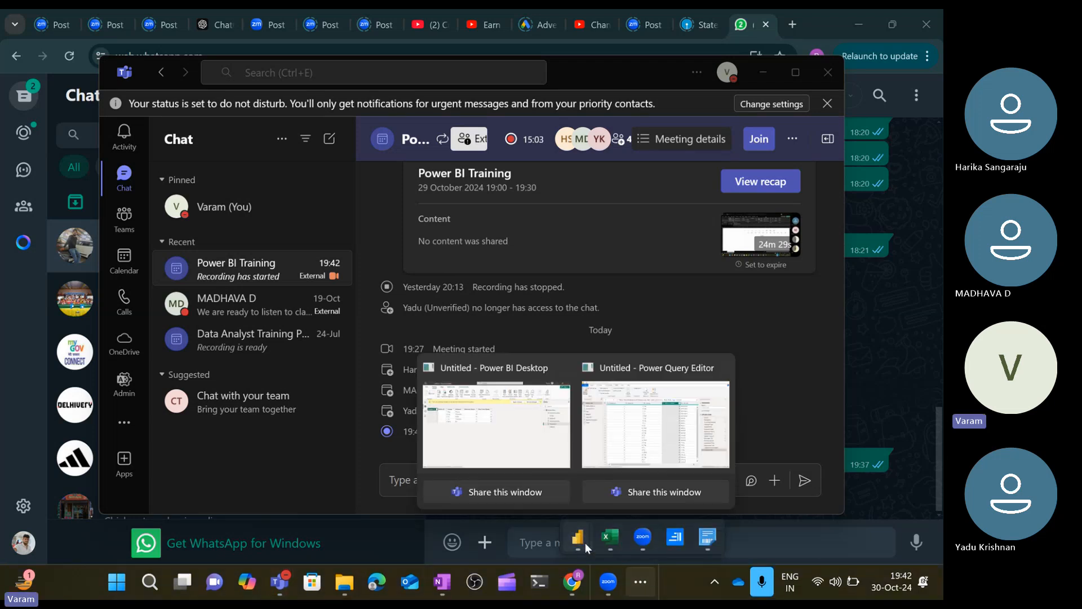
left_click(643, 445)
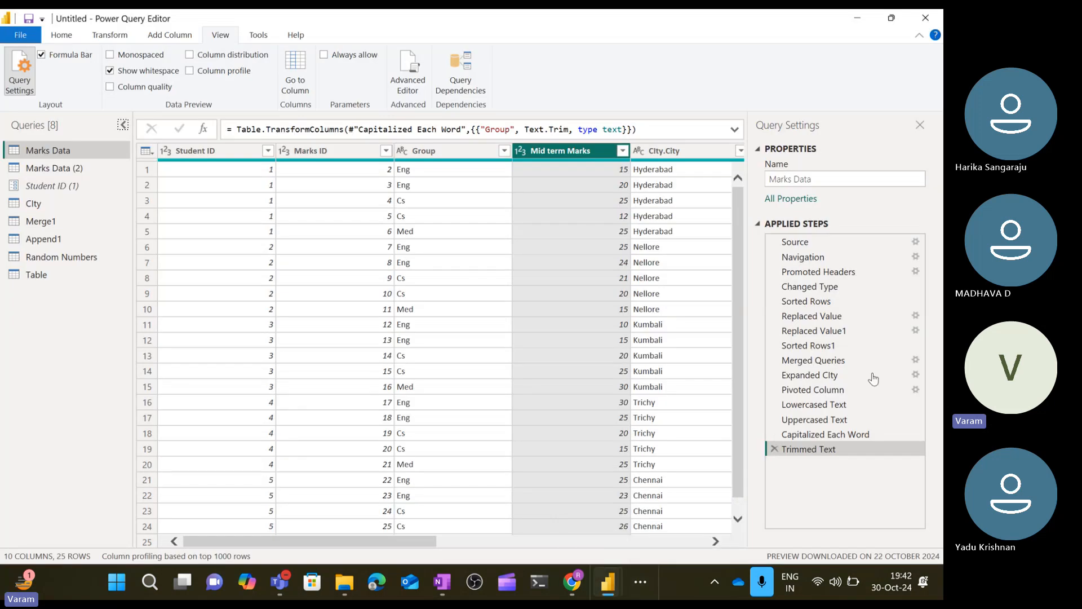
scroll(526, 370, "right", 5)
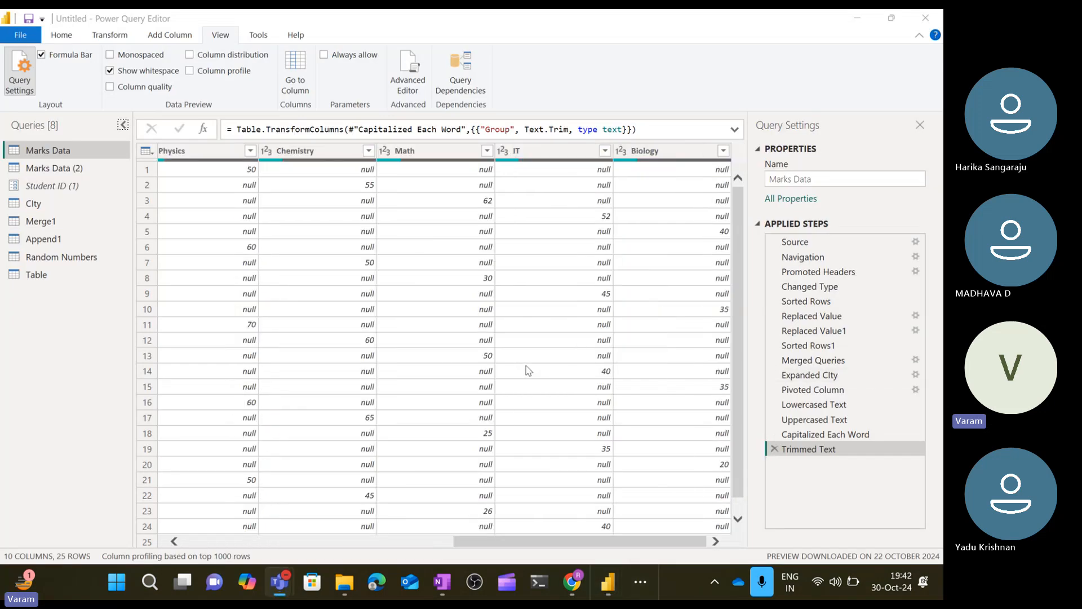
scroll(527, 370, "left", 5)
scroll(527, 370, "right", 1)
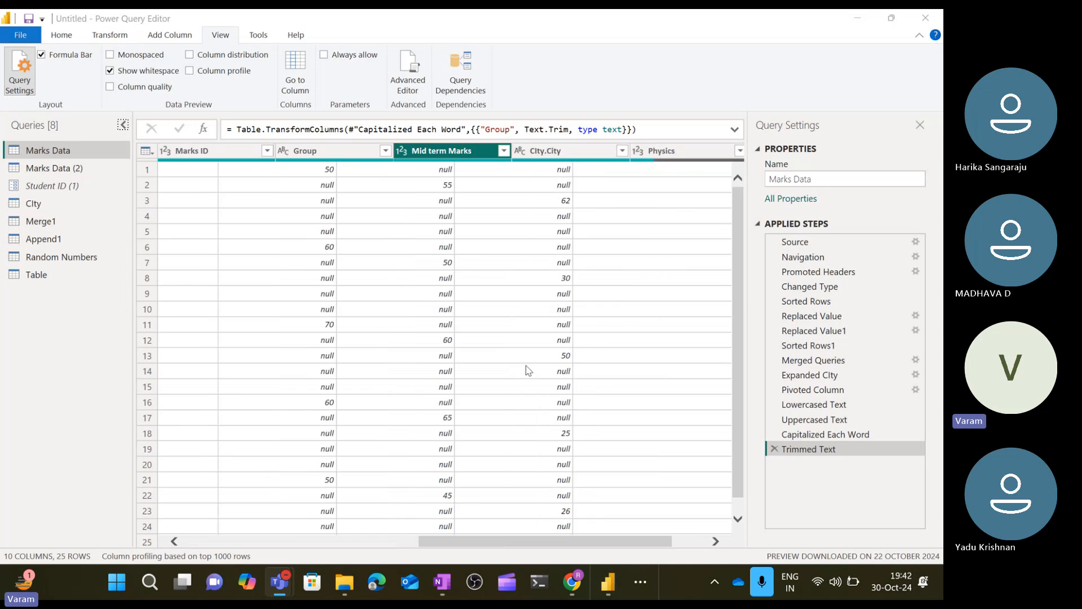
scroll(528, 370, "right", 3)
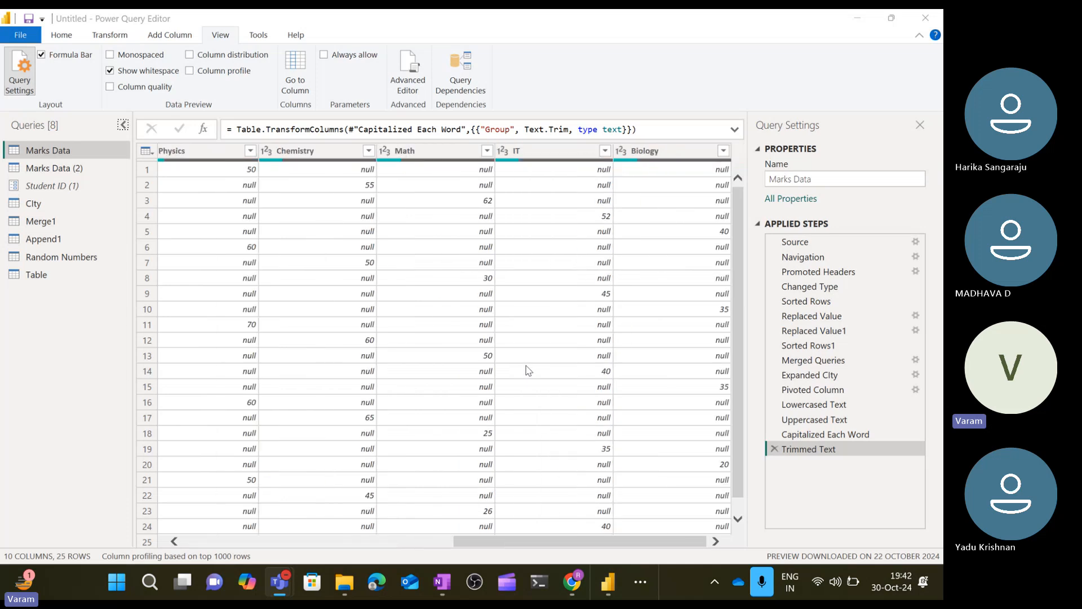
Switch to the Random numbers Excel workbook and create a new blank workbook.
left_click(640, 581)
mouse_move(612, 540)
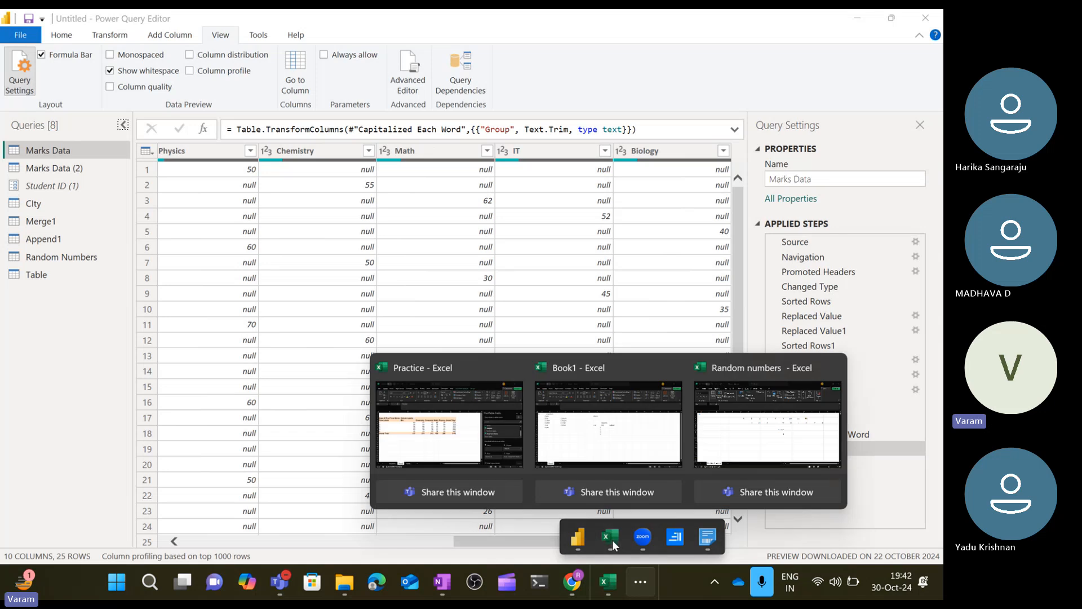
left_click(718, 425)
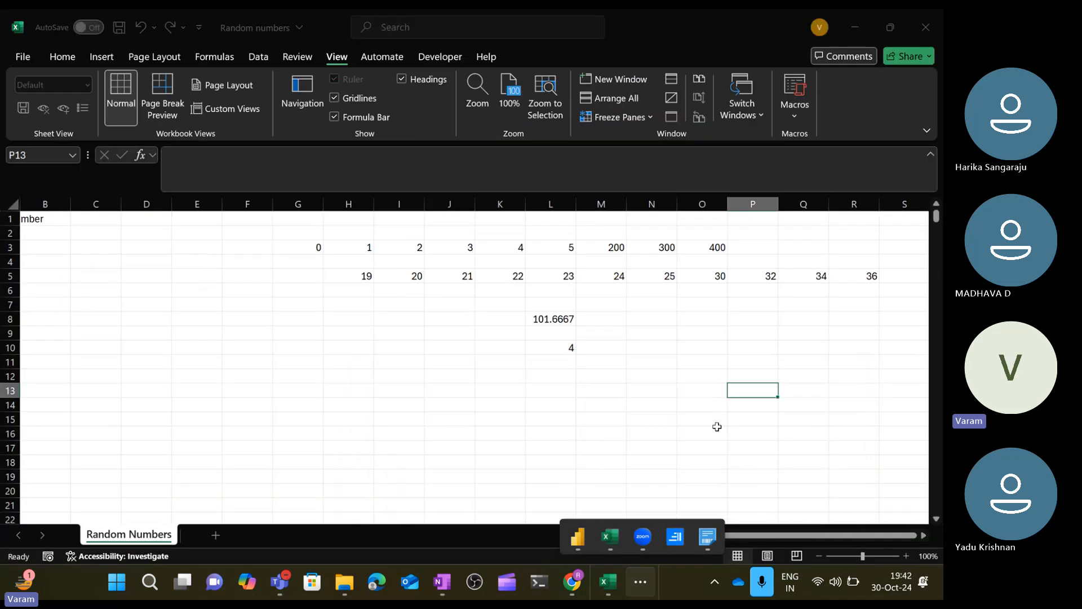
left_click(359, 410)
key("ctrl+n")
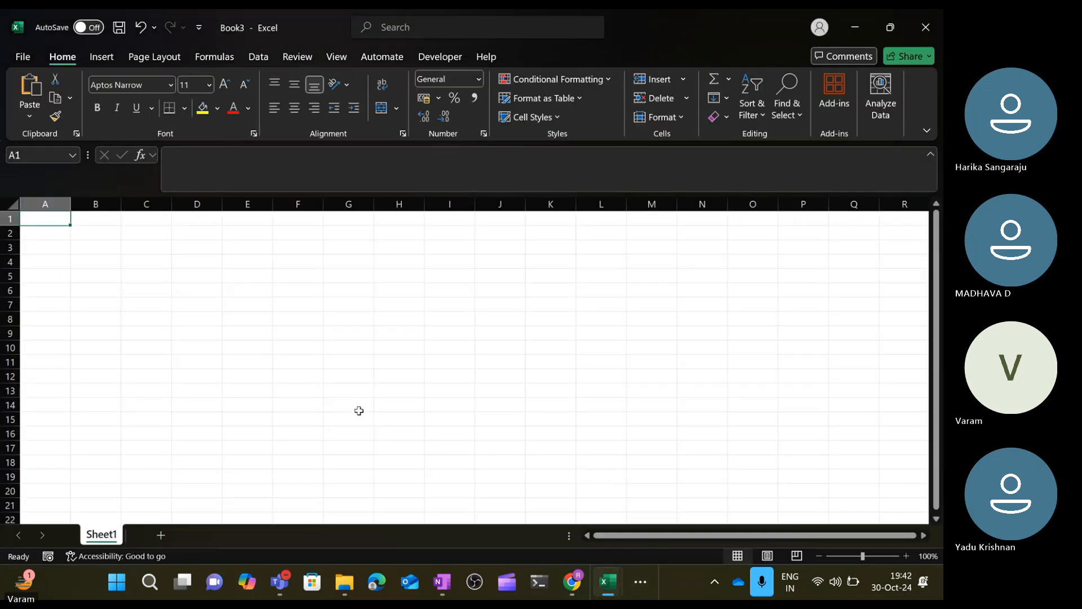
Enter the numbers 1 to 5 in cells A1 through A5.
type("=")
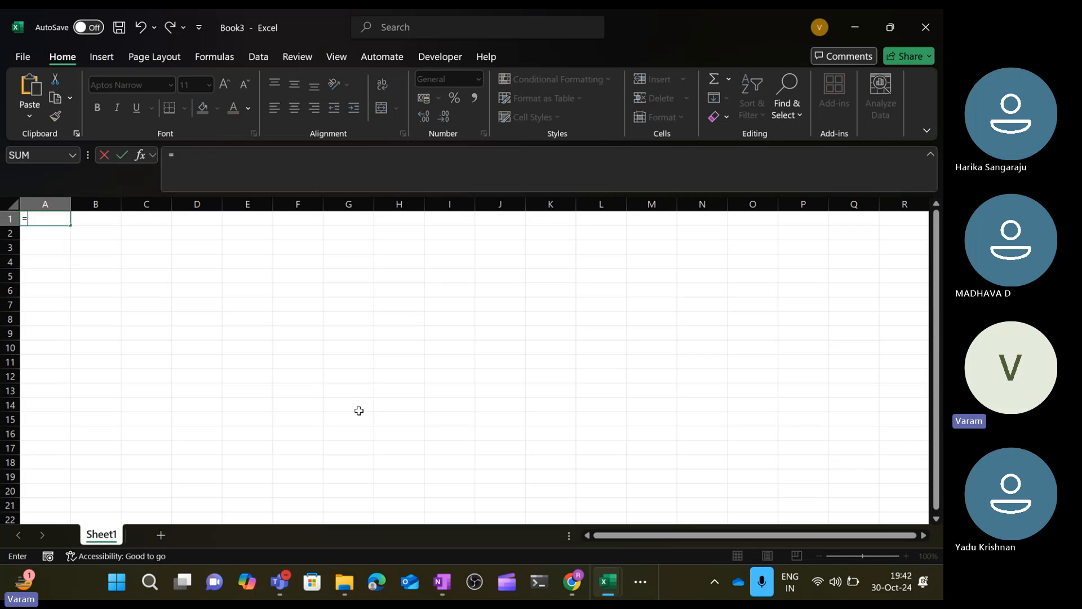
key("Escape")
type("1")
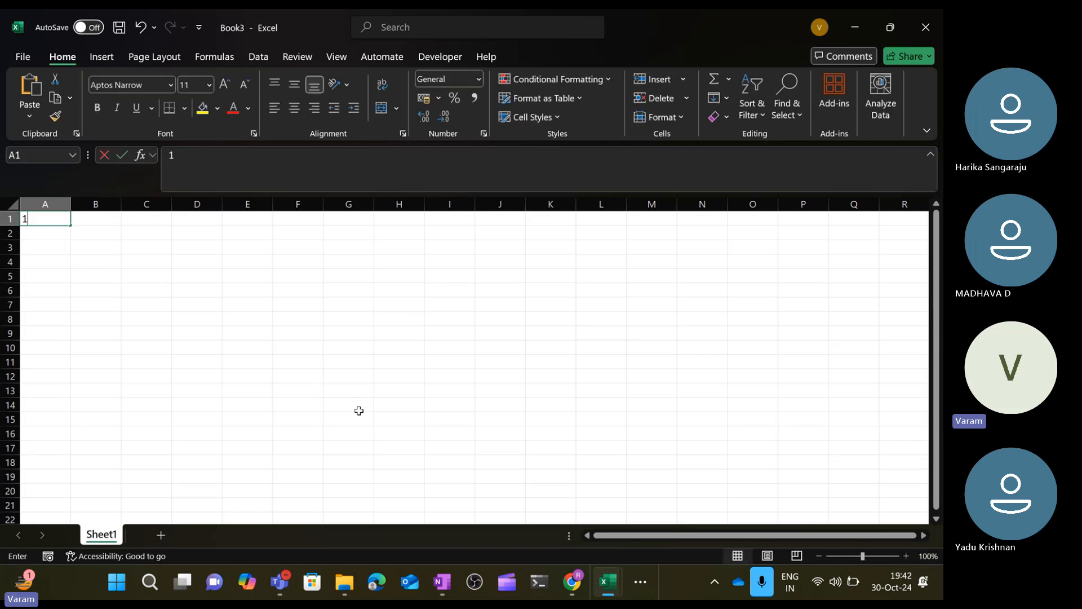
key("Return")
type("2")
key("Return")
type("3")
key("Return")
type("4")
key("Return")
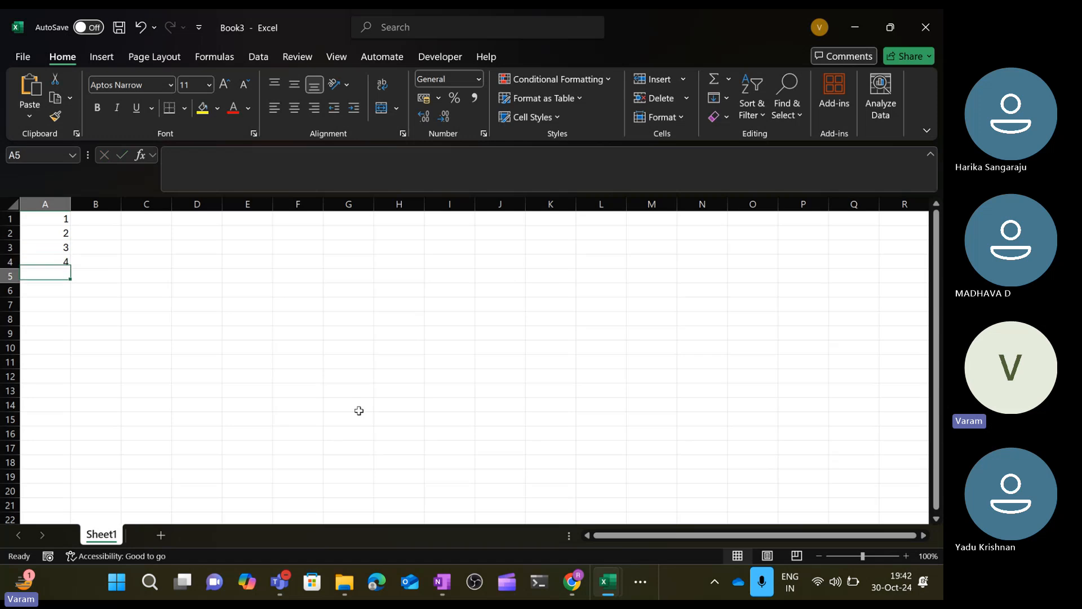
type("5")
key("Return")
Select A1:A5 and extend the number series down column A to row 106 with the fill handle.
key("Up")
key("Up")
key("Up")
key("Up")
key("Up")
key("shift+Down")
key("shift+Down")
key("shift+Down")
key("shift+Down")
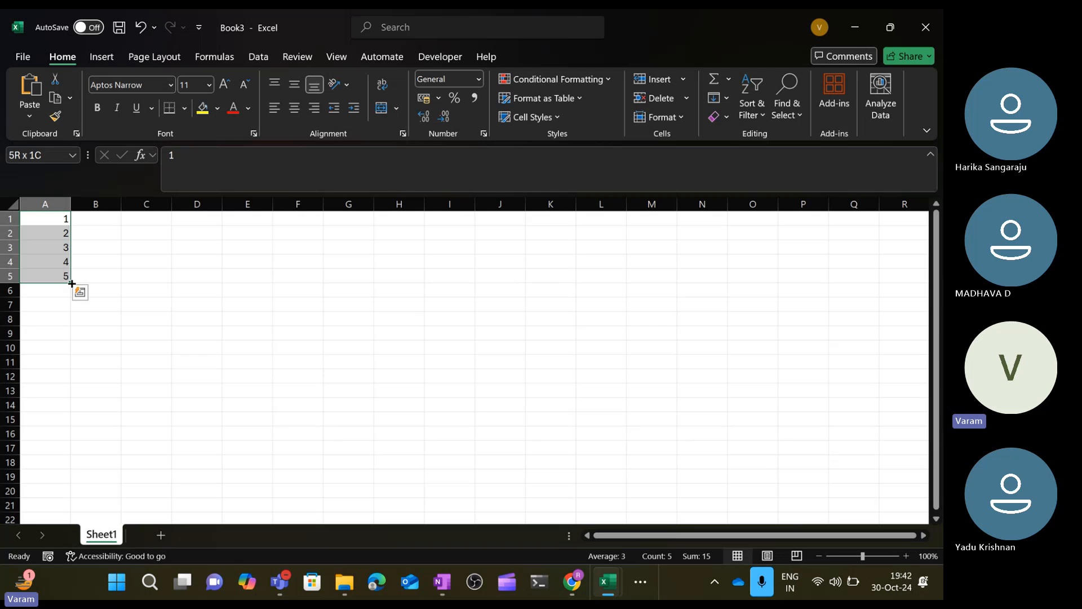
left_click_drag(70, 282, 82, 520)
scroll(113, 391, "down", 8)
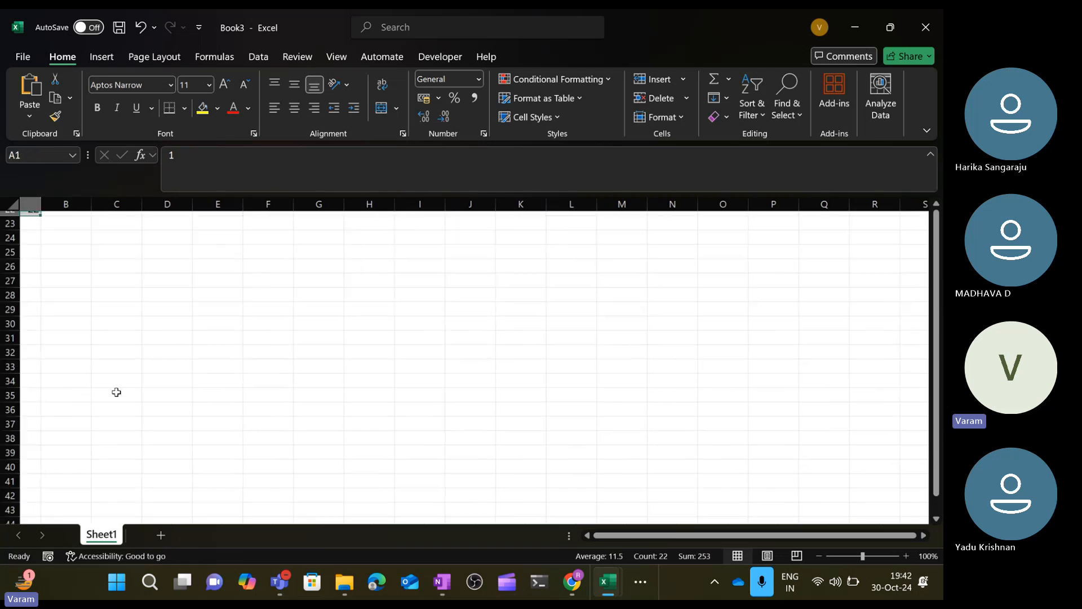
scroll(116, 392, "up", 2)
scroll(116, 391, "up", 2)
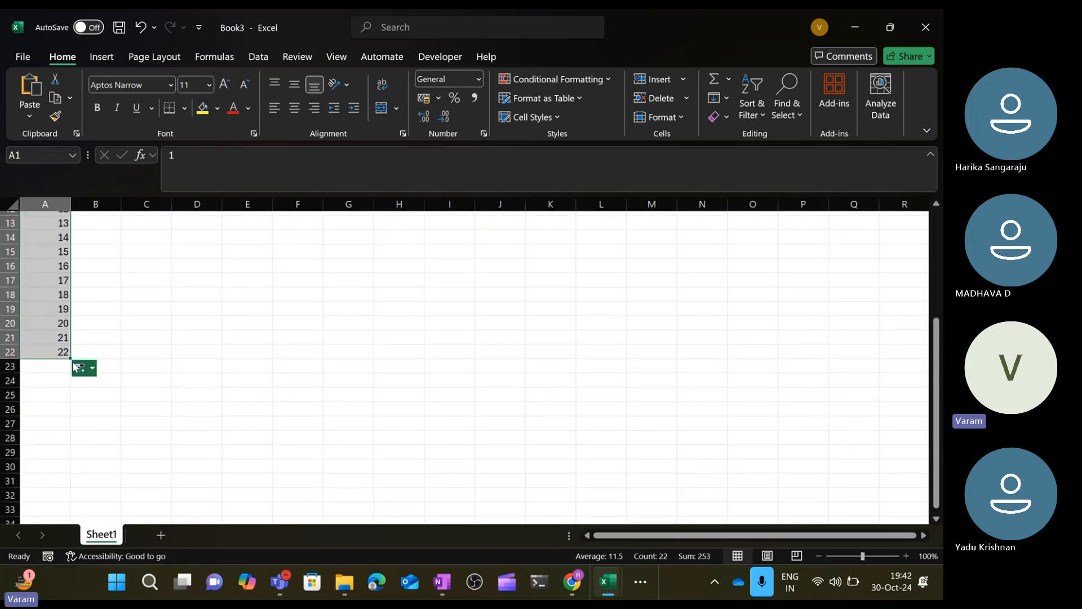
left_click_drag(71, 358, 54, 311)
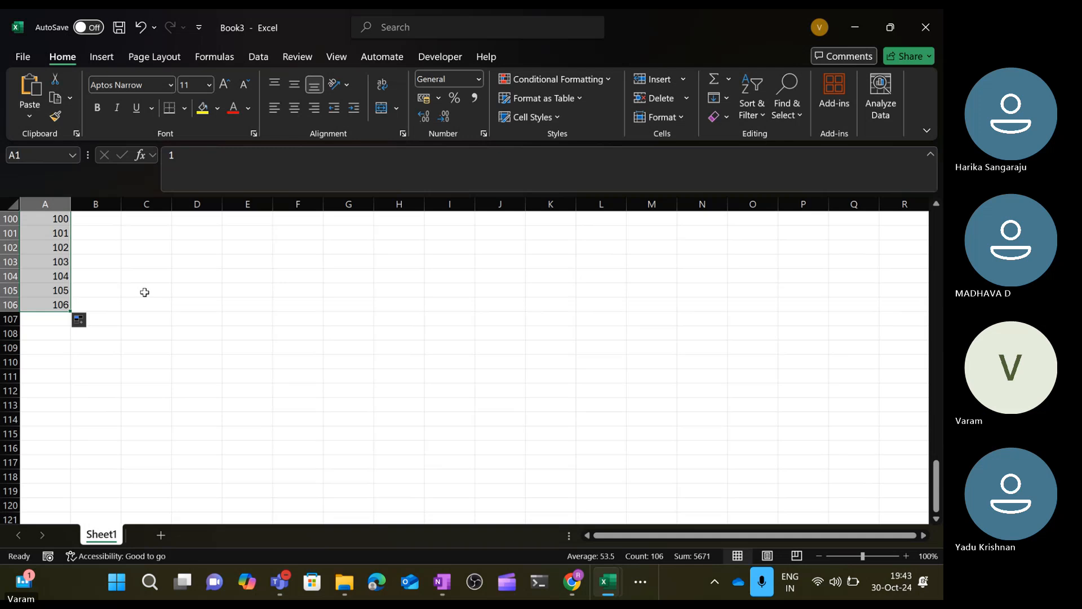
scroll(142, 292, "up", 20)
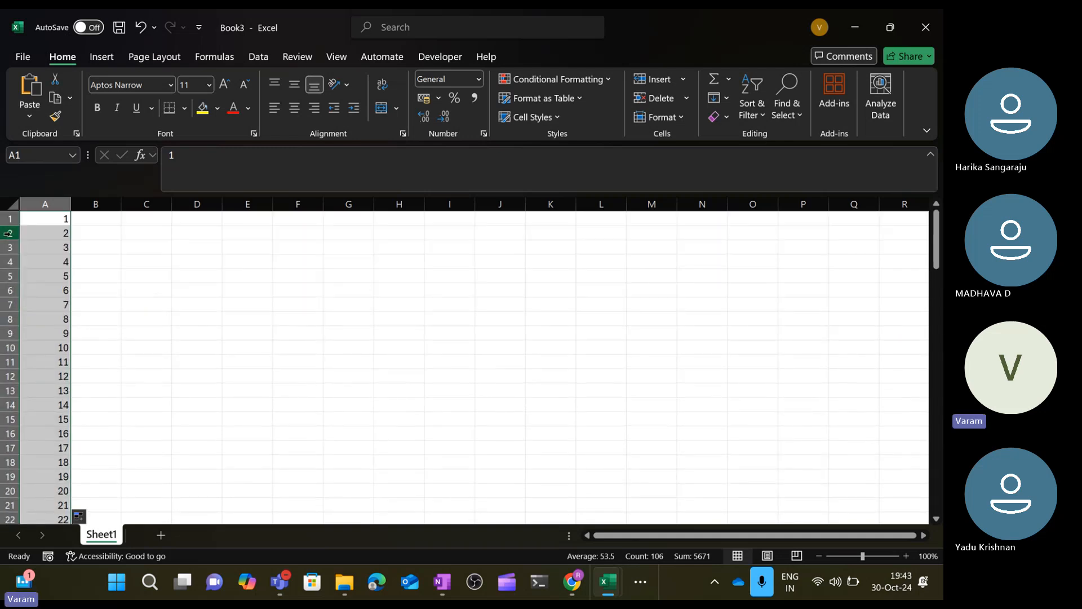
Replace the value in A1 with the header S.No.
left_click(47, 218)
type("S.no")
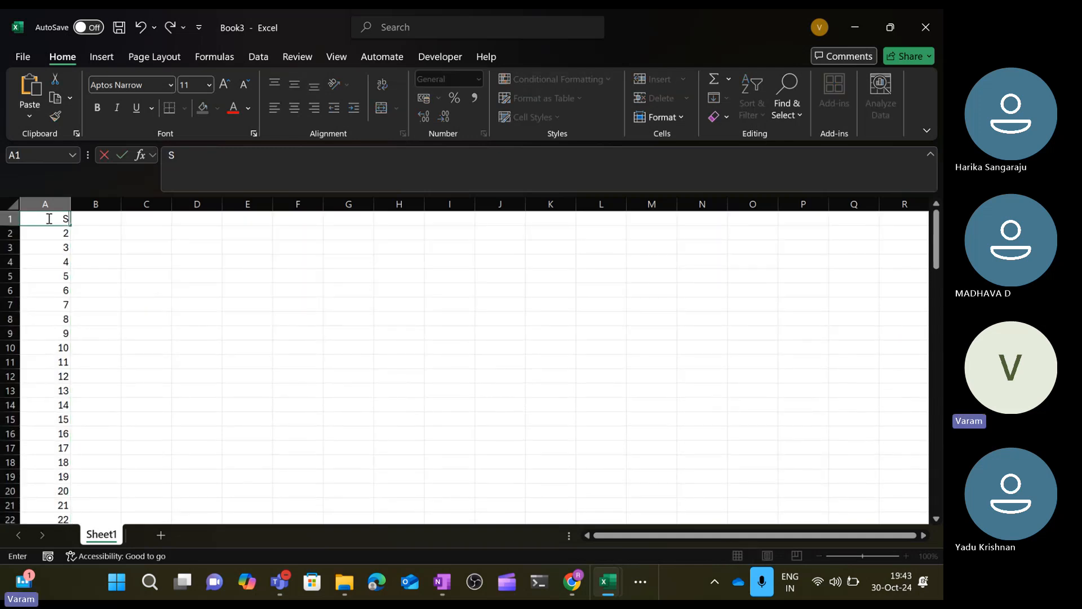
key("BackSpace")
key("BackSpace")
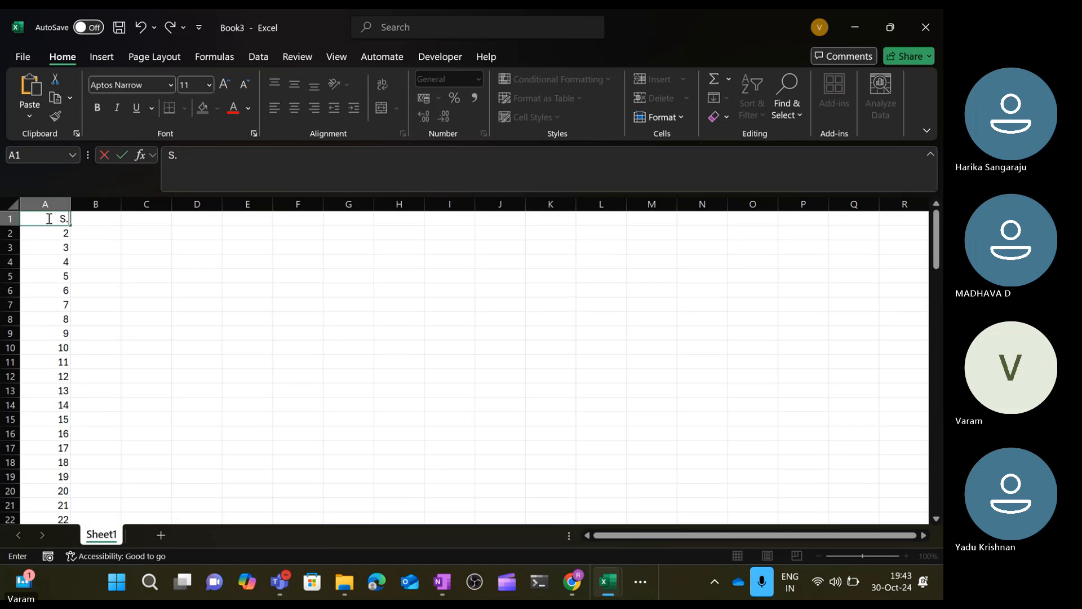
type("No")
key("ctrl+Return")
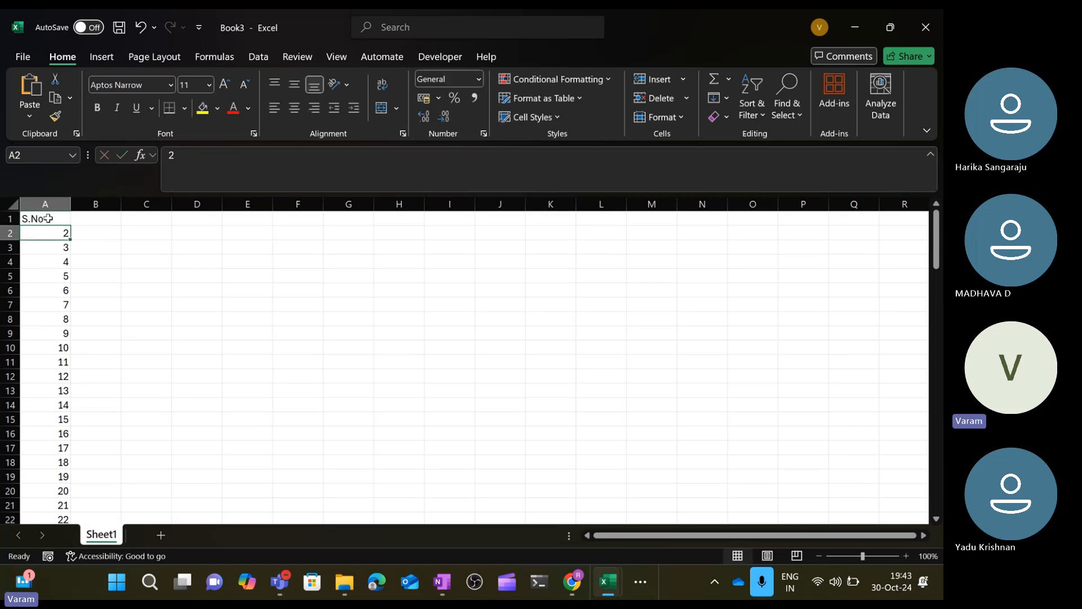
Add the header Sales ID in cell B1.
key("Tab")
type("Sales")
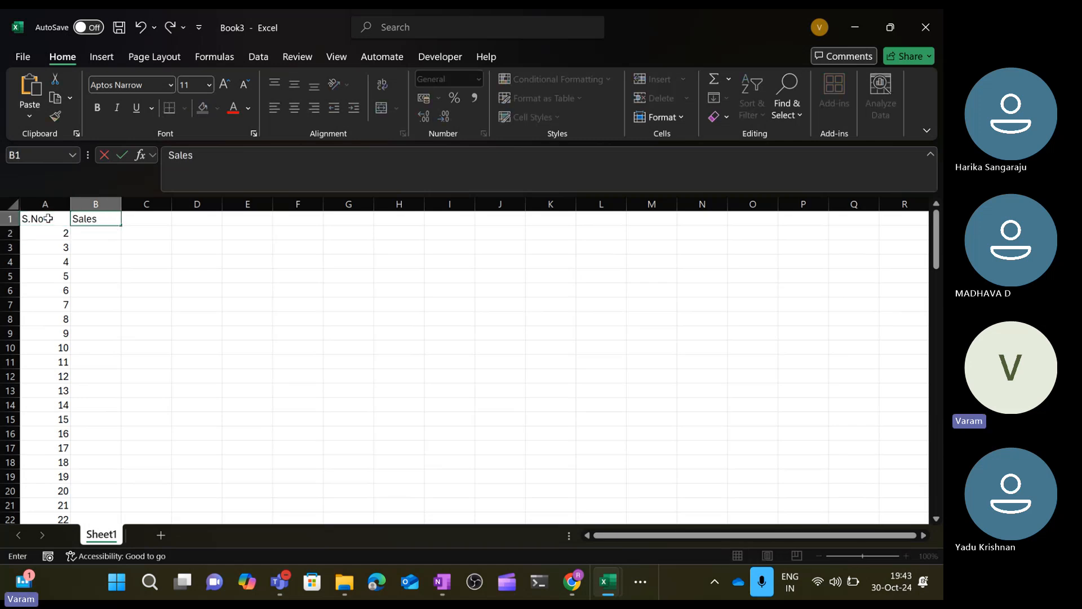
type(" ID")
key("Return")
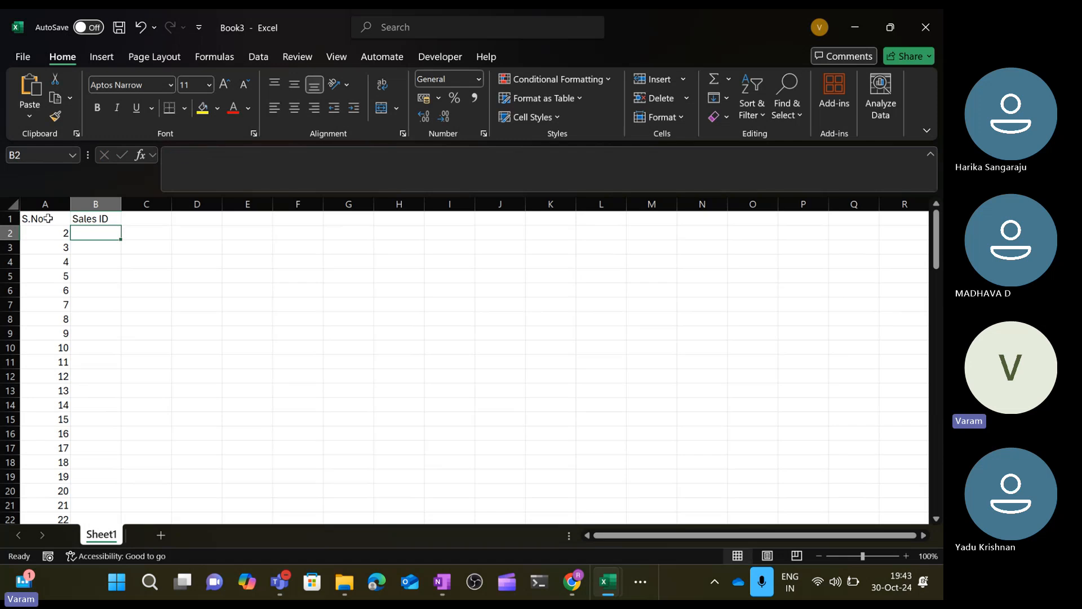
Enter the formula =RANDBETWEEN(100,1000) in cell B2.
type("=rando")
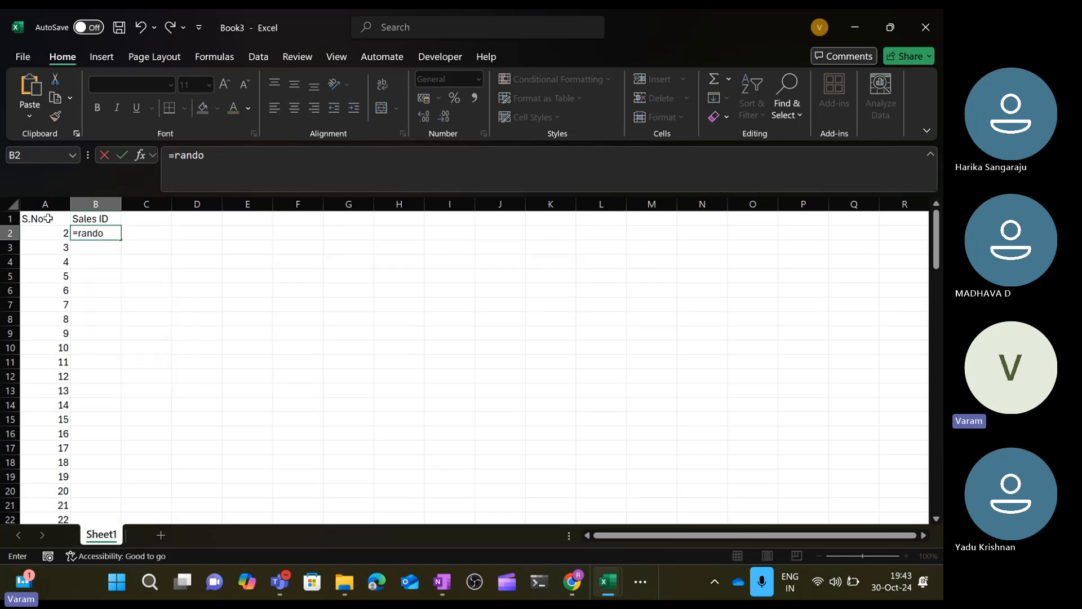
key("BackSpace")
key("BackSpace")
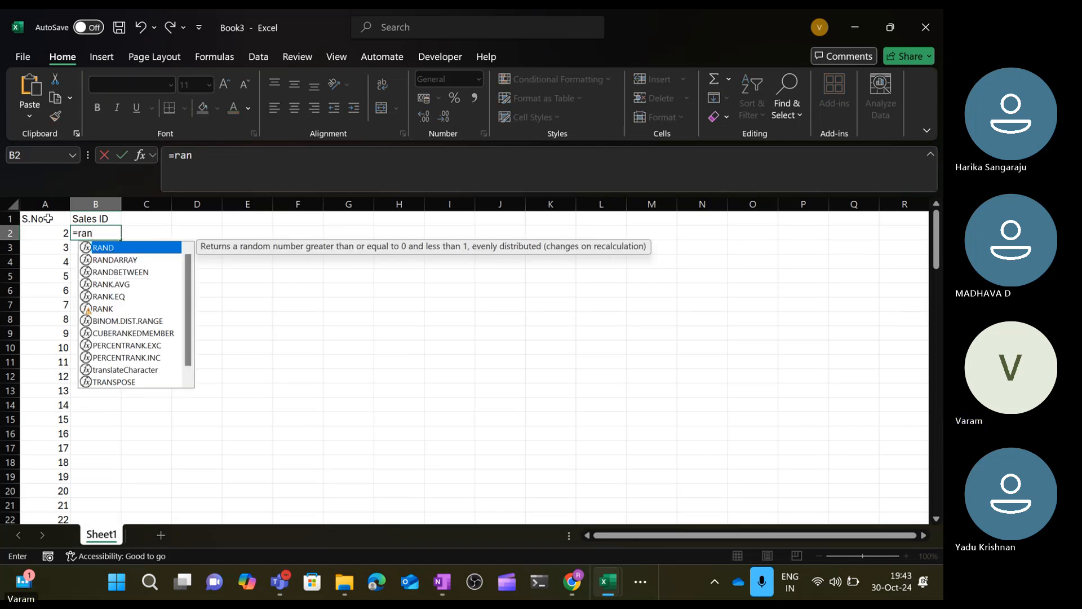
key("Down")
key("Down")
key("Tab")
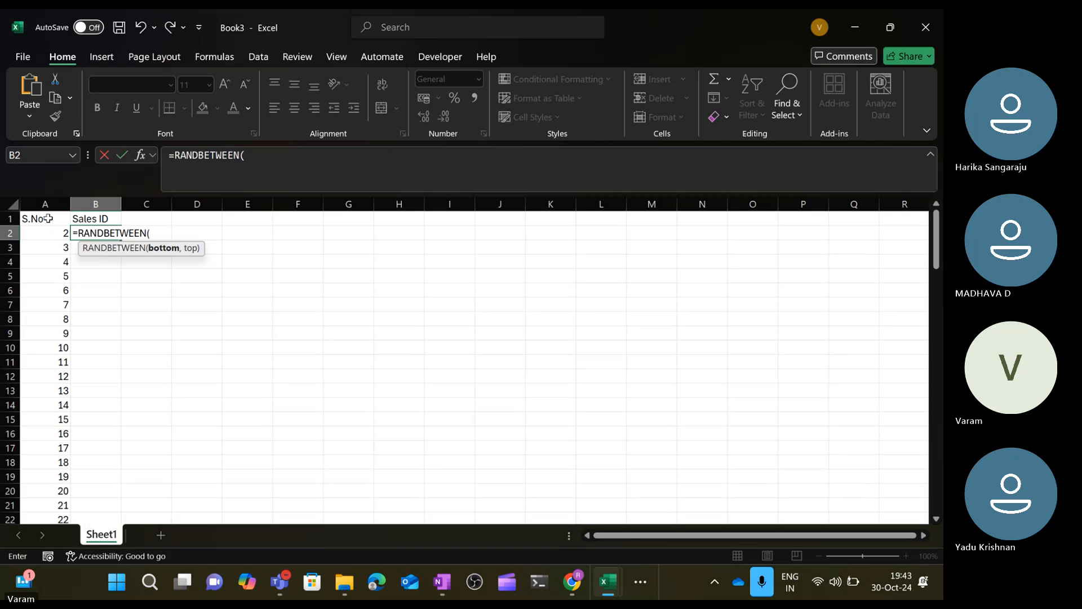
type("100,100")
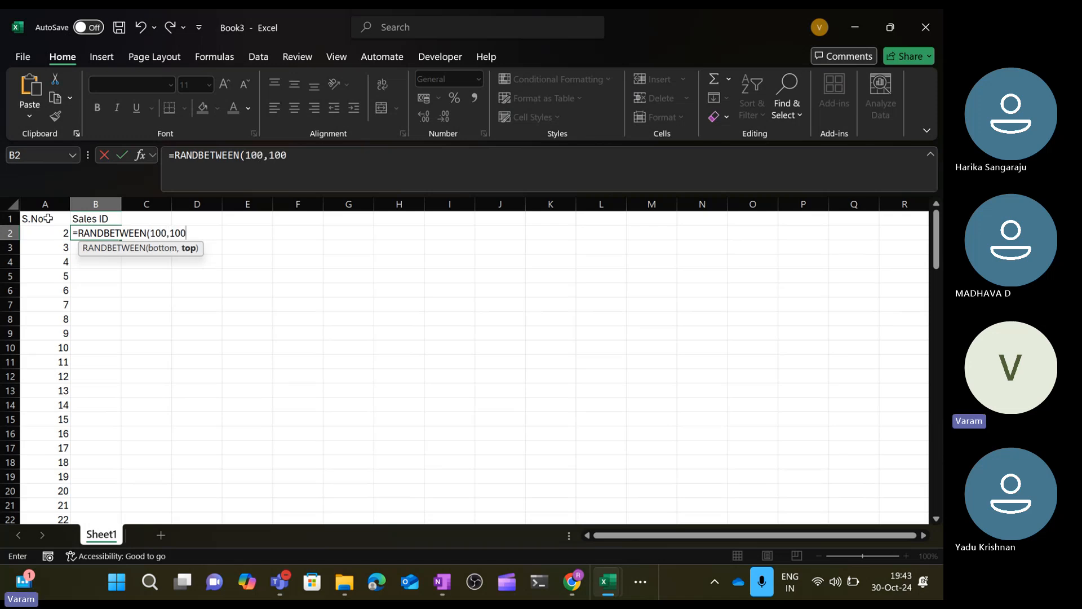
type("0)")
key("Return")
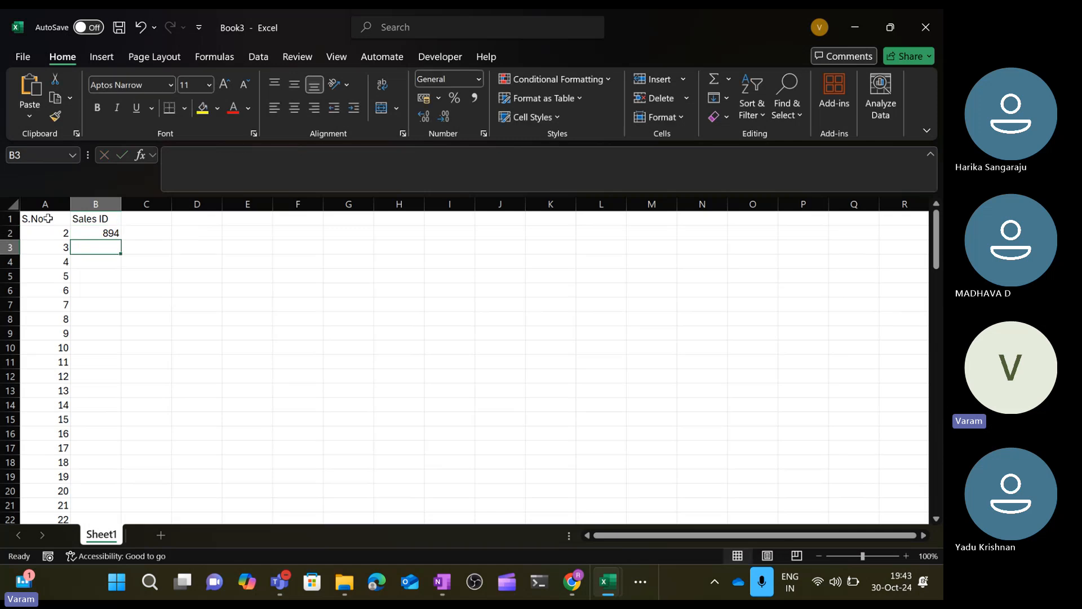
Fill the RANDBETWEEN formula down column B from B2 to row 106.
key("Left")
key("Down")
key("ctrl+Down")
key("Right")
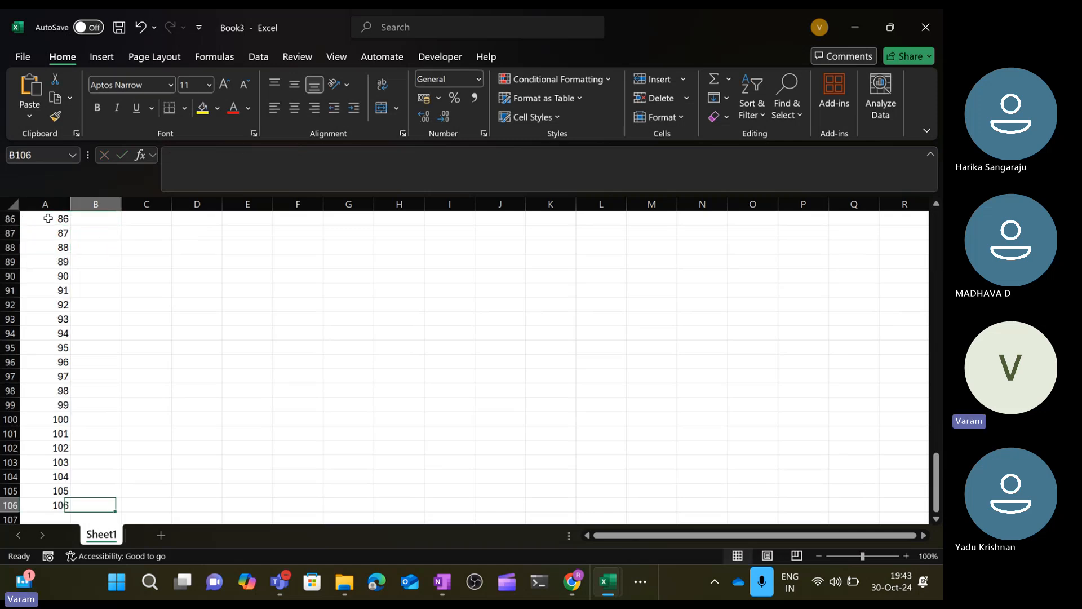
key("ctrl+shift+Up")
key("ctrl+d")
key("Down")
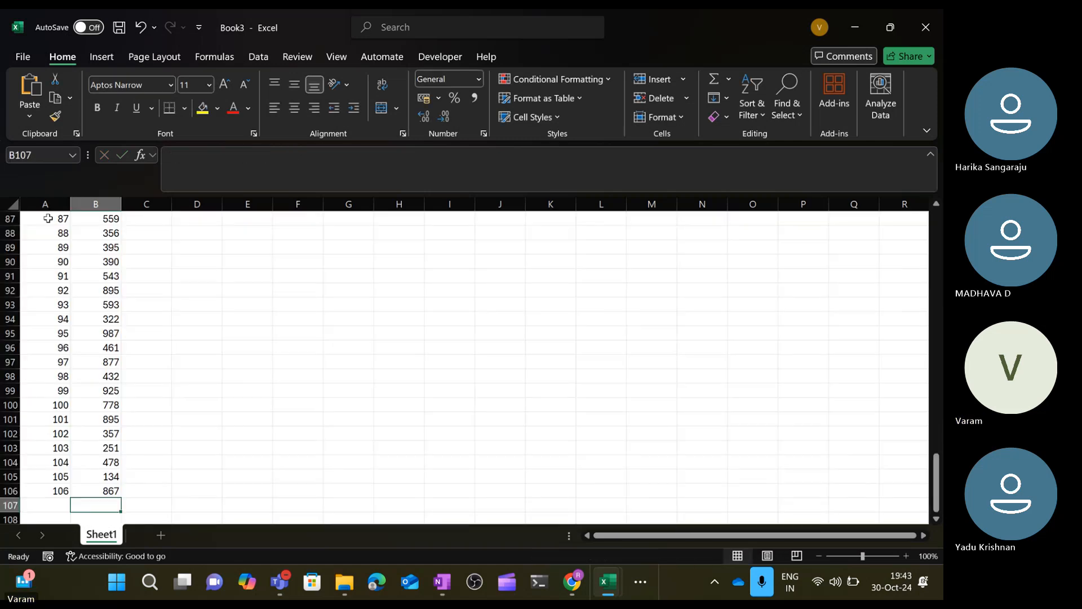
key("ctrl+Up")
key("ctrl+Up")
Add the header Sales date in cell C1.
key("Right")
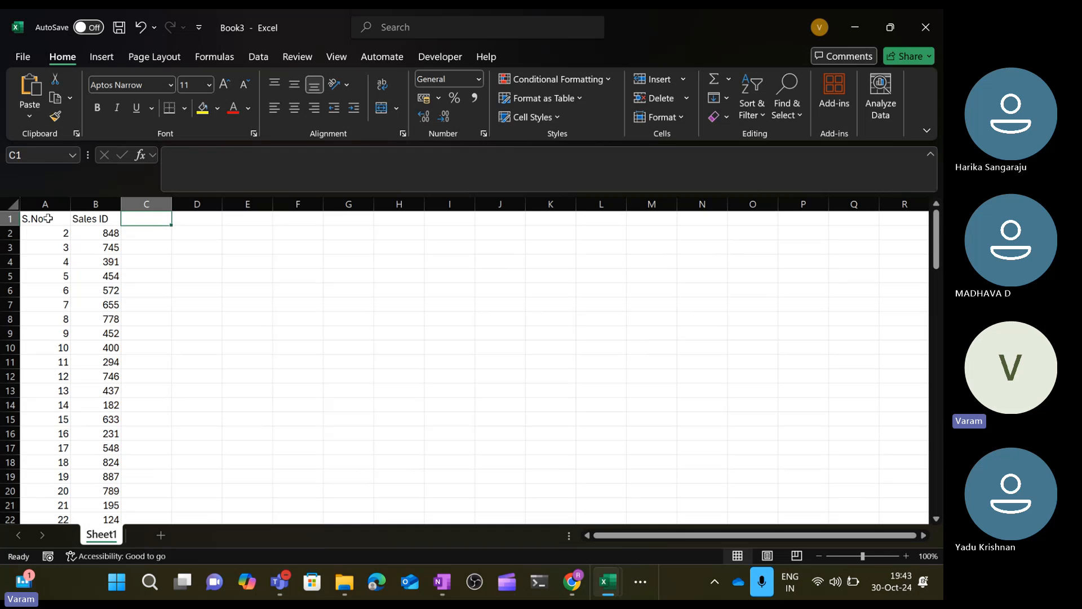
type("Sales date")
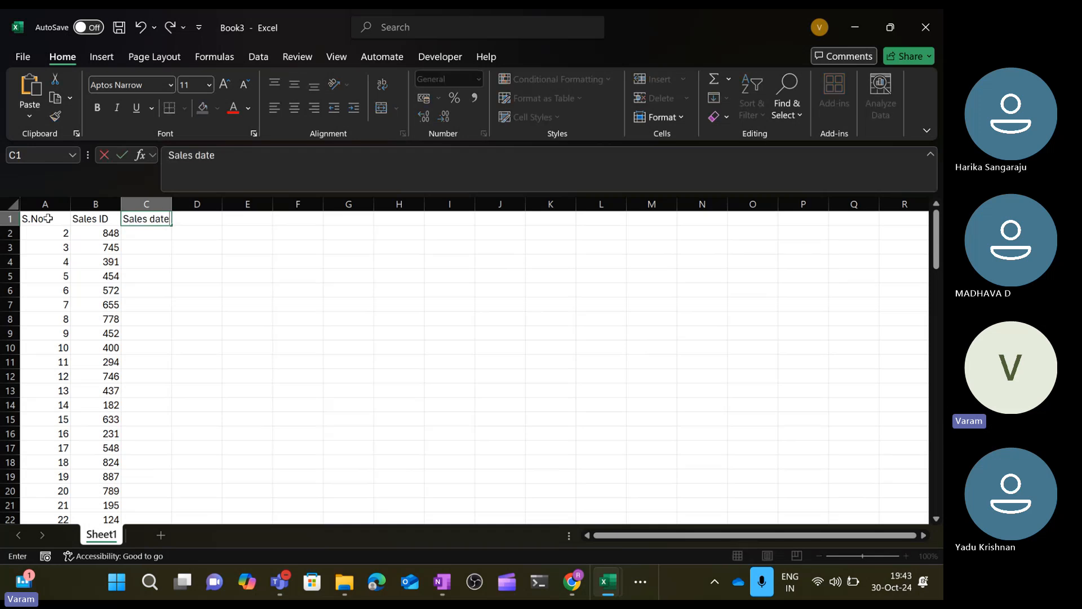
key("Return")
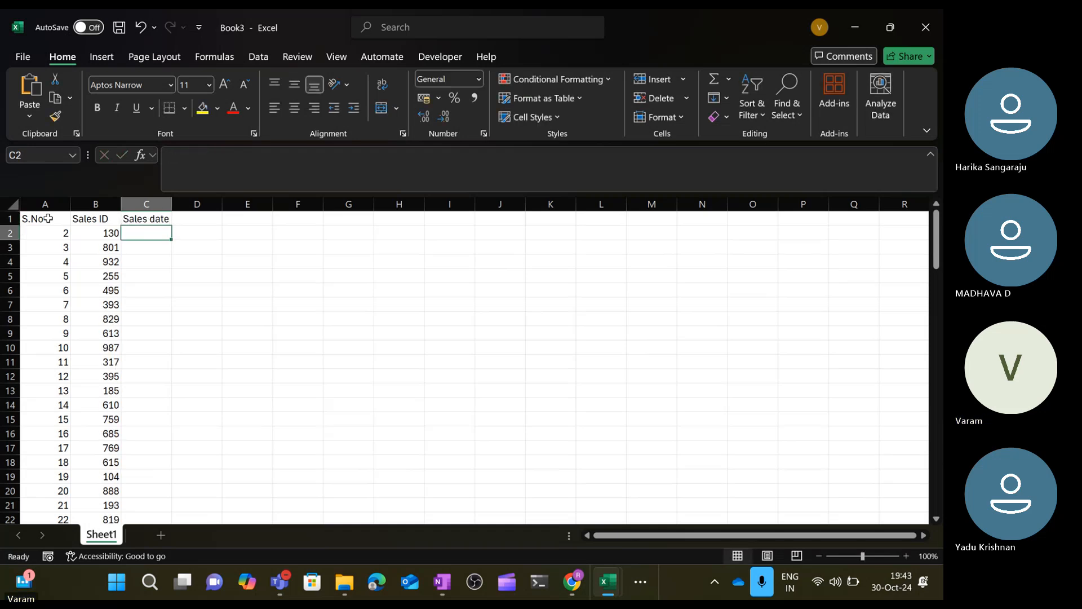
type("=")
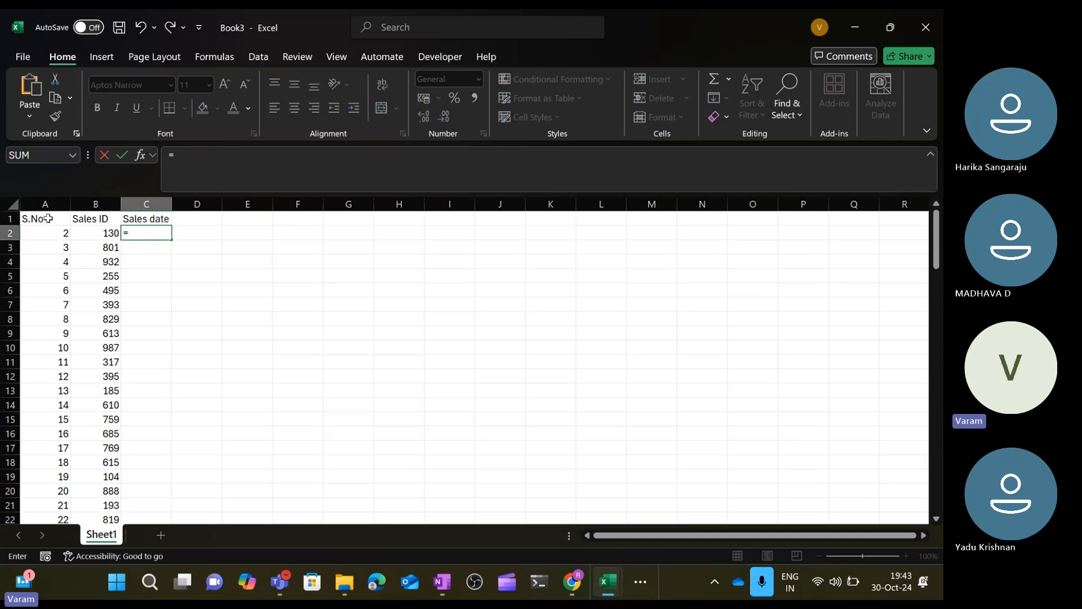
type("da")
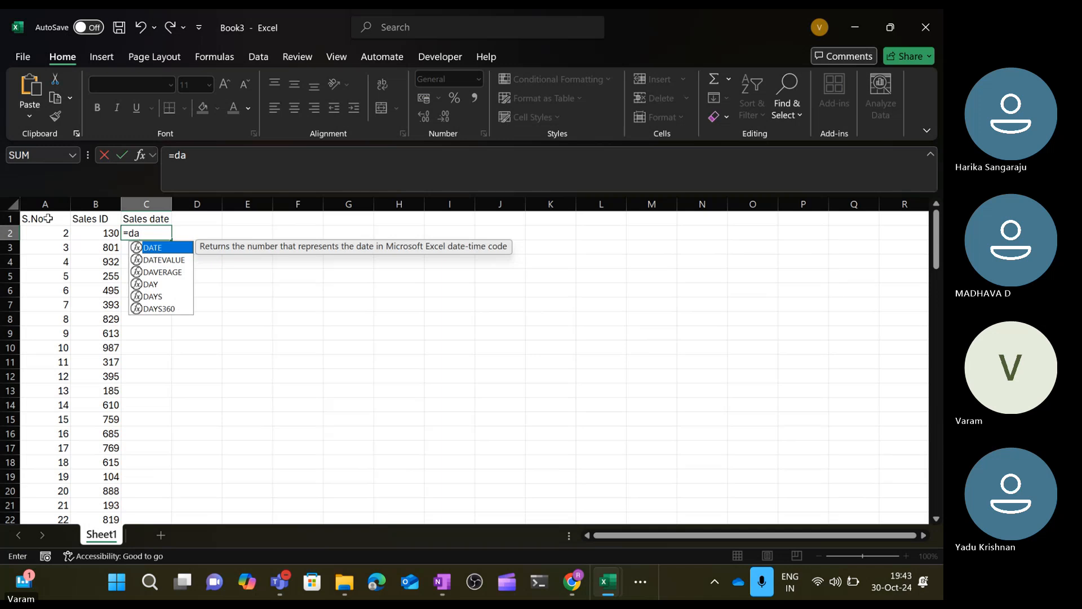
key("BackSpace")
key("BackSpace")
type("rand")
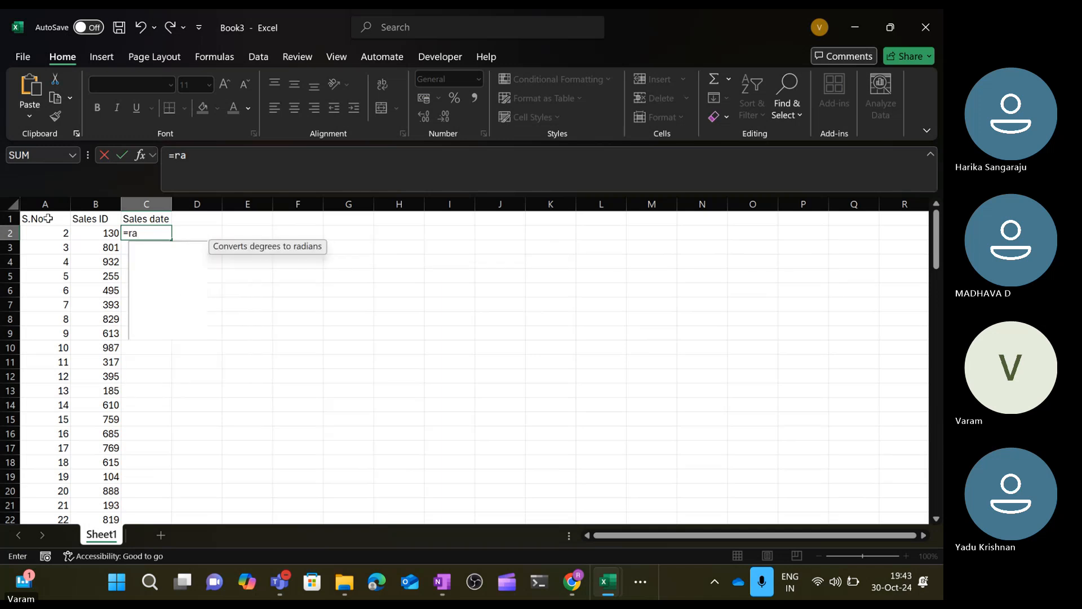
key("Down")
key("Down")
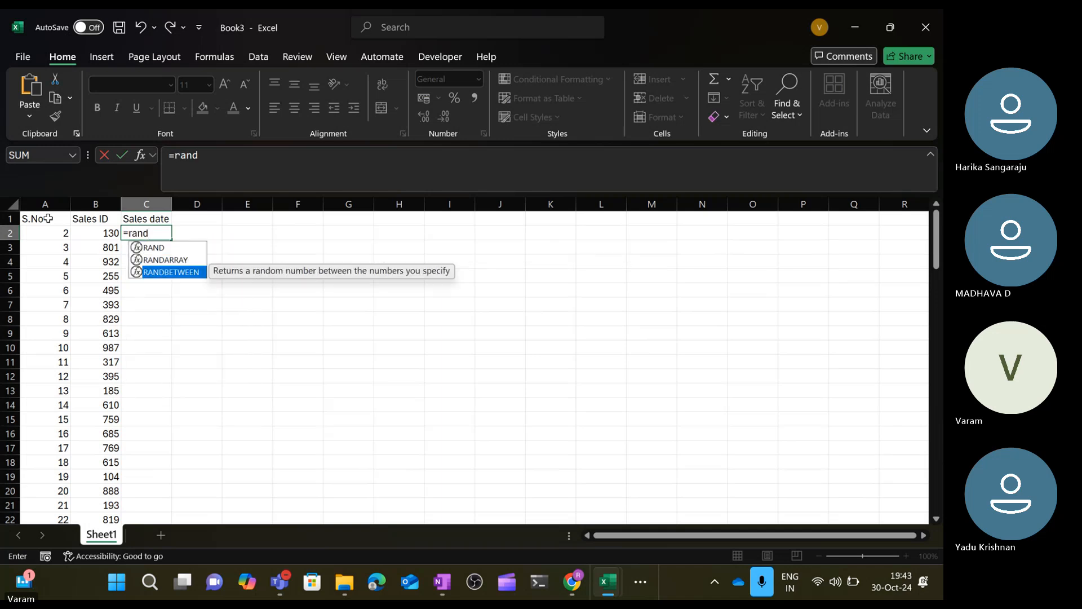
key("Tab")
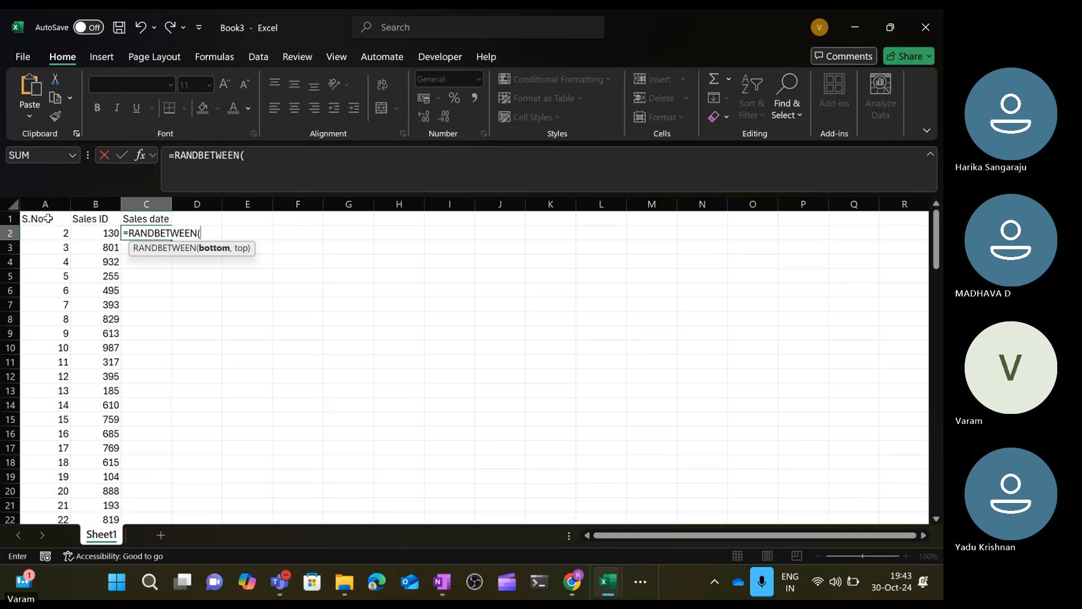
left_click(48, 218)
key("Escape")
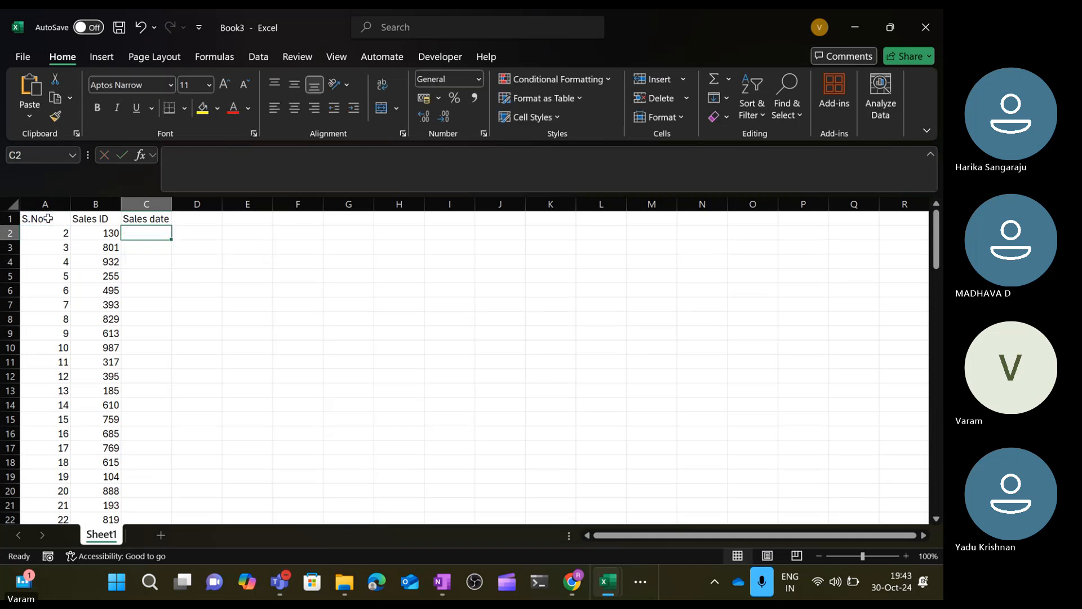
Enter the start date 1/1/2024 in cell J2 and the end date 1/1/2025 in cell J6.
left_click(500, 229)
type("1/")
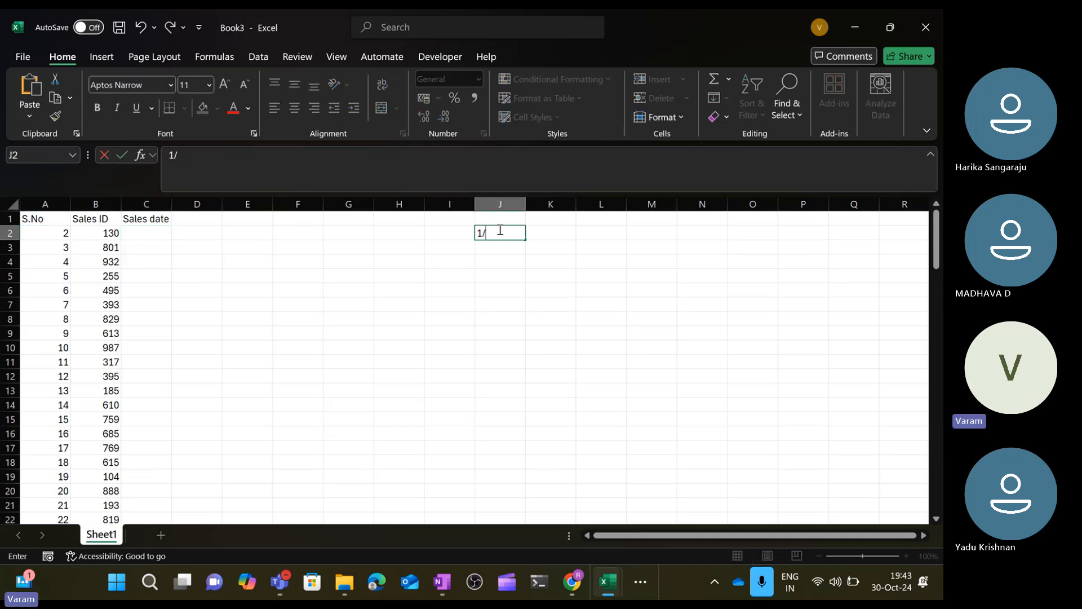
type("1/2024")
key("Return")
key("Return")
key("Return")
key("Return")
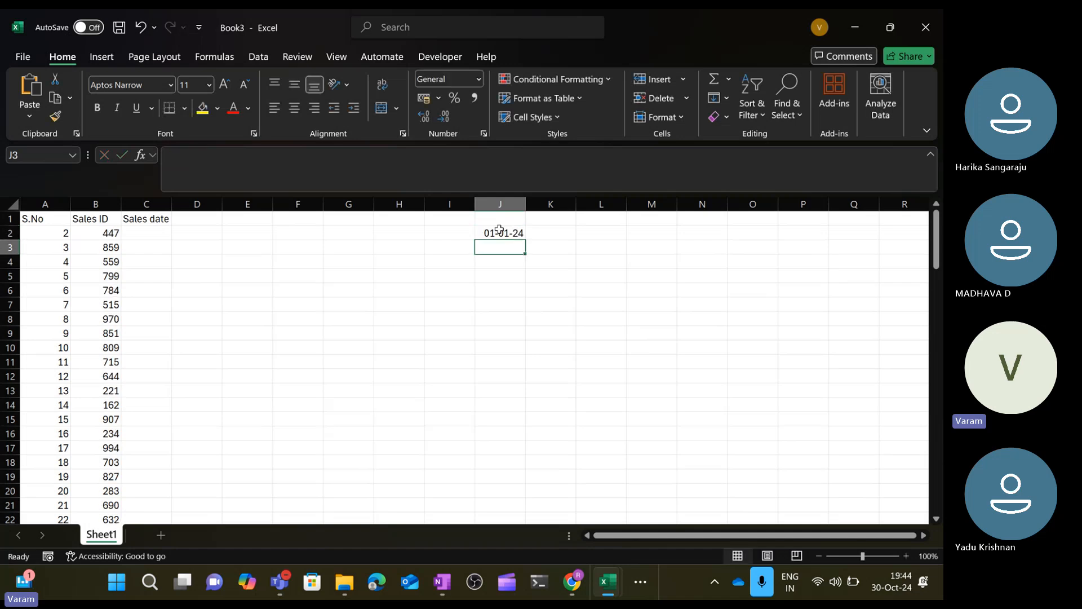
type("1")
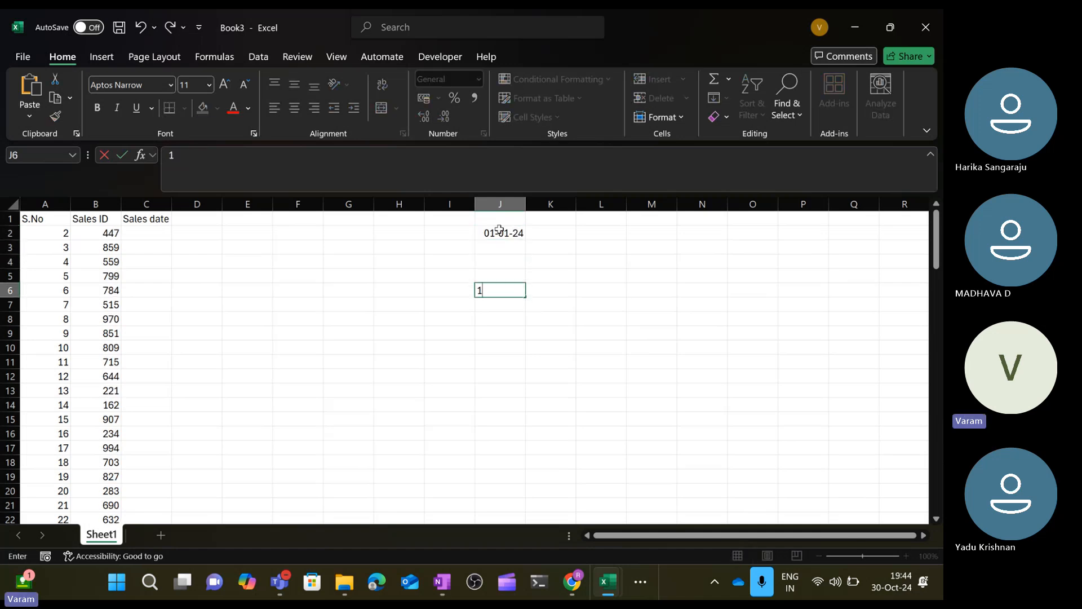
type("/1/2025")
key("Return")
key("Up")
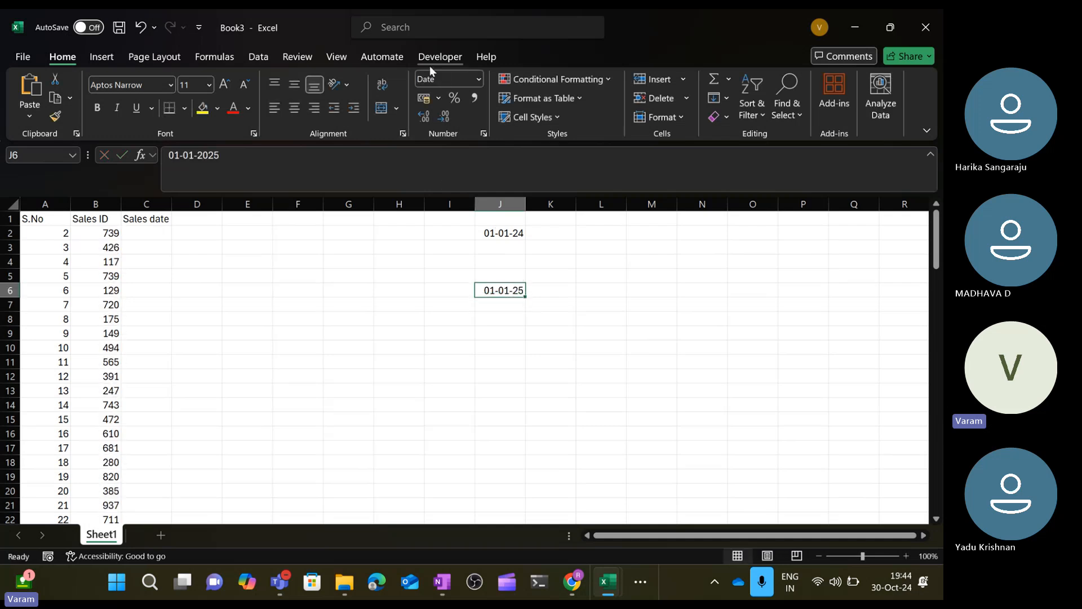
Change the number format of cells J6 and J2 to General to show their date serial numbers.
left_click(478, 80)
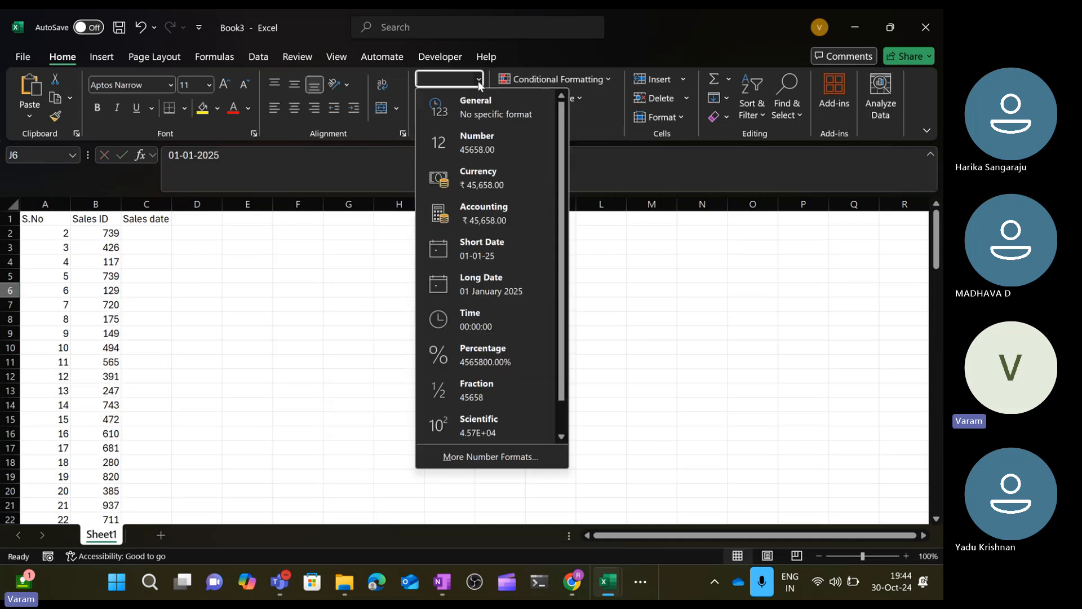
left_click(462, 107)
left_click(503, 234)
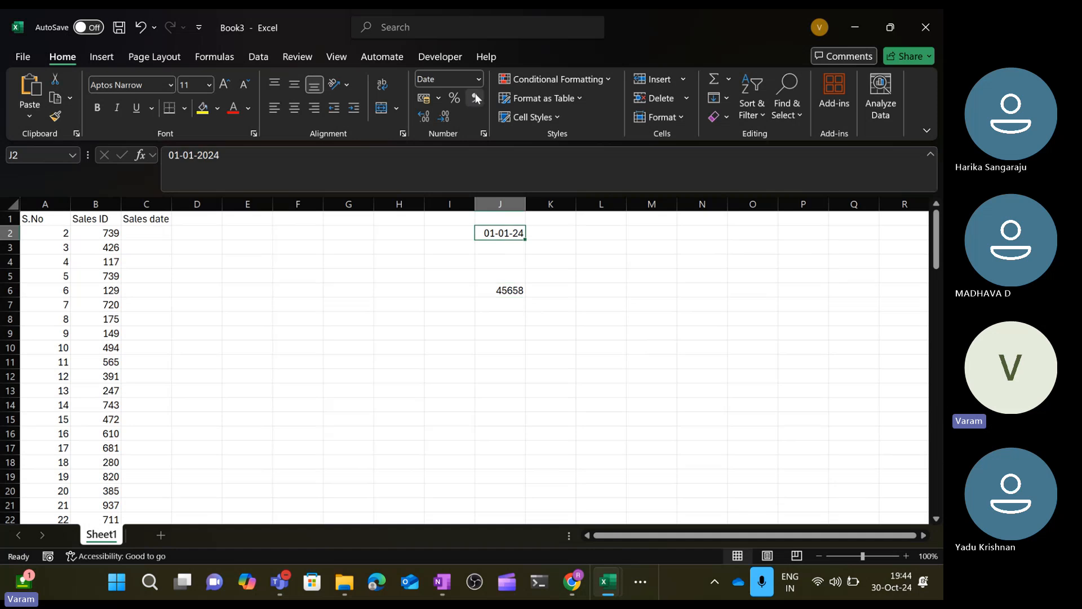
left_click(478, 79)
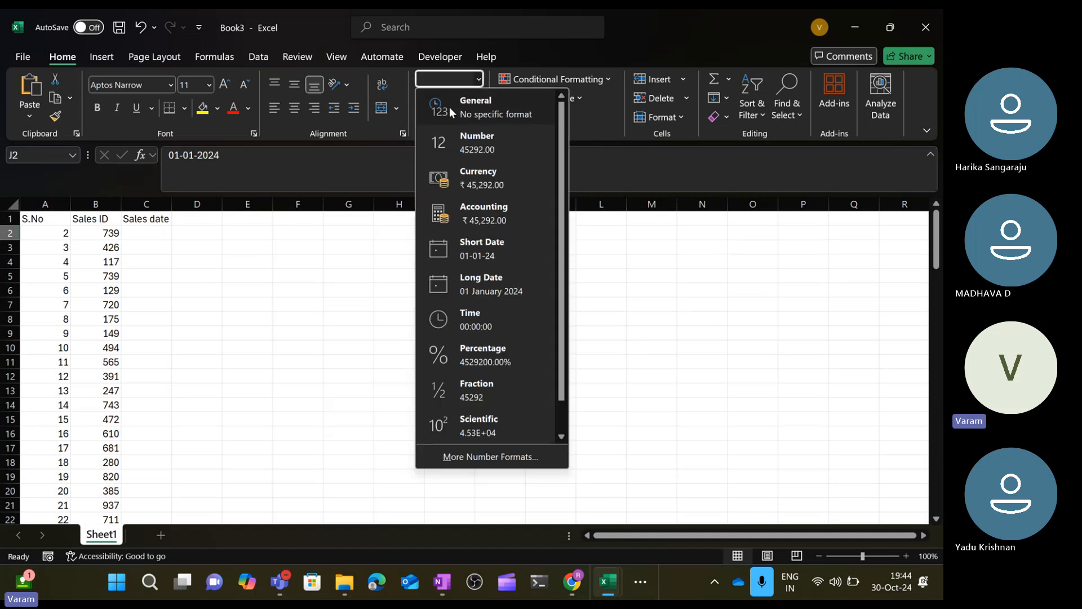
left_click(449, 106)
Enter the formula =RANDBETWEEN(J2,J6) in cell C2.
left_click(145, 233)
type("rans")
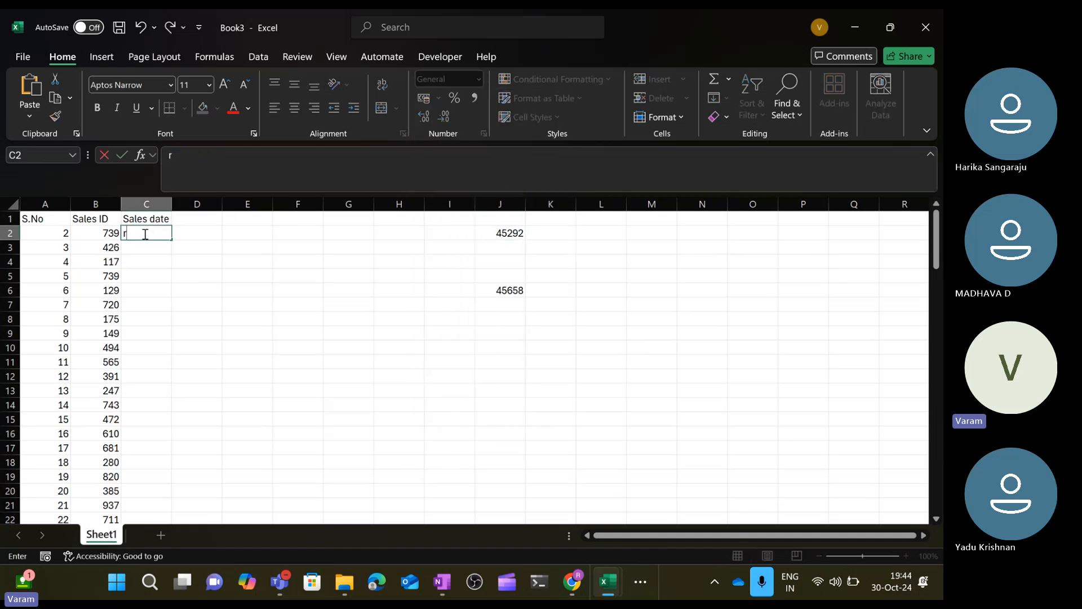
key("BackSpace")
type("dom")
key("BackSpace")
key("BackSpace")
key("BackSpace")
key("BackSpace")
key("BackSpace")
key("BackSpace")
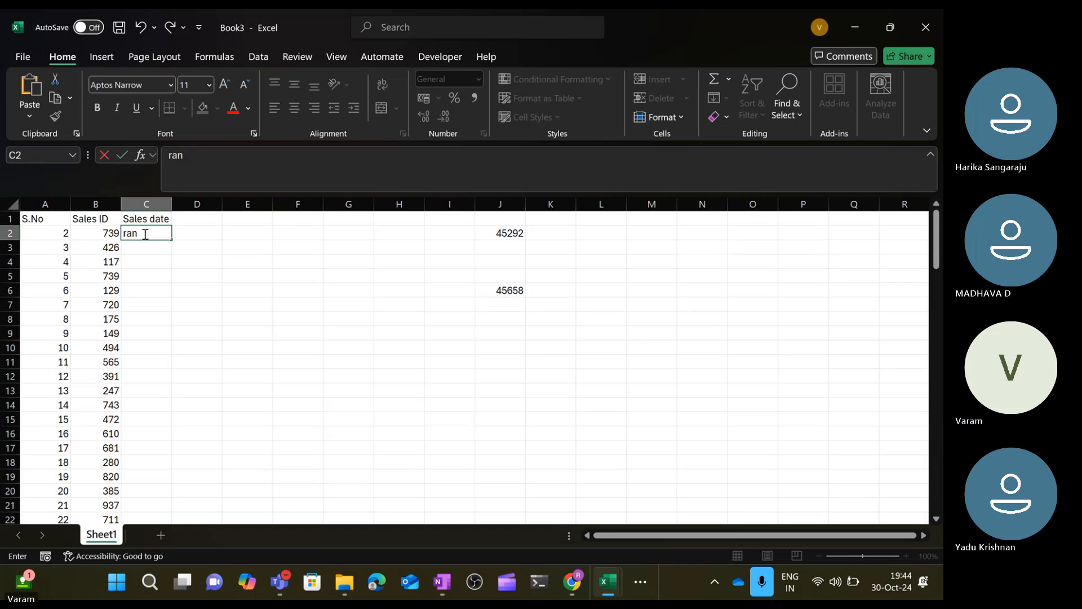
type("=rand")
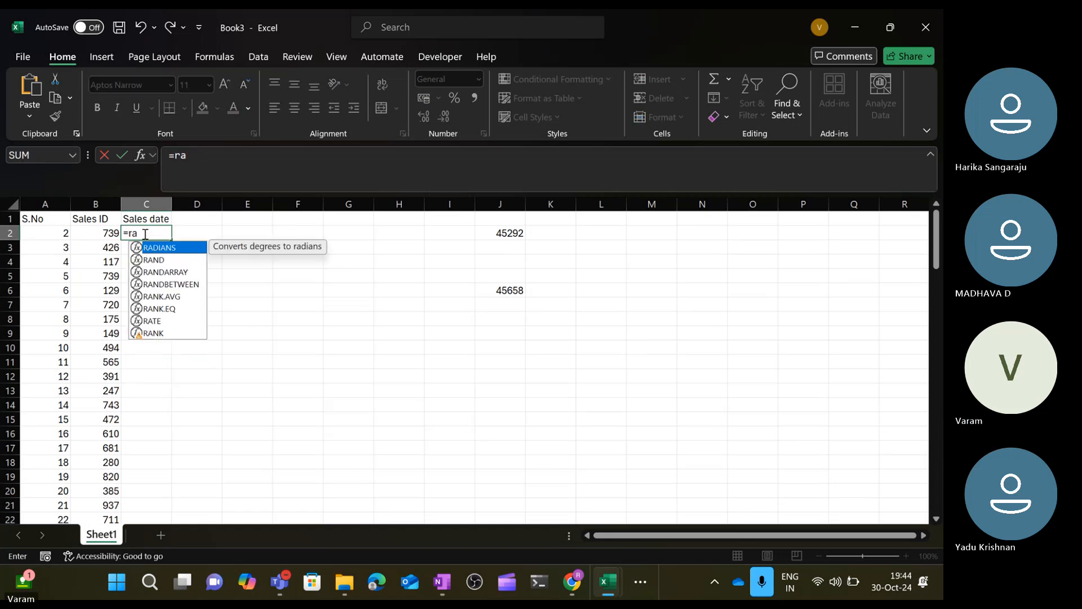
key("Down")
key("Down")
key("Tab")
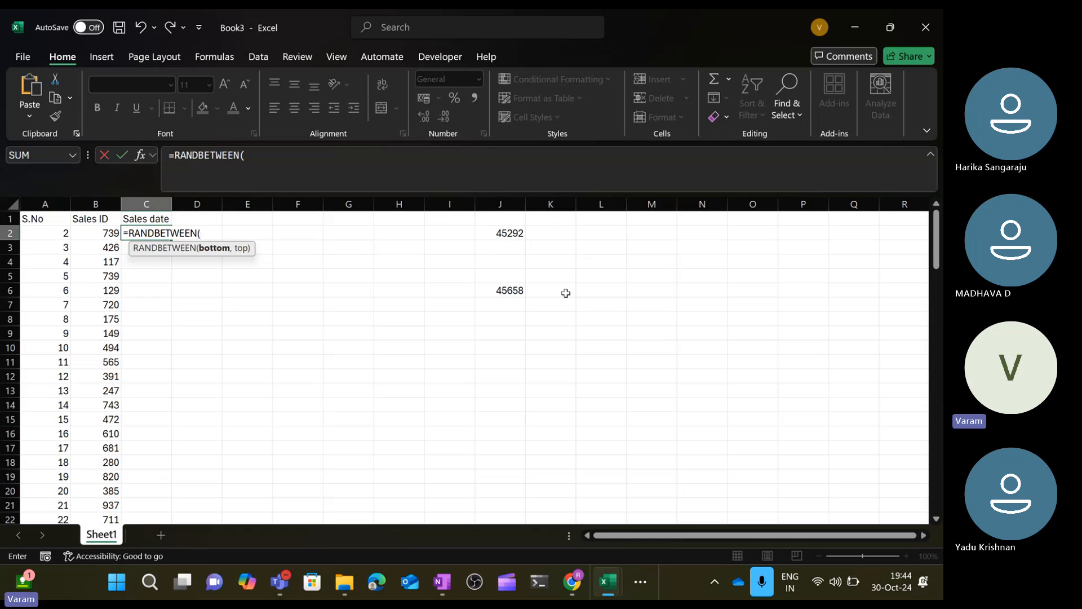
left_click(500, 234)
type(",")
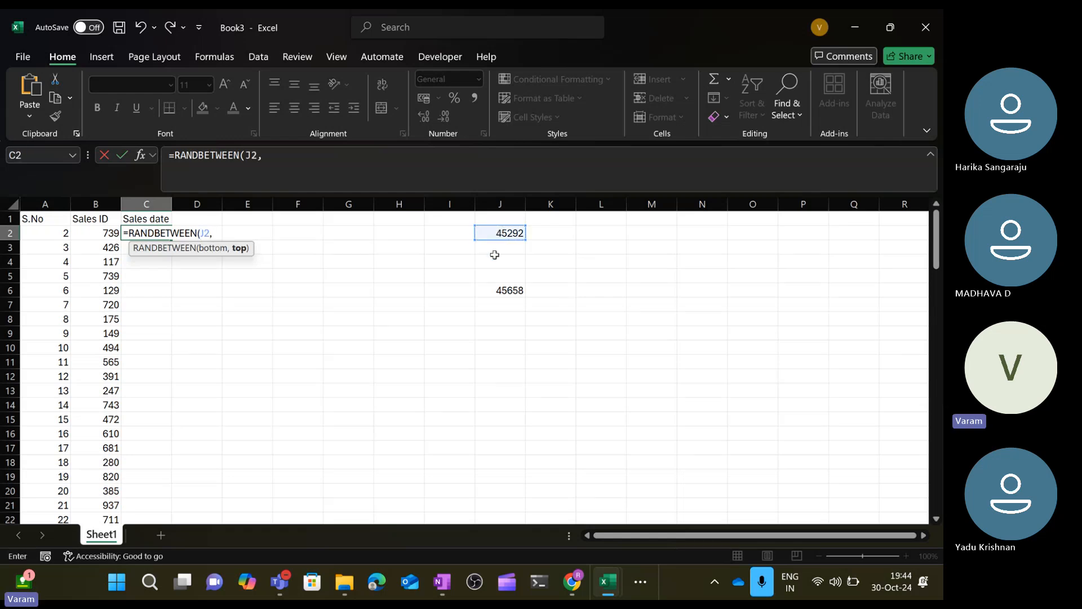
left_click(498, 292)
type(")")
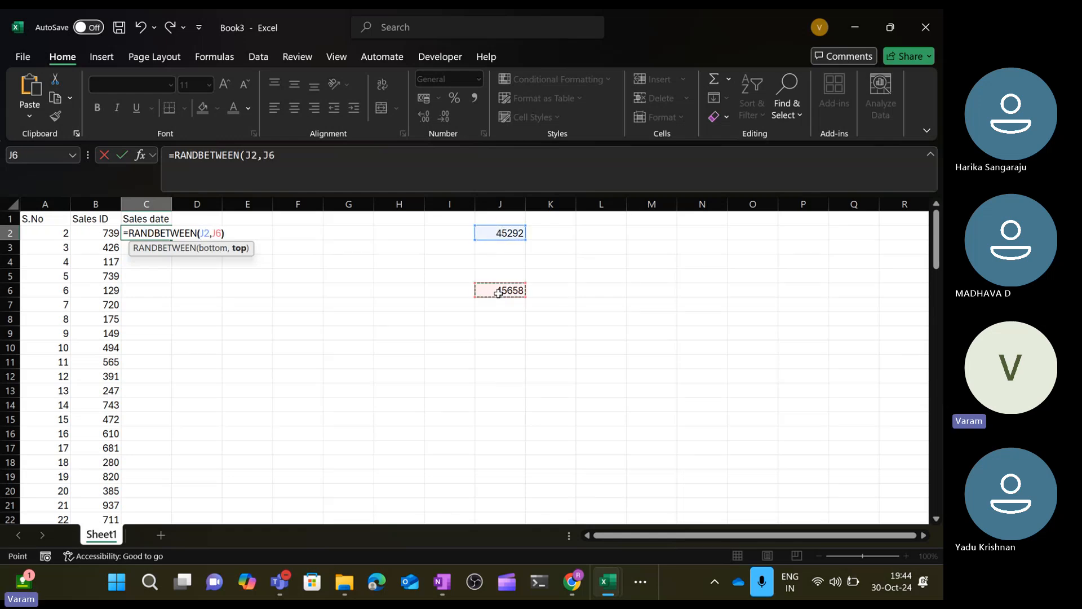
key("Return")
Fill the RANDBETWEEN date formula down column C from C2 to row 106.
key("Left")
key("ctrl+Down")
key("Right")
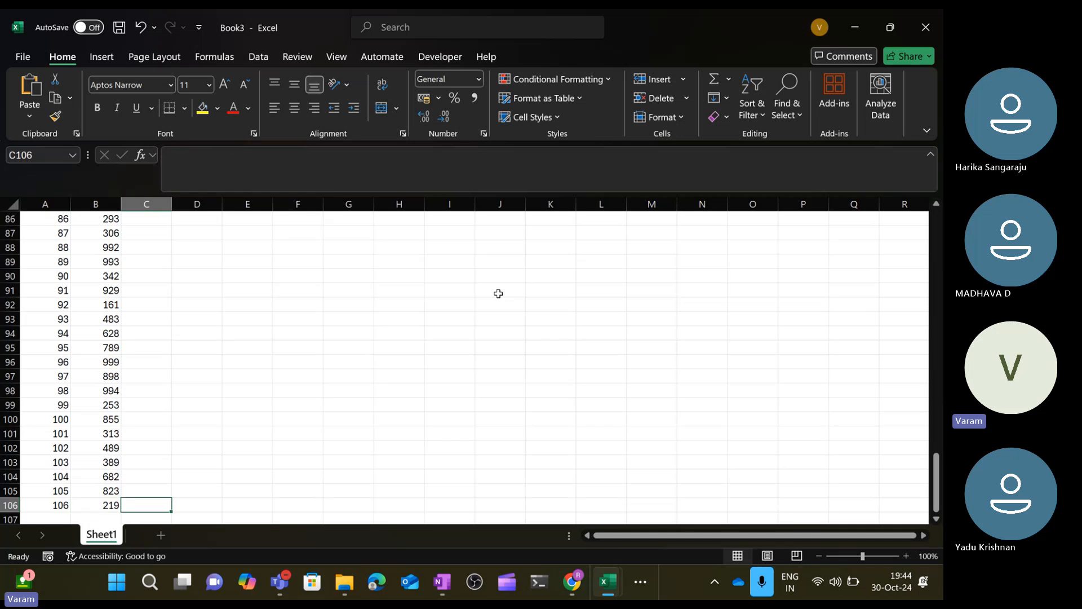
key("ctrl+shift+Up")
key("ctrl+d")
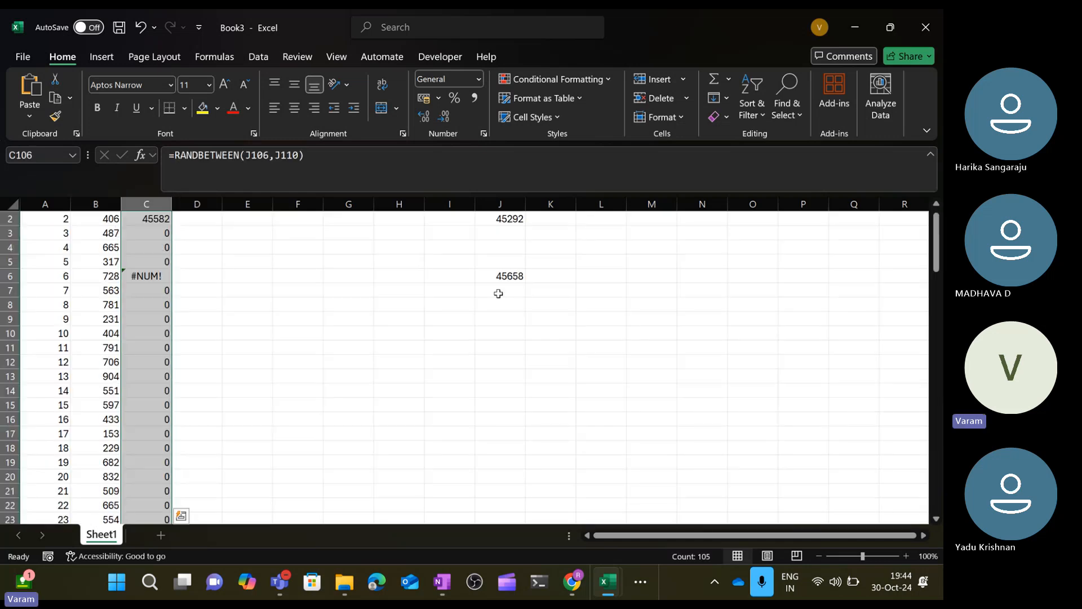
Inspect the formulas in the first cells of column C.
key("ctrl+Up")
key("ctrl+Left")
key("Down")
key("Right")
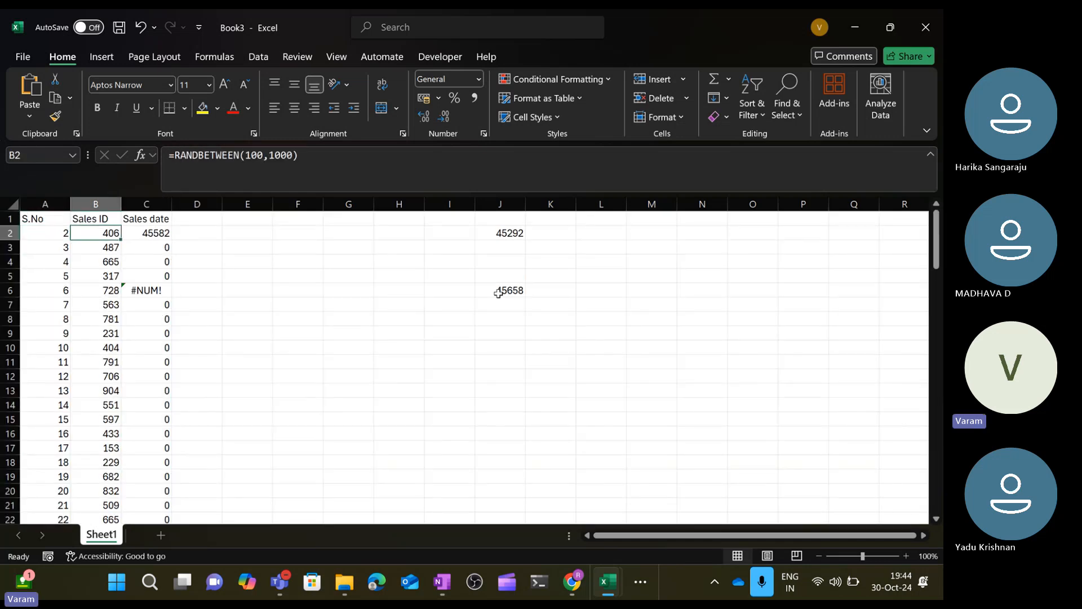
key("Right")
key("Down")
key("Down")
key("Down")
key("Down")
key("Up")
key("Up")
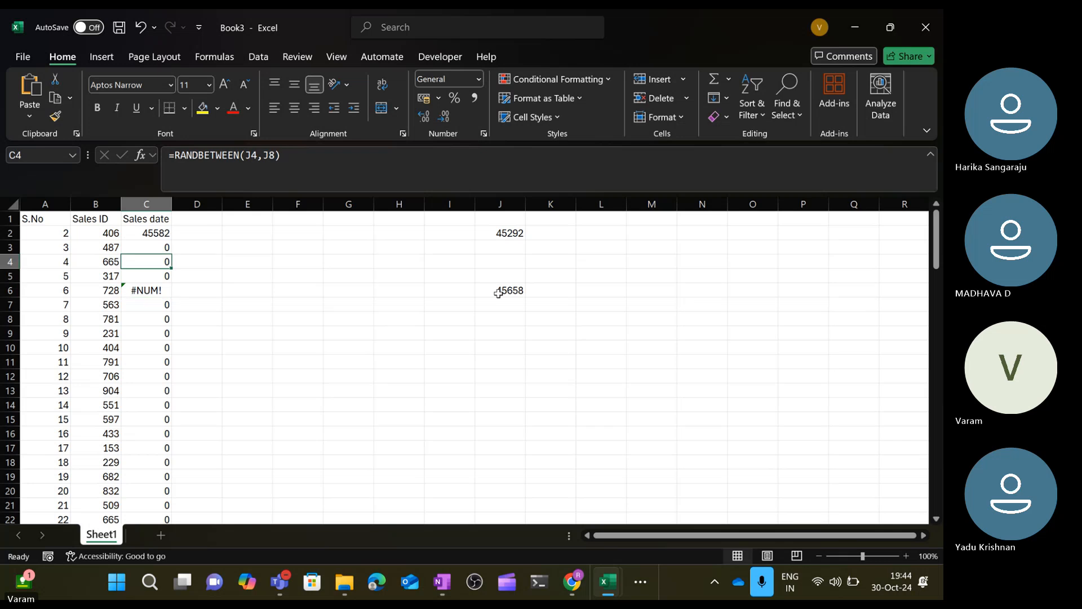
key("Up")
key("Up")
key("XF86AudioRaiseVolume")
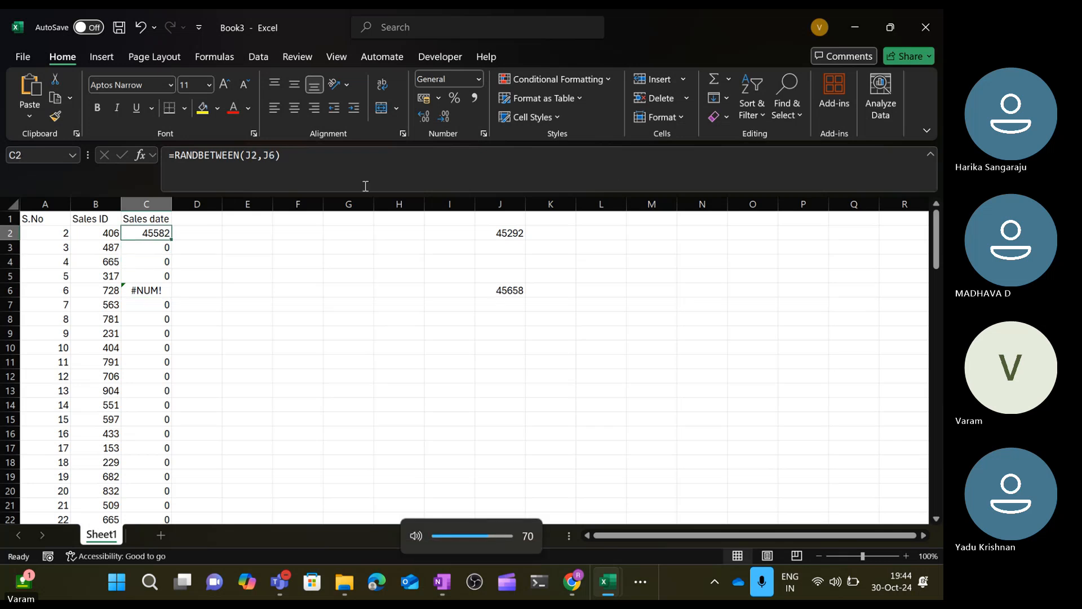
Edit the formula in C2 to use absolute references: =RANDBETWEEN($J$2,$J$6).
left_click(251, 156)
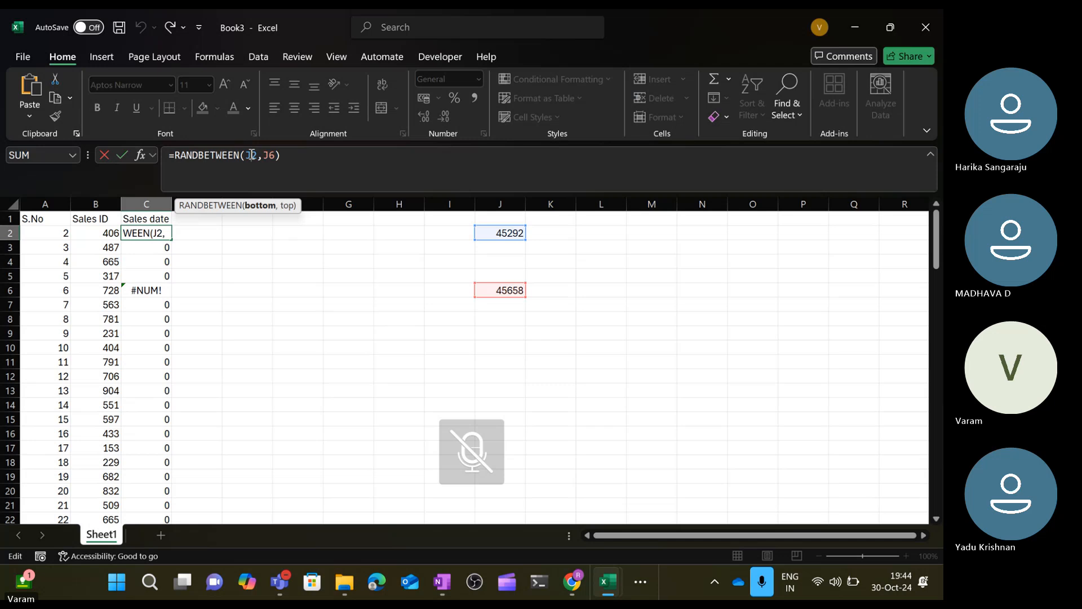
key("alt")
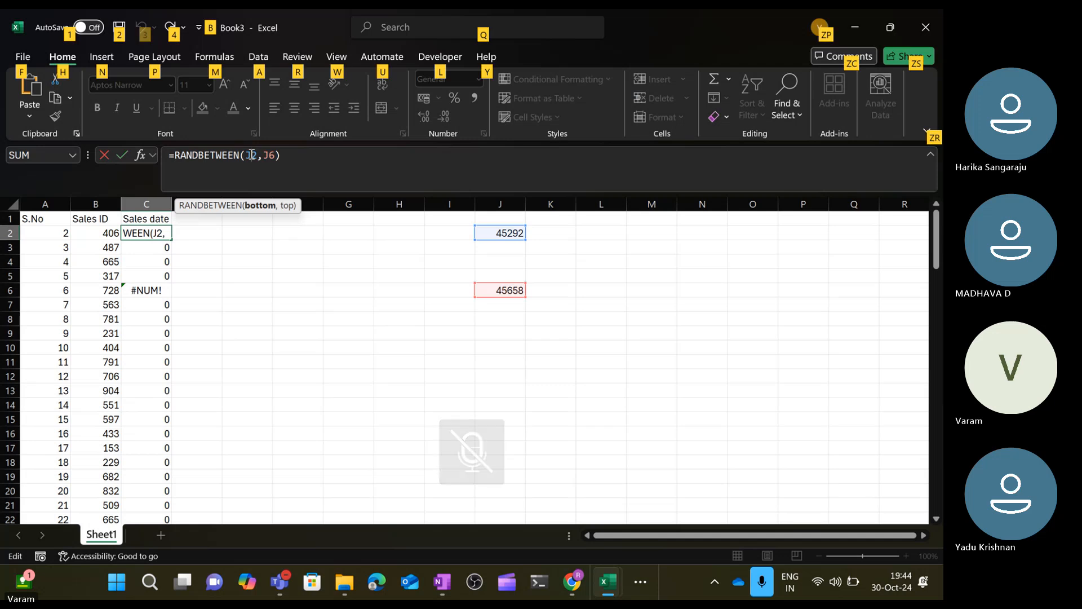
key("XF86AudioMicMute")
key("Escape")
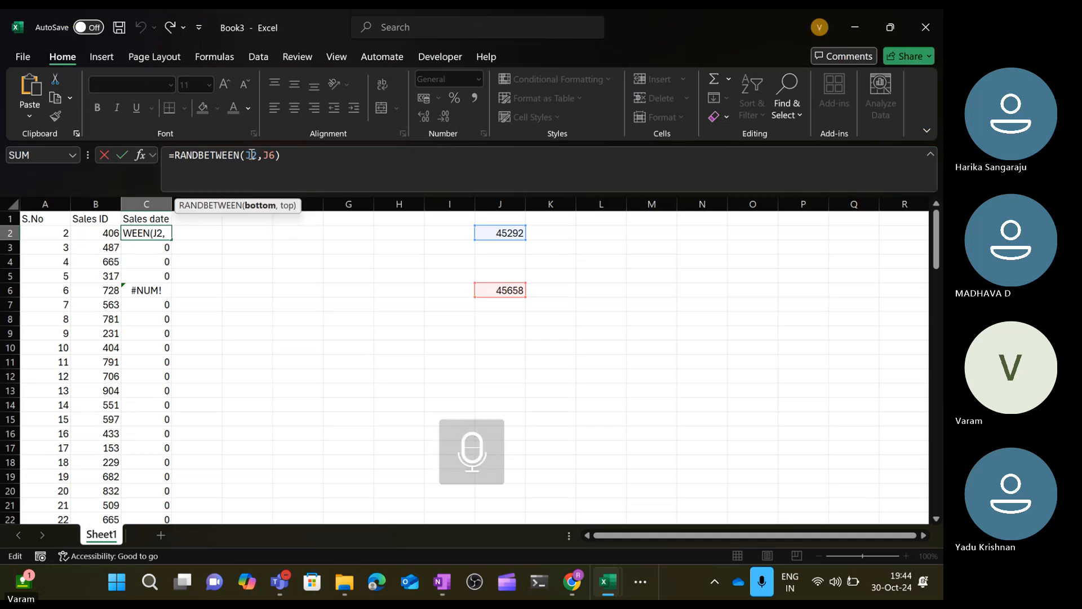
type("$J")
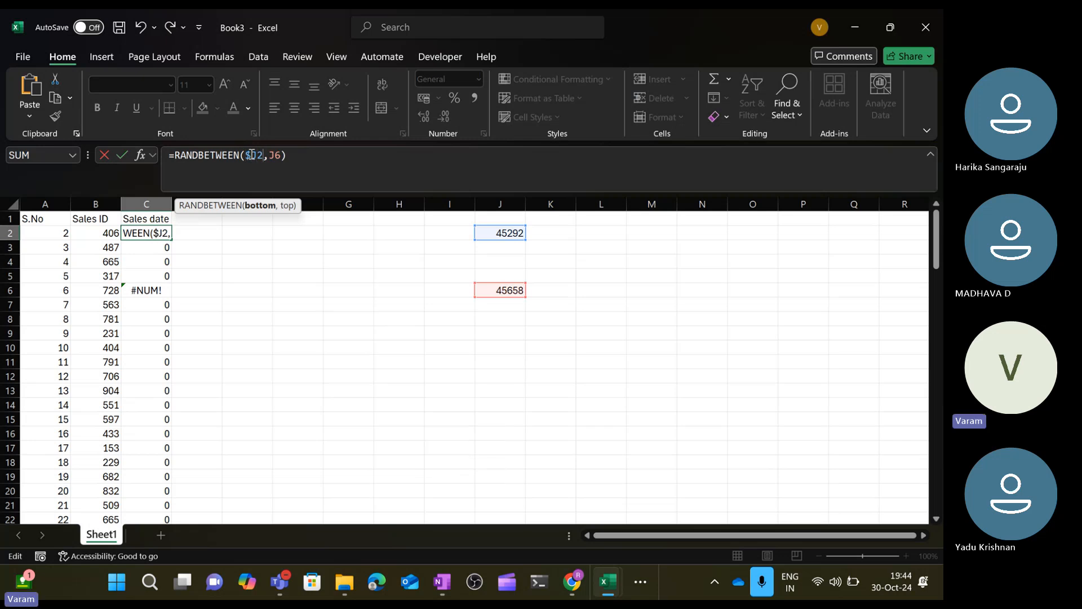
type("$2,")
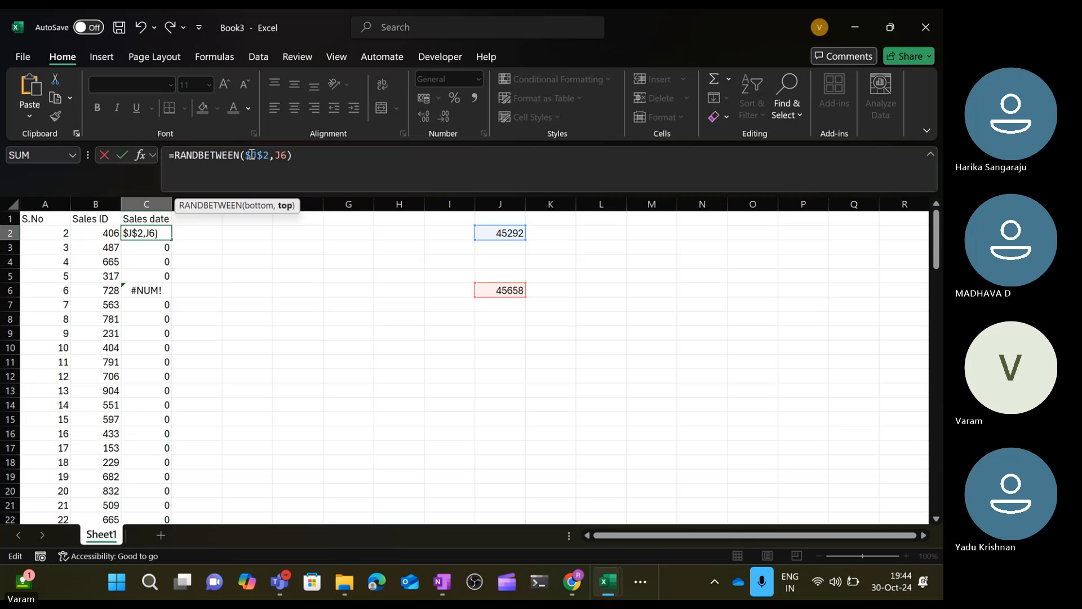
type("$J$")
key("Return")
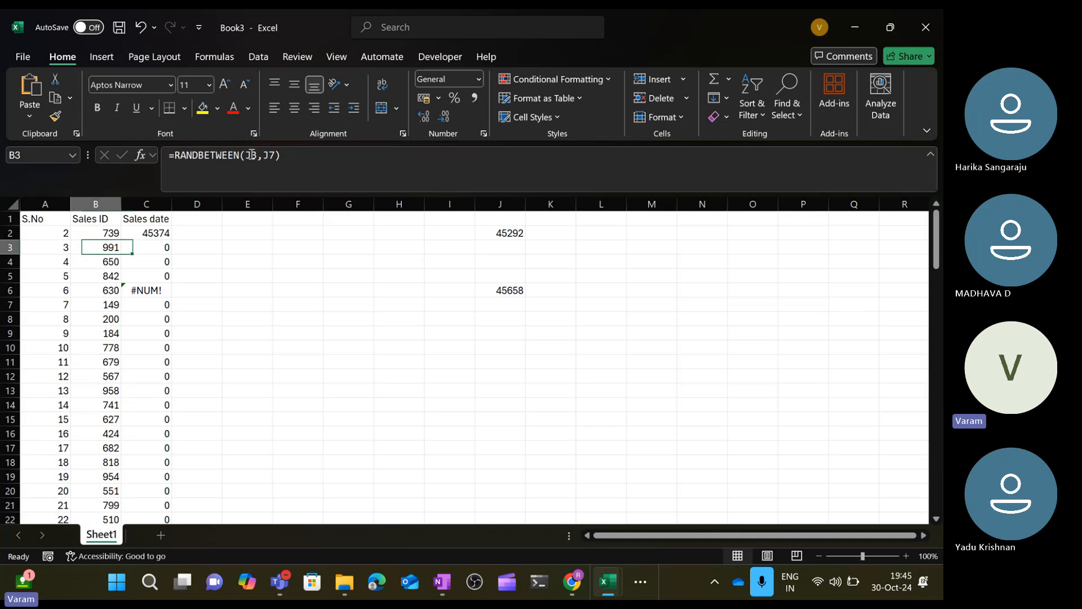
key("ctrl+Down")
key("ctrl+shift+Up")
key("ctrl+d")
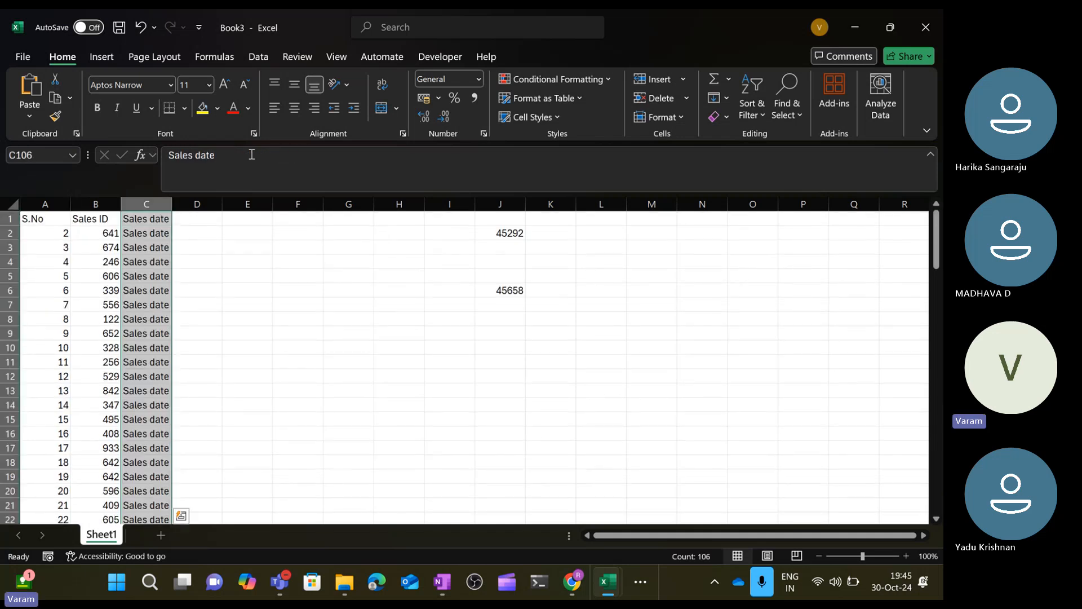
key("ctrl+z")
key("ctrl+Up")
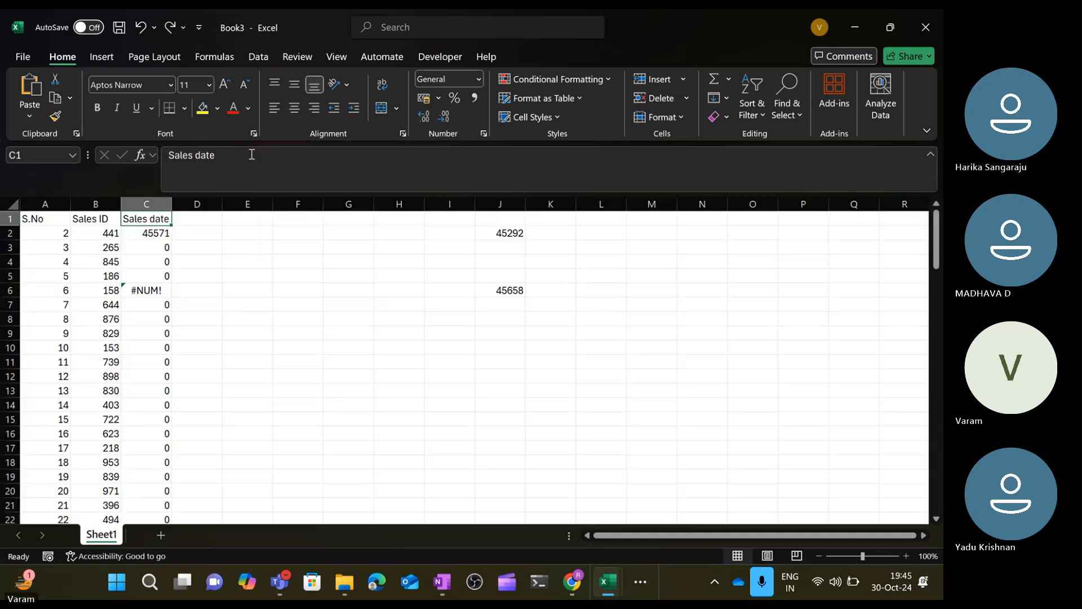
Fill the corrected formula down column C from C2 to row 106.
key("Down")
key("ctrl+shift+Down")
key("ctrl+d")
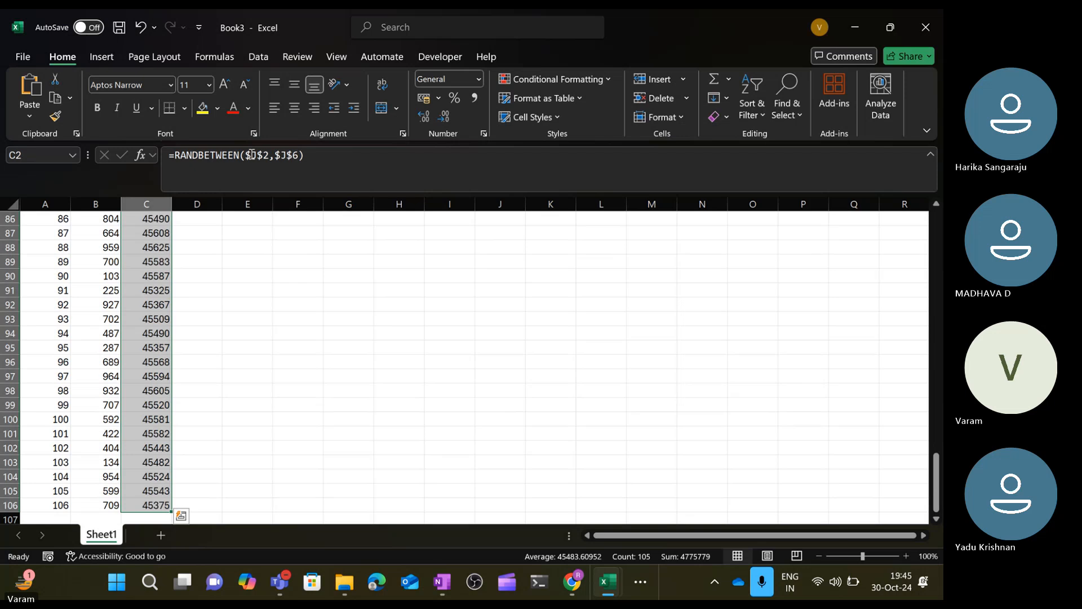
key("ctrl+Up")
key("Right")
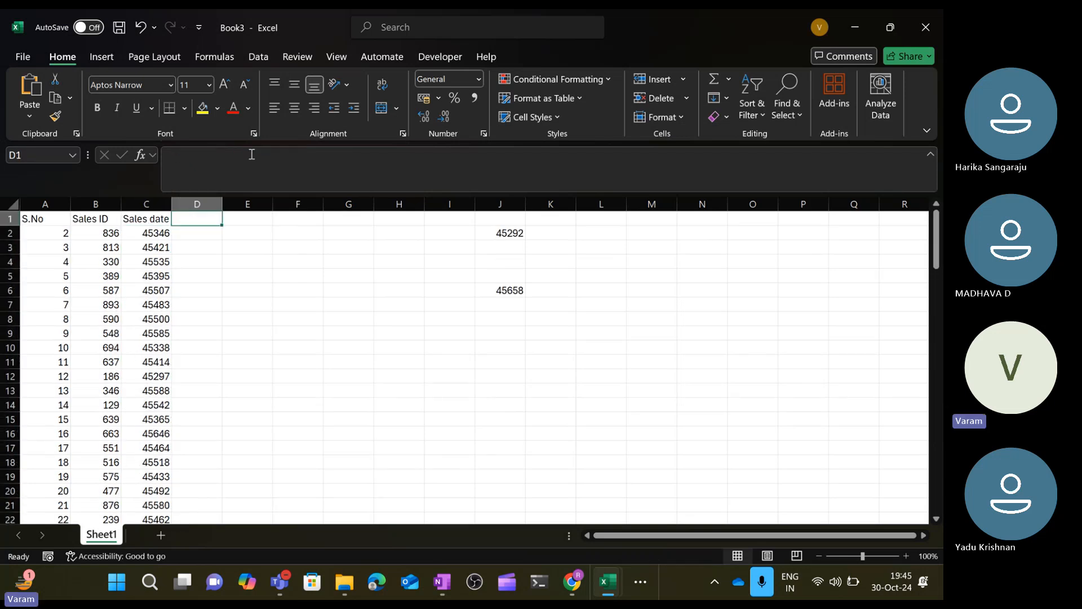
key("Right")
key("Right")
key("Right")
key("Right")
key("Right")
key("Right")
key("Right")
key("ctrl+Left")
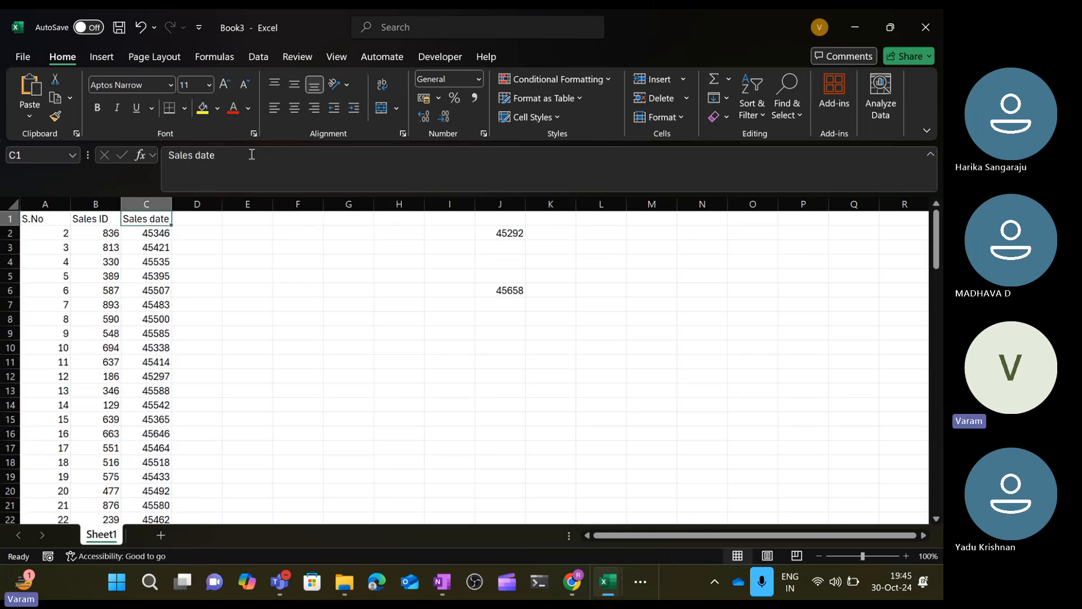
Convert the Sales ID and Sales date data in B2:C106 from formulas to static values using Paste Special Values.
key("Right")
key("Right")
key("Right")
key("Right")
key("Right")
key("Right")
key("Home")
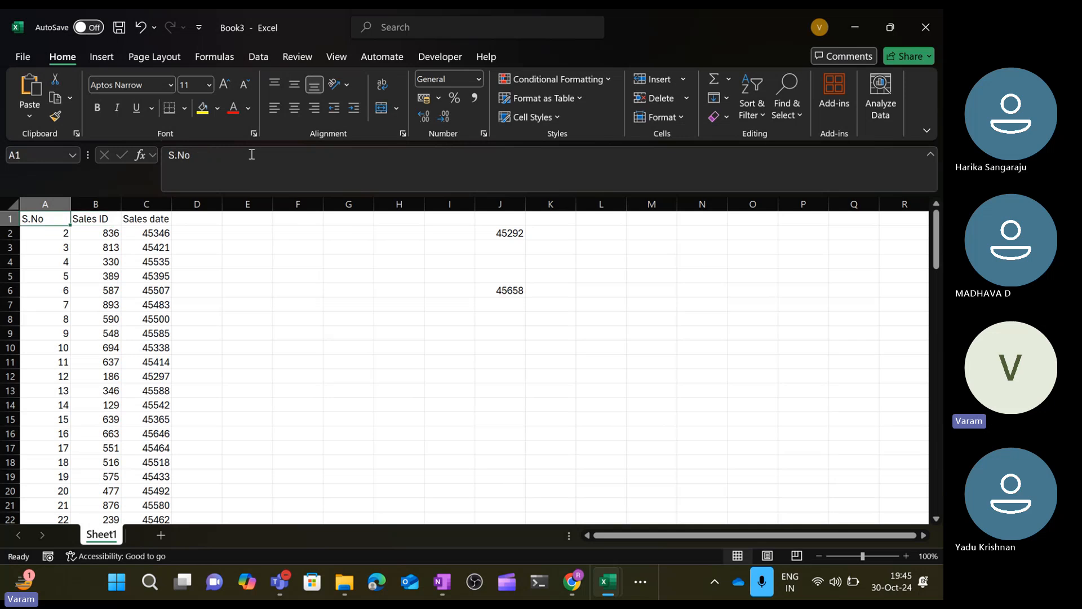
key("Right")
key("Down")
key("shift+Right")
key("ctrl+shift+Down")
key("ctrl+c")
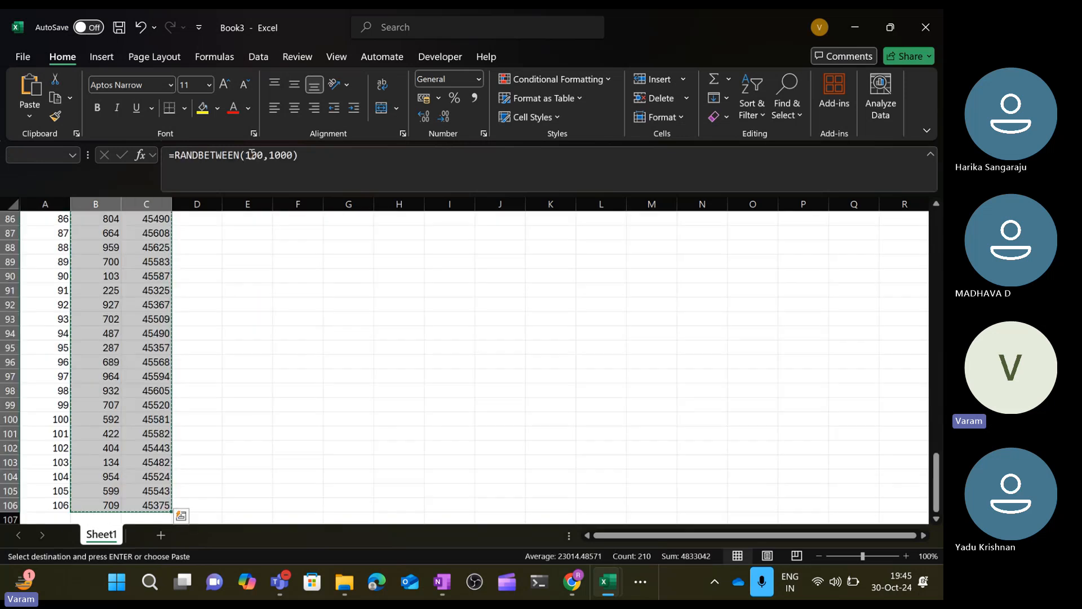
key("ctrl+alt+v")
key("Down")
key("Down")
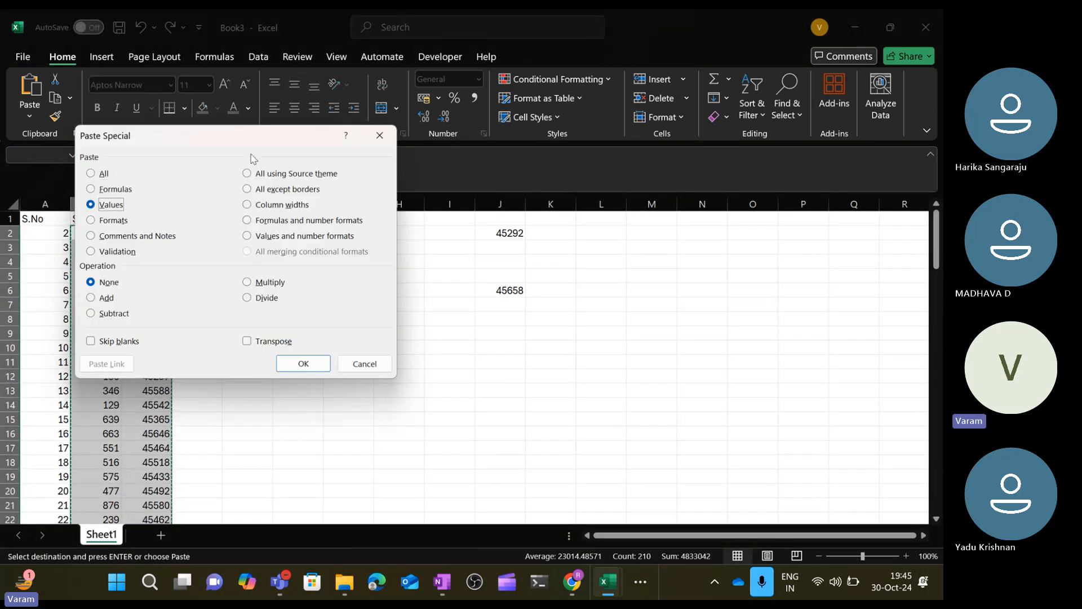
key("Return")
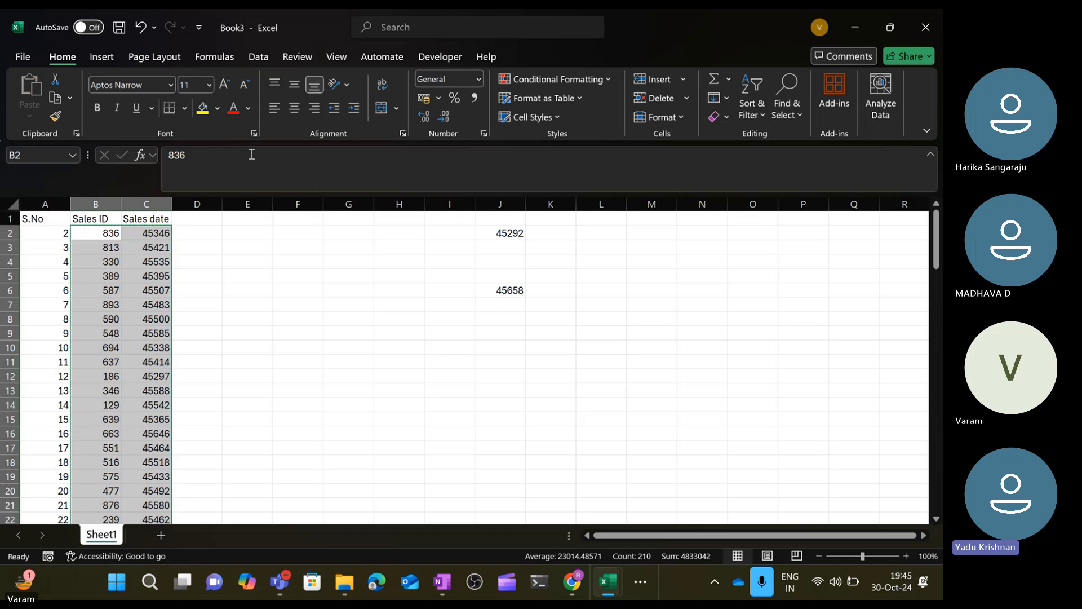
key("Up")
key("Left")
key("Down")
key("Right")
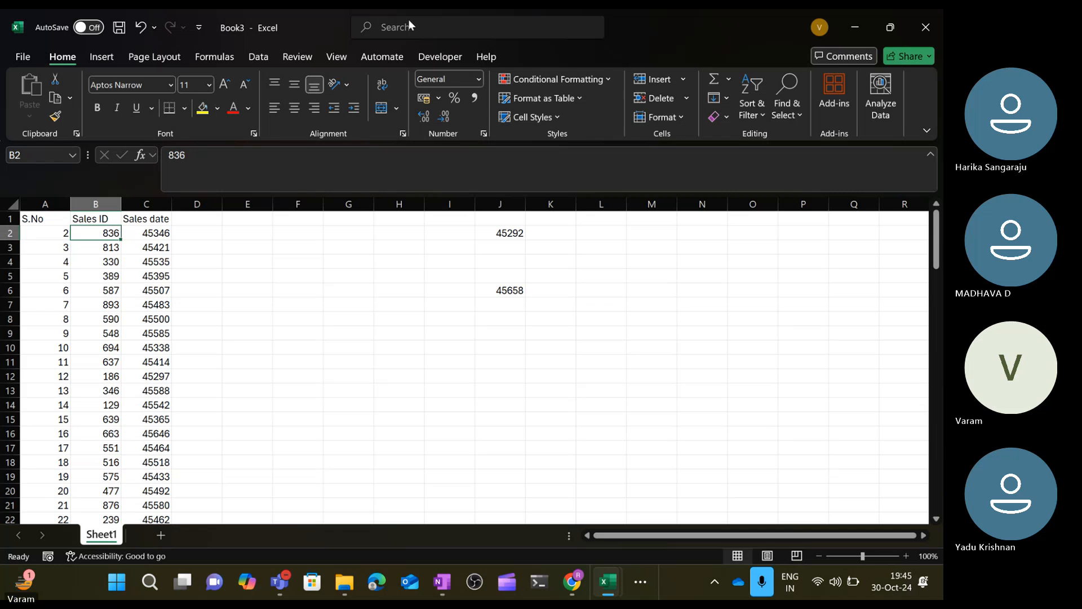
left_click(345, 33)
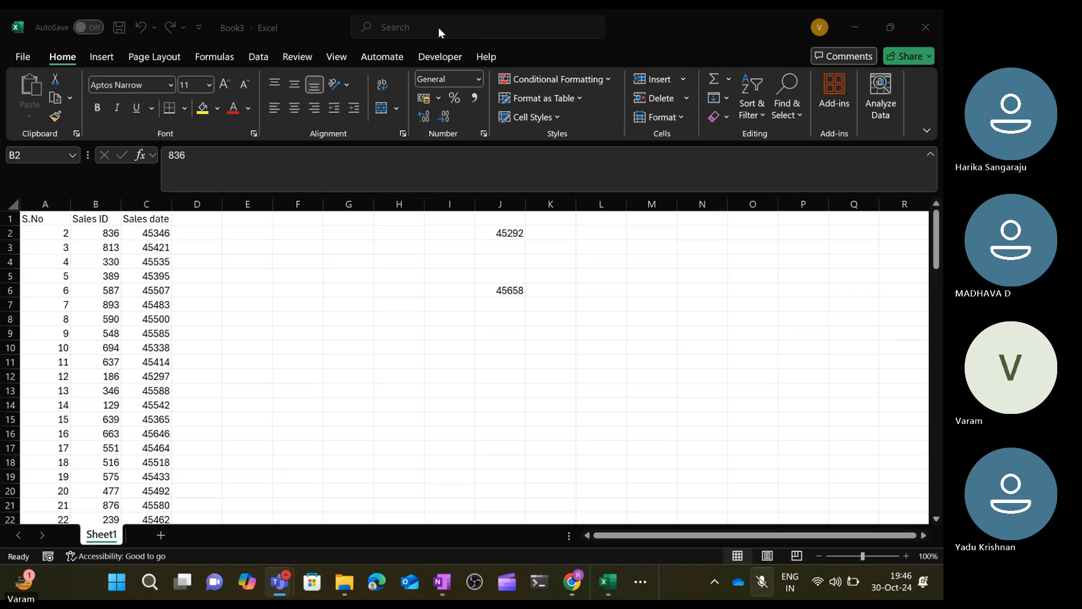
left_click(335, 28)
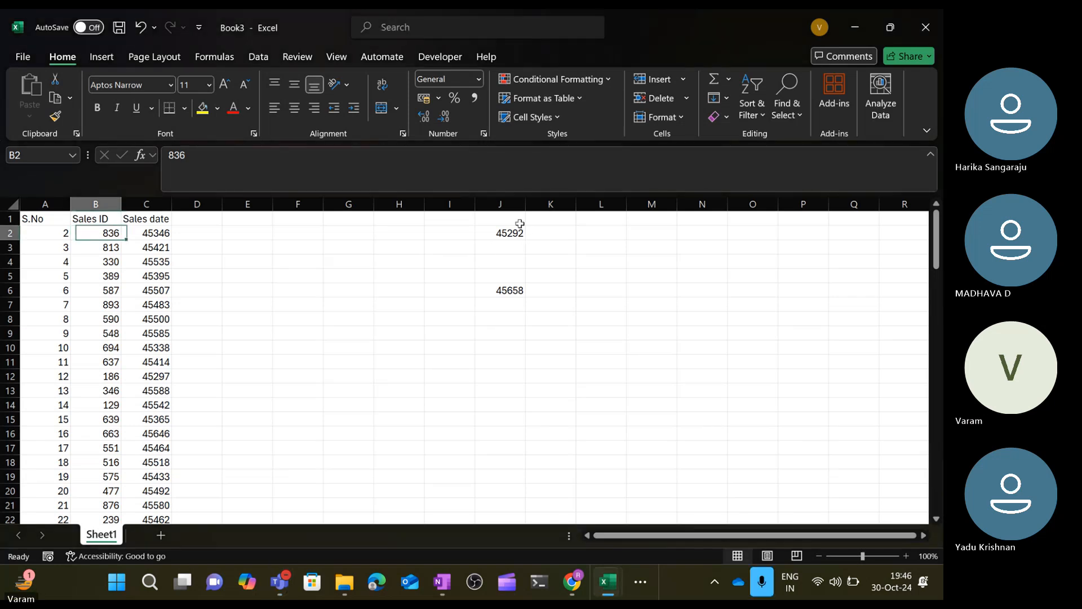
Clear the helper start and end date values from column J.
key("Right")
key("Right")
key("Right")
key("Right")
key("Right")
key("Right")
key("Right")
key("Right")
key("ctrl+Down")
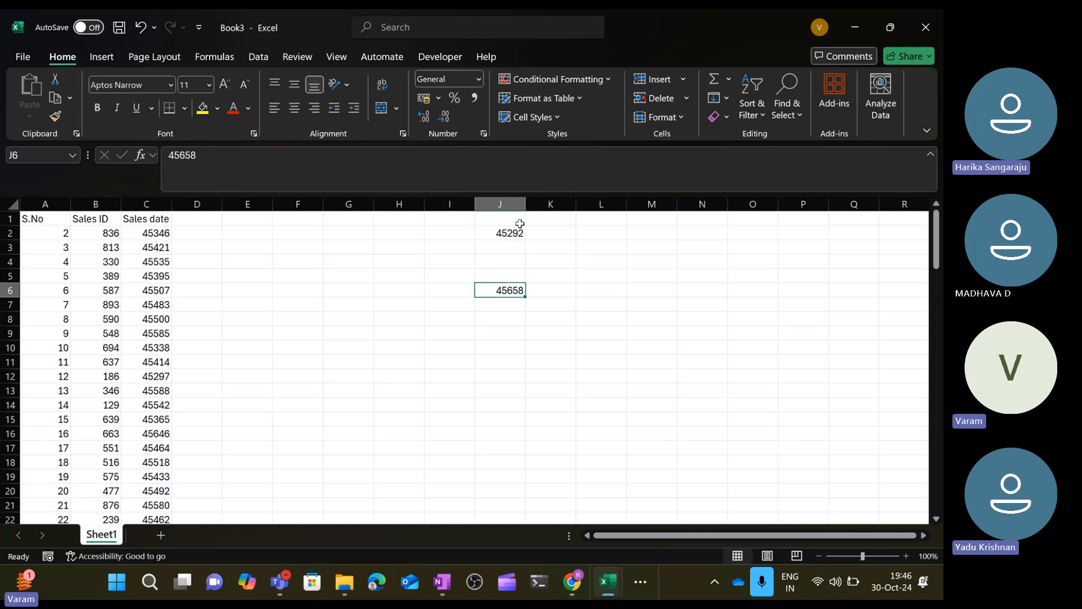
key("ctrl+Down")
key("ctrl+Up")
key("ctrl+Up")
key("ctrl+Up")
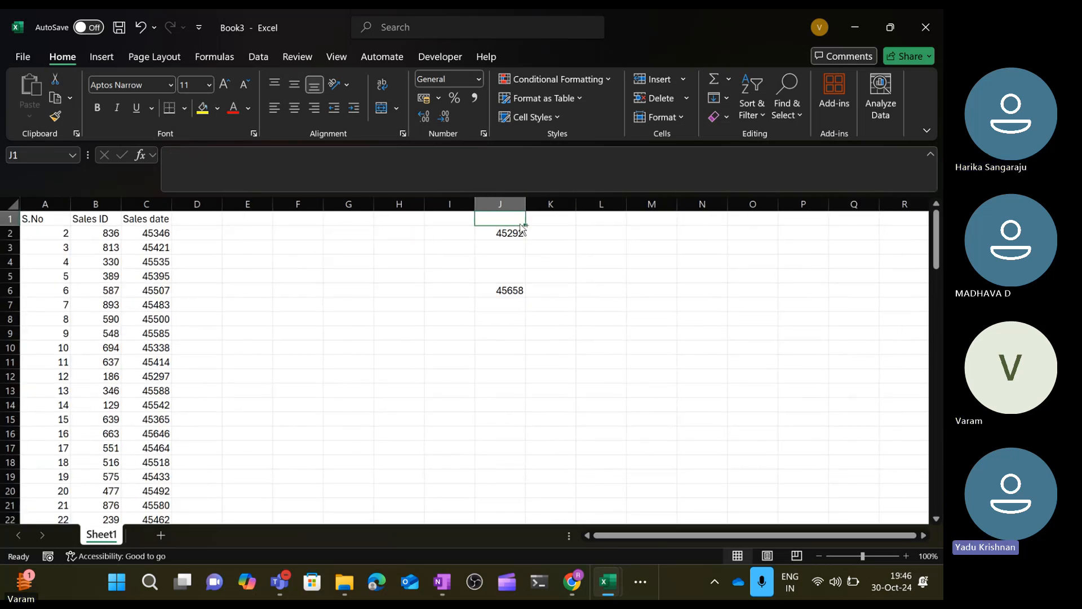
key("shift+Down")
key("shift+Down")
key("ctrl+shift+Down")
key("Delete")
key("ctrl+Up")
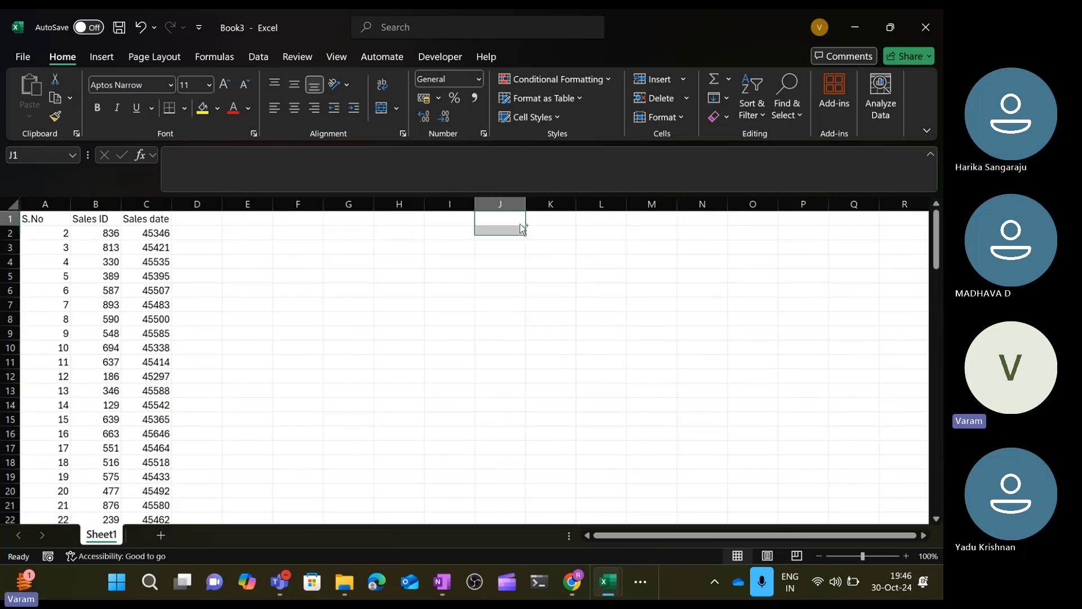
Rename the worksheet to Sales Data.
key("ctrl+Home")
key("ctrl+Down")
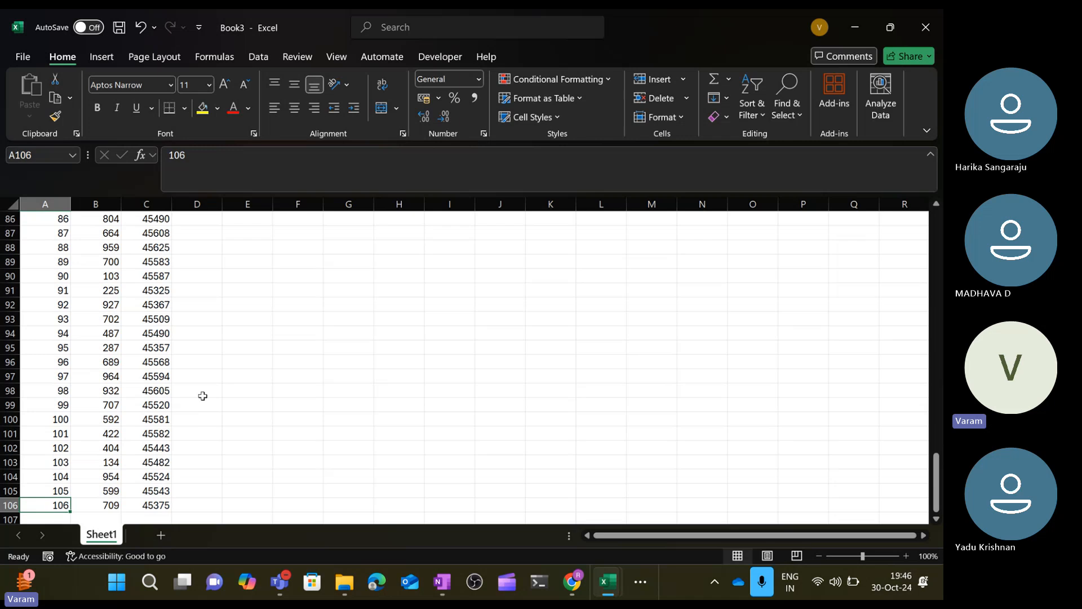
key("ctrl+Up")
key("Down")
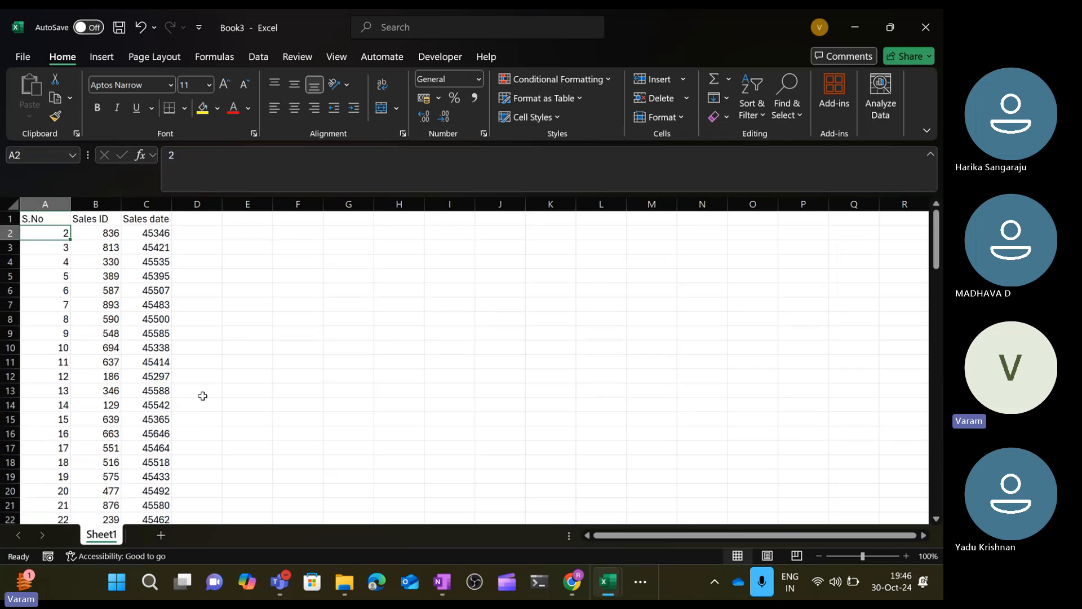
double_click(98, 534)
type("Sales")
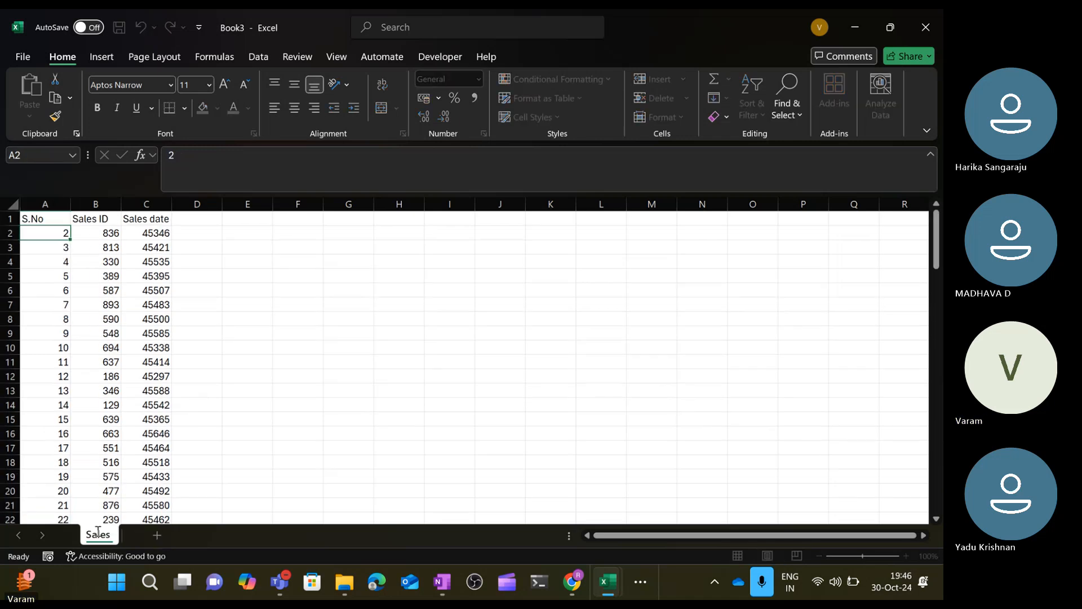
type(" Data")
key("Return")
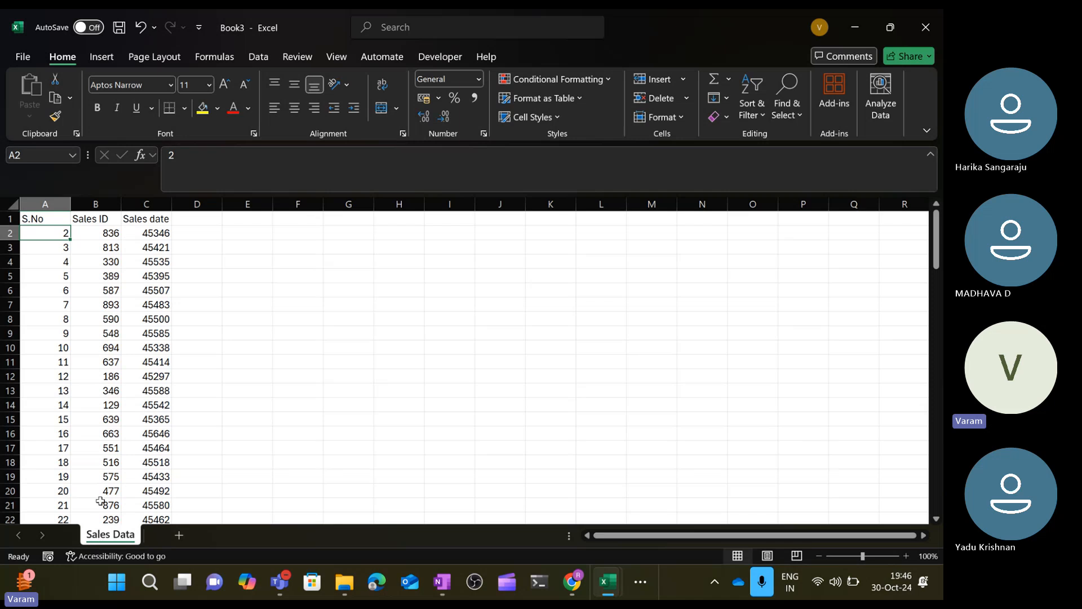
Format the whole Sales date column C as Short Date.
left_click(146, 204)
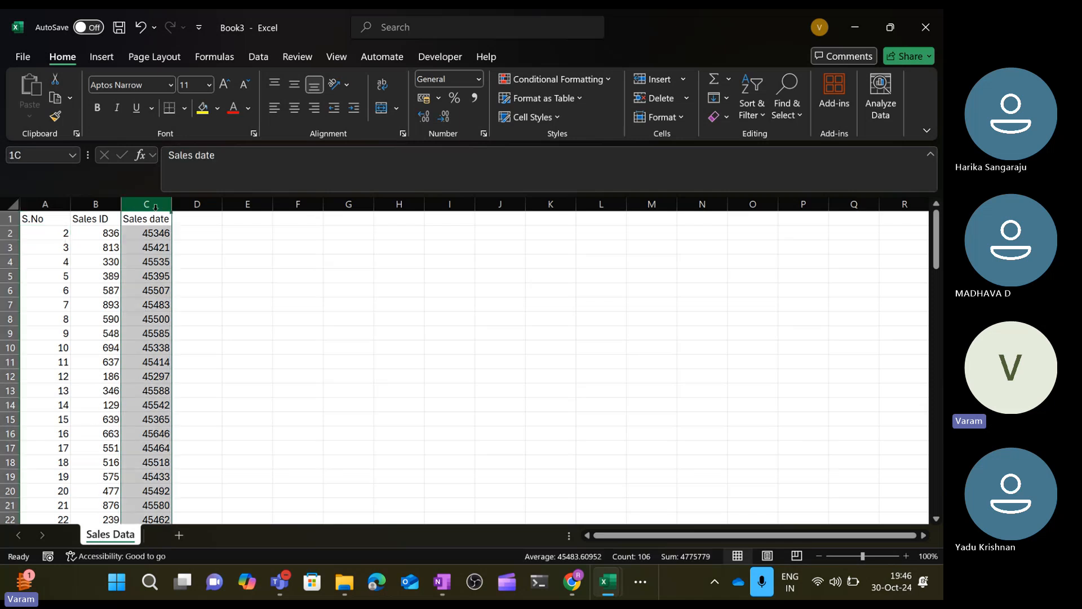
left_click(478, 79)
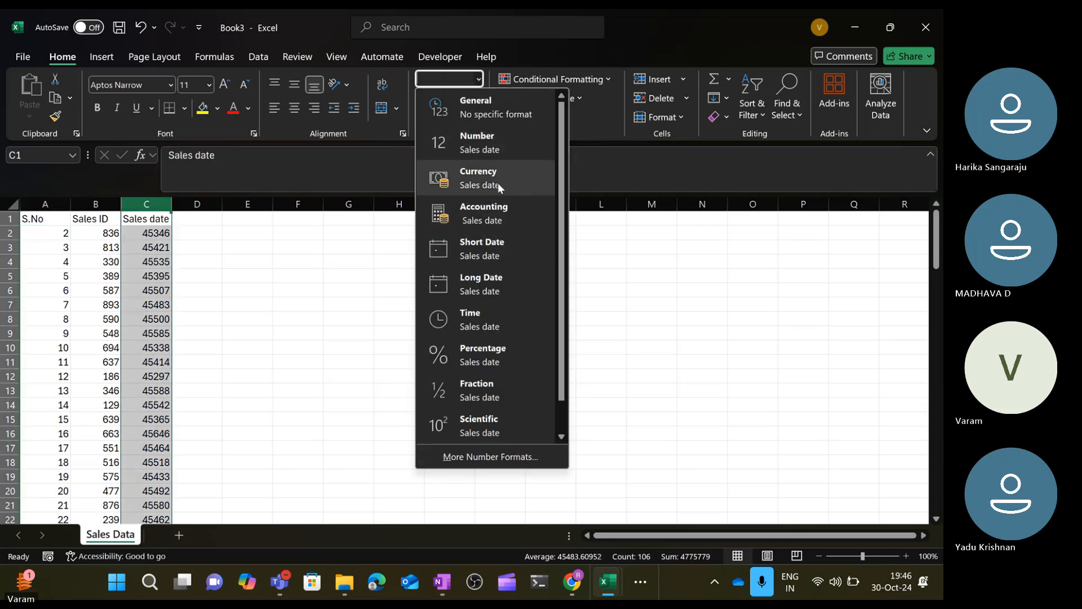
left_click(497, 248)
left_click(244, 287)
key("ctrl+Up")
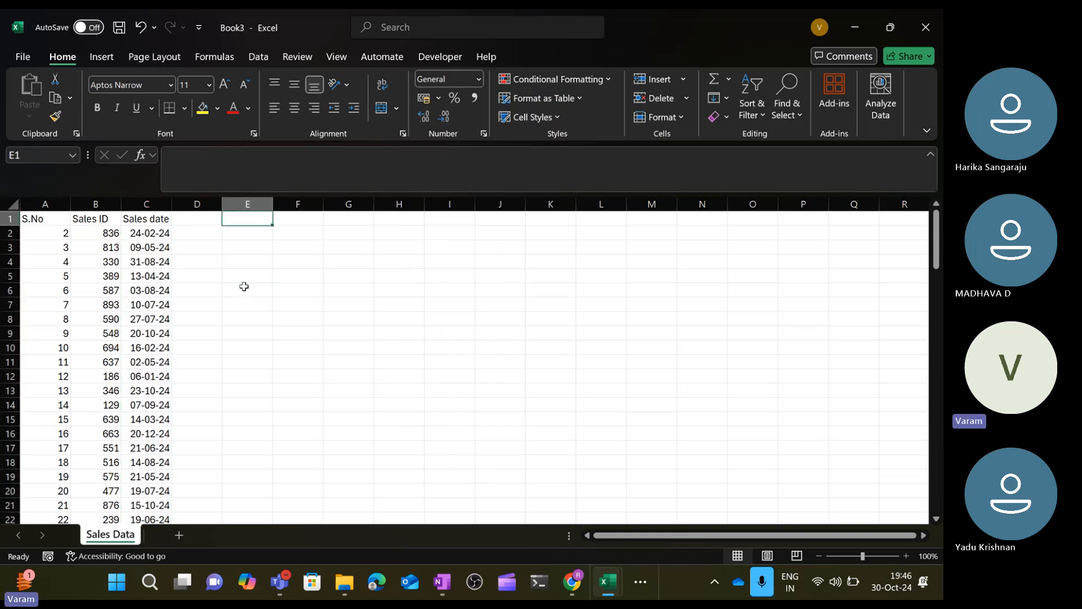
Save the workbook under the file name incremental refresh on the Desktop.
key("Left")
key("Left")
key("ctrl+Left")
key("ctrl+Down")
key("ctrl+Down")
key("ctrl+Up")
key("ctrl+Up")
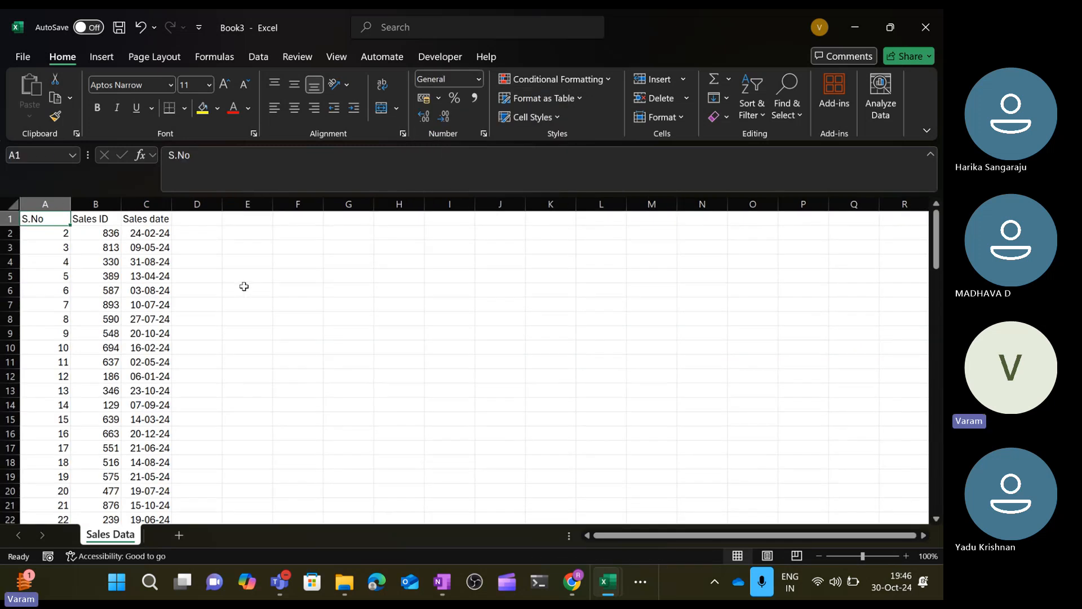
key("ctrl+s")
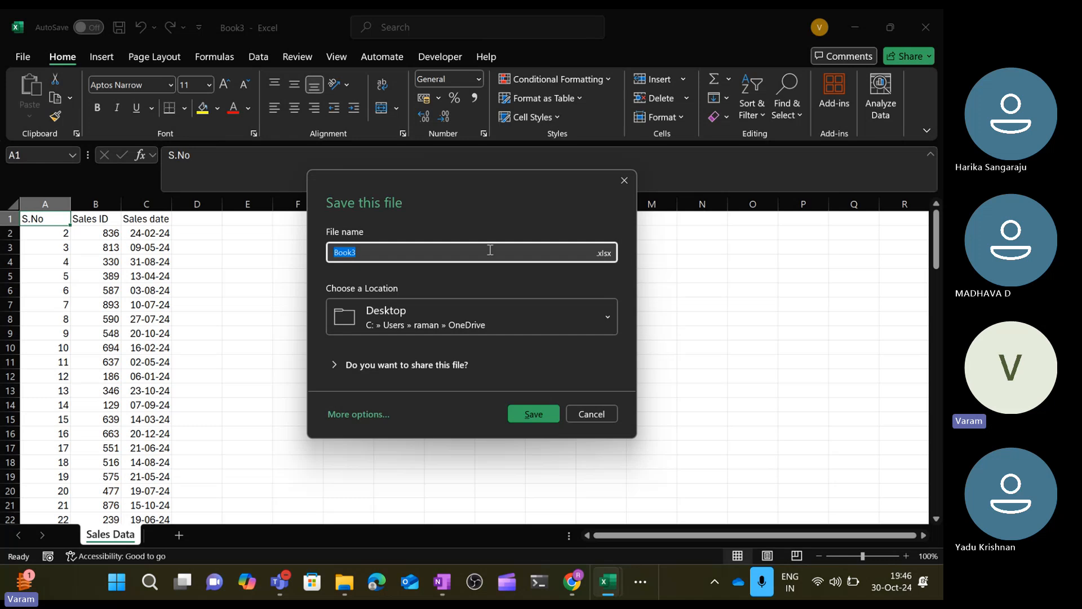
left_click(428, 250)
key("BackSpace")
key("BackSpace")
key("BackSpace")
key("BackSpace")
key("BackSpace")
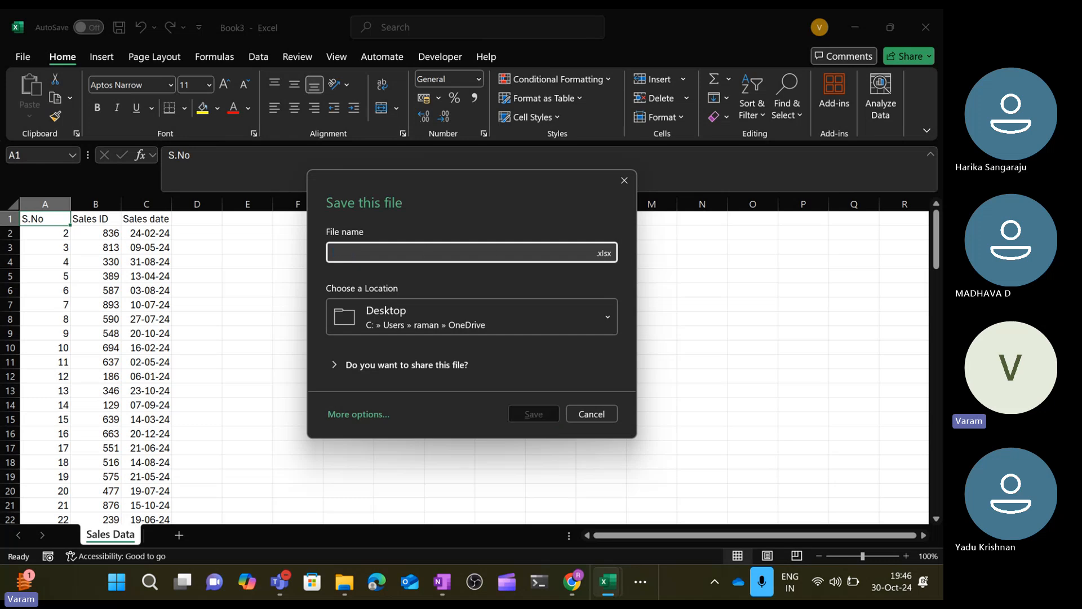
type("incre")
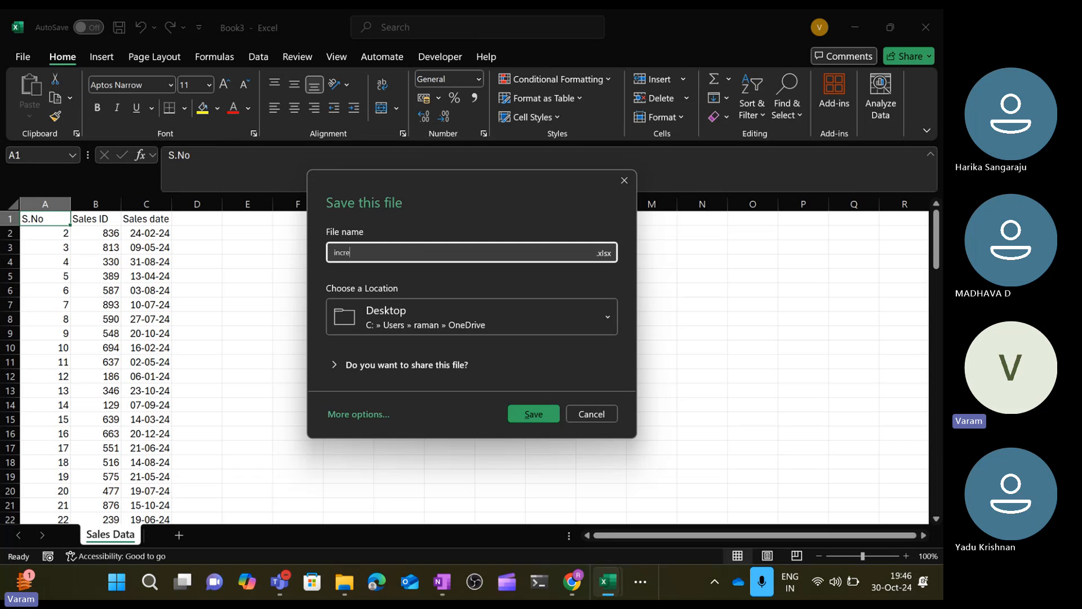
type("mental ")
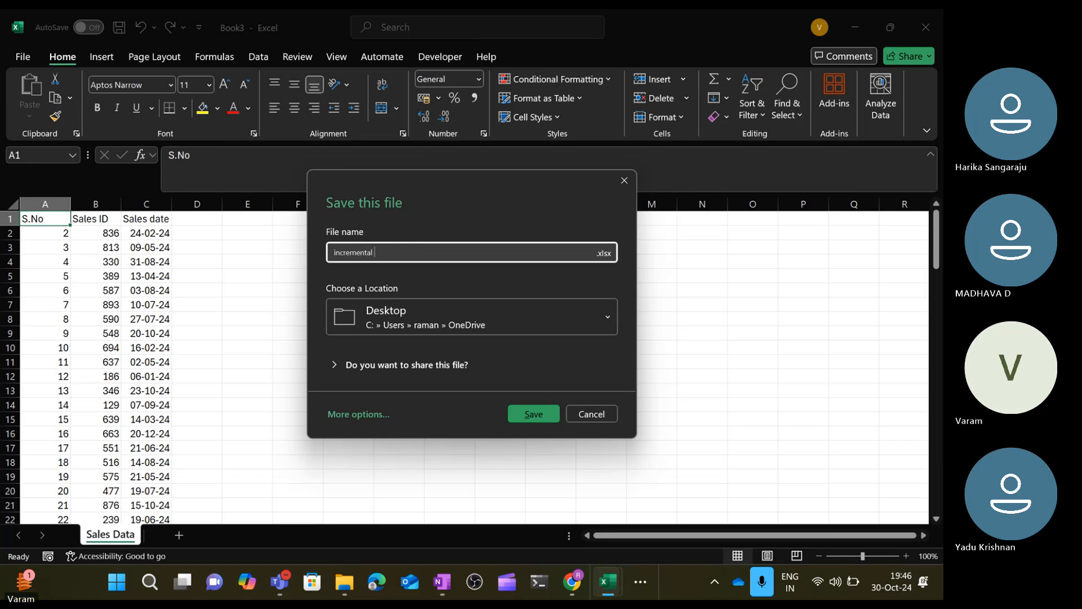
type("refresh")
key("Return")
left_click(313, 273)
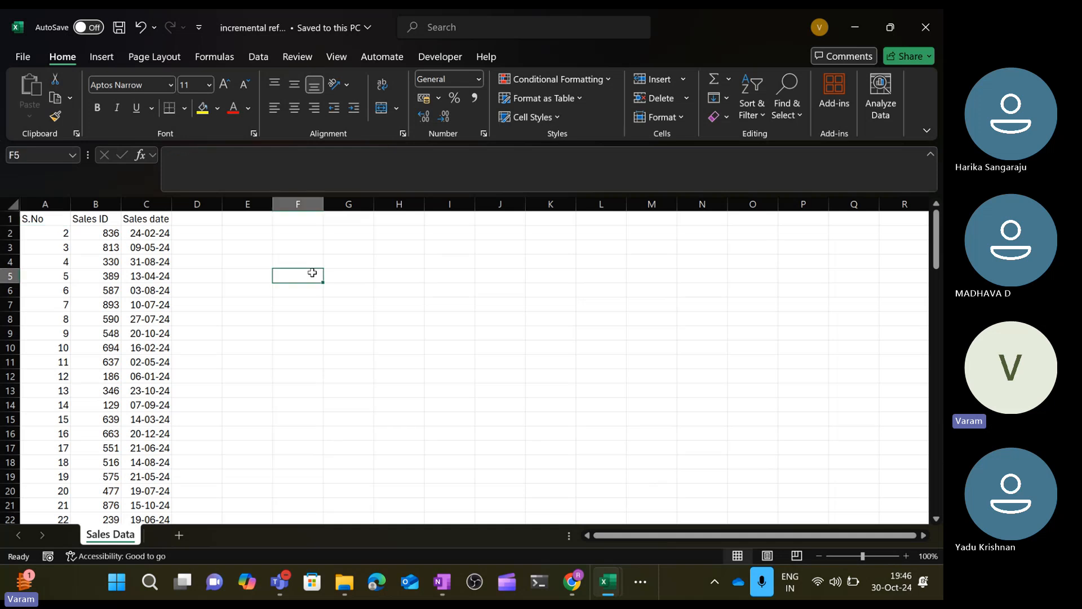
Enter the date 1/1/2012 in cell H3.
key("Left")
key("Left")
key("Left")
key("ctrl+Down")
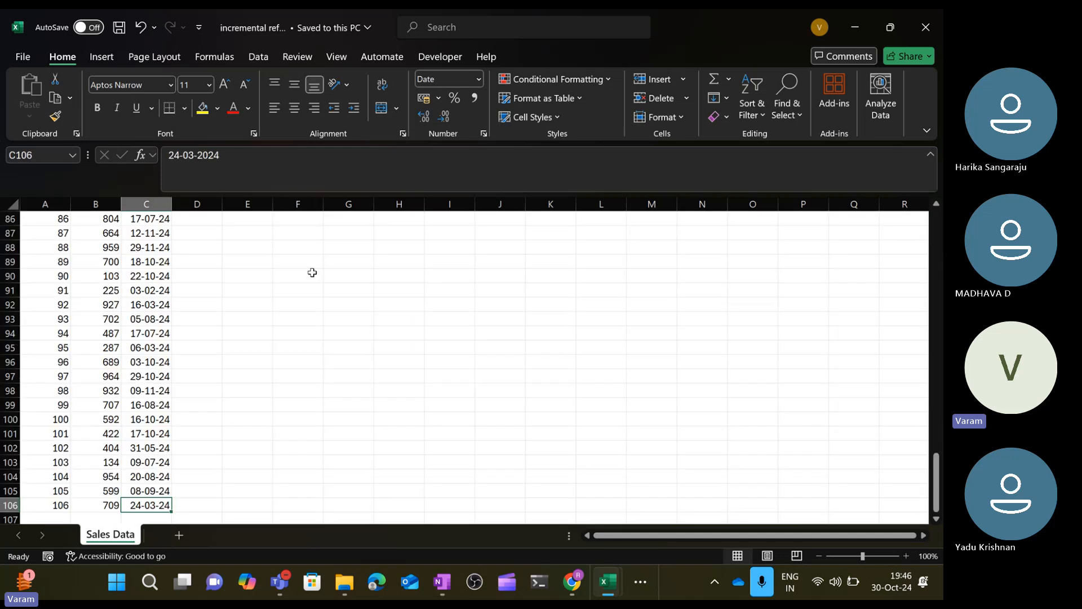
key("ctrl+Up")
key("Right")
key("Right")
key("Right")
key("Down")
key("Down")
key("Right")
key("Right")
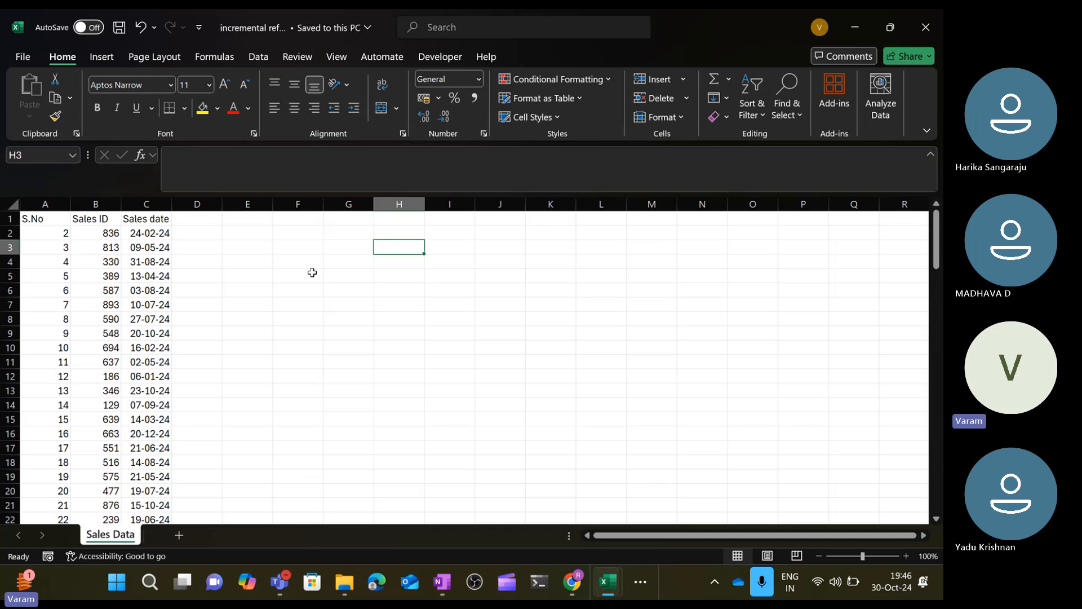
type("1/1")
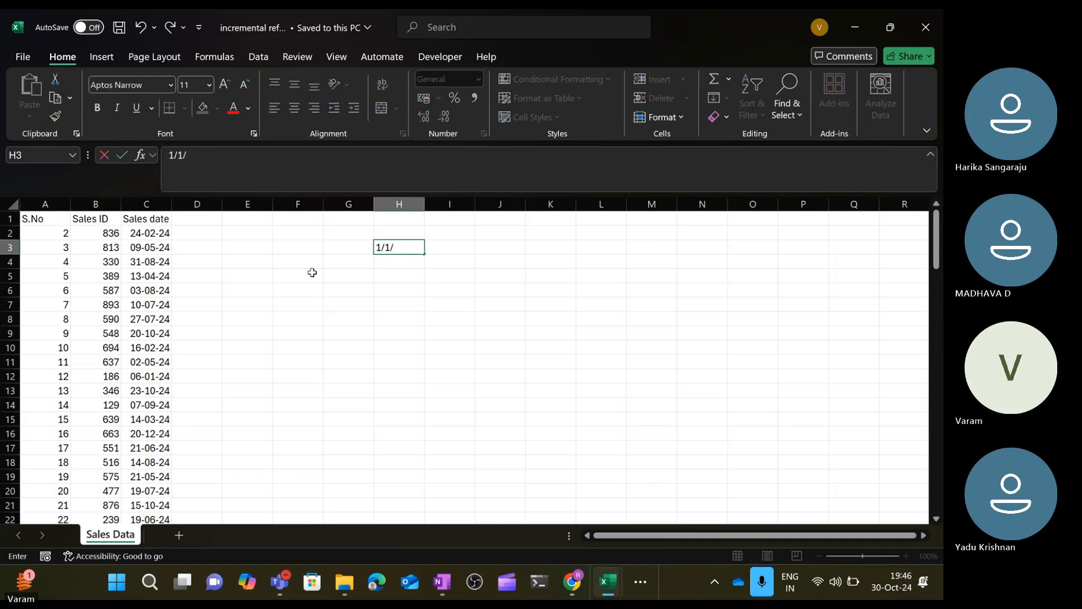
type("/20")
type("12")
key("Return")
Enter the date 1/1/2014 in cell H6.
key("Down")
key("Down")
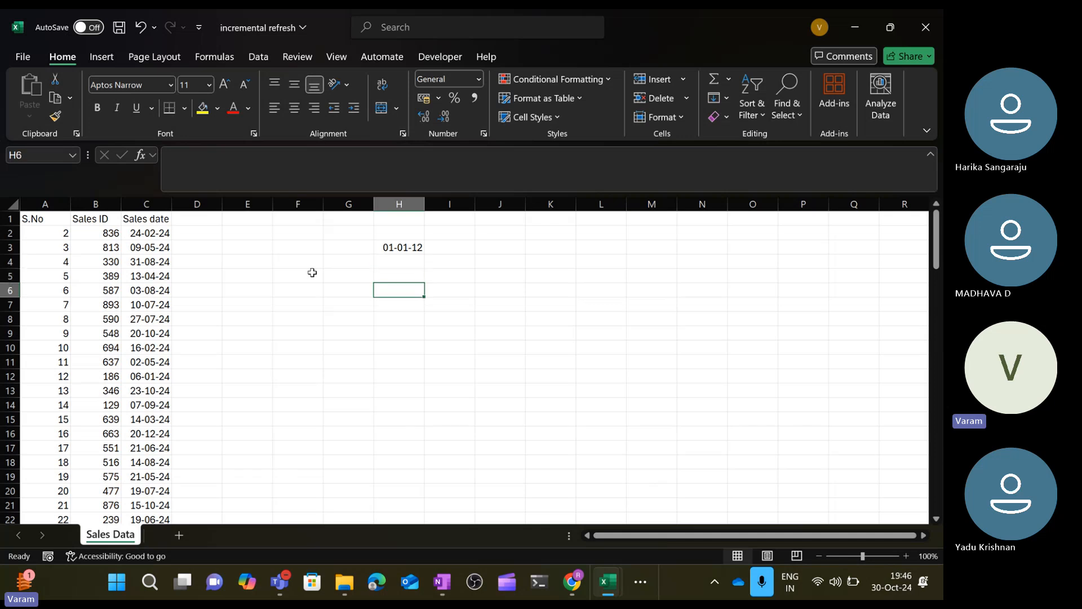
type("1/")
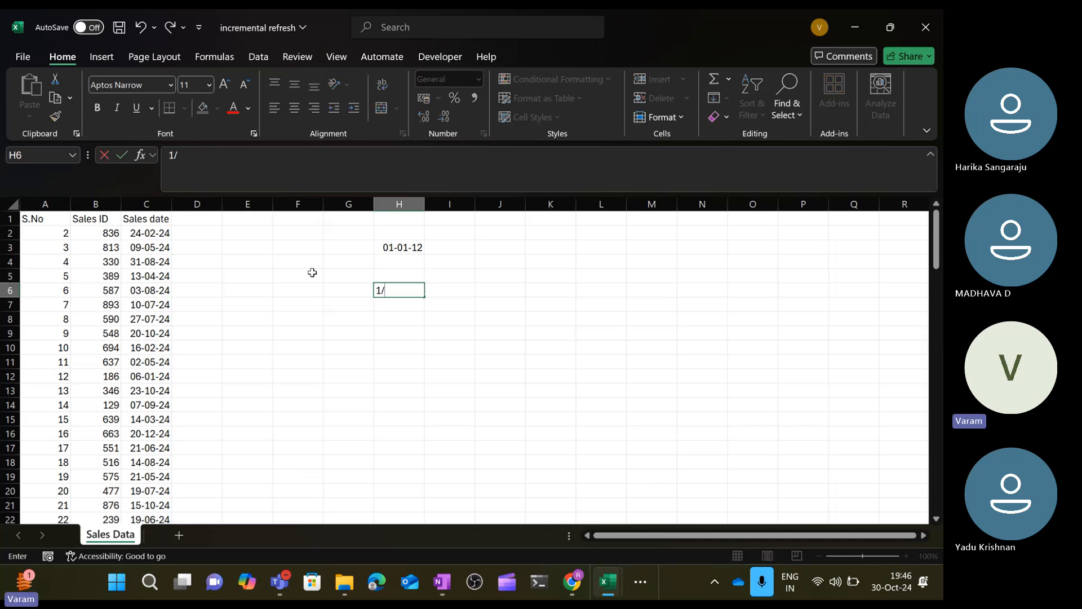
type("1/2014")
key("Return")
Extend the S.No series in column A from row 106 down to row 124.
key("Home")
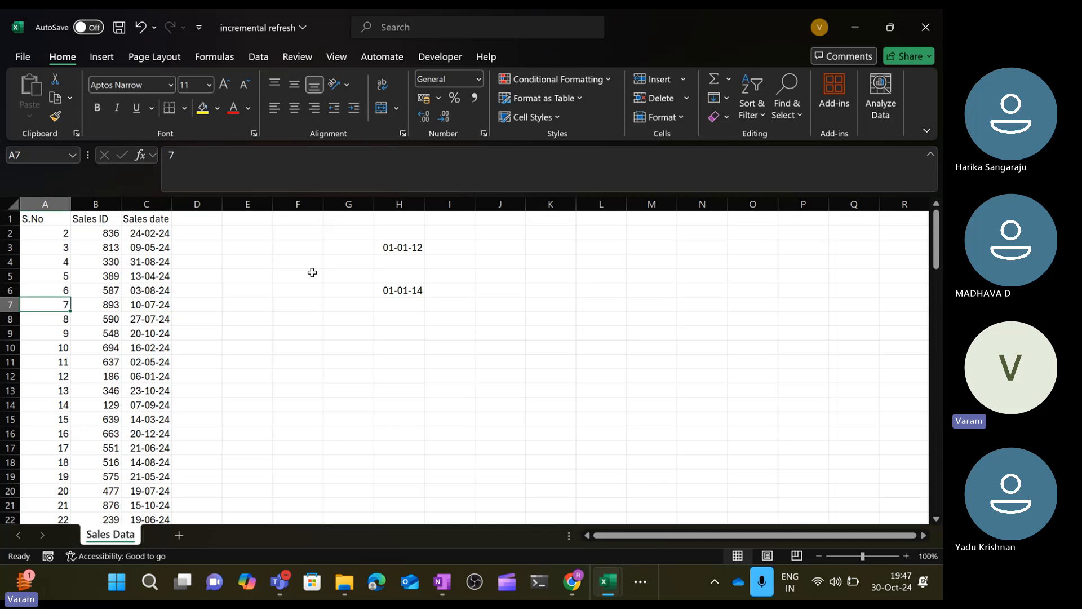
key("ctrl+Down")
key("Down")
key("Down")
key("Down")
key("Up")
key("Up")
key("Up")
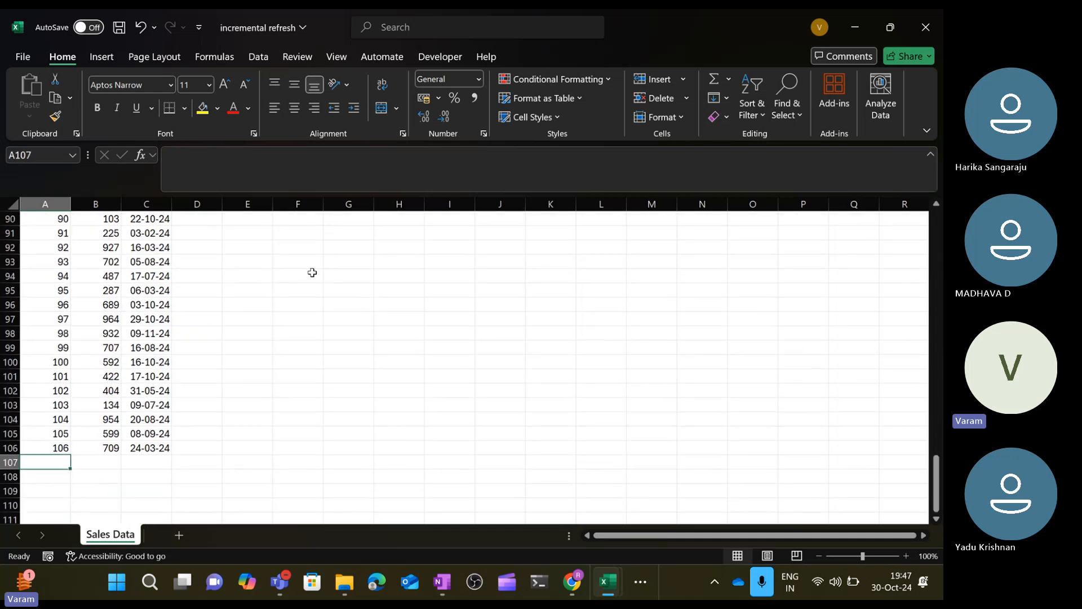
key("Up")
key("Up")
key("Up")
key("Up")
key("Up")
key("Up")
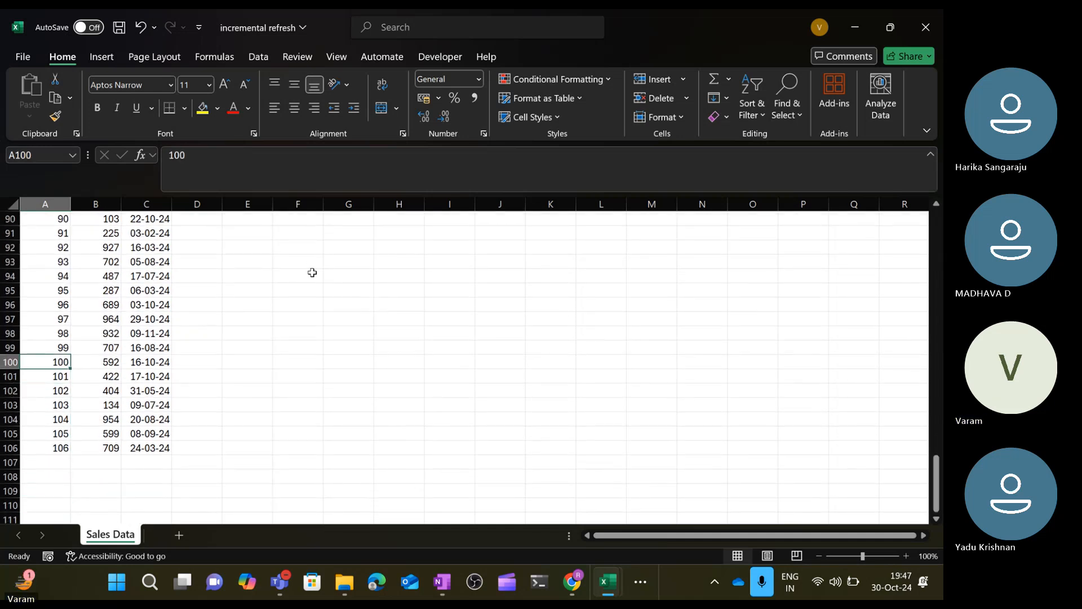
key("ctrl+Up")
key("Down")
key("ctrl+shift+Down")
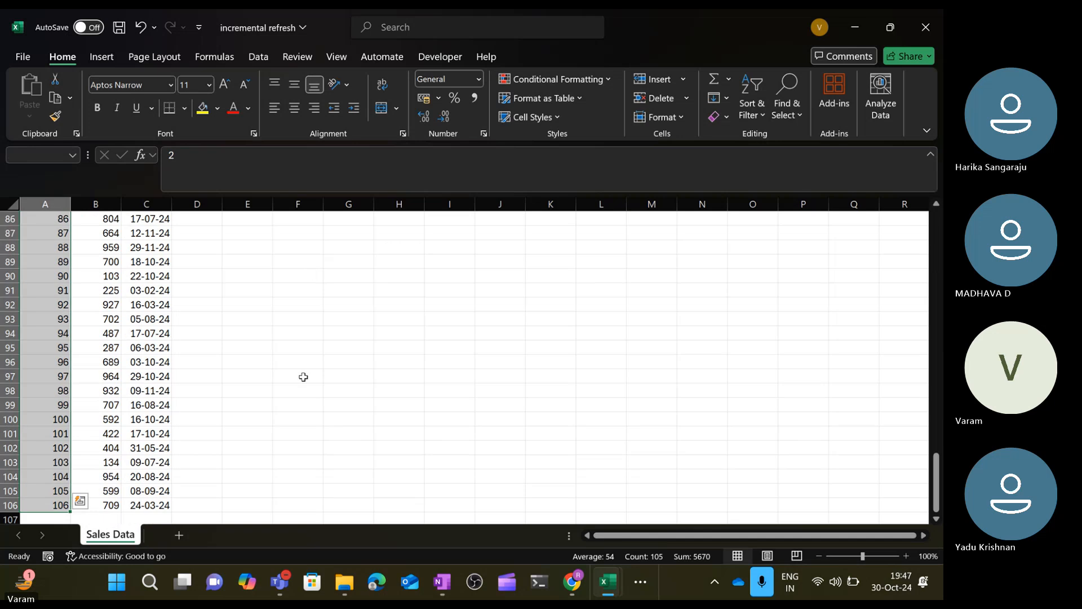
scroll(310, 353, "down", 6)
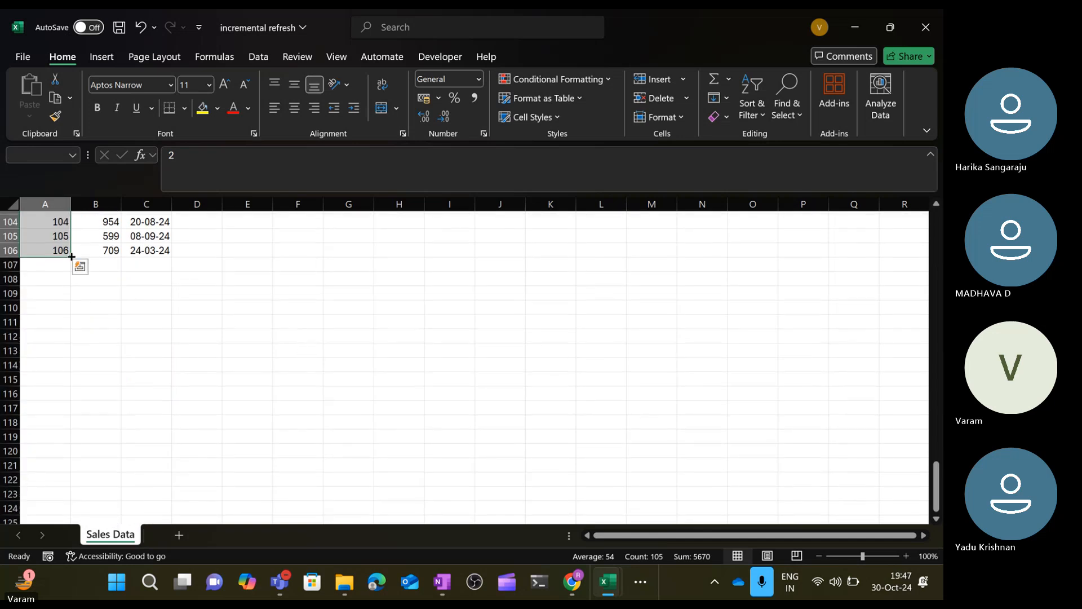
left_click_drag(71, 257, 53, 509)
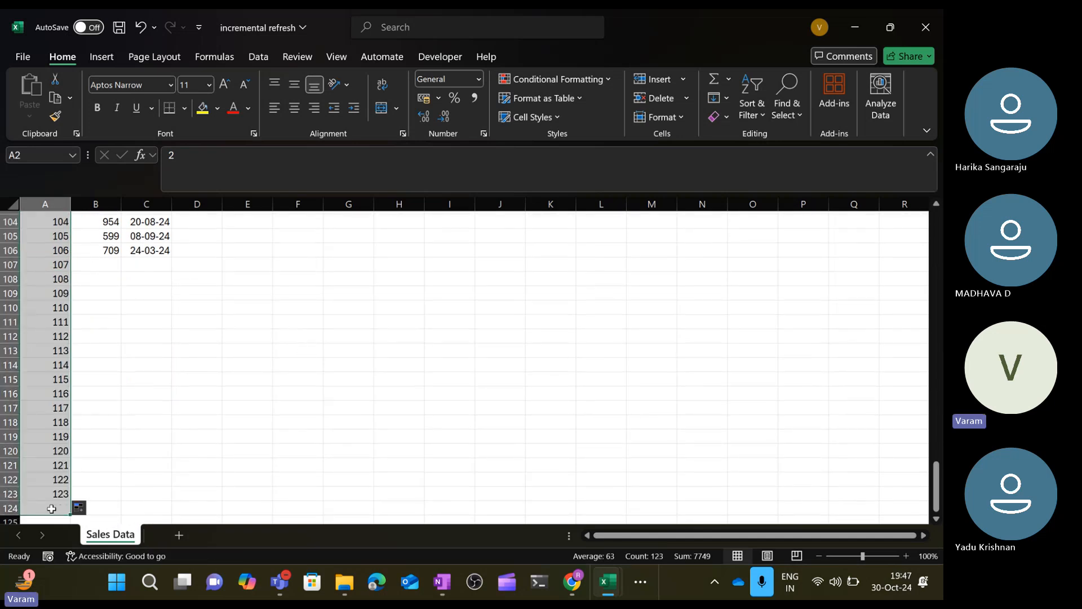
scroll(87, 350, "down", 1)
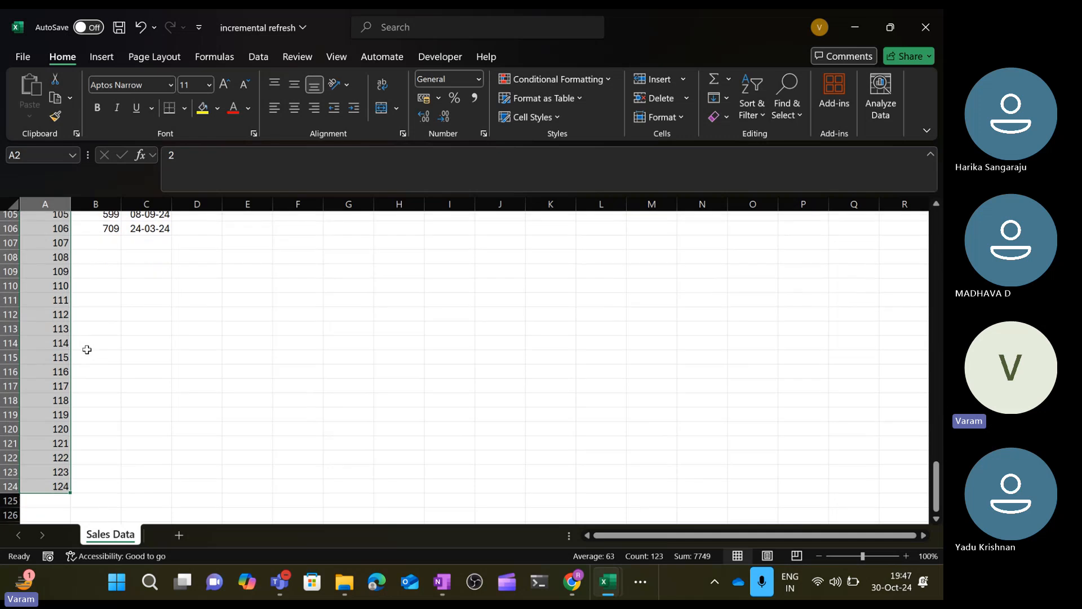
Extend the S.No series in column A down to row 135.
scroll(87, 349, "up", 4)
scroll(86, 350, "up", 2)
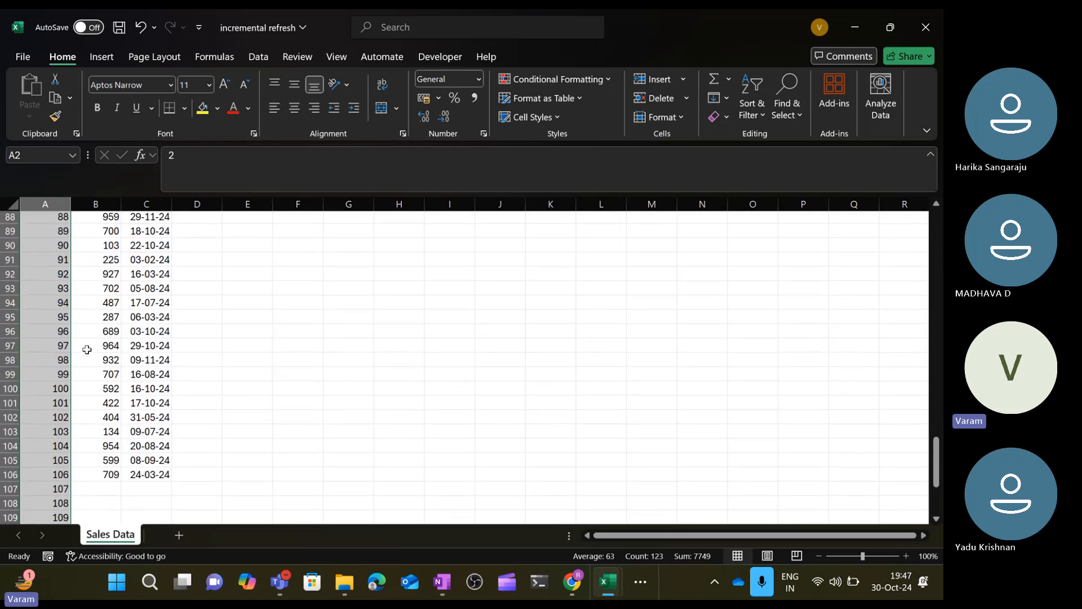
scroll(86, 349, "down", 2)
scroll(87, 350, "down", 7)
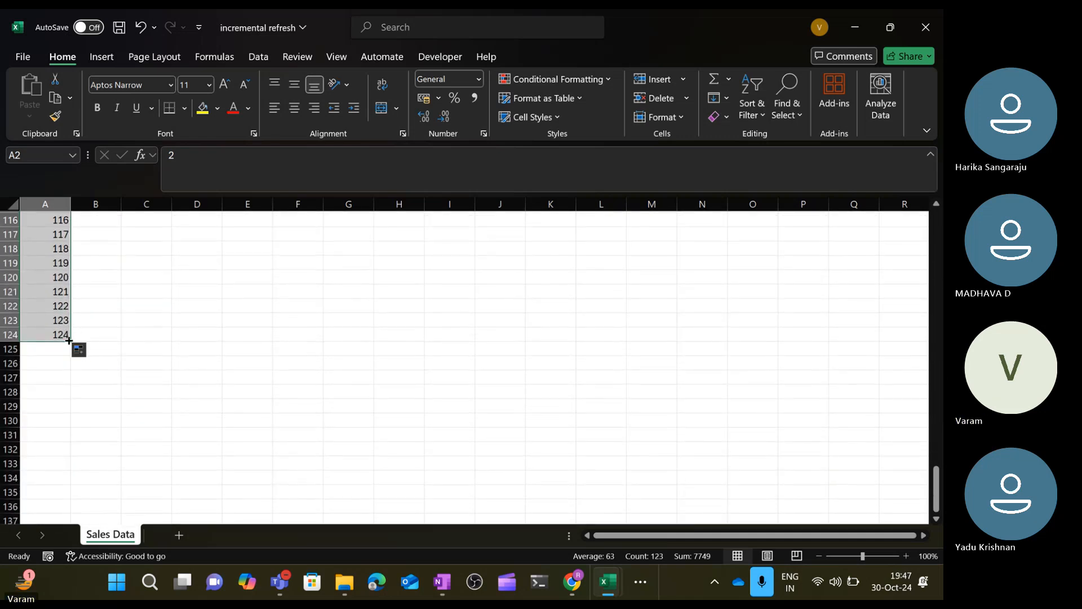
left_click_drag(69, 341, 71, 496)
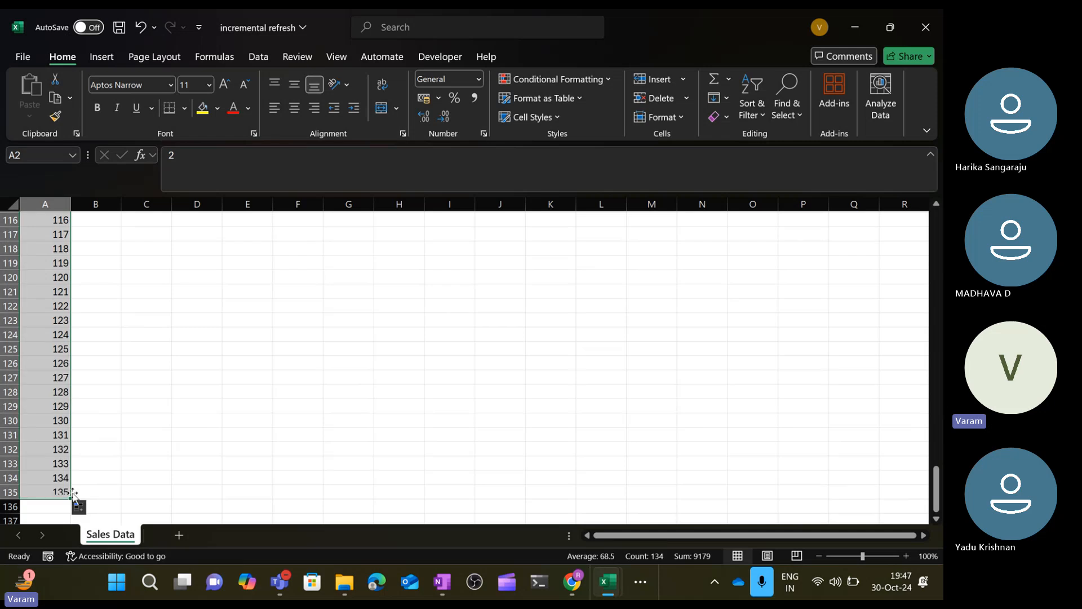
Enter the formula =RANDBETWEEN(100,1000) in cell B107 for a random sales ID.
left_click(129, 437)
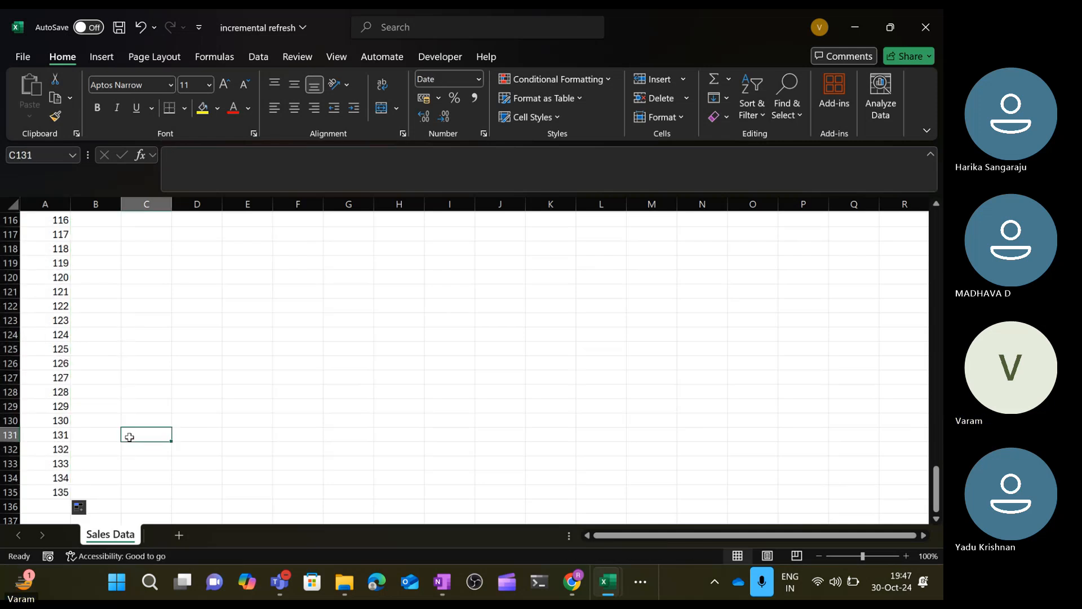
key("ctrl+Left")
key("Right")
key("ctrl+Up")
key("Down")
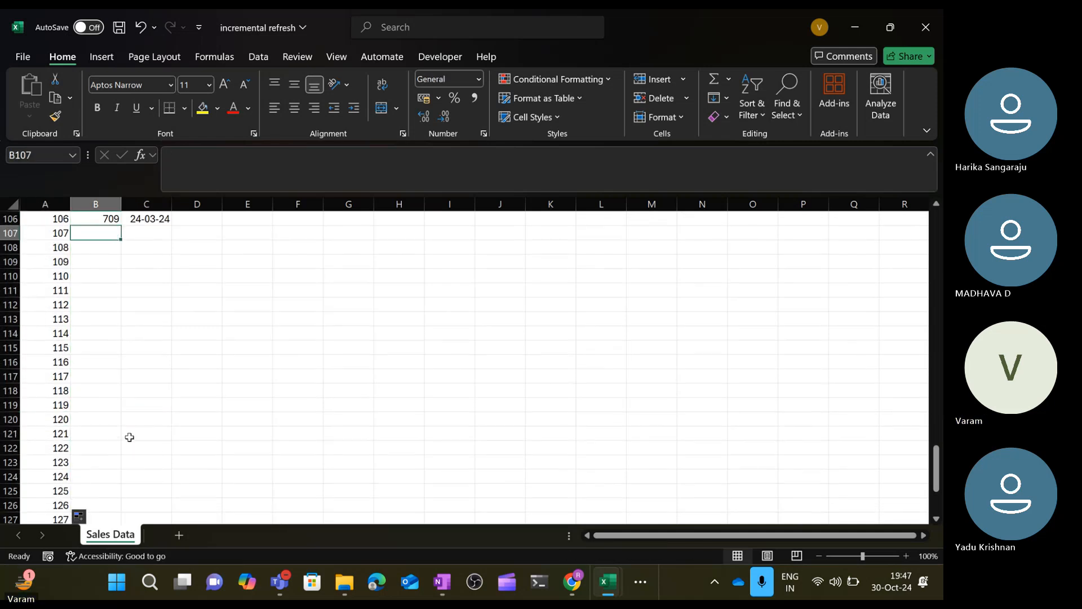
type("rand")
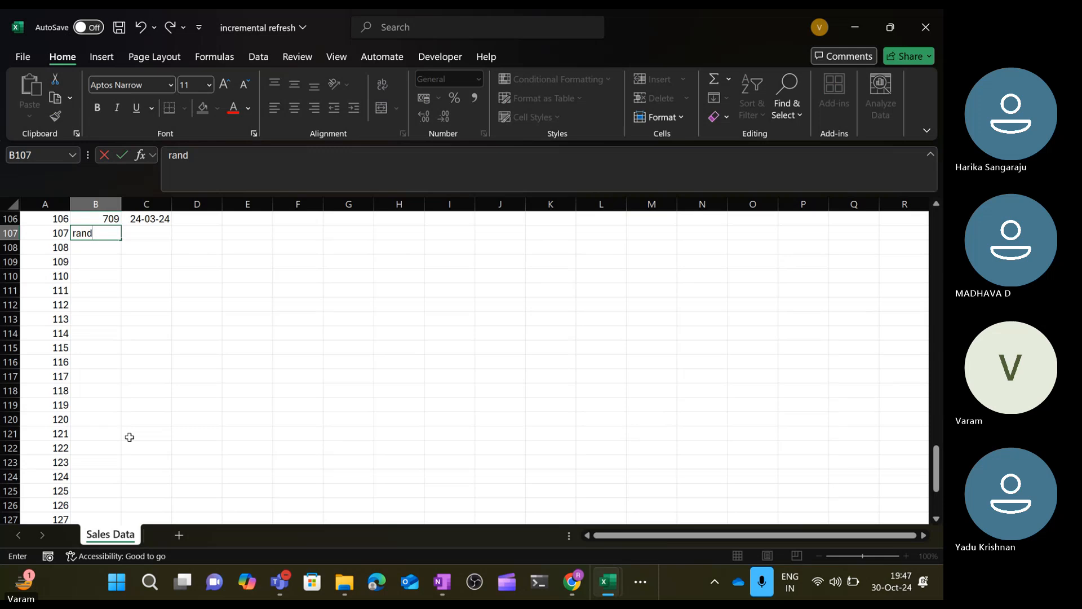
key("BackSpace")
key("BackSpace")
key("BackSpace")
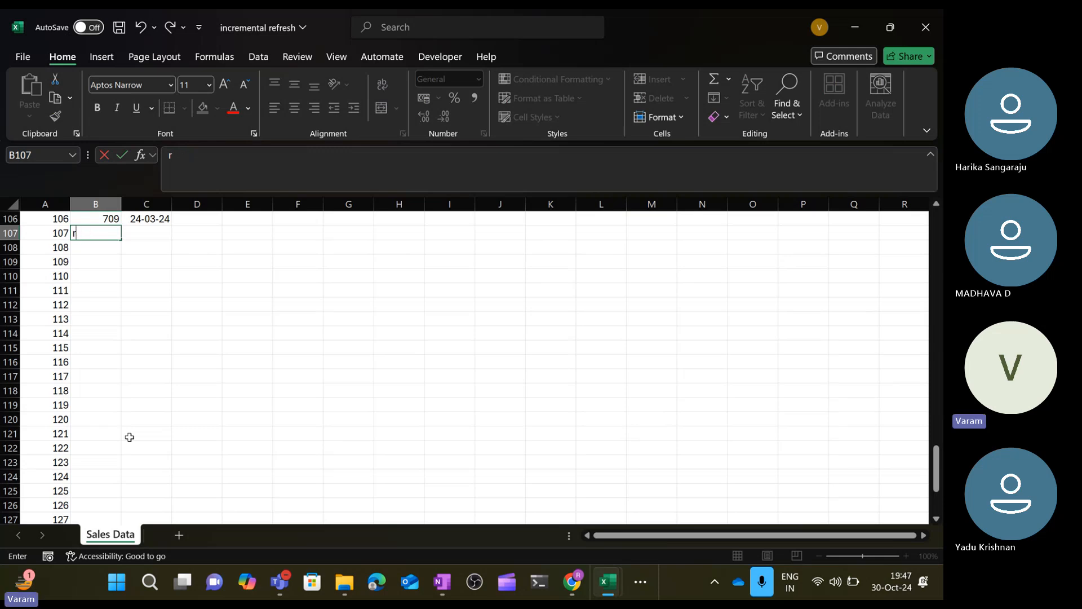
key("BackSpace")
type("=rand")
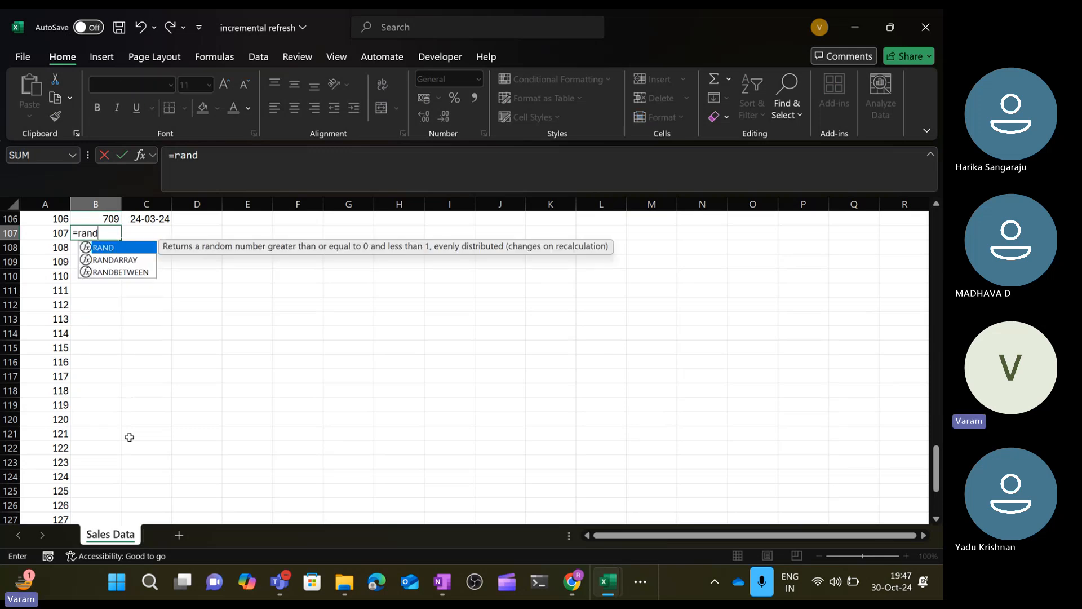
key("Down")
key("Down")
key("Tab")
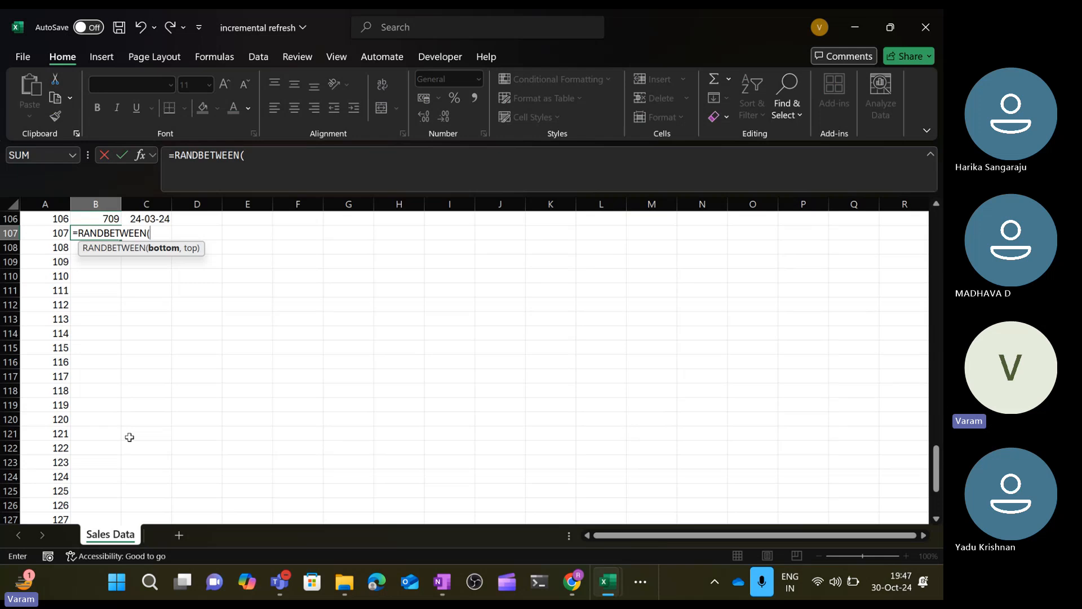
type("100,1")
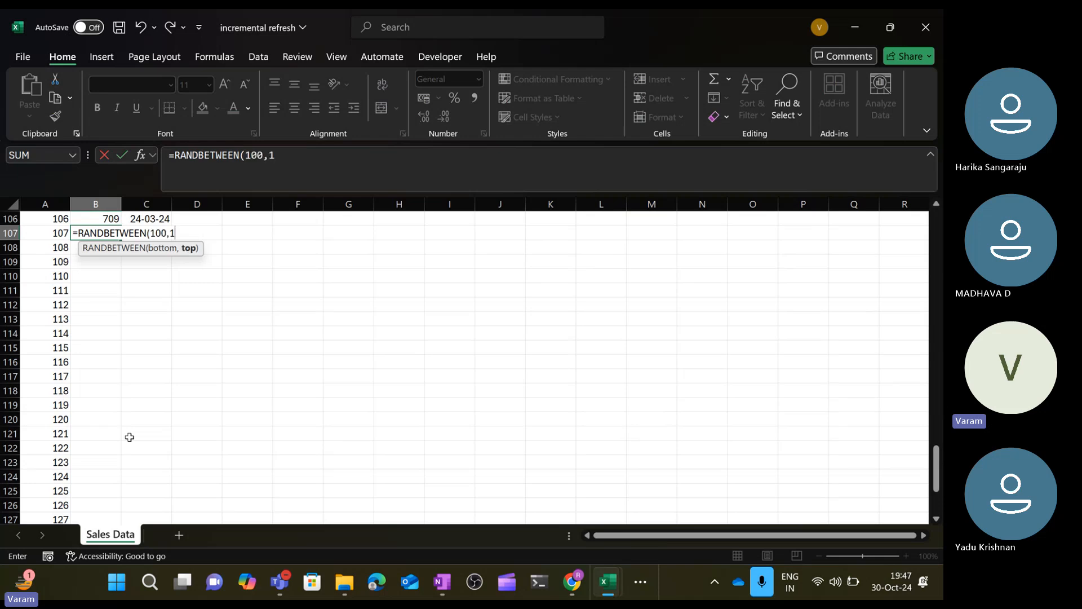
type("0000")
key("BackSpace")
type(")")
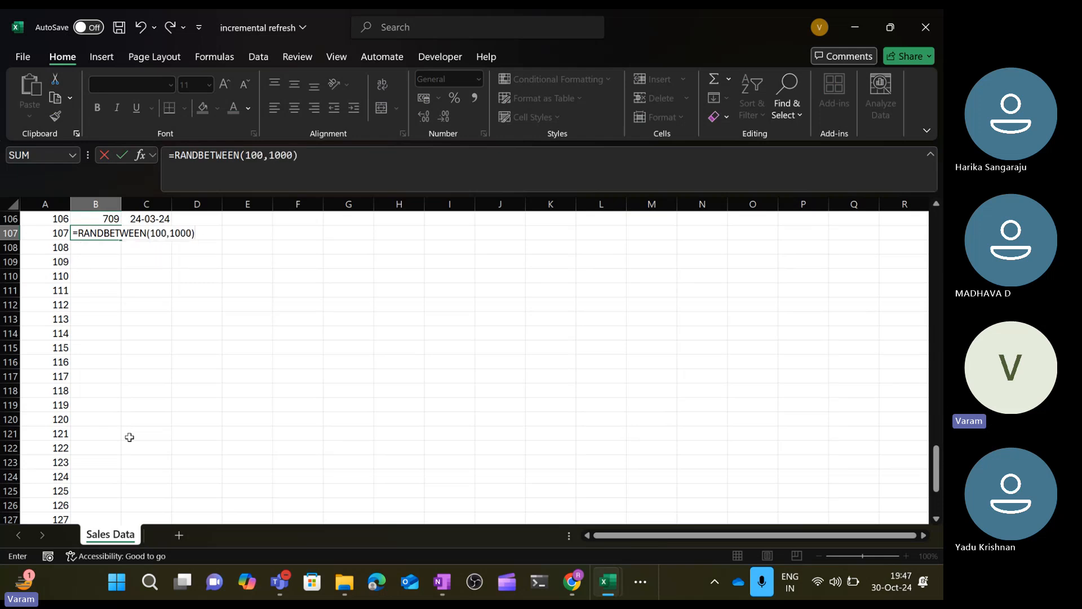
key("Return")
Fill the sales ID formula down column B from B107 through row 135.
key("Left")
key("ctrl+Down")
key("Right")
key("ctrl+shift+Up")
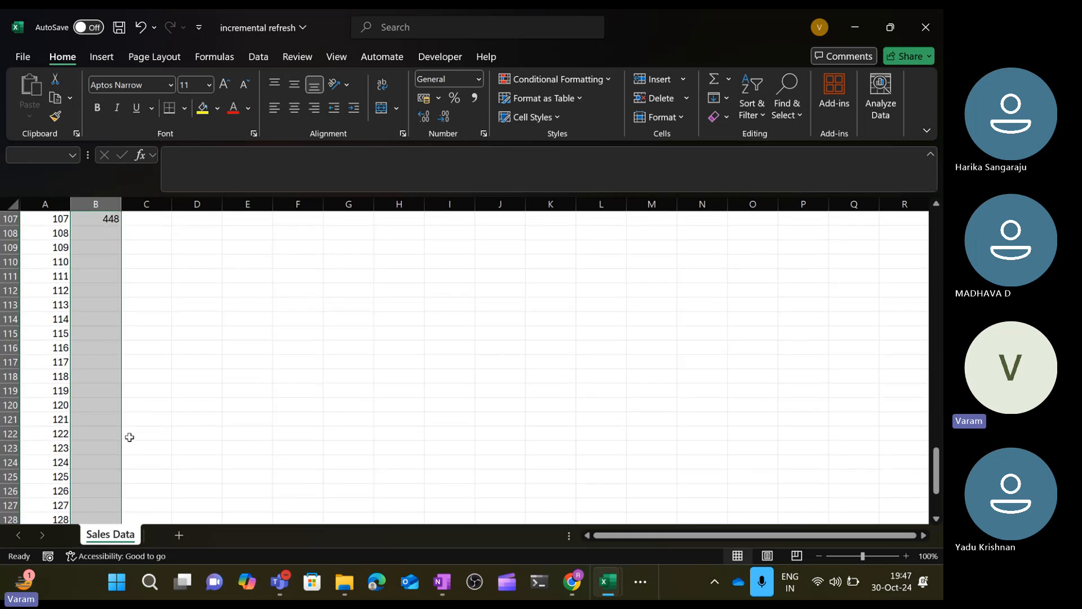
key("ctrl+d")
Enter =RANDBETWEEN(H3,H6) in cell C107 to generate a random sales date between the two limit dates.
key("Right")
key("ctrl+Up")
key("Down")
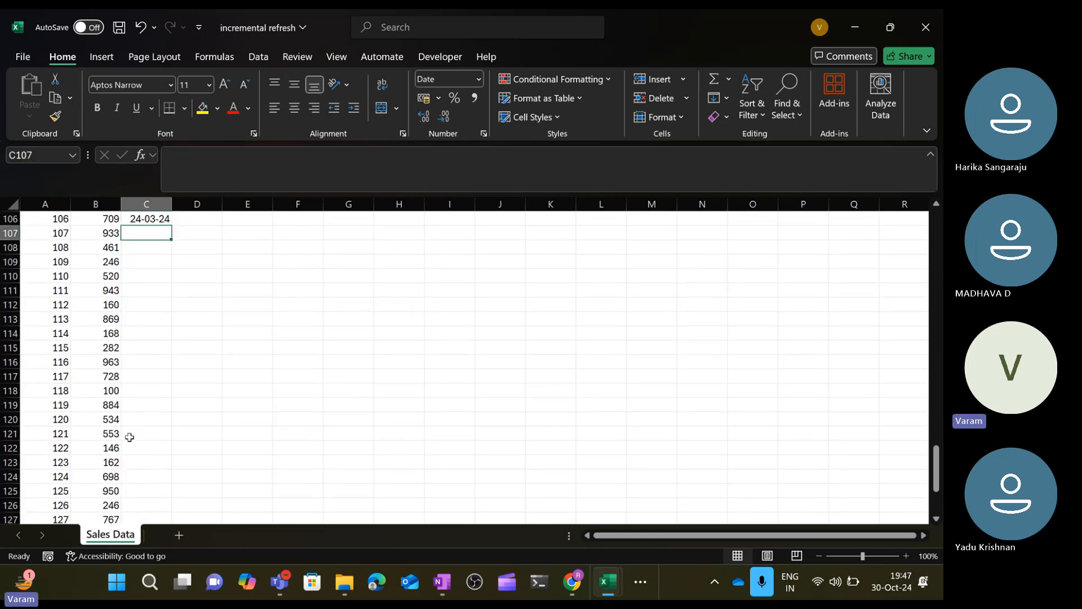
type("=rand")
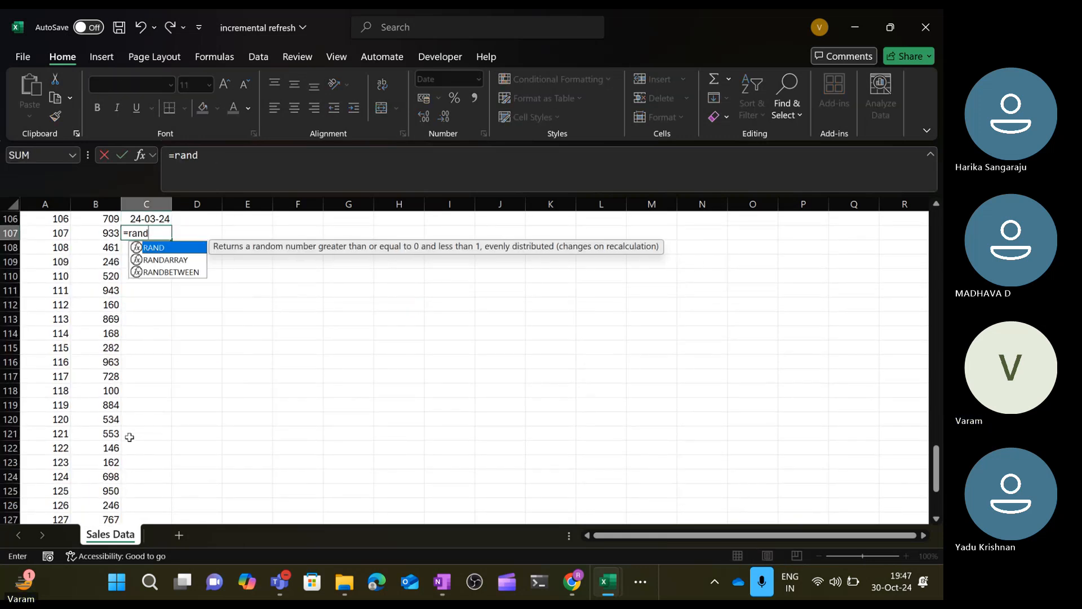
key("Down")
key("Down")
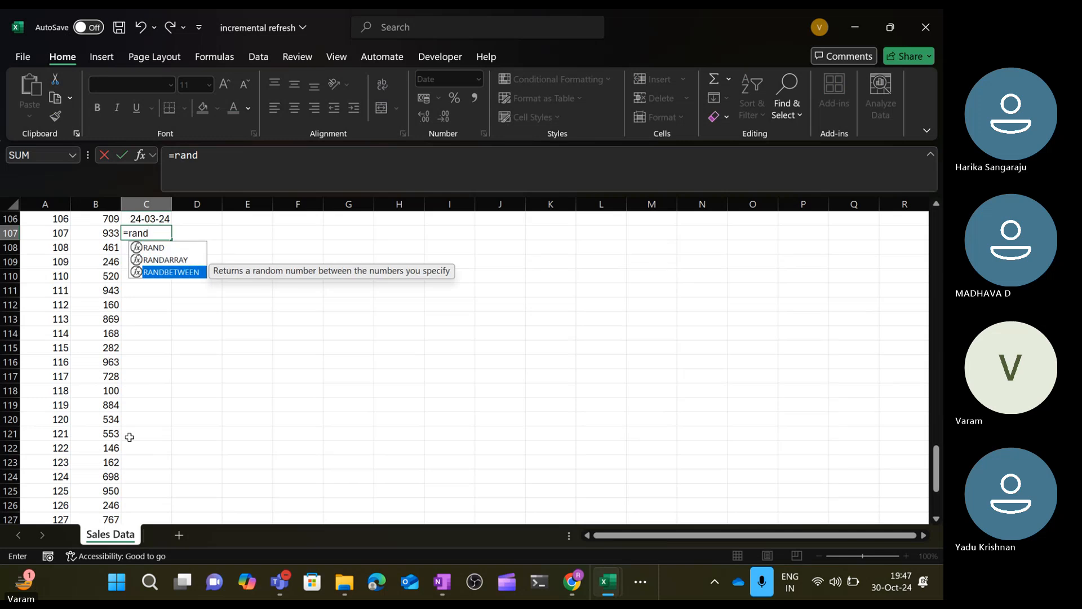
key("Tab")
key("Right")
key("Right")
key("Right")
key("Right")
key("Right")
key("Right")
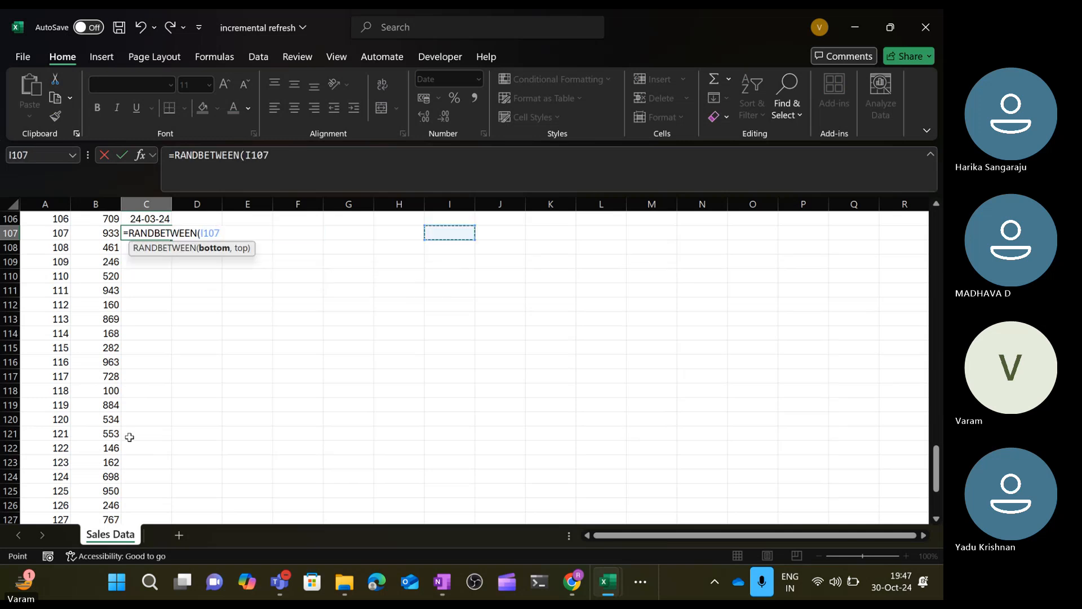
key("ctrl+Up")
key("Left")
key("Down")
key("Down")
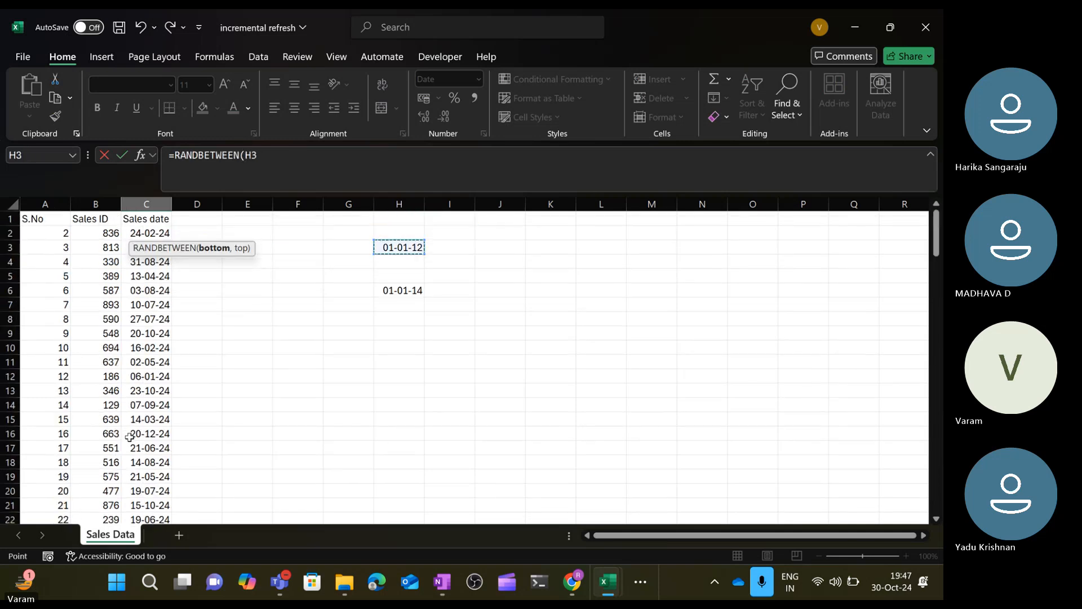
type(",")
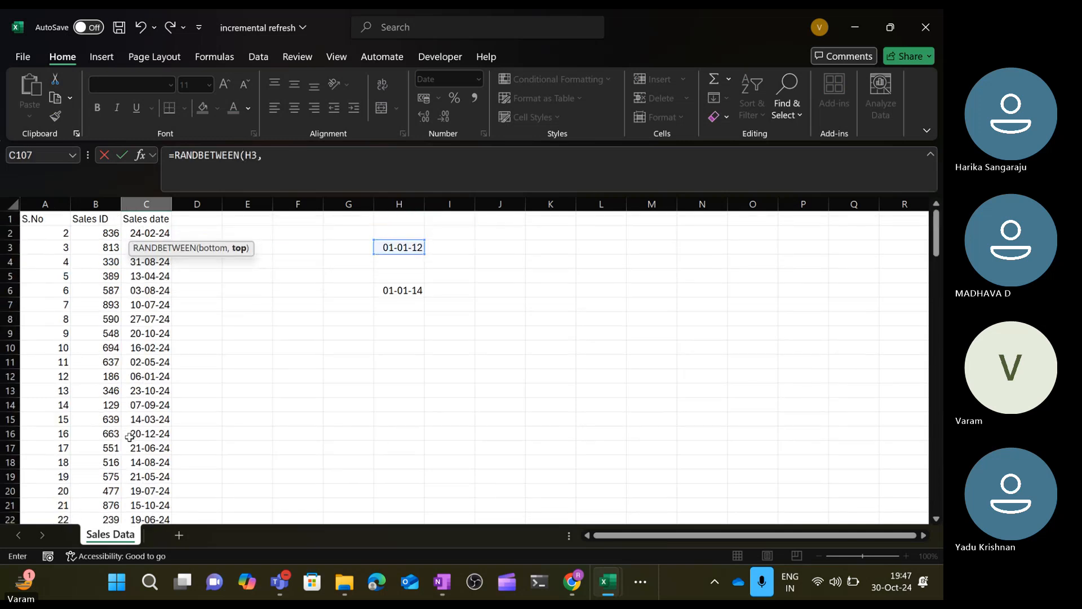
left_click(399, 290)
type(")")
key("Return")
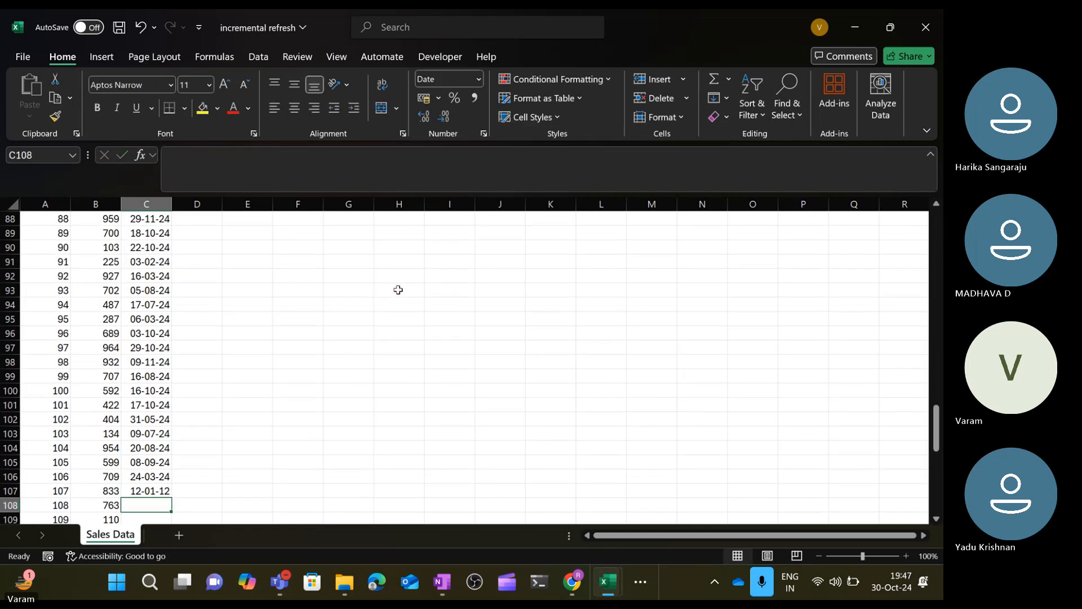
Try filling the sales date formula down column C to row 135, then undo the fill.
key("Left")
key("ctrl+Down")
key("Right")
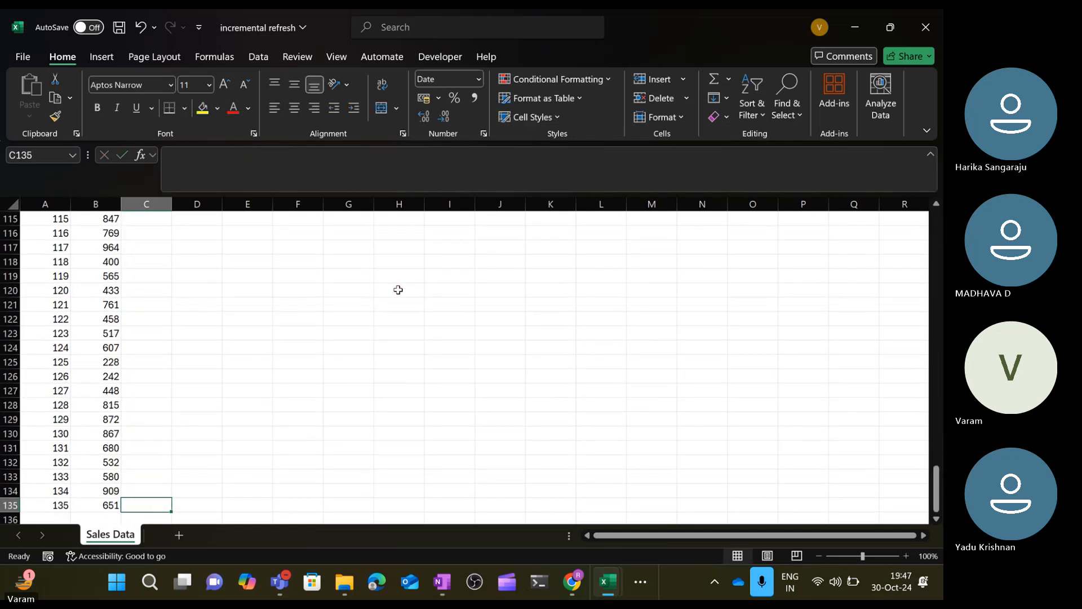
key("ctrl+shift+Up")
key("ctrl+d")
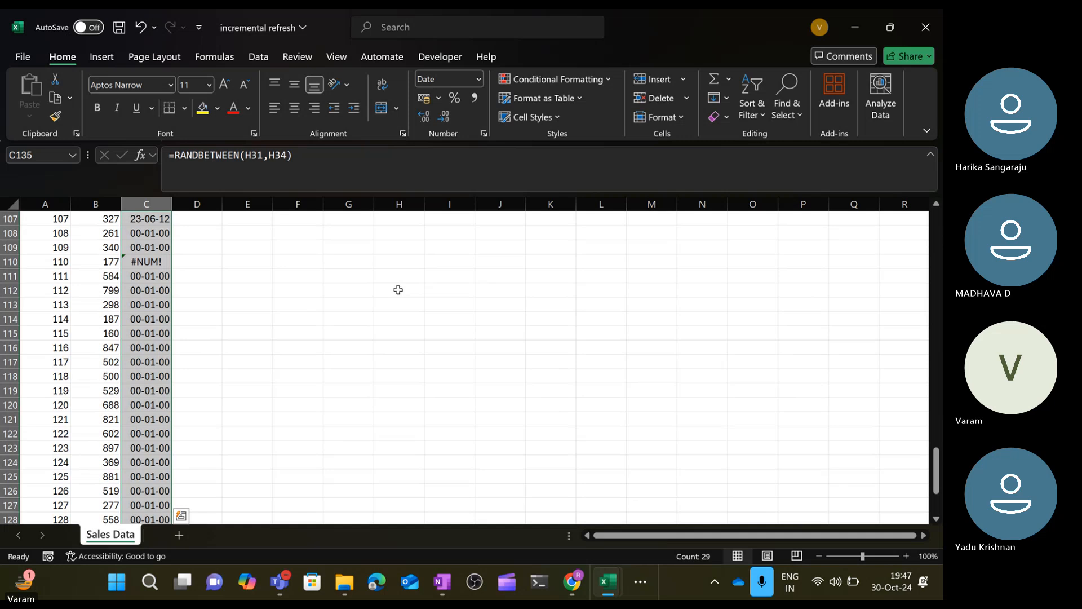
scroll(397, 289, "down", 2)
key("ctrl+z")
Edit the formula in C107 to use absolute references: =RANDBETWEEN($H$3,$H$6).
key("ctrl+Up")
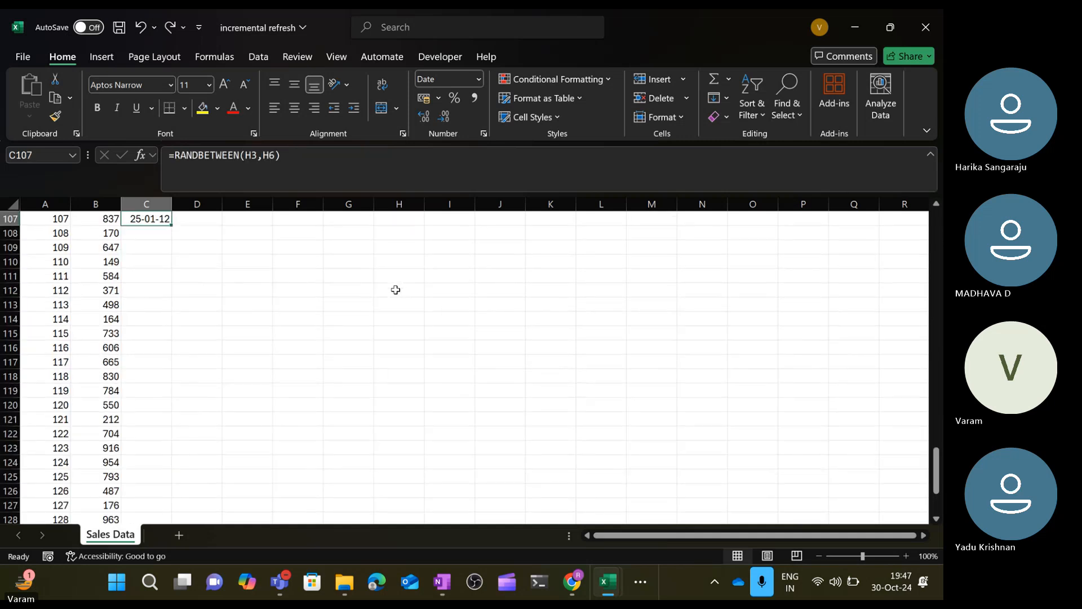
left_click(246, 156)
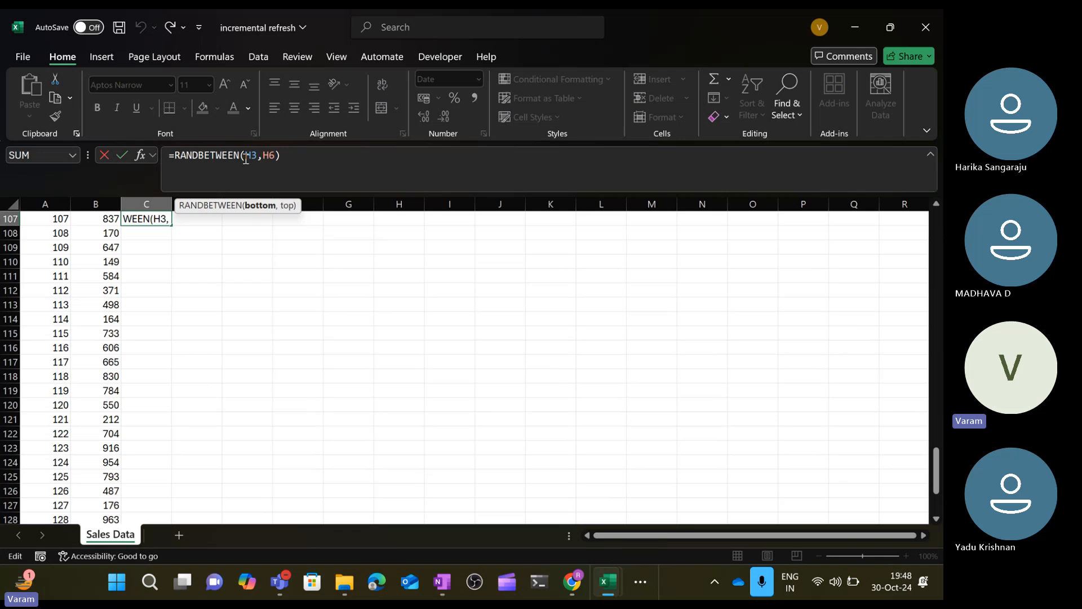
type("$H")
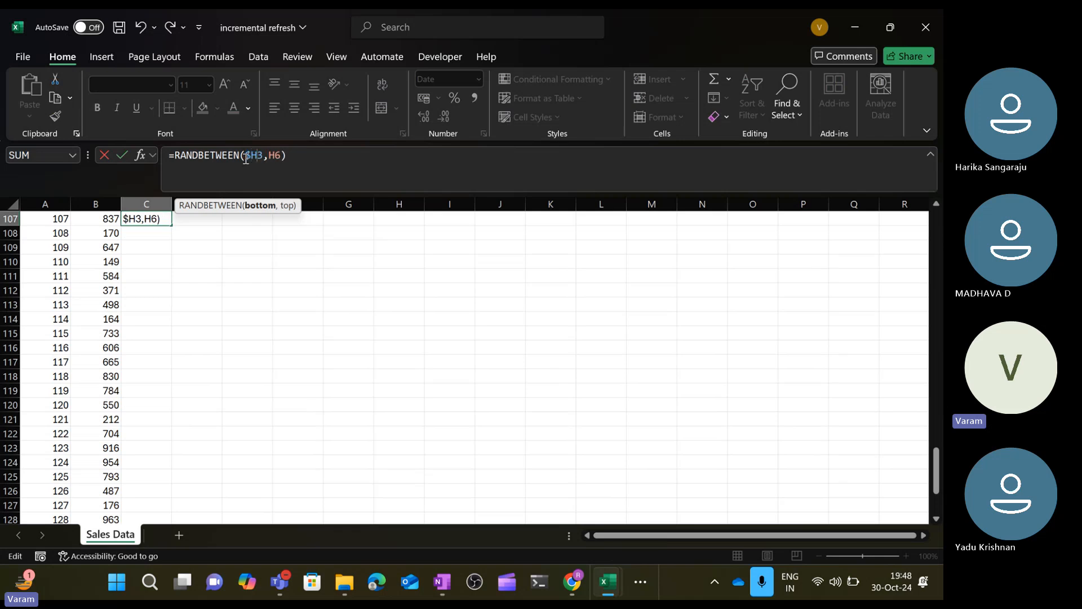
type("$")
key("Right")
key("Right")
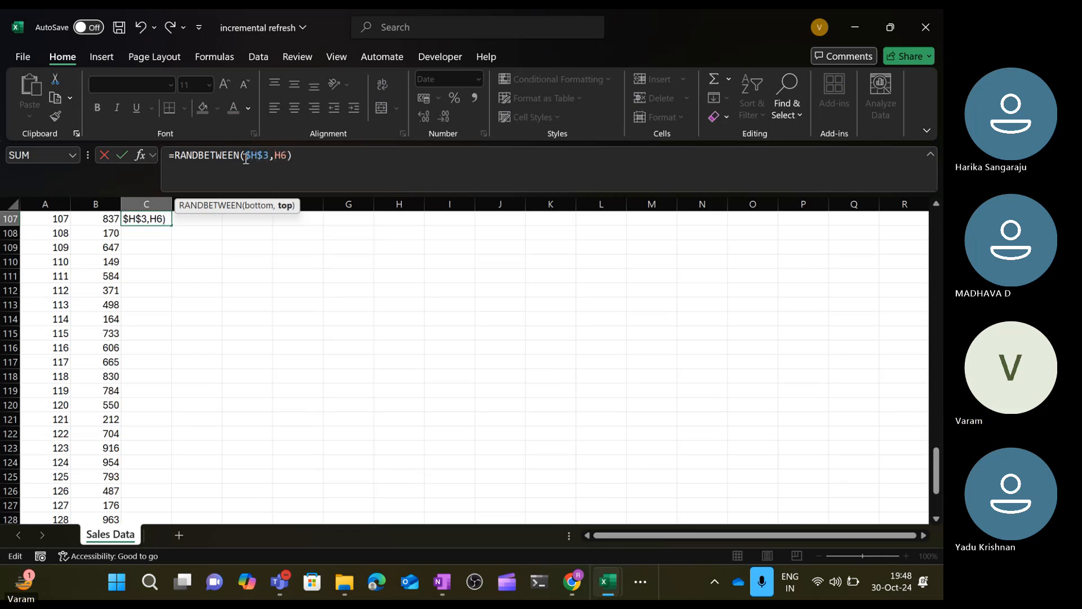
type("$")
key("Right")
type("$")
key("Return")
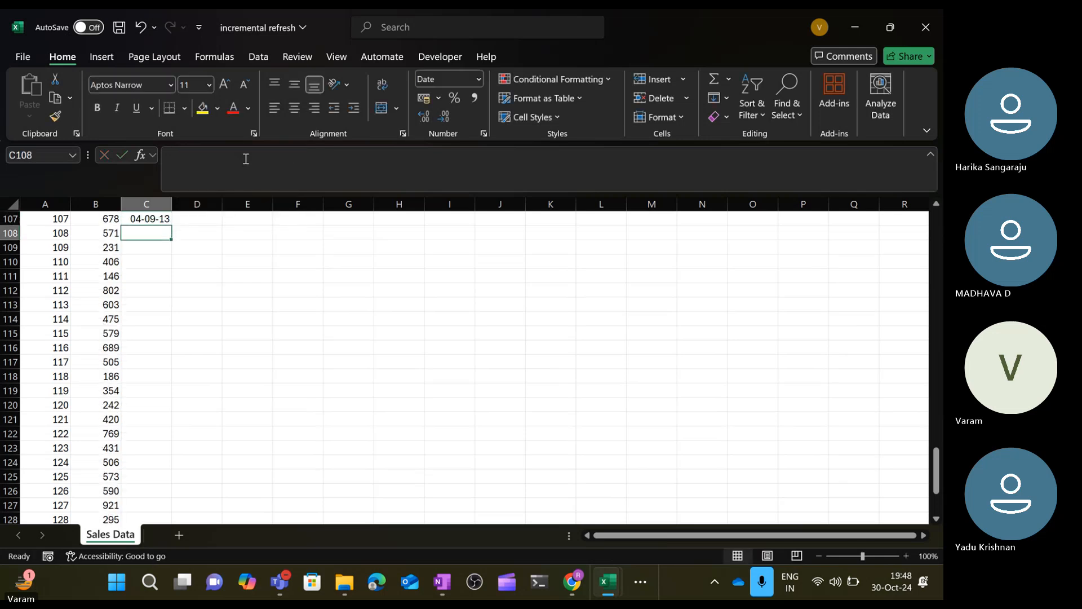
Fill the corrected sales date formula down column C from C107 through row 135.
key("Left")
key("ctrl+Down")
key("Right")
key("ctrl+shift+Up")
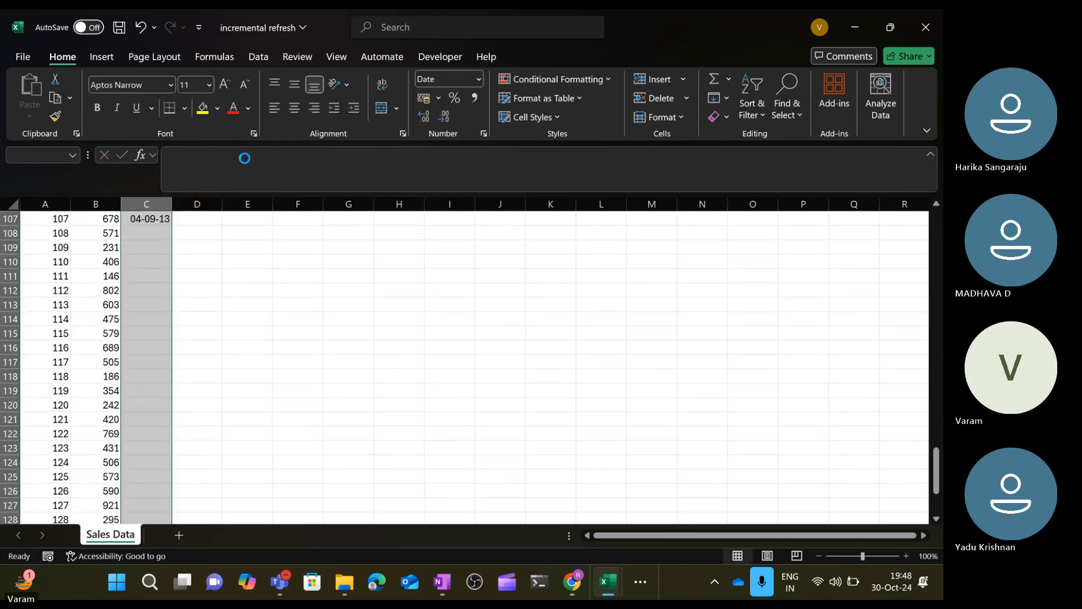
key("ctrl+d")
Copy the data range A2:C135 and paste it back over itself as values only.
key("ctrl+Up")
key("Left")
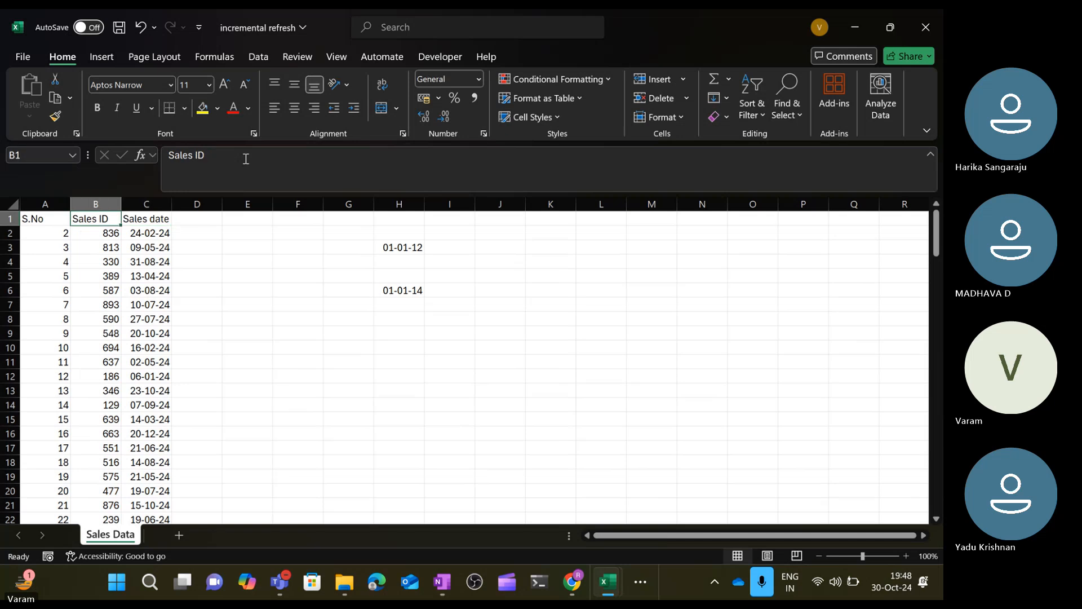
key("Right")
key("Right")
key("Right")
key("Right")
key("Left")
key("ctrl+Left")
key("ctrl+Left")
key("Down")
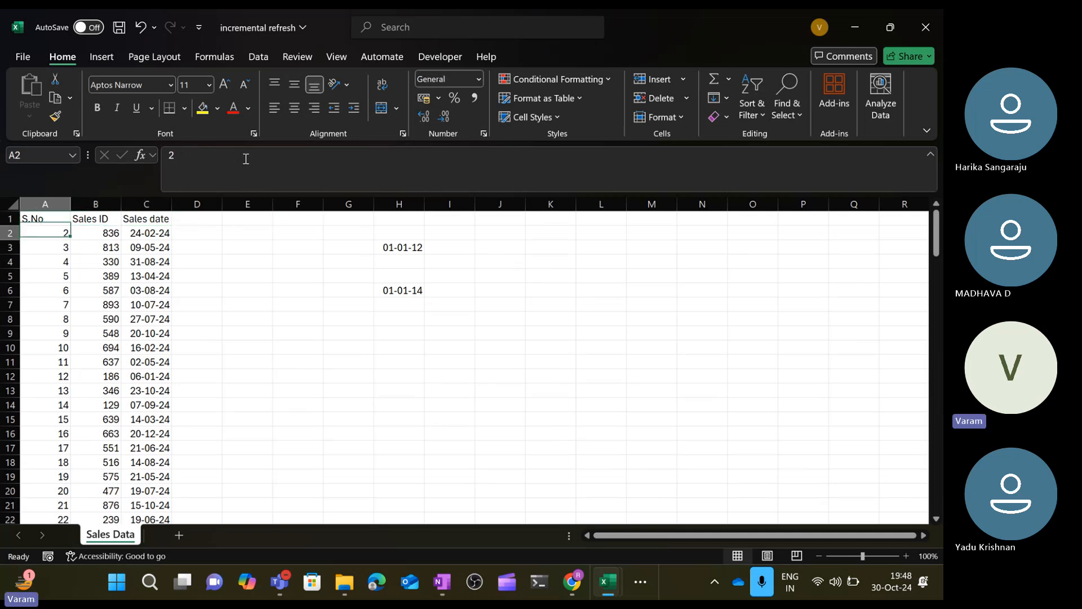
key("ctrl+shift+Right")
key("ctrl+shift+Down")
key("ctrl+c")
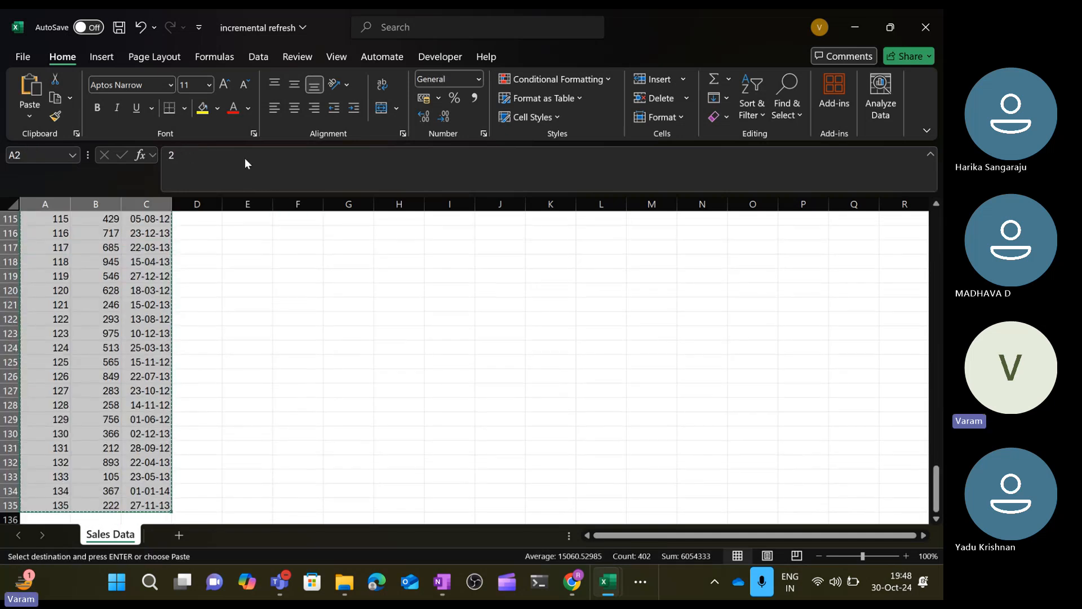
key("ctrl+BackSpace")
key("ctrl+alt+v")
key("v")
key("Return")
key("Down")
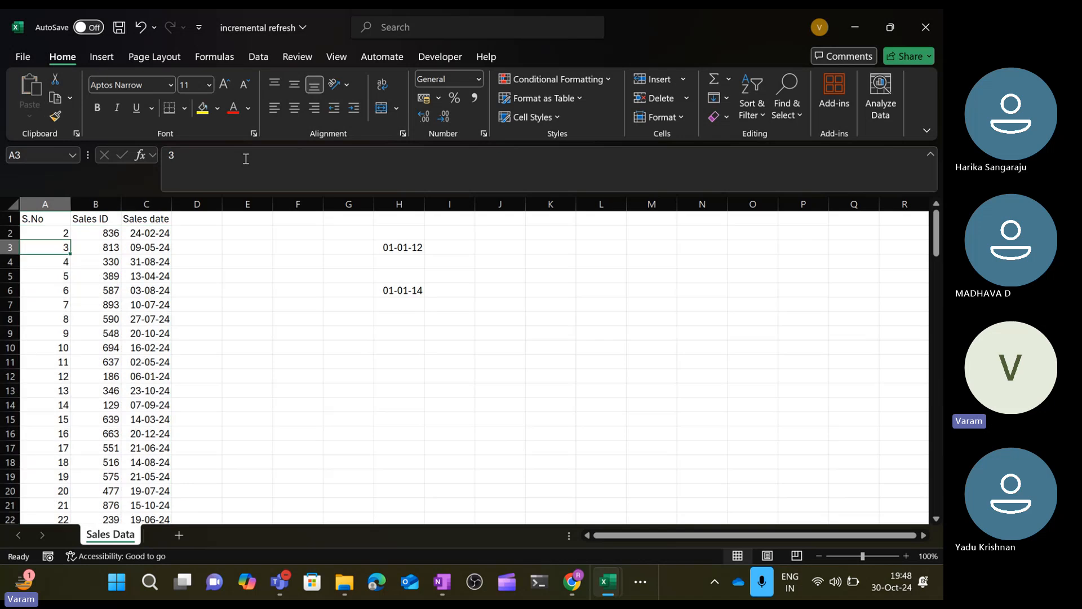
Clear the helper limit dates from column H.
key("Right")
key("Right")
key("ctrl+Right")
key("ctrl+Right")
key("ctrl+Left")
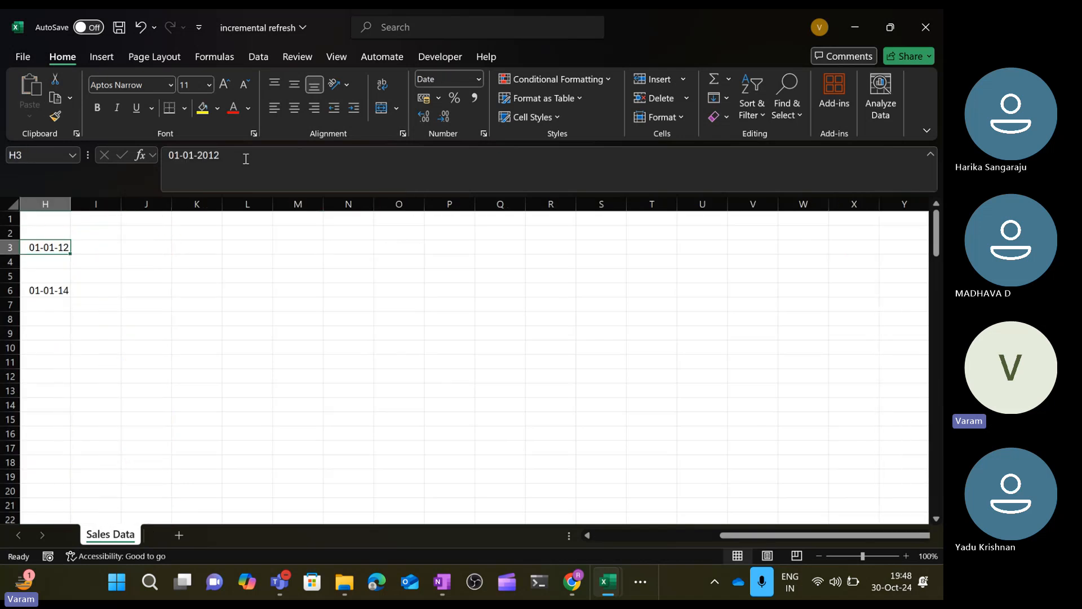
key("ctrl+shift+Down")
key("ctrl+shift+Down")
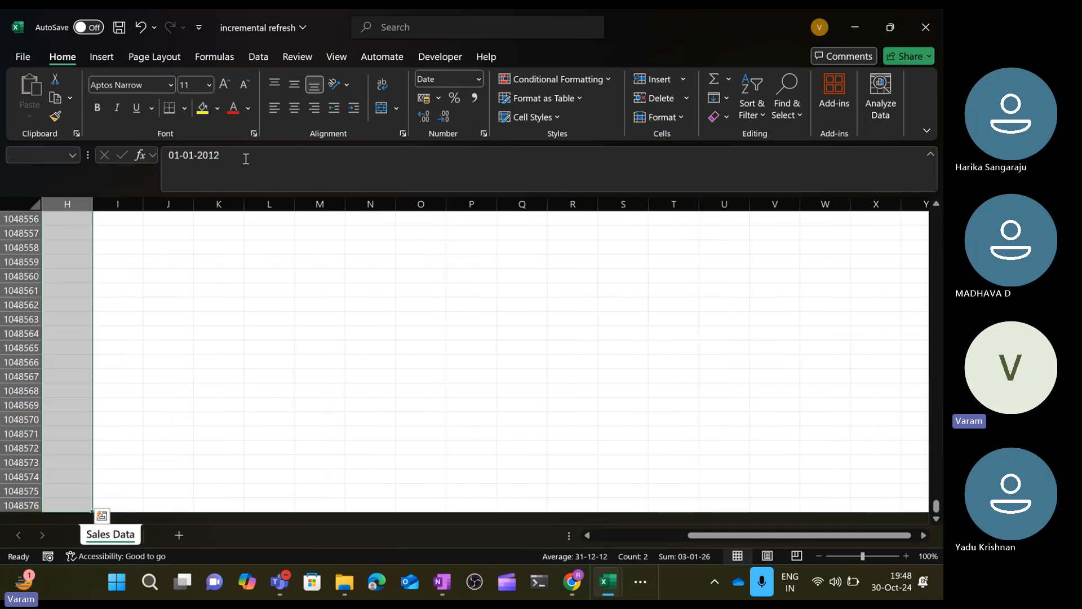
key("Delete")
key("ctrl+BackSpace")
Return to the top of the table and inspect the Sales date column.
key("ctrl+Up")
key("ctrl+Left")
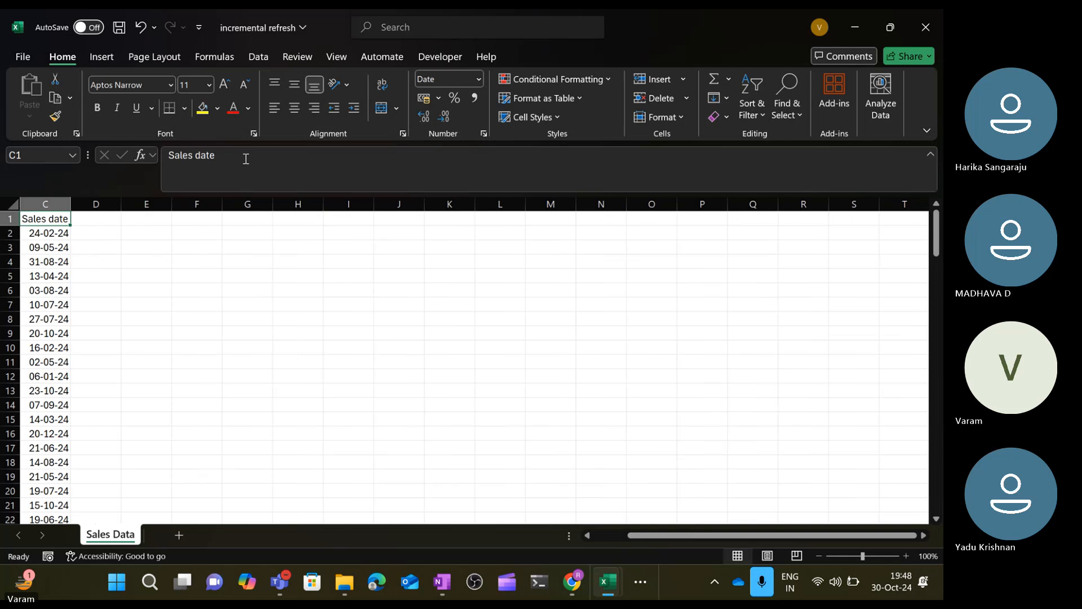
key("ctrl+Left")
key("Right")
key("Right")
key("Right")
key("Down")
key("Left")
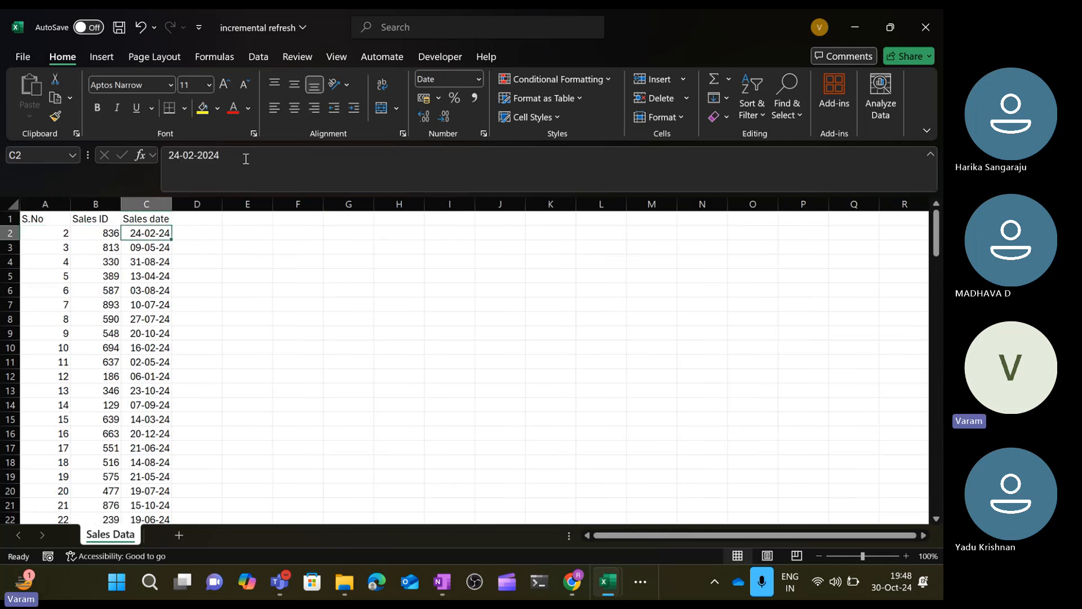
Move down and up through the Sales date column to inspect the dates in the lower rows.
key("ctrl+Down")
key("Up")
key("Up")
key("Up")
key("Up")
key("Up")
key("Up")
key("Up")
key("Up")
key("Up")
key("Up")
key("Up")
key("Up")
key("Up")
key("Up")
key("Up")
key("Up")
key("Up")
key("Up")
key("Up")
key("Up")
key("Up")
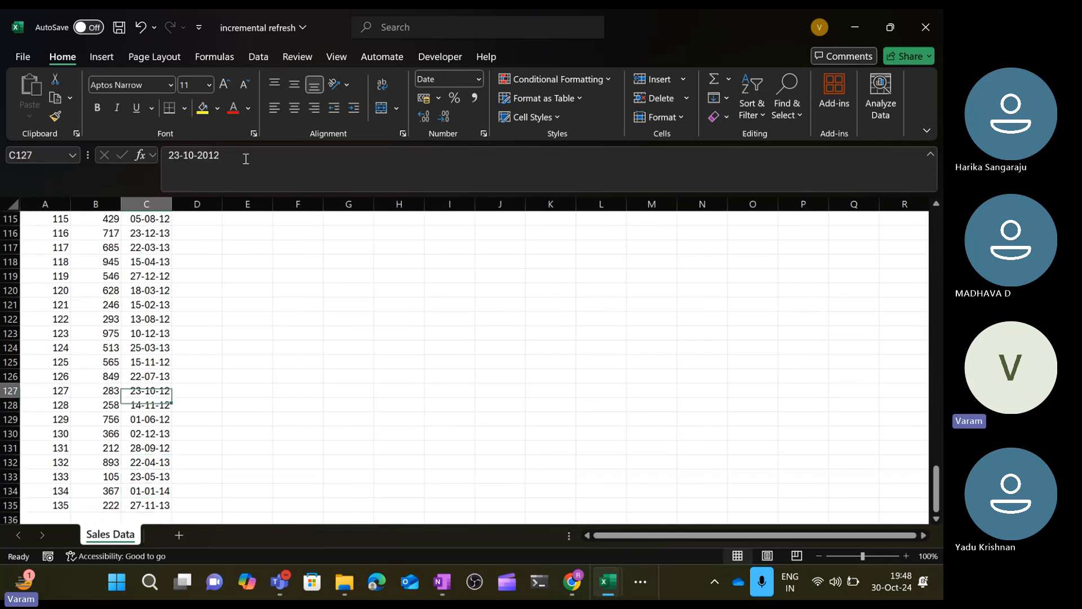
key("Up")
key("Up")
key("Up")
key("Up")
key("Up")
key("Up")
key("Up")
key("Up")
key("Up")
key("Up")
key("Up")
key("Up")
key("Up")
key("Up")
key("Up")
key("Up")
key("Up")
key("Up")
key("Up")
key("Up")
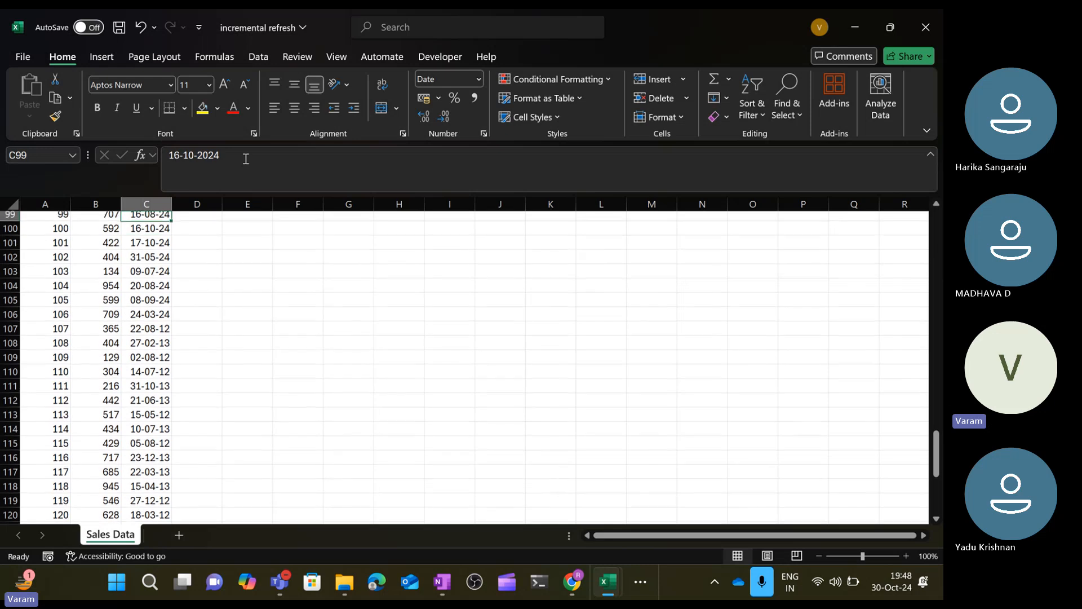
key("Up")
key("Up")
key("Up")
key("Up")
key("Up")
key("Up")
key("Up")
key("Up")
key("Up")
key("Up")
key("Up")
key("Up")
key("Up")
key("Up")
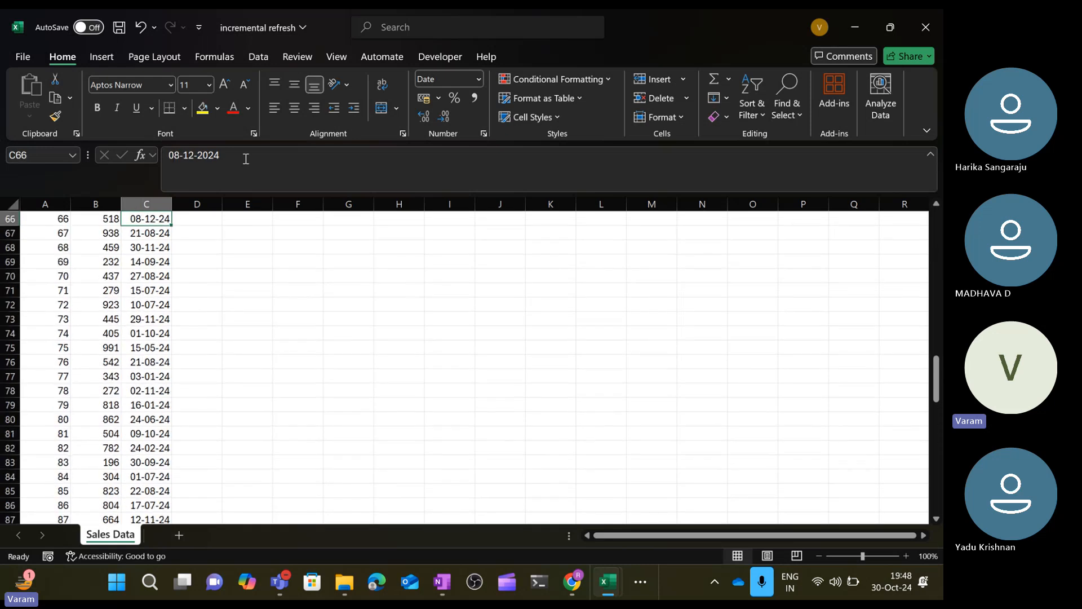
key("ctrl+Down")
key("Up")
key("Up")
key("Up")
key("Up")
key("Up")
key("Up")
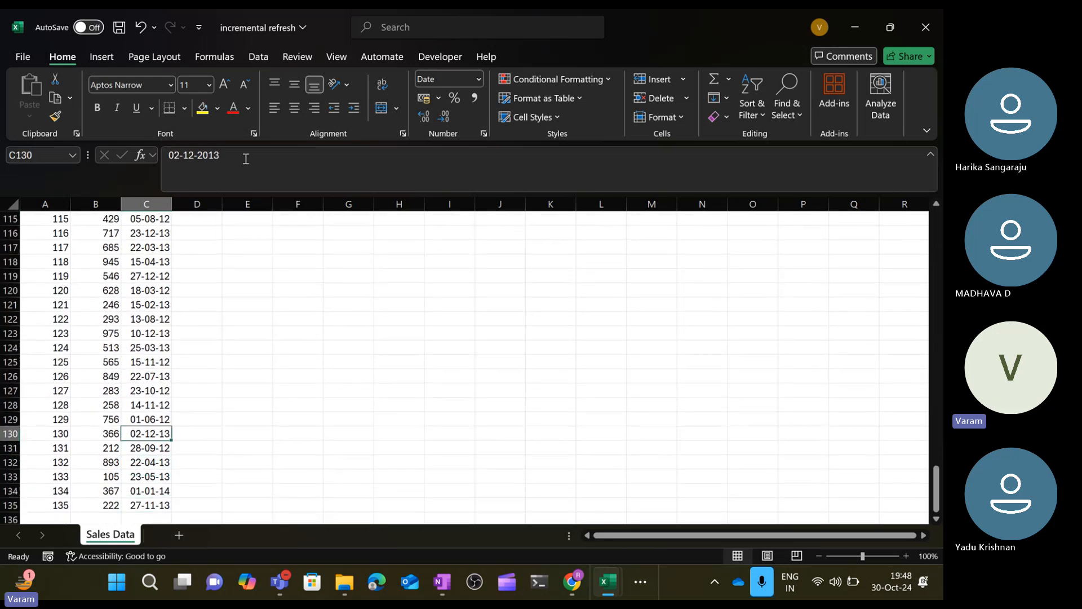
key("Down")
key("Down")
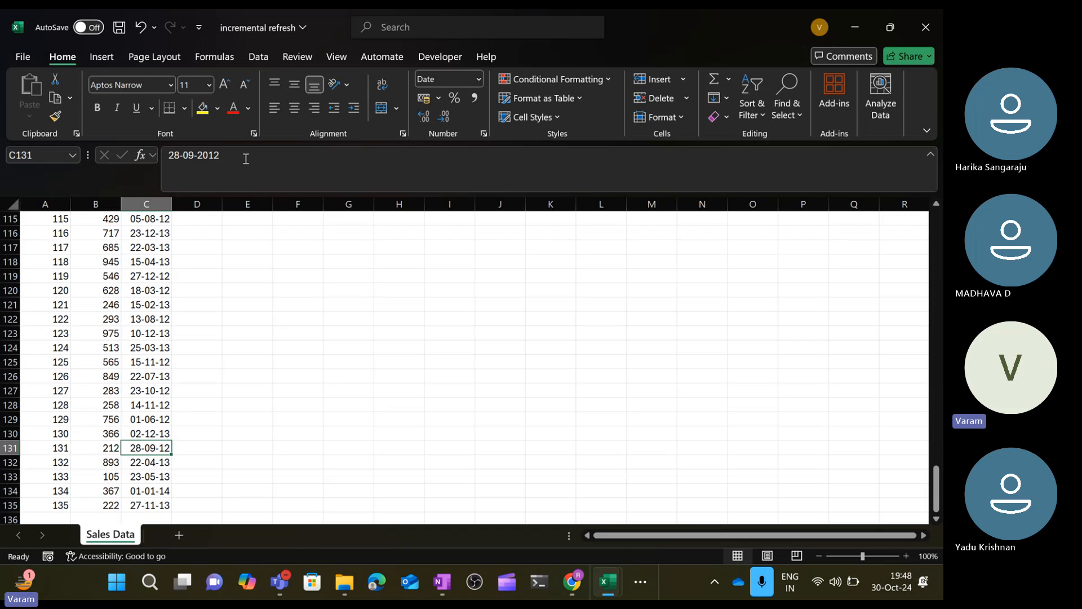
Format the whole Sales date column as Long Date.
left_click(160, 201)
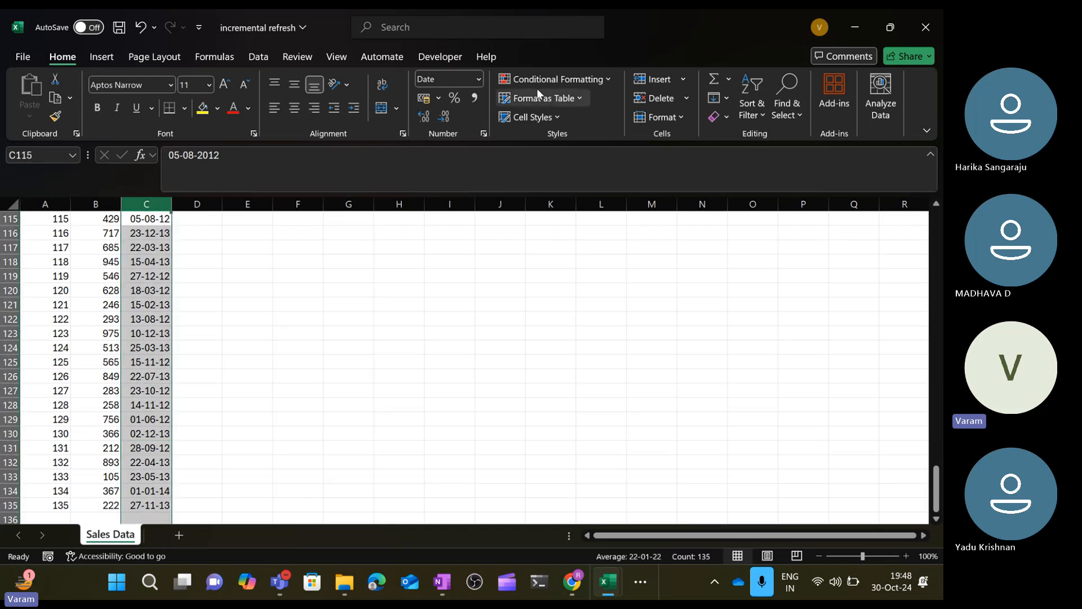
left_click(479, 80)
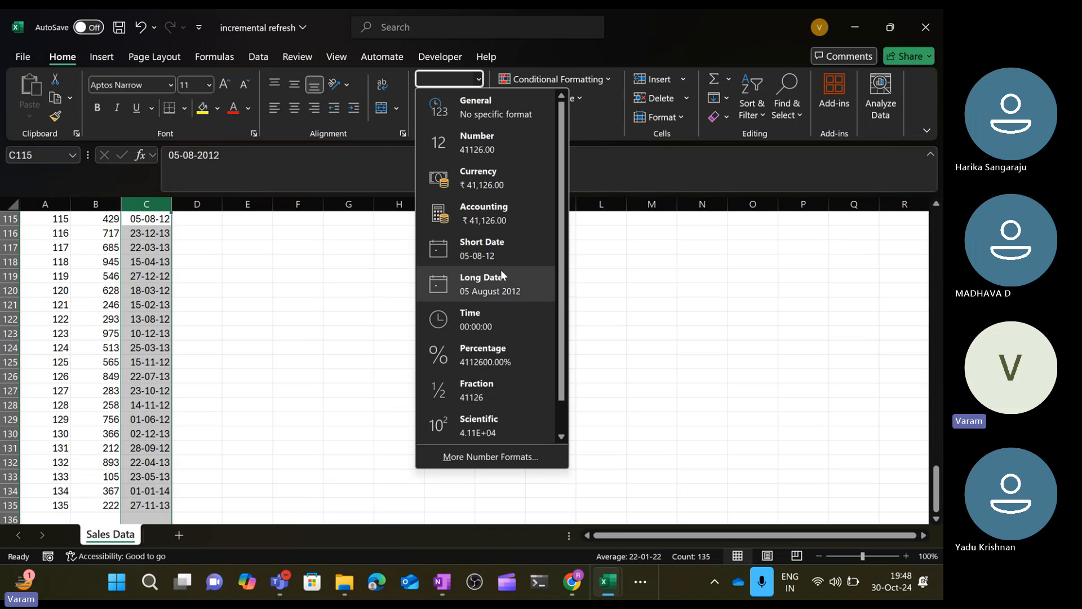
left_click(501, 286)
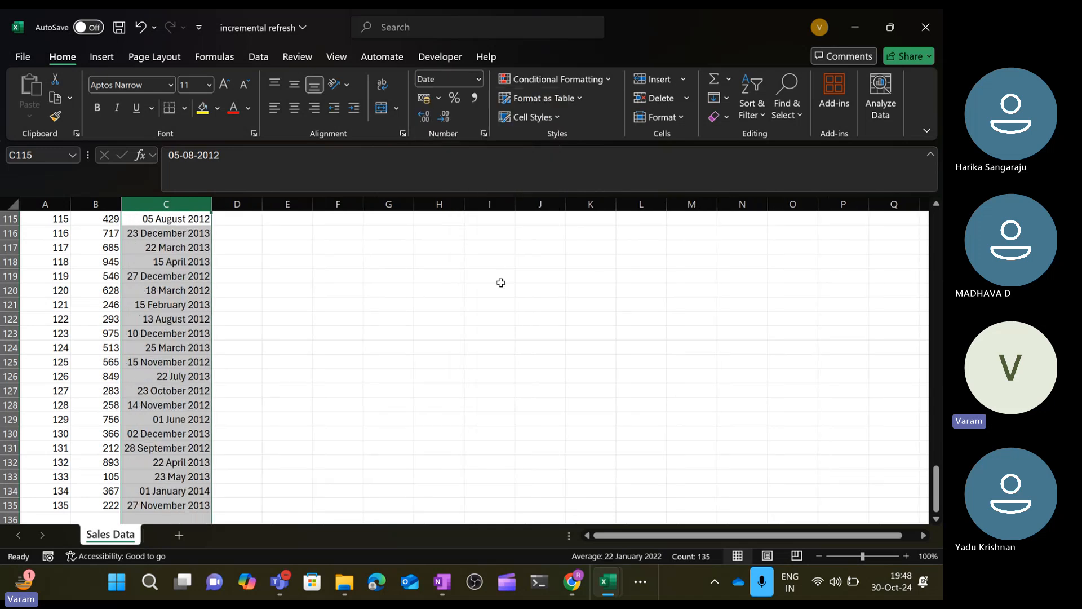
Return to cell A1 and save the workbook.
left_click(294, 399)
scroll(204, 319, "up", 9)
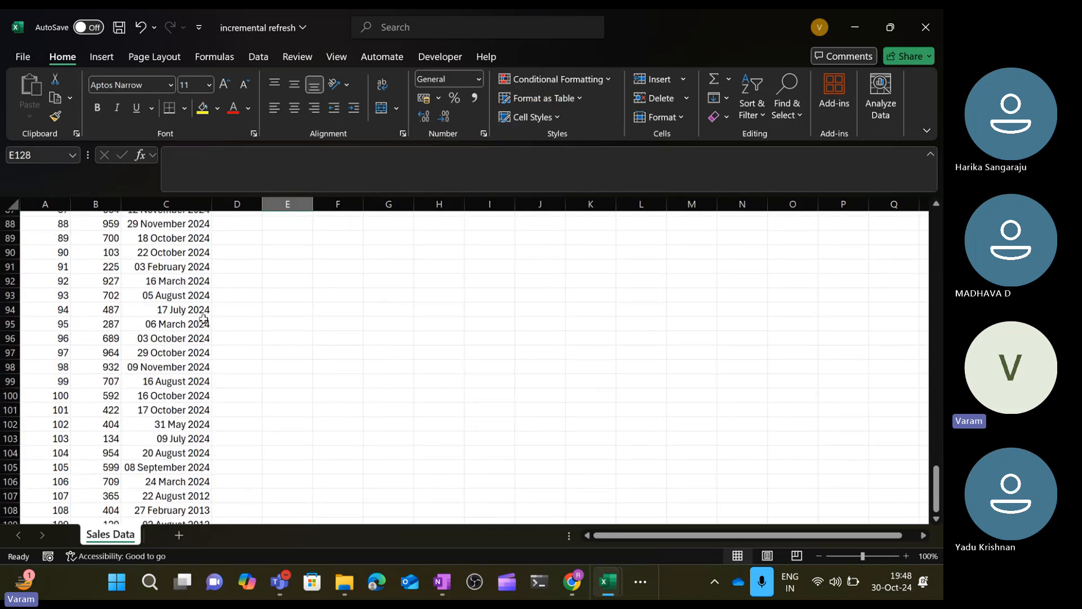
scroll(204, 319, "up", 20)
key("ctrl+Up")
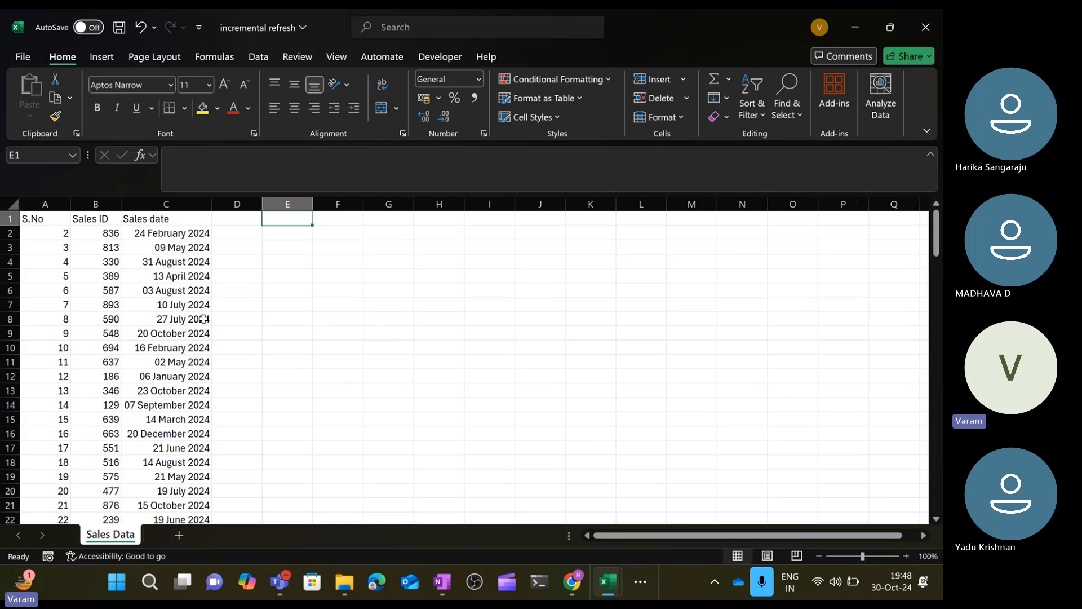
key("ctrl+Left")
key("ctrl+Left")
key("ctrl+s")
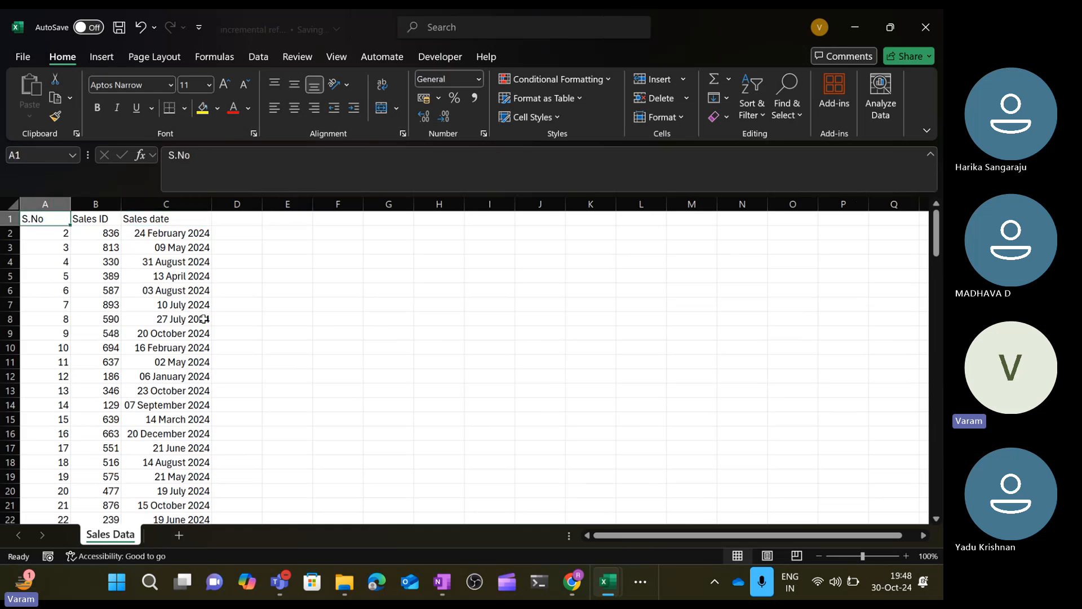
Close the workbook and switch to the Power Query Editor window.
left_click(924, 27)
left_click(638, 587)
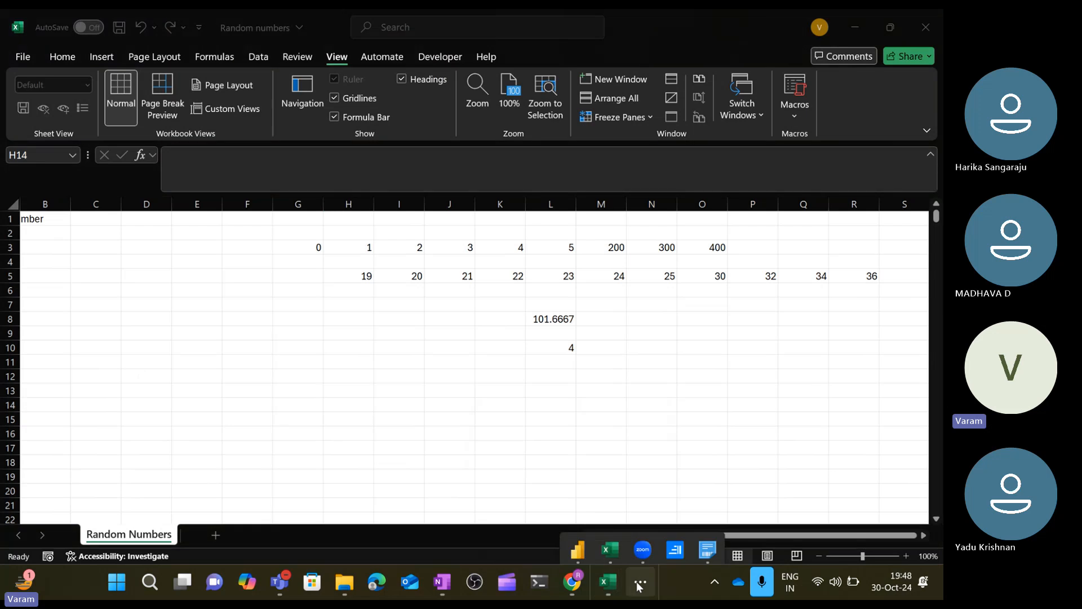
mouse_move(587, 550)
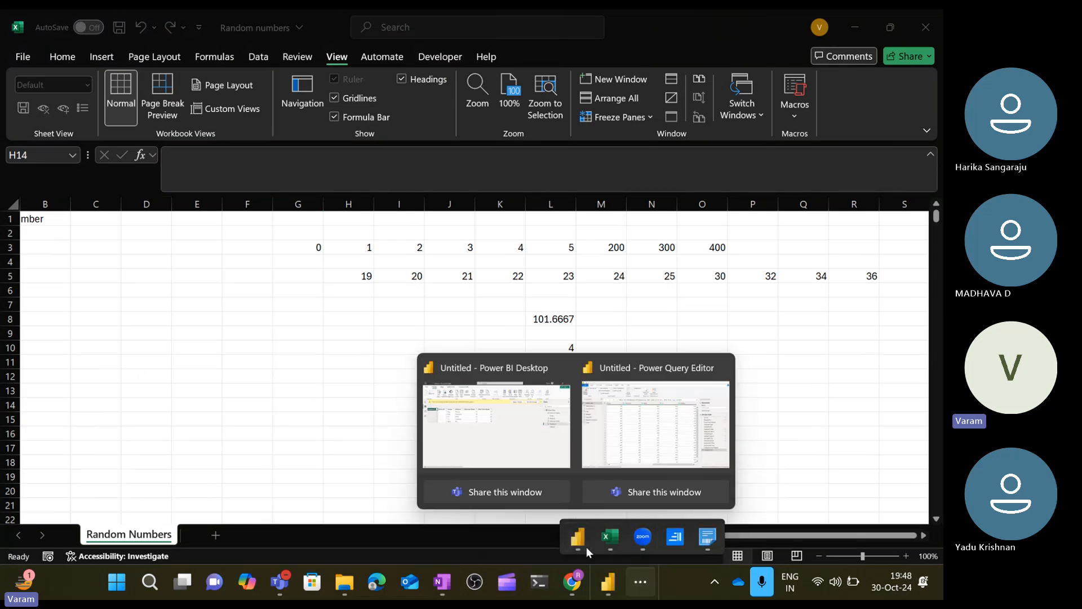
left_click(684, 425)
left_click(76, 37)
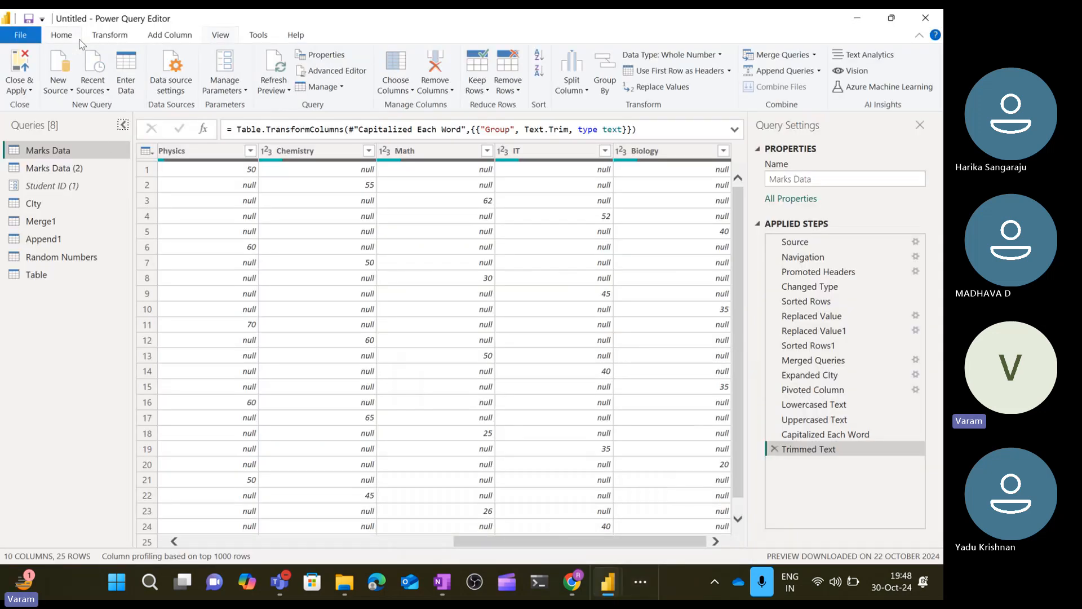
Start a new Excel Workbook source and open the incremental refresh file from the Desktop.
left_click(26, 91)
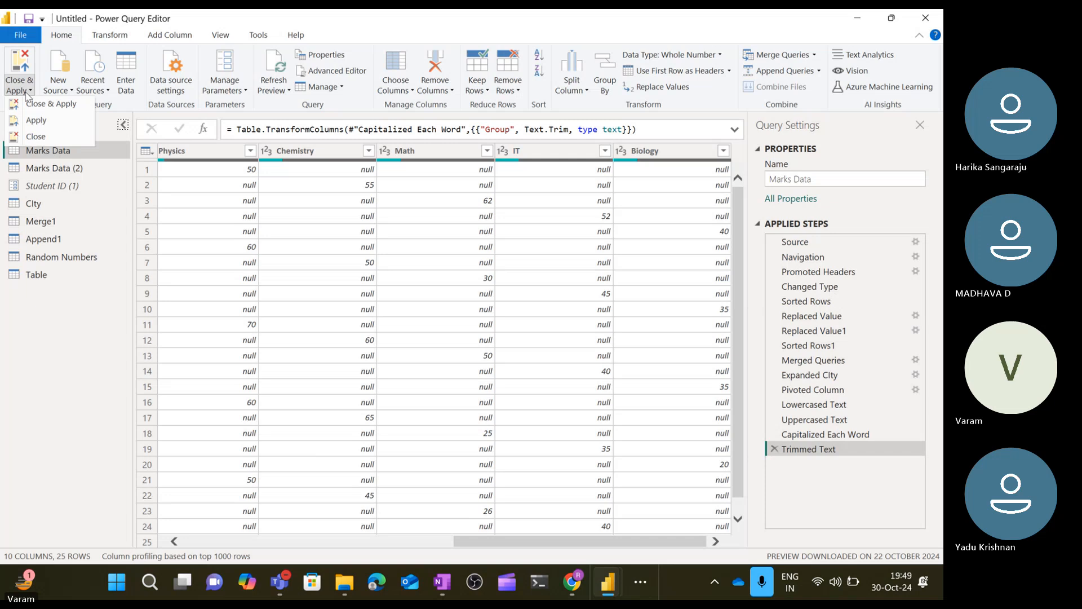
left_click(57, 86)
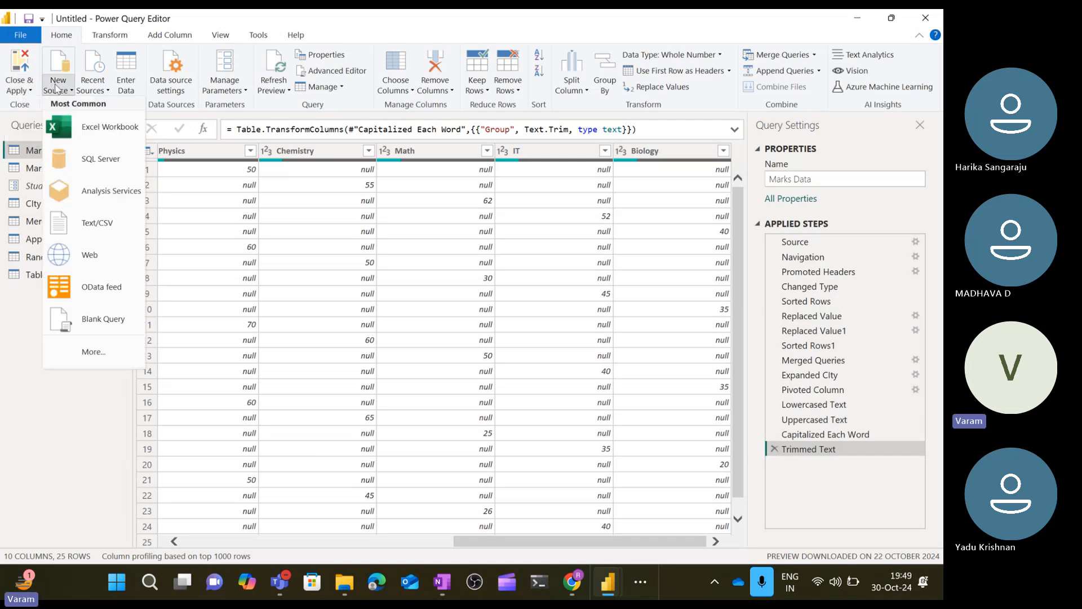
left_click(89, 120)
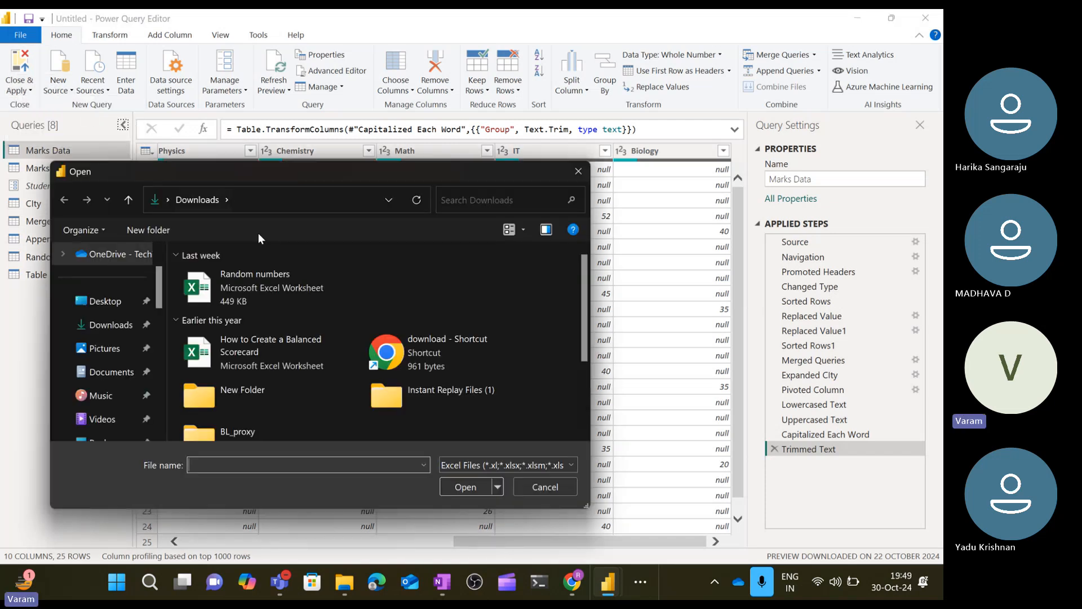
scroll(292, 351, "down", 3)
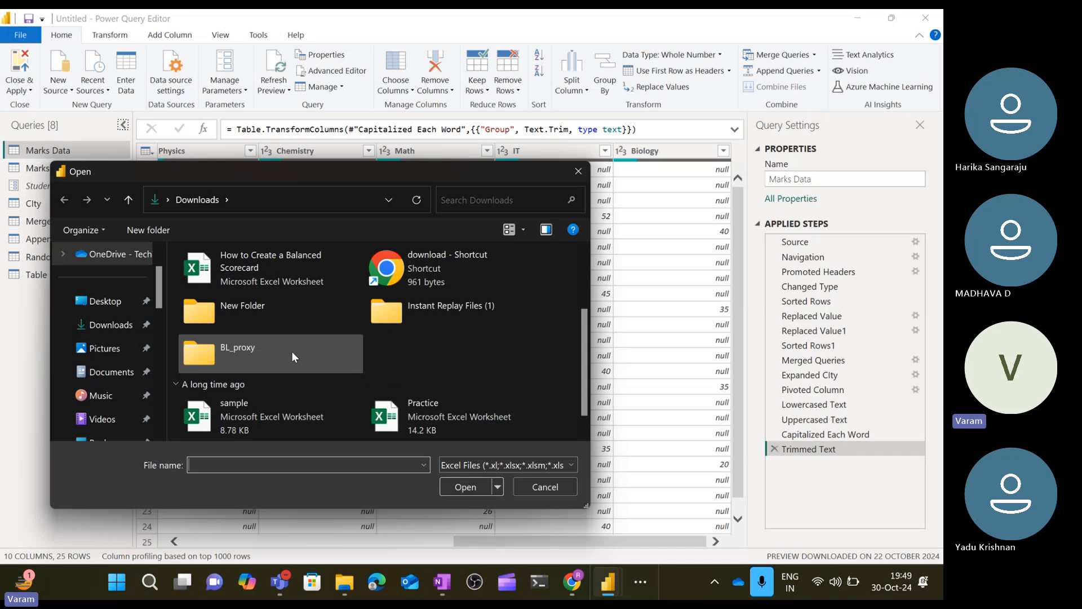
left_click(105, 301)
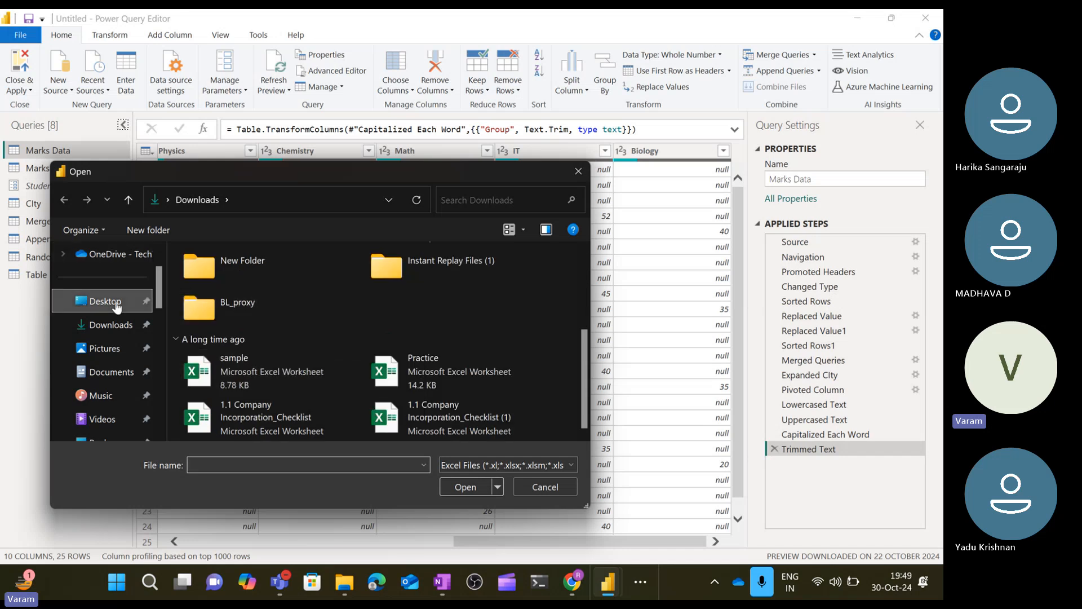
double_click(278, 283)
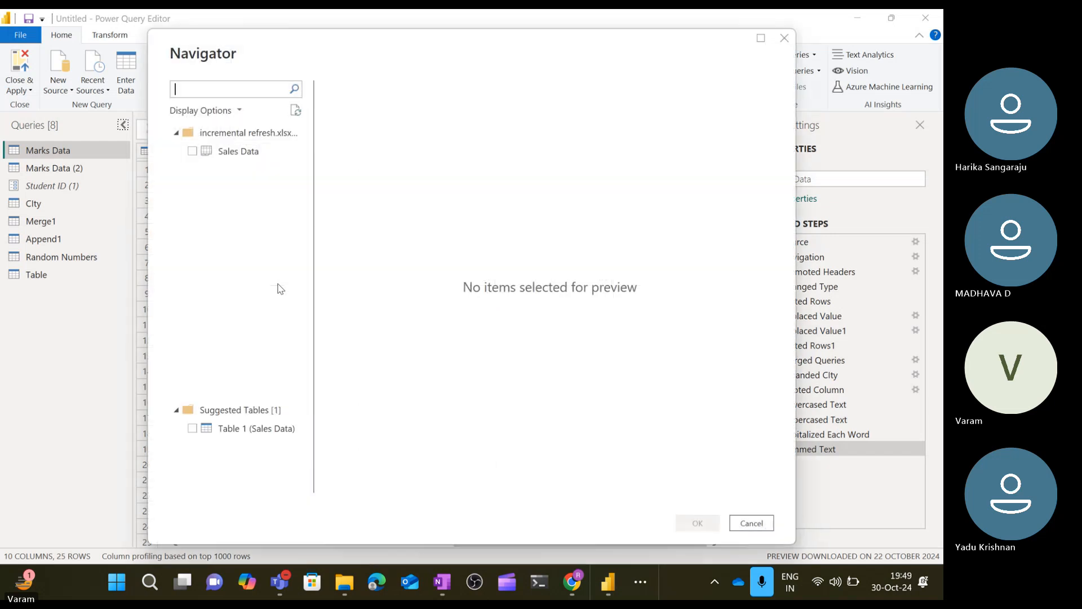
Select the Sales Data sheet in the Navigator, preview it and load it.
left_click(193, 155)
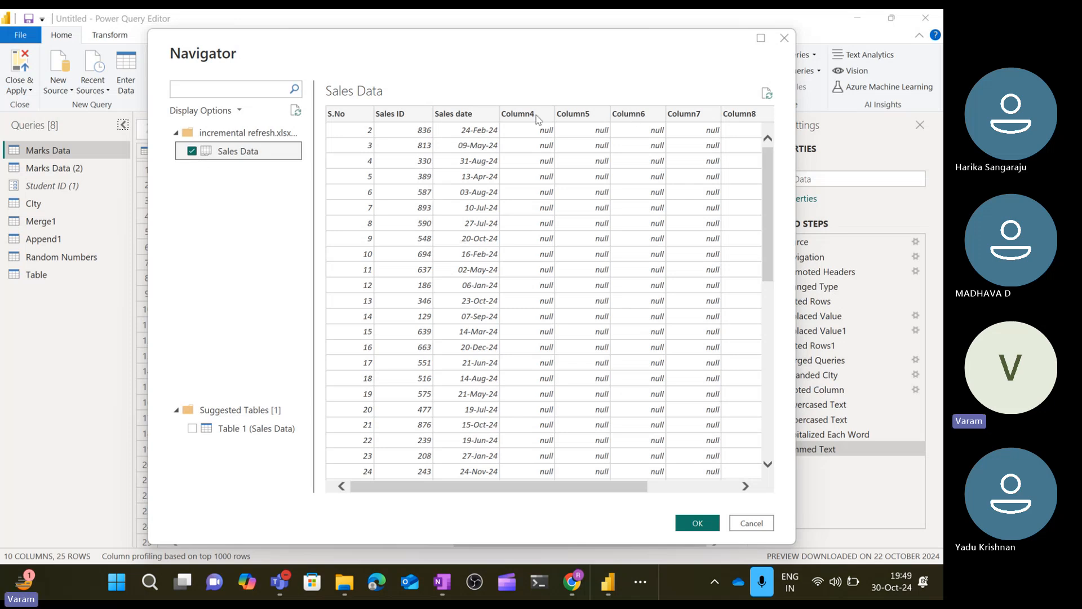
scroll(631, 274, "right", 5)
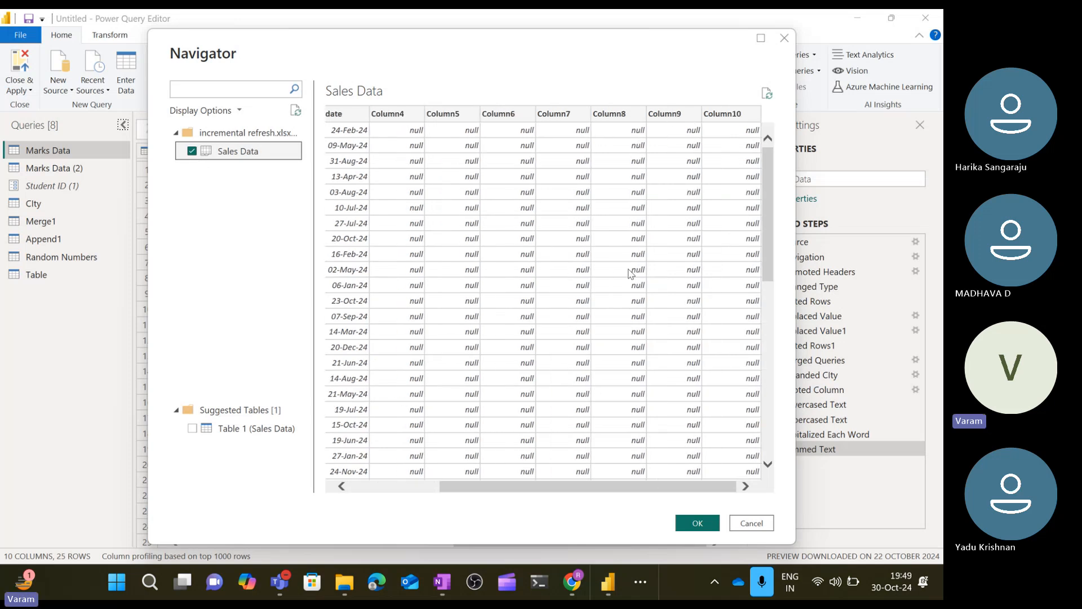
scroll(630, 274, "left", 5)
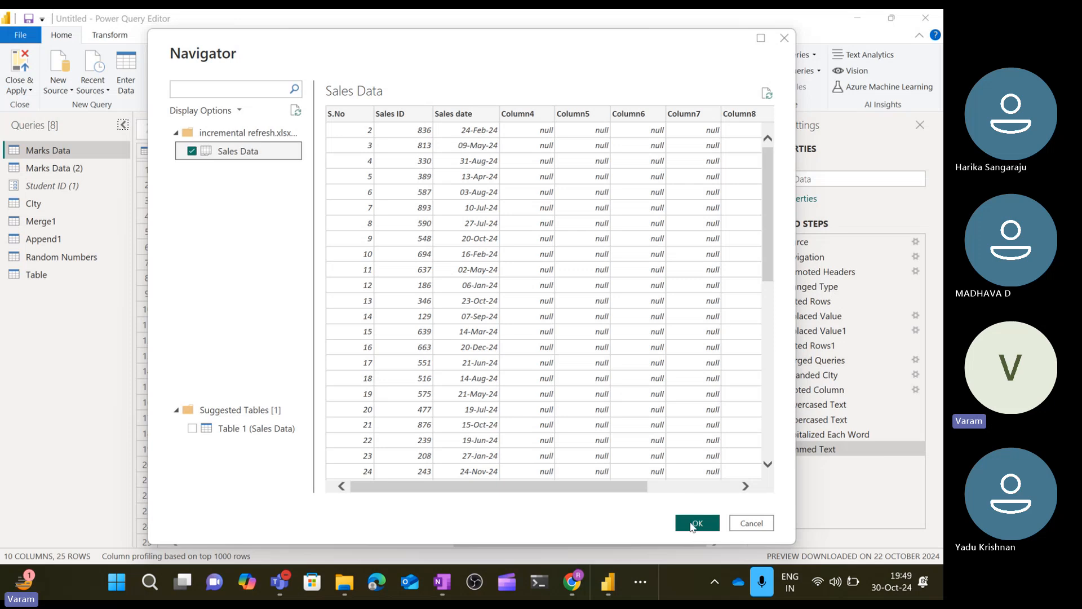
left_click(693, 528)
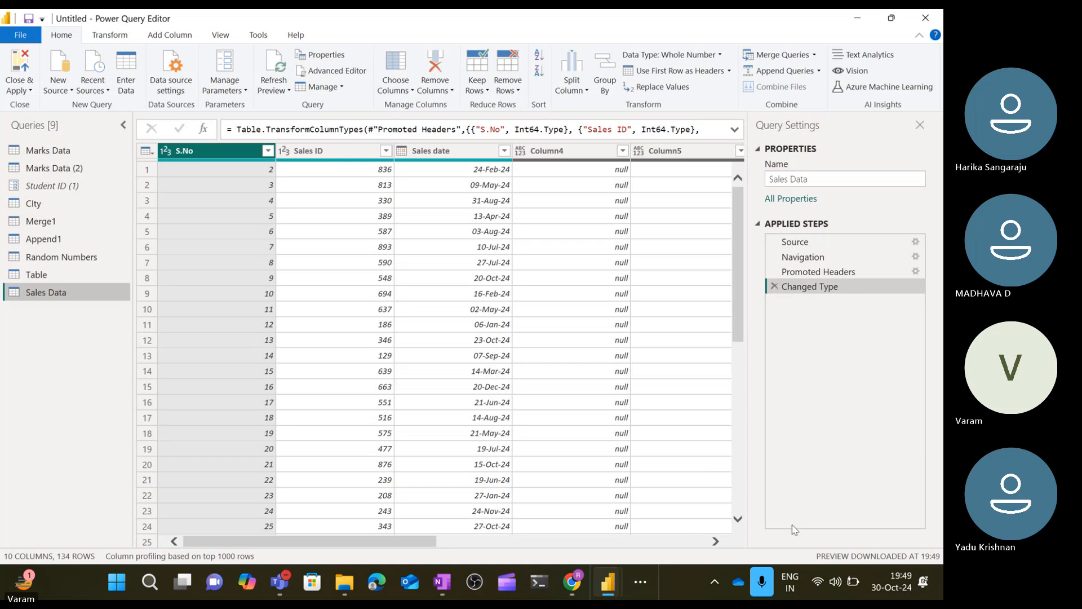
Remove the empty columns Column4 through Column10, keeping only S.No, Sales ID and Sales date.
left_click(557, 152)
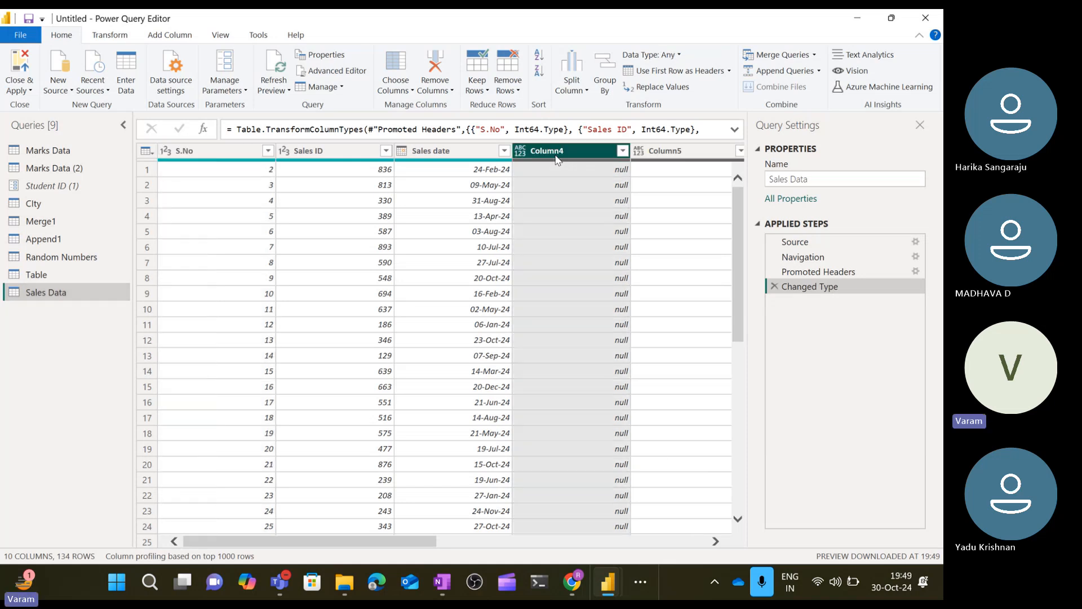
key("shift+Right")
key("shift+Right")
key("shift+Right")
key("shift+Right")
key("shift+Right")
key("shift+Right")
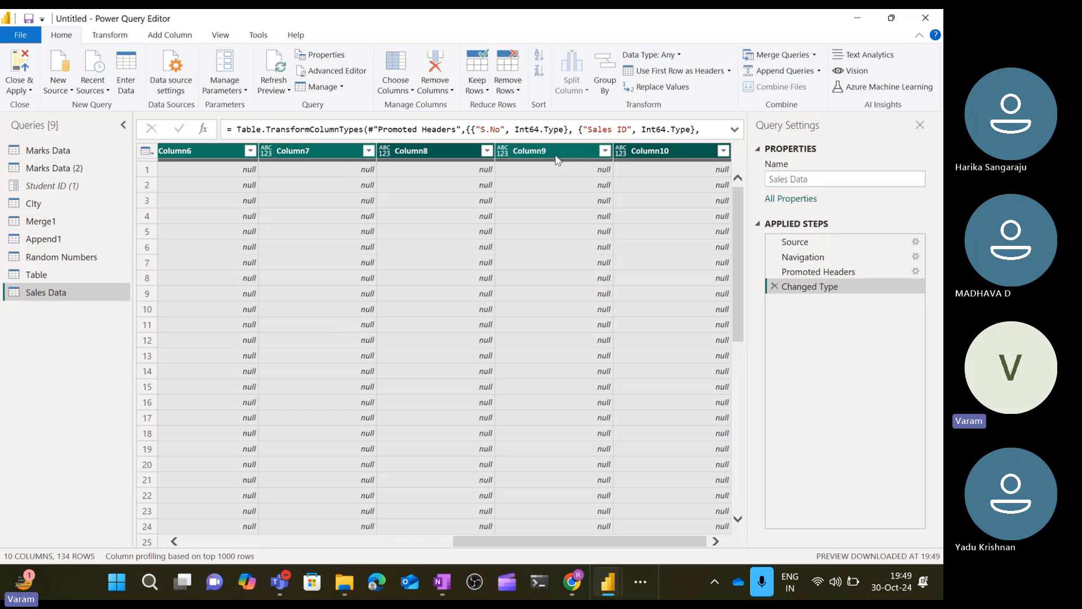
left_click(536, 152)
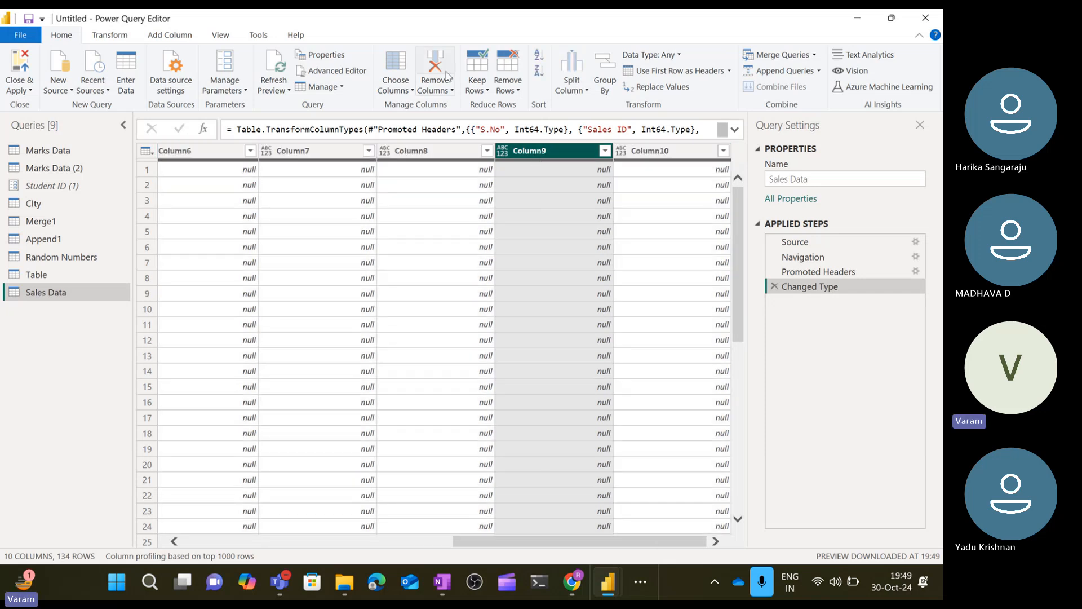
left_click(435, 70)
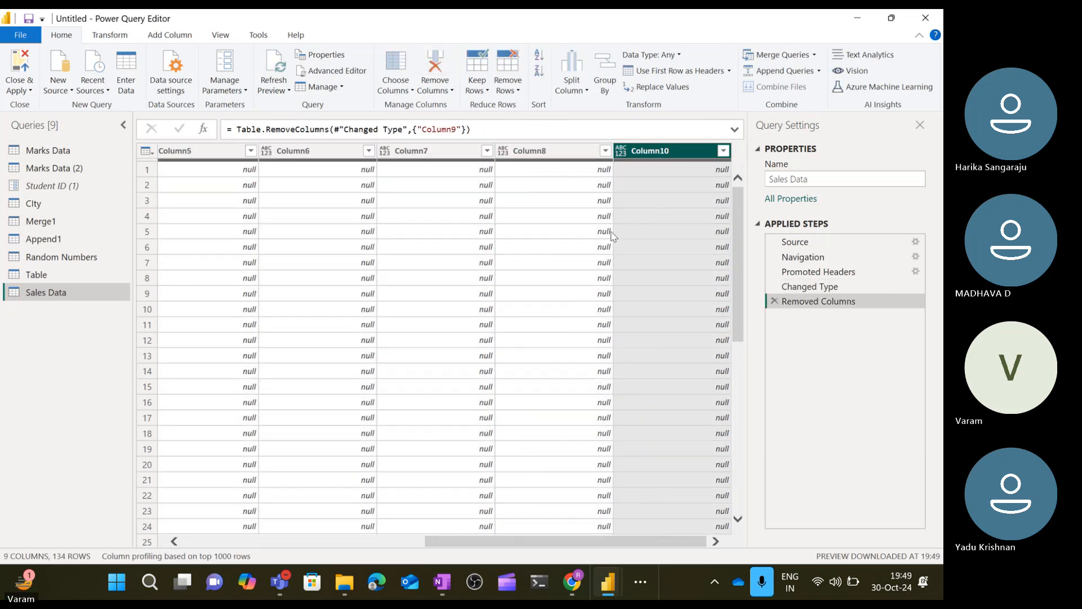
left_click(448, 62)
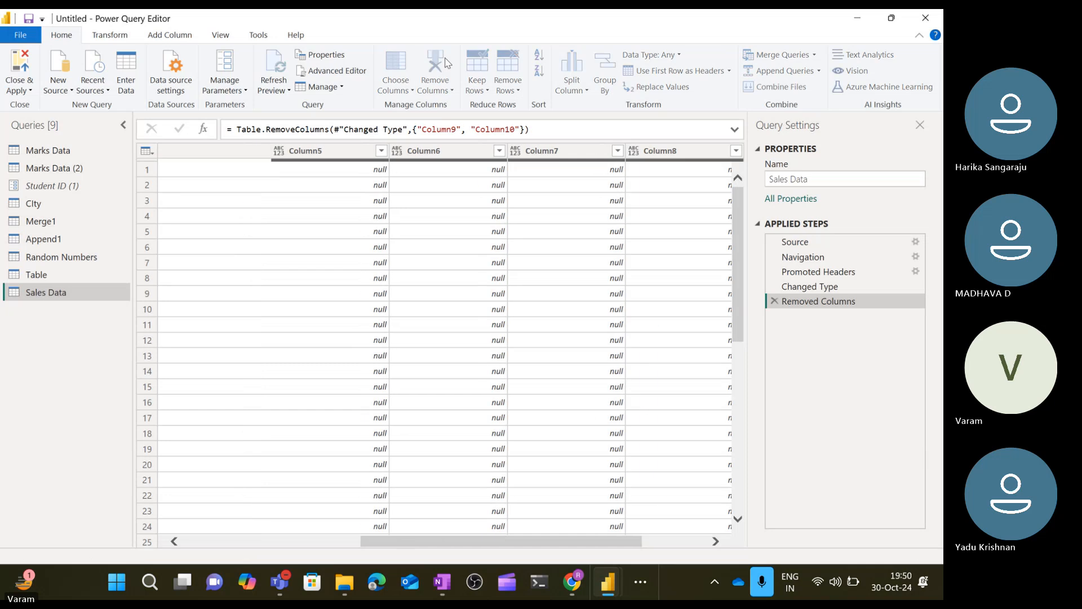
left_click(447, 62)
left_click(447, 62)
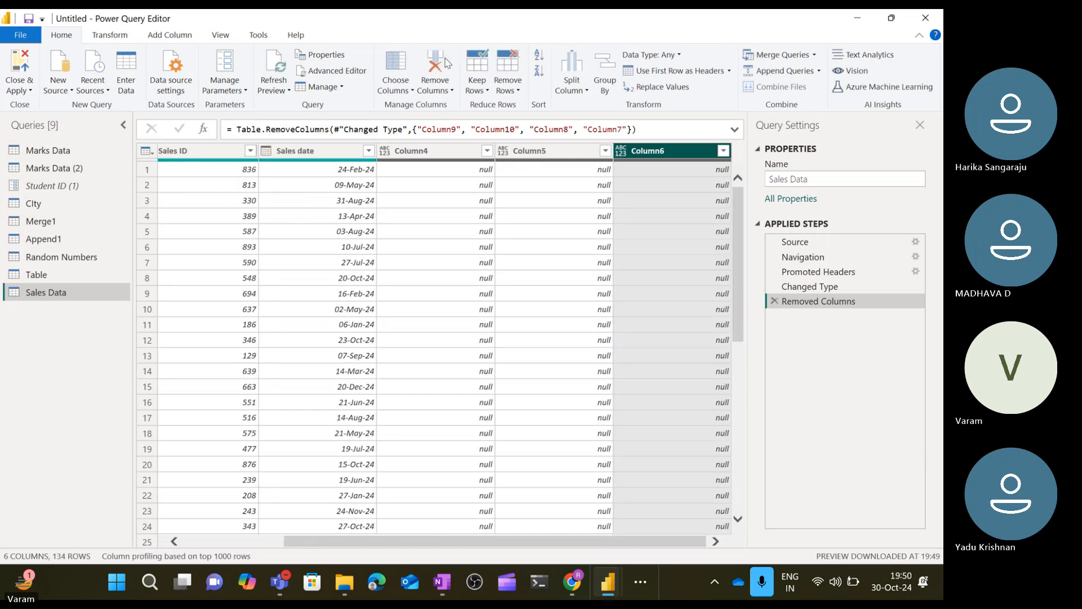
left_click(447, 62)
left_click(447, 62)
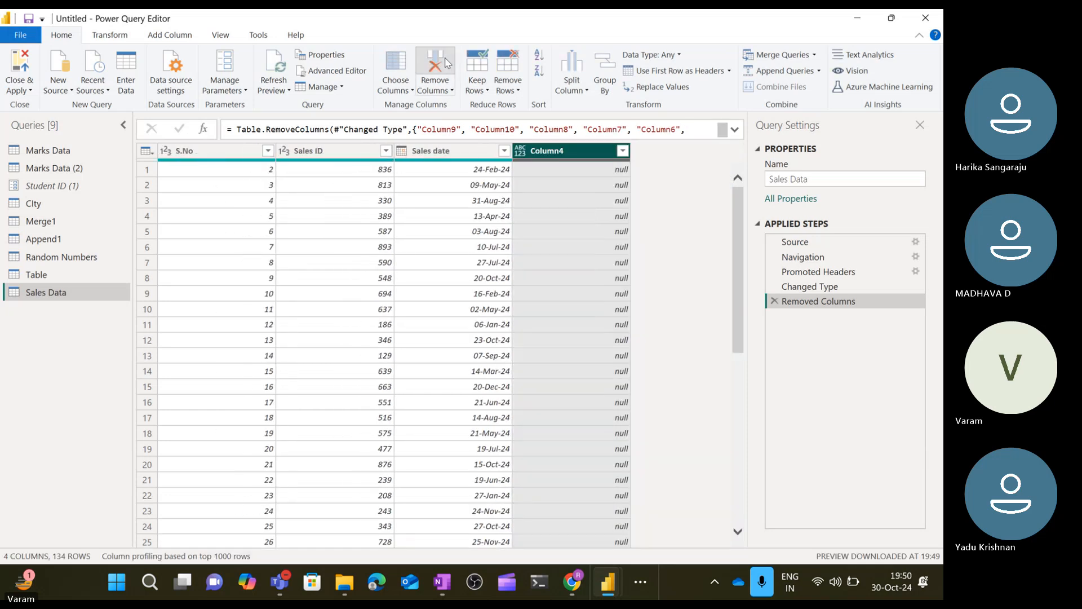
left_click(447, 62)
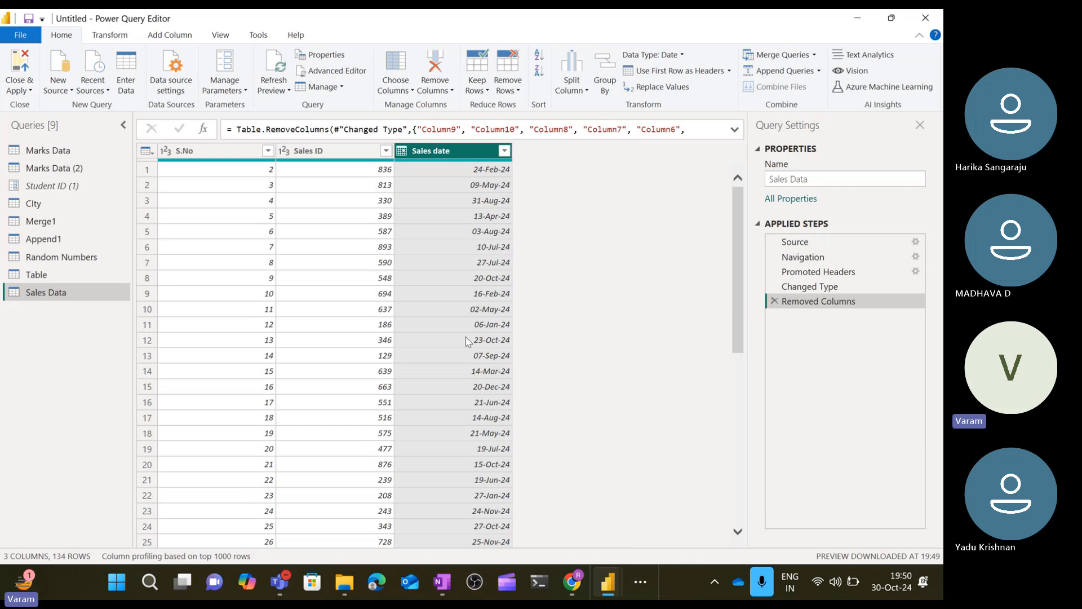
Scroll through the Sales Data query to check the imported sales dates.
scroll(467, 342, "down", 9)
scroll(467, 341, "down", 20)
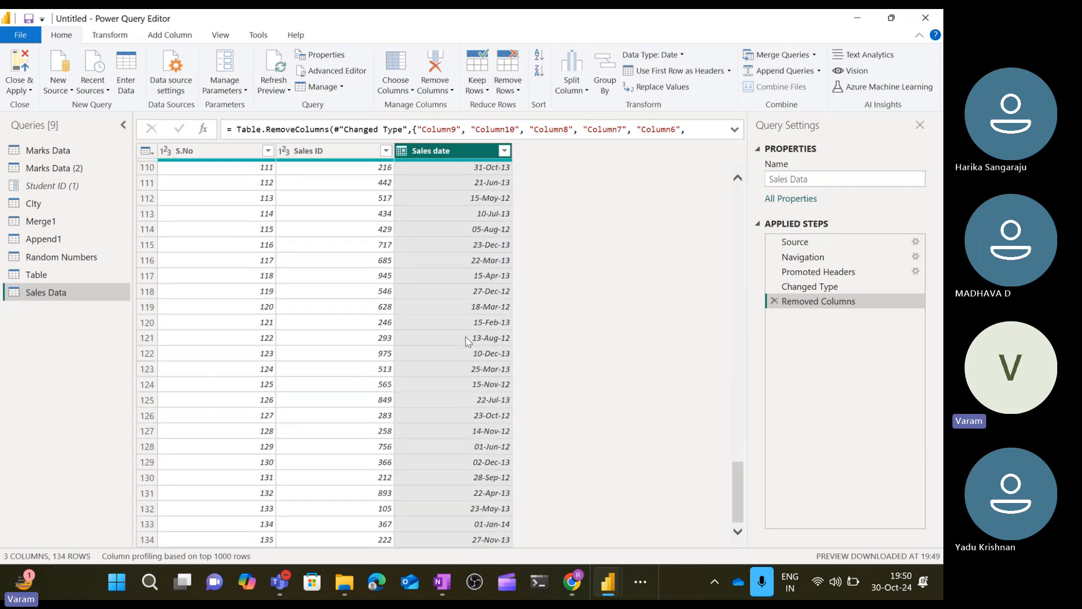
scroll(466, 341, "up", 20)
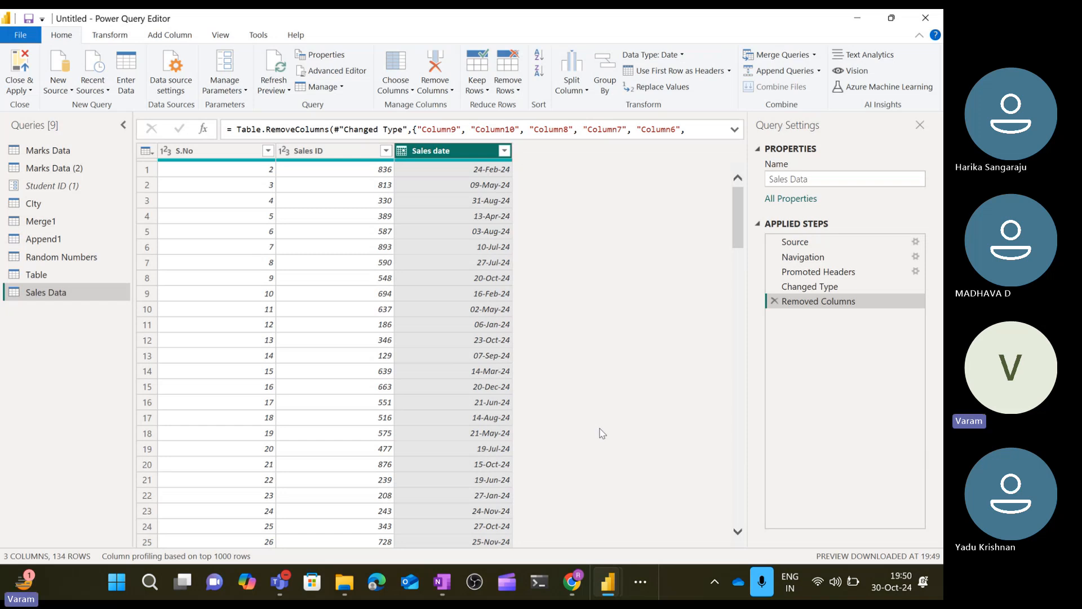
scroll(507, 434, "down", 6)
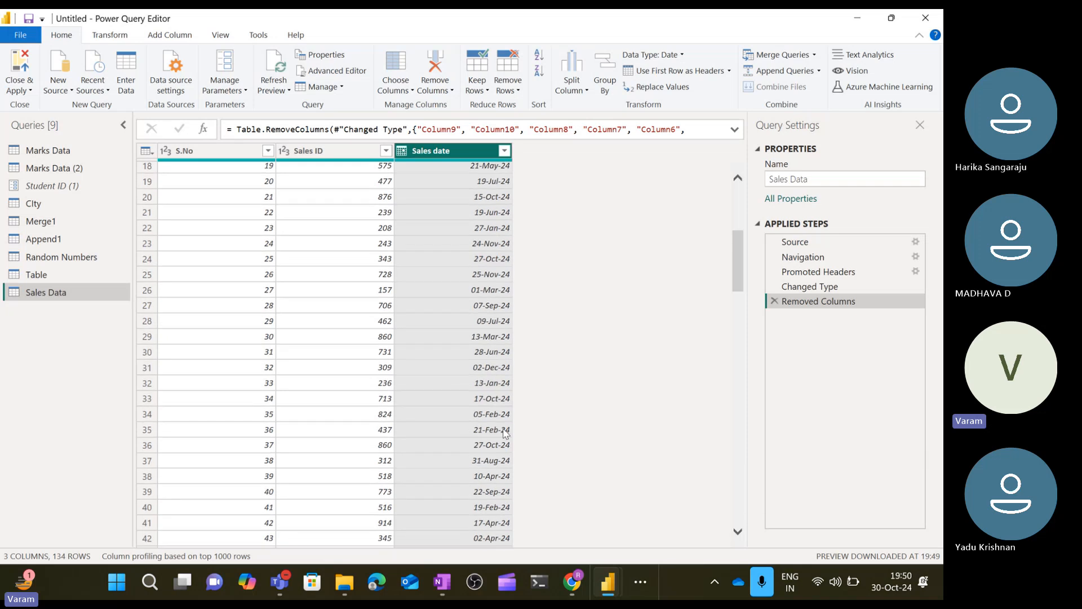
Scroll through the lower rows of the Sales Data table and select row 106 to inspect its record.
scroll(505, 501, "down", 7)
key("super+Tab")
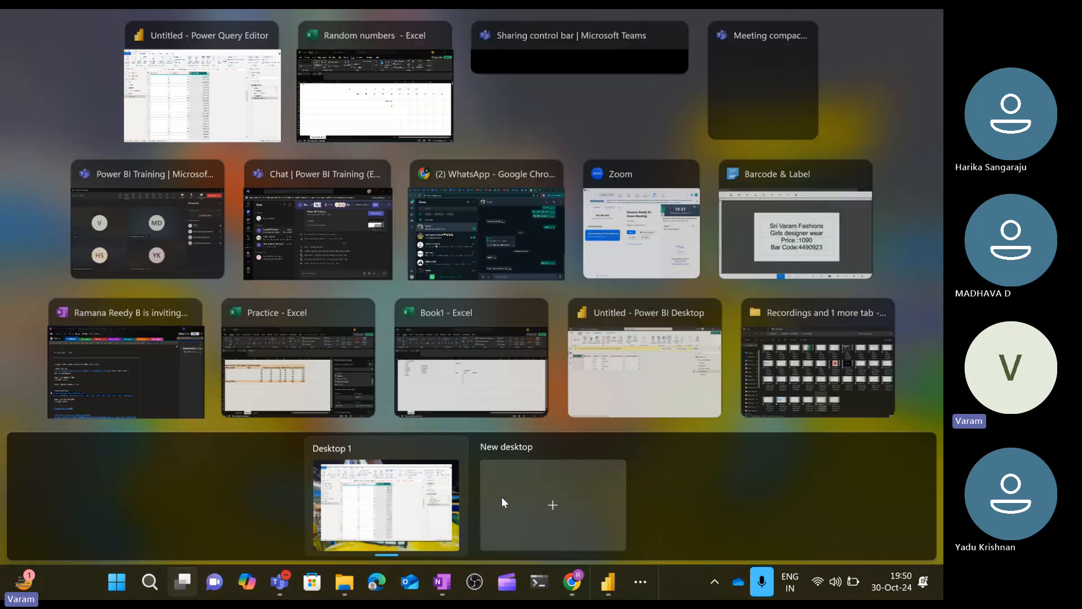
left_click(261, 123)
scroll(528, 442, "down", 8)
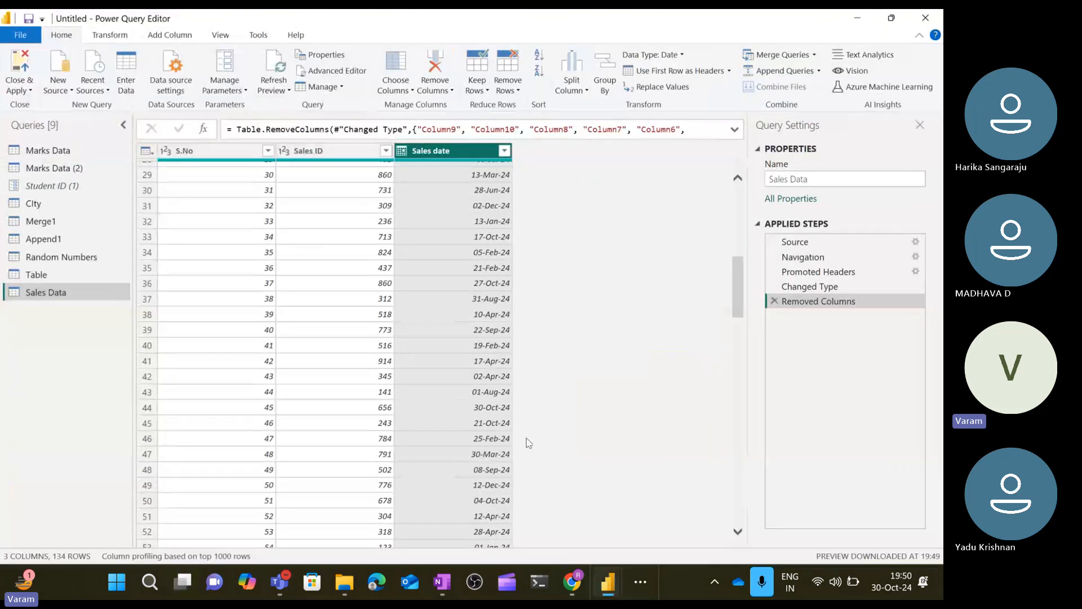
scroll(529, 443, "down", 4)
scroll(529, 443, "down", 6)
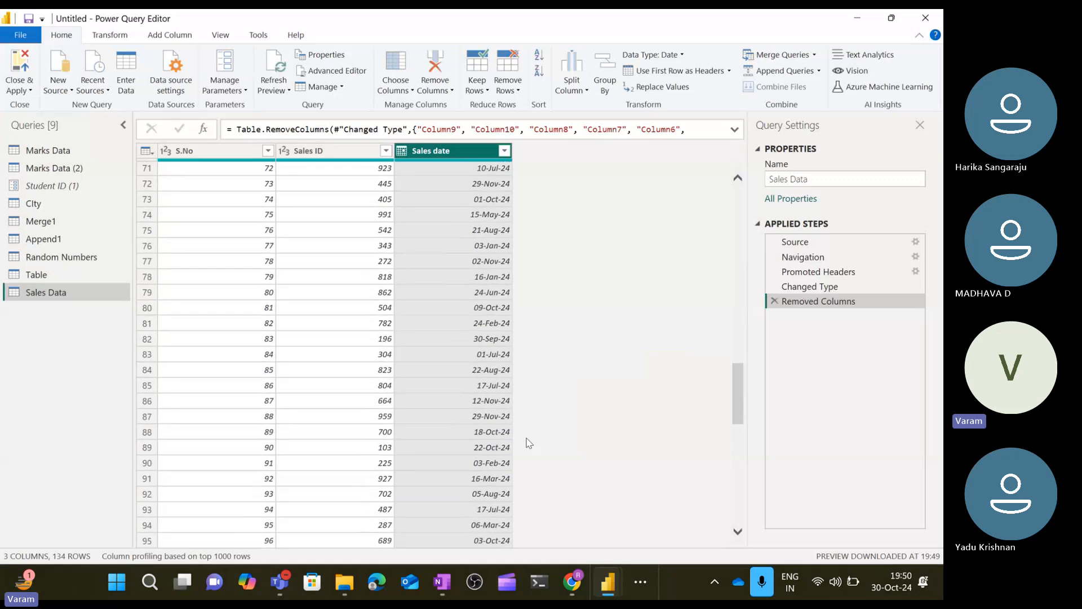
scroll(529, 443, "down", 8)
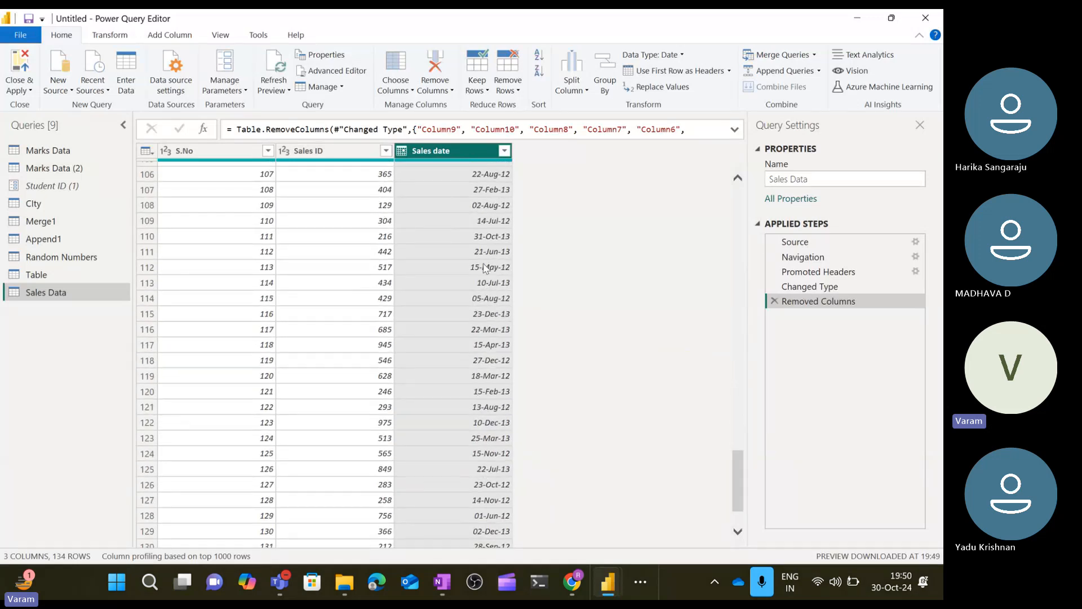
scroll(484, 271, "up", 2)
left_click(492, 341)
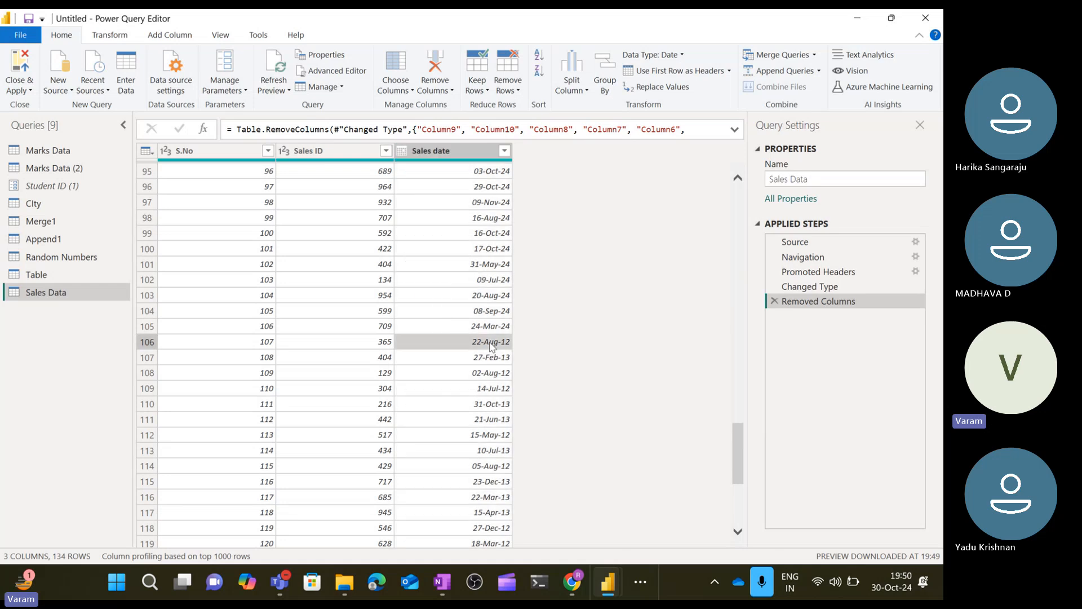
left_click(147, 344)
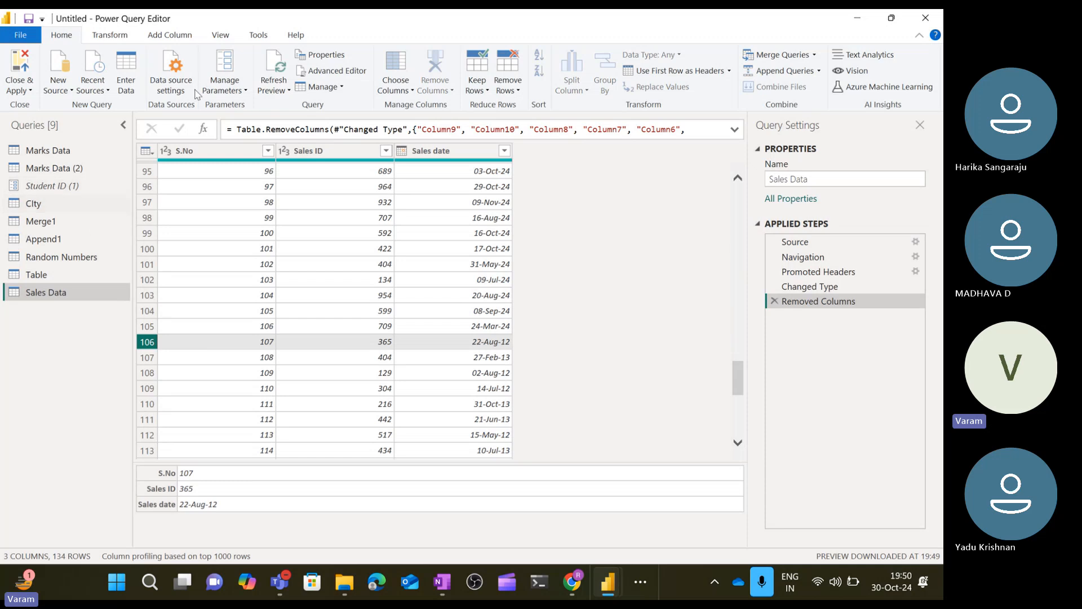
Create a new query parameter named RangeStart with the Date/Time type.
left_click(240, 90)
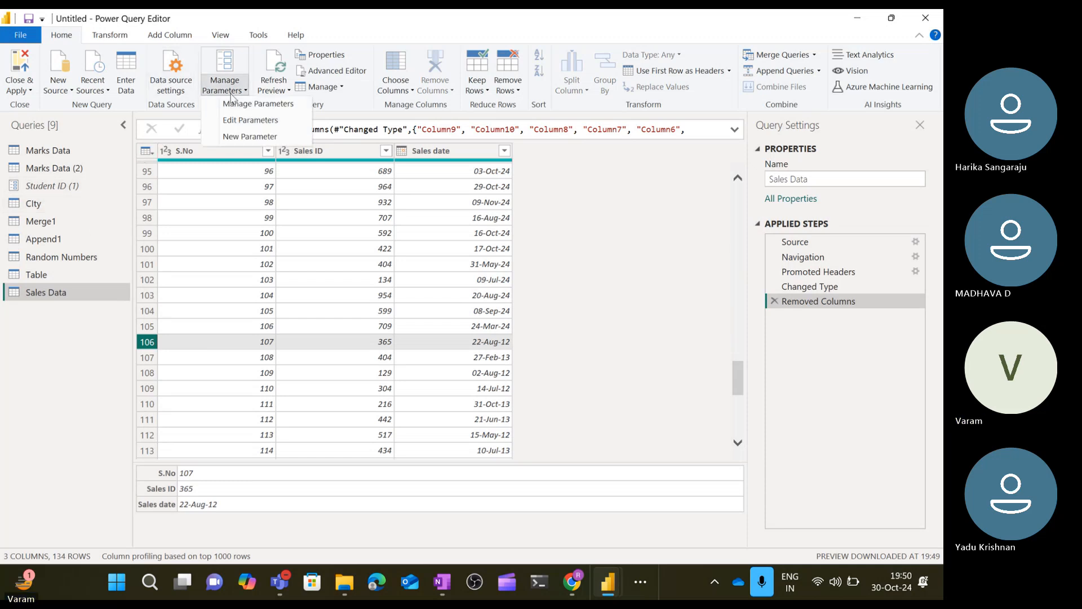
left_click(252, 136)
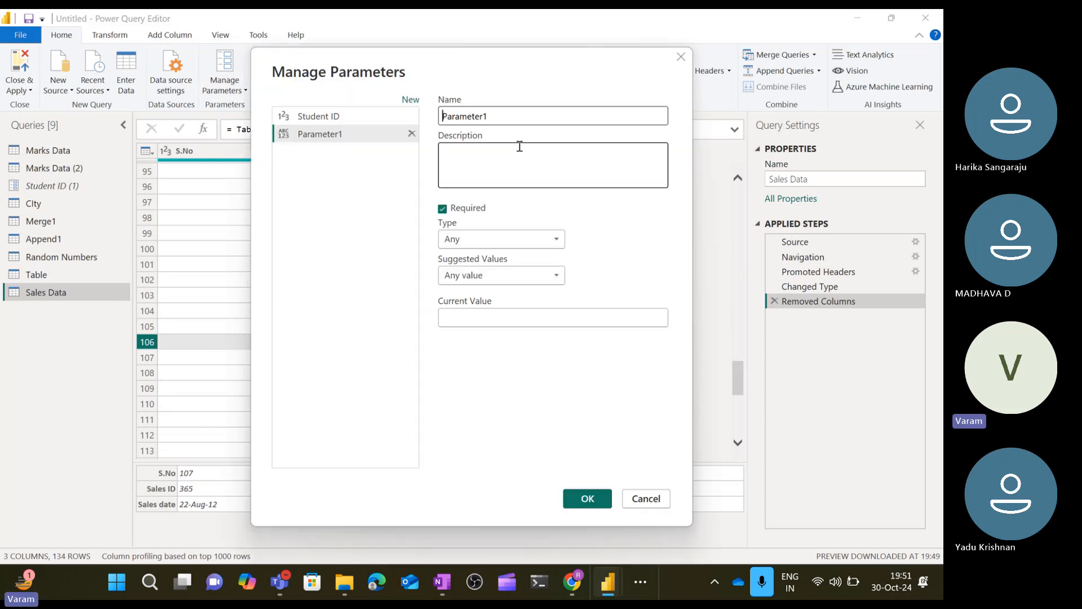
left_click_drag(508, 120, 424, 120)
type("Range")
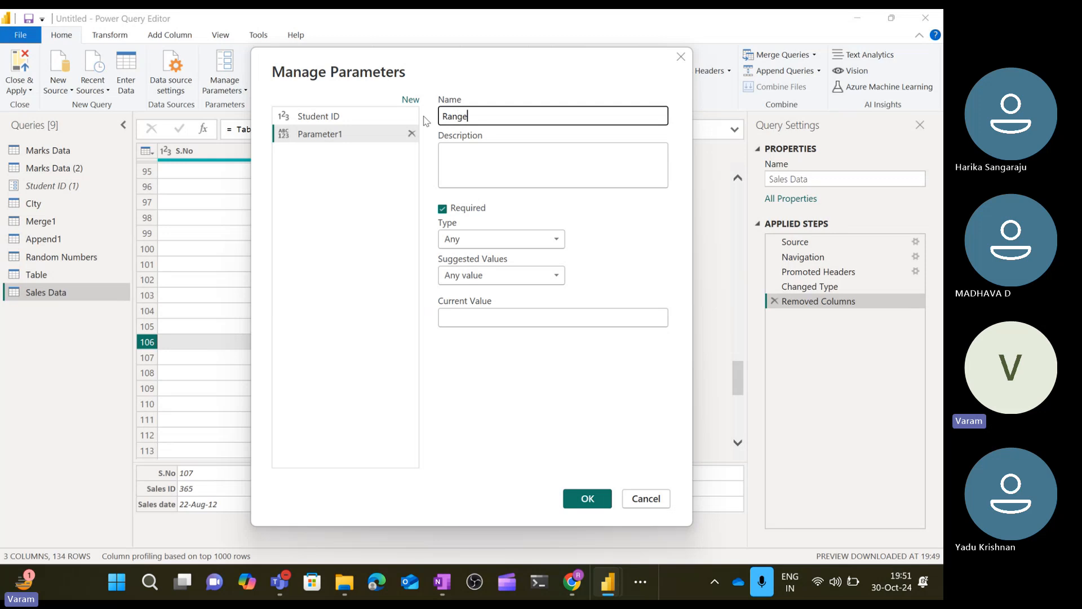
type("Start")
left_click(548, 243)
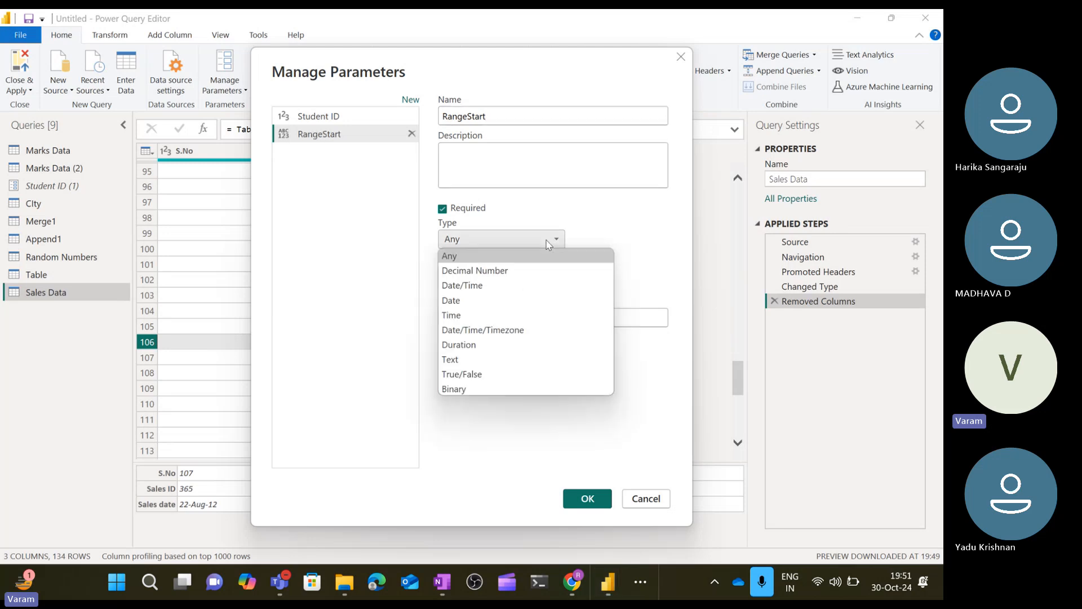
left_click(510, 285)
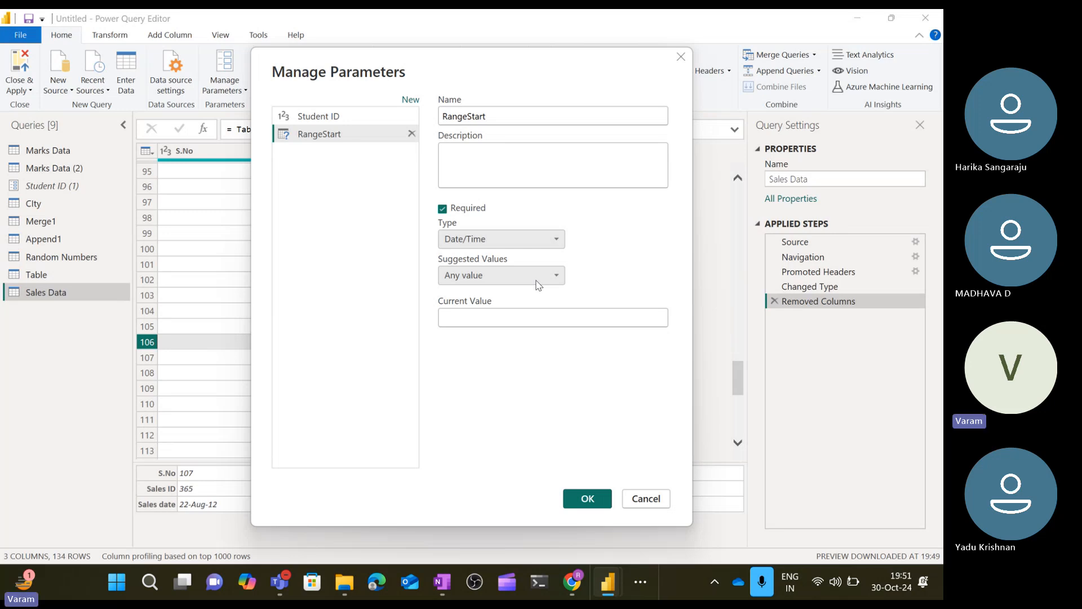
Set RangeStart's current value to 1/1/2024 and save the parameter.
left_click(488, 318)
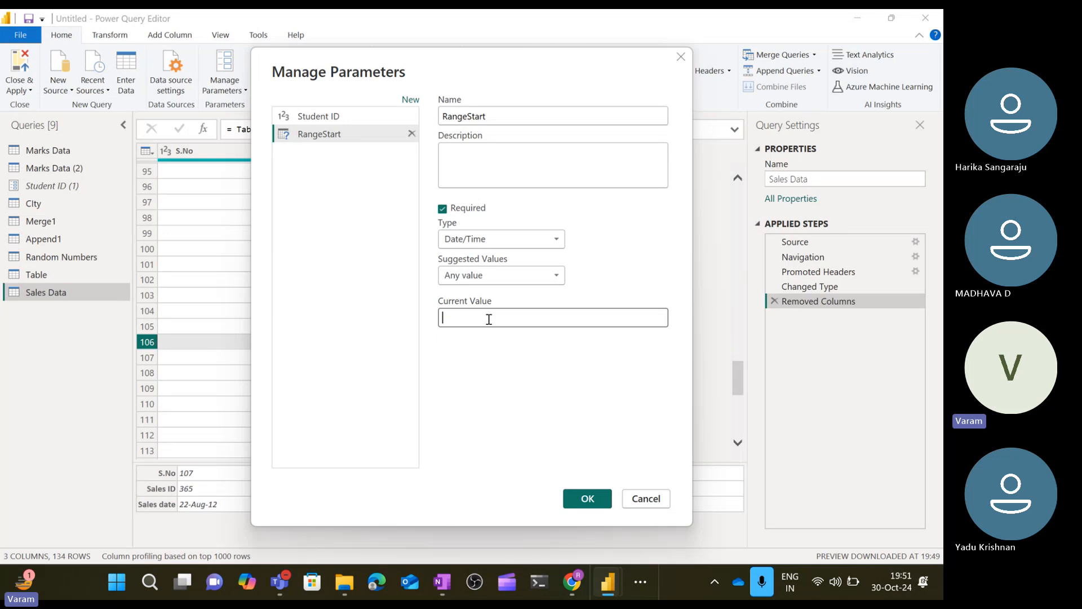
type("1/1/2024")
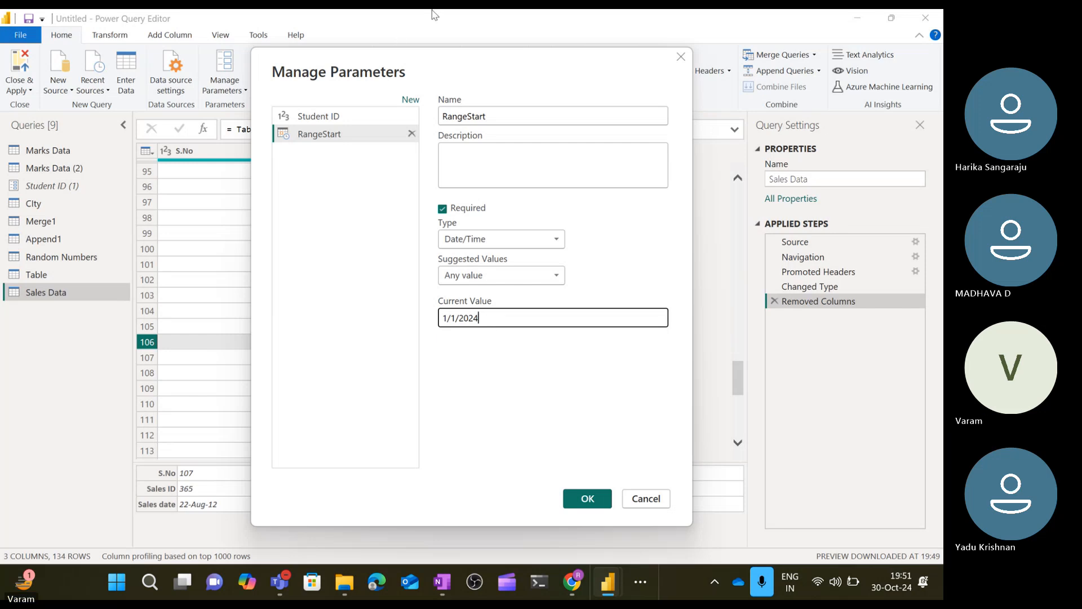
left_click(330, 30)
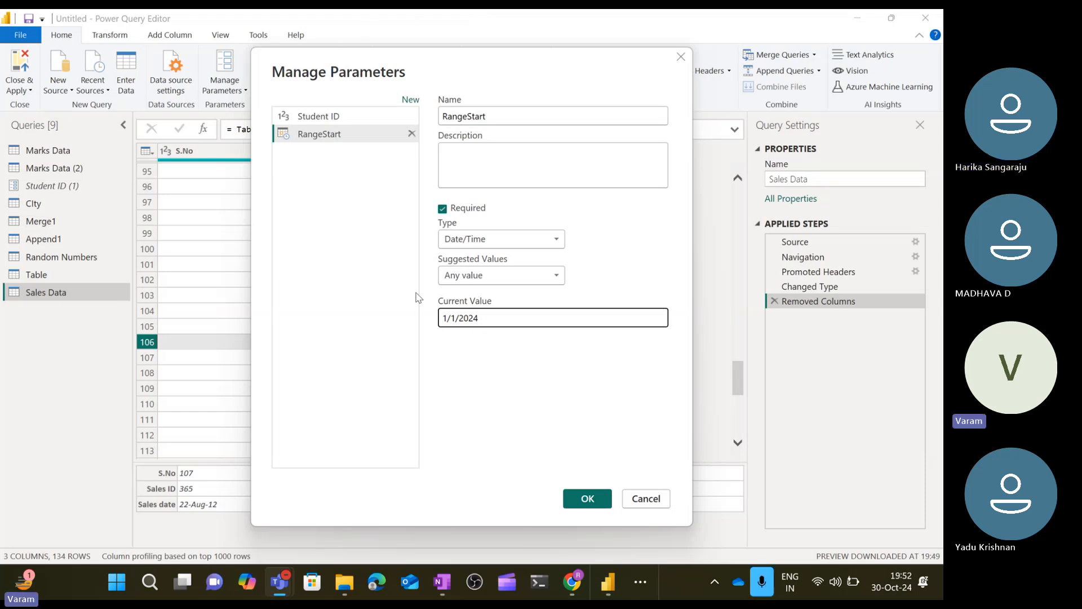
left_click(620, 252)
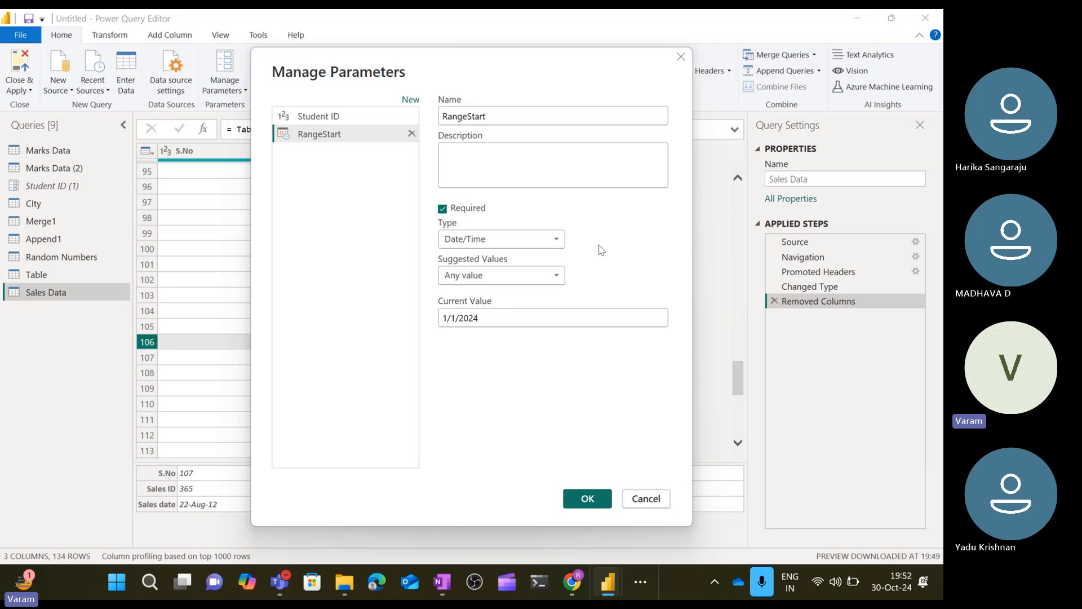
left_click(473, 122)
left_click(493, 117)
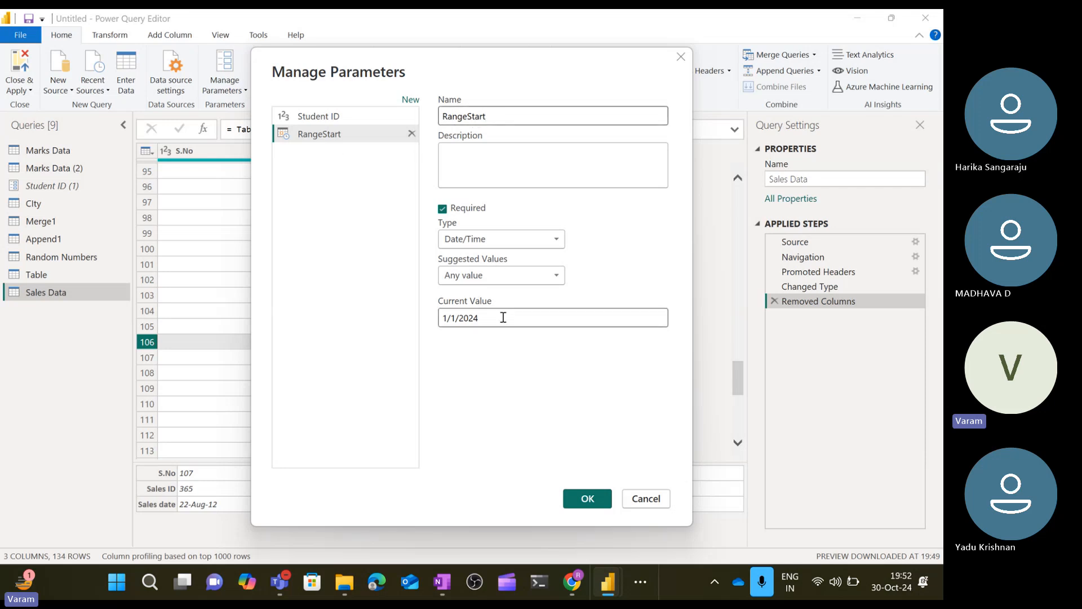
left_click(580, 500)
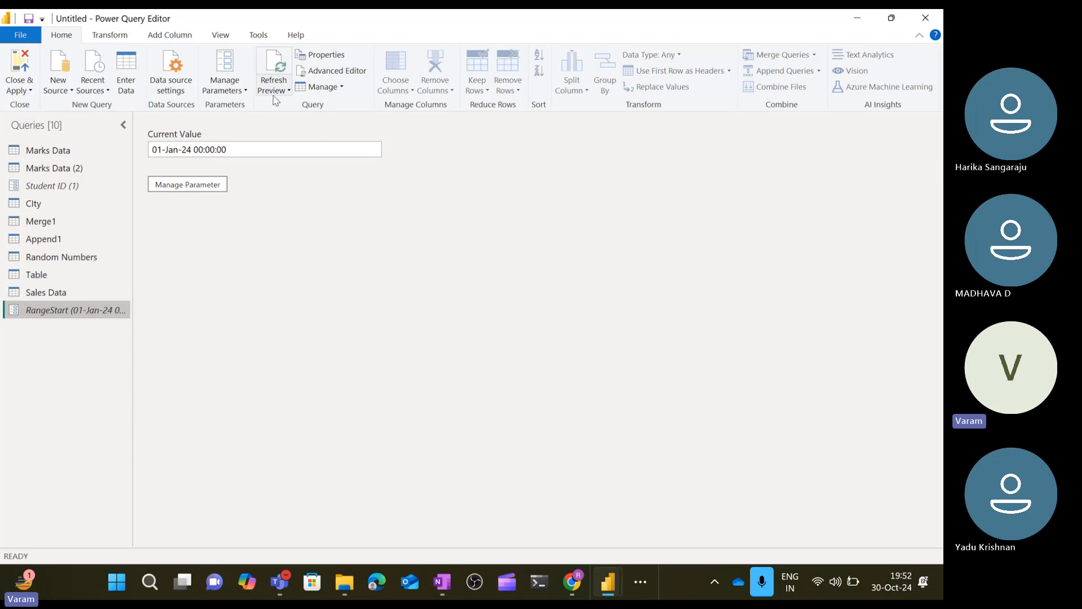
Create a Date/Time parameter named RangeEnd with current value 31/12/2024.
left_click(231, 93)
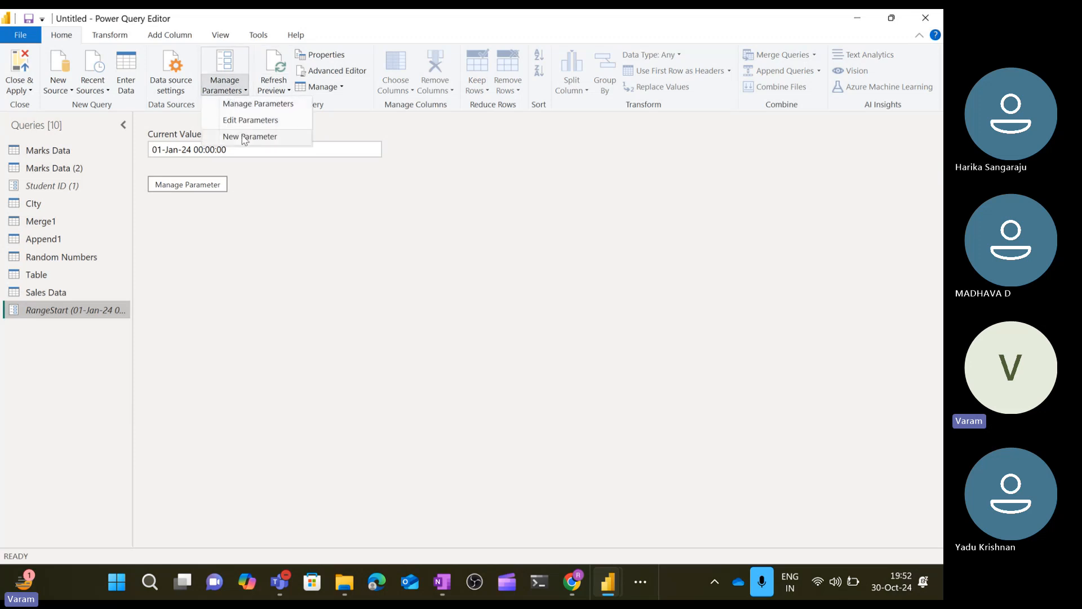
left_click(245, 139)
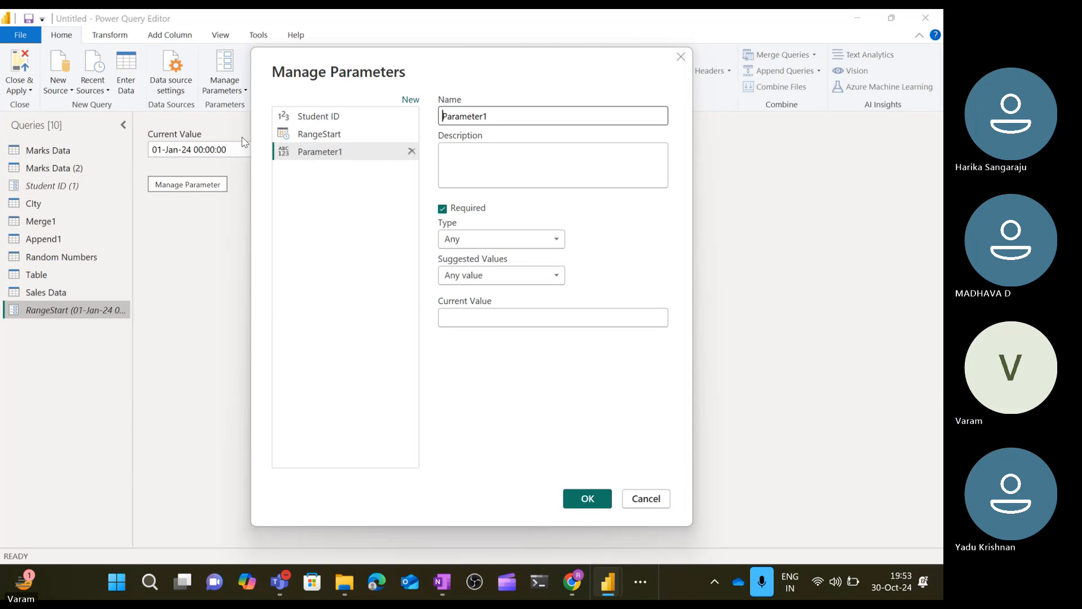
double_click(495, 116)
type("RangeEnd")
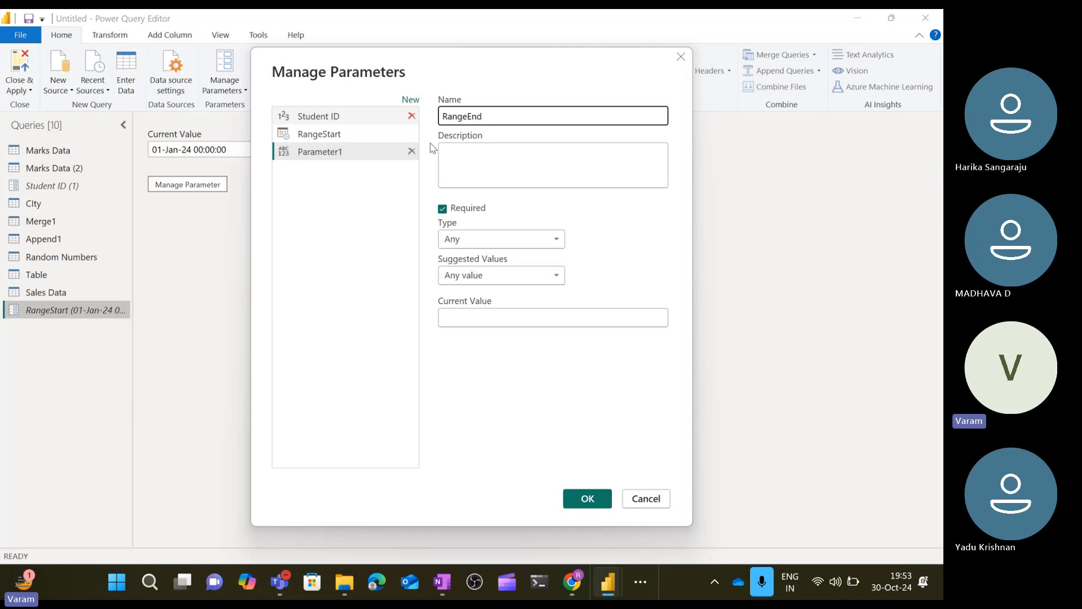
left_click(542, 239)
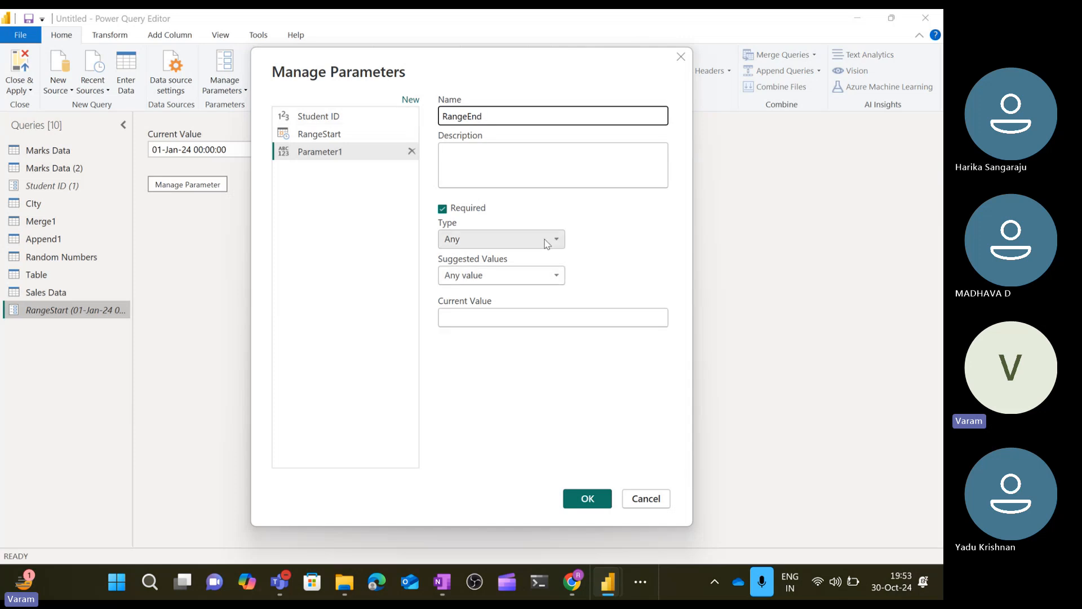
left_click(507, 286)
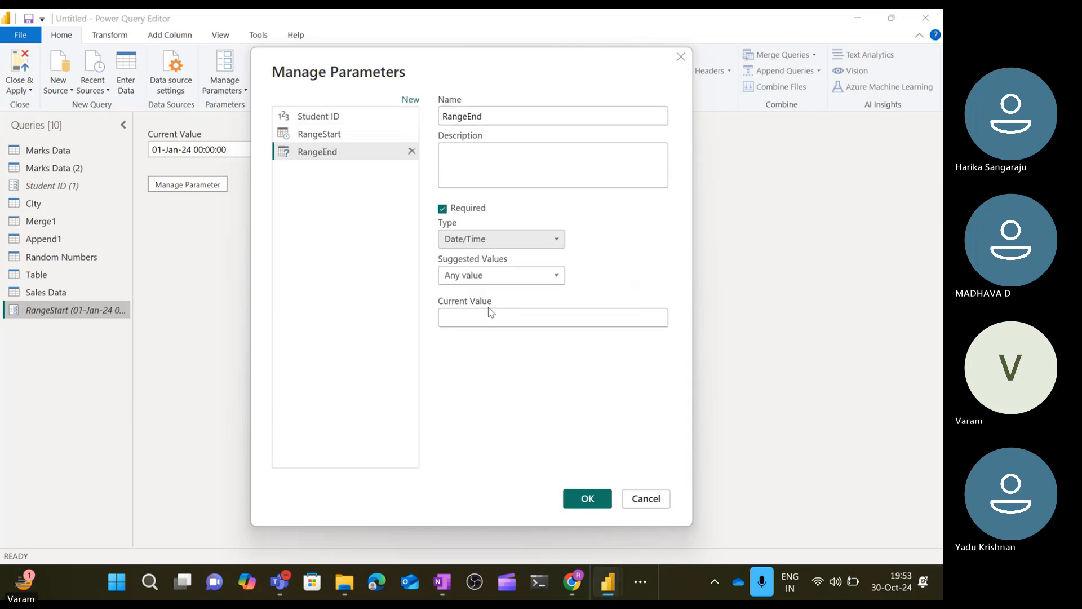
left_click(476, 320)
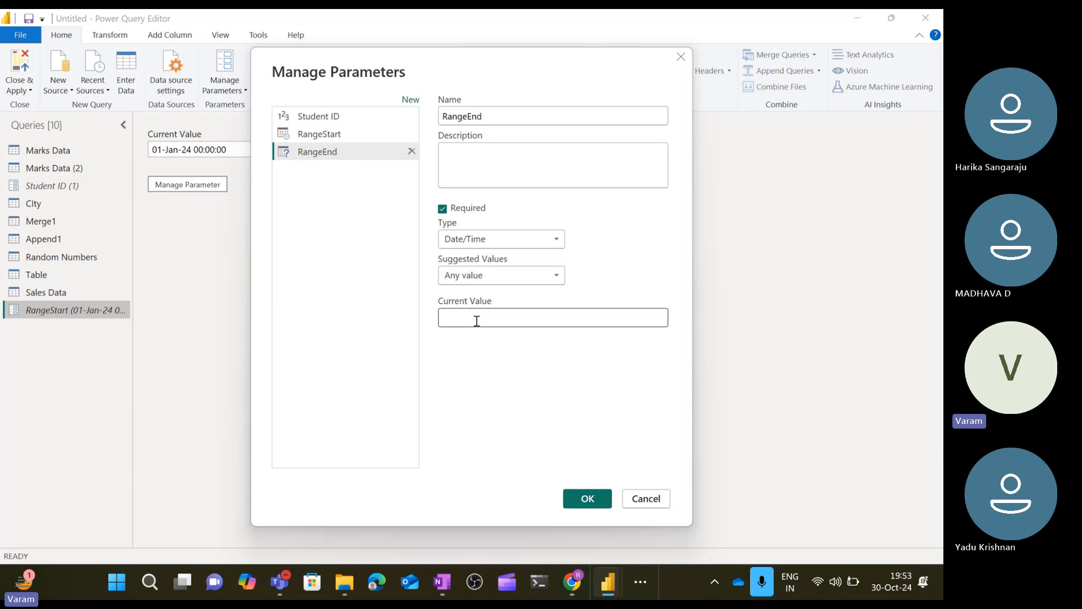
type("31/12/")
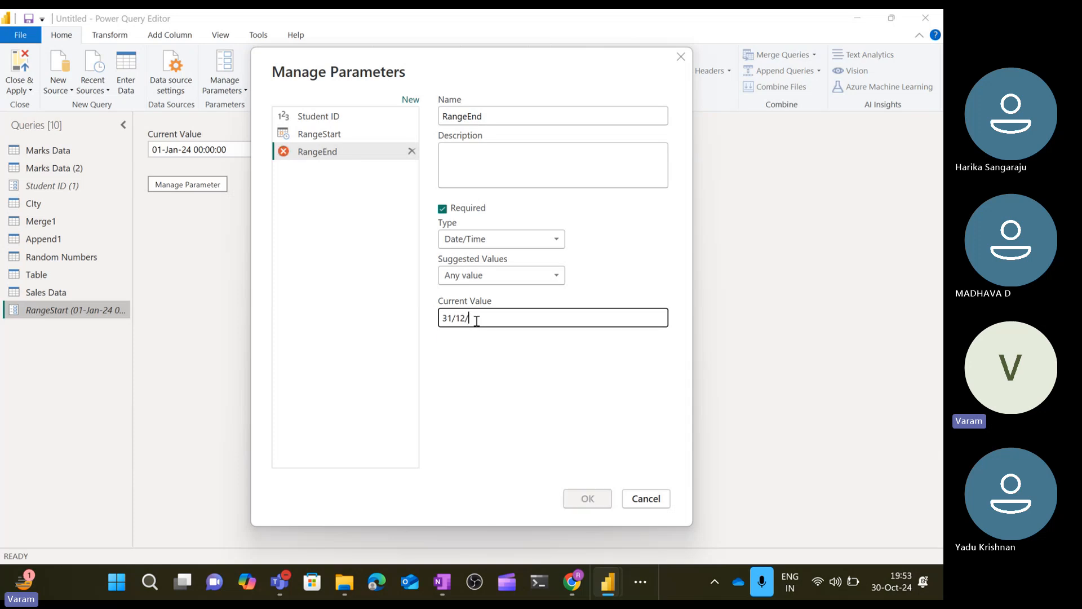
type("2024")
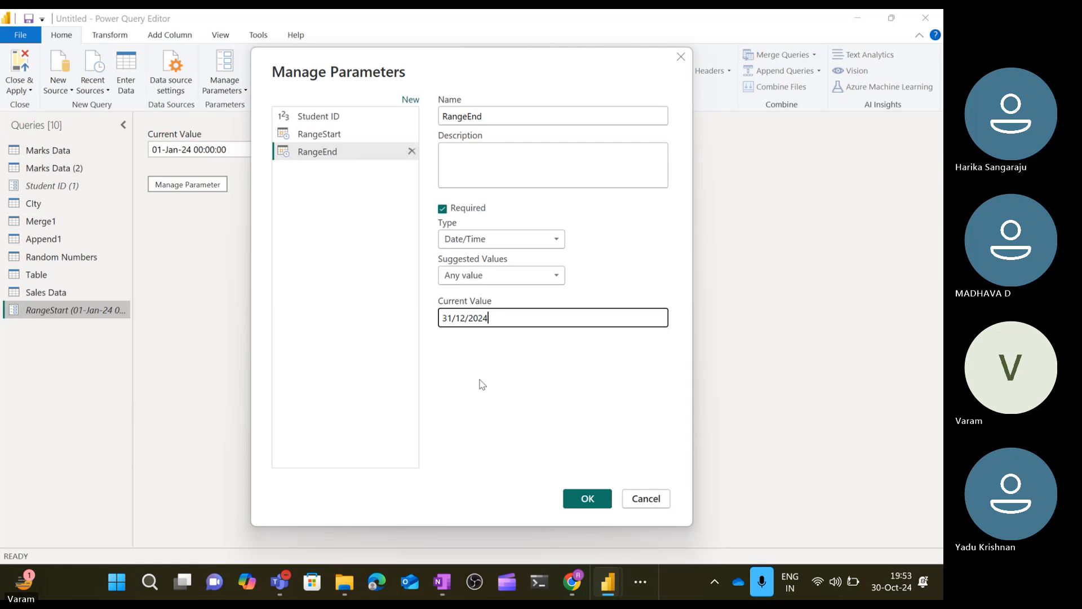
left_click(588, 499)
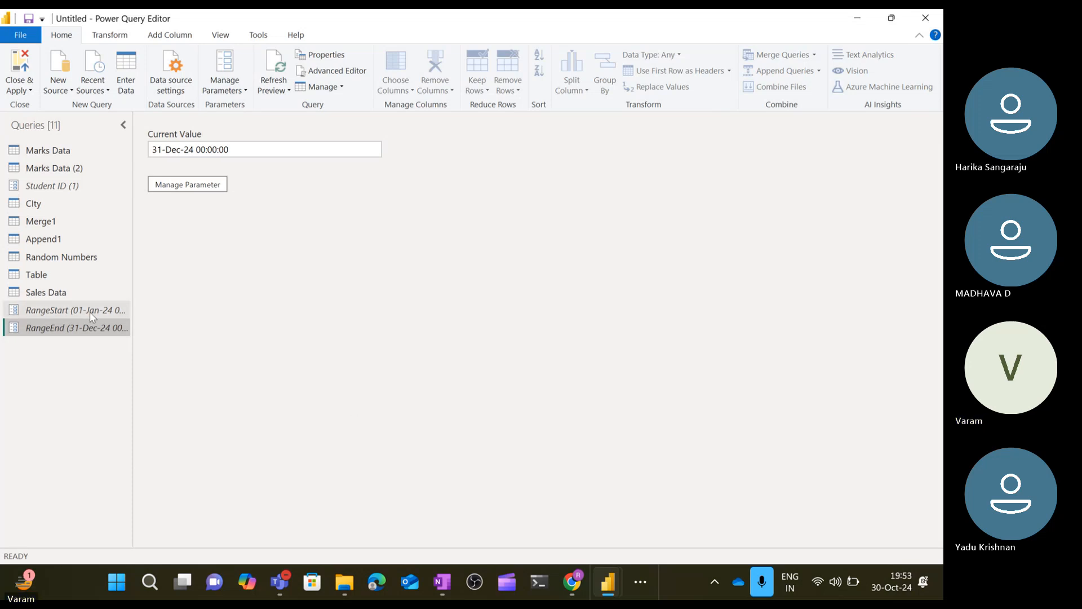
Try a Between filter on the Sales data query's Sales date column, using a parameter as the start value.
left_click(67, 296)
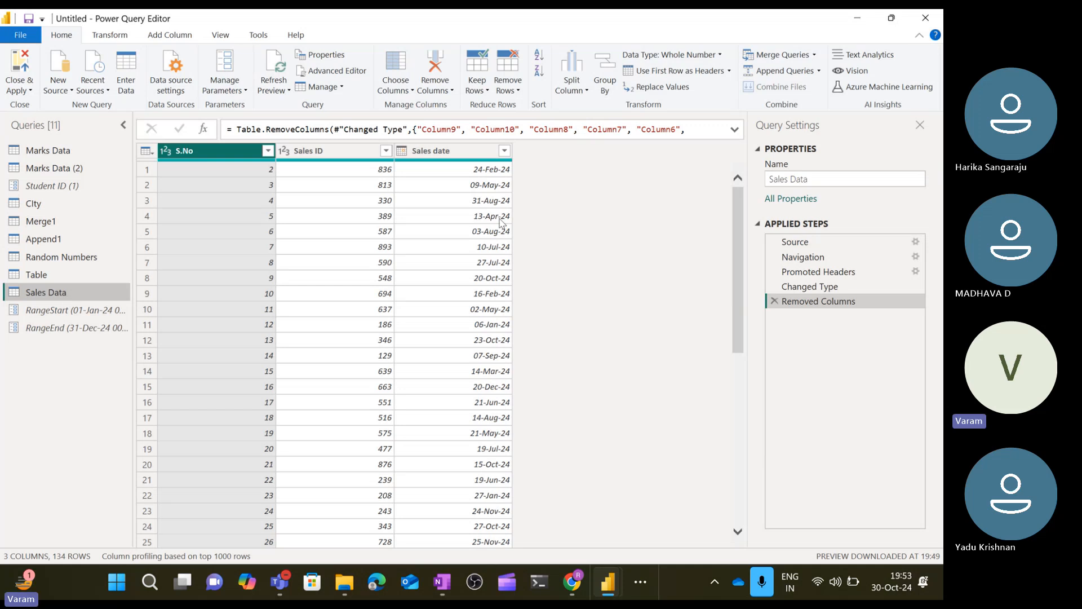
left_click(505, 151)
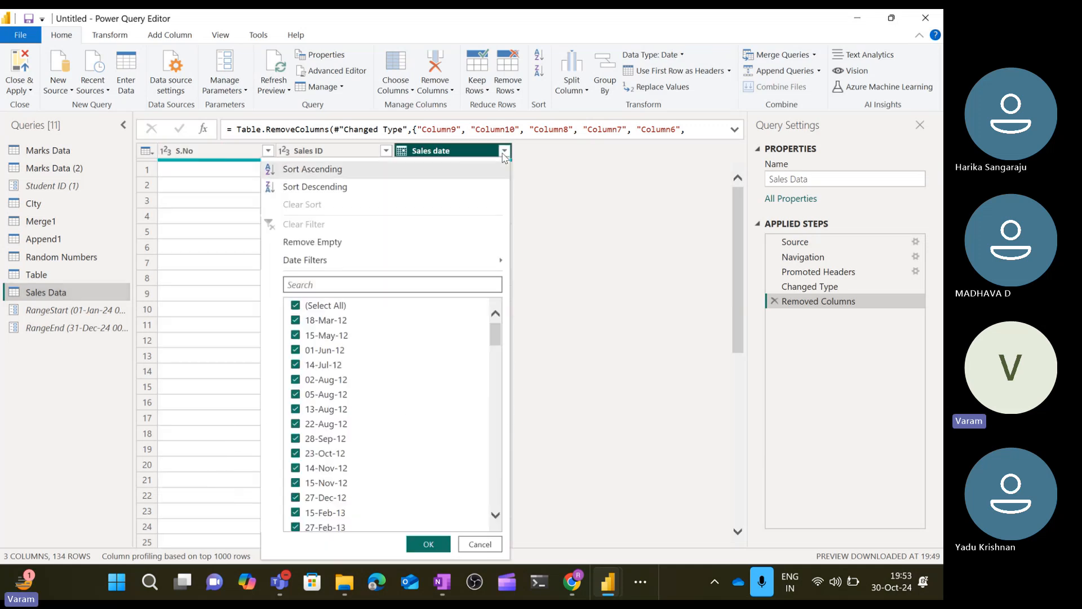
mouse_move(457, 259)
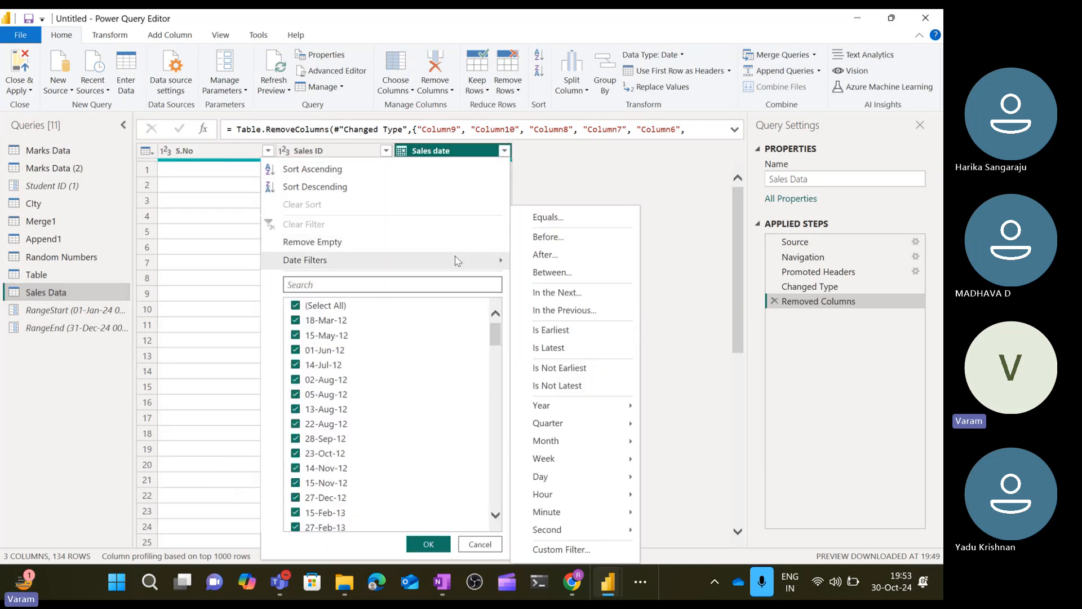
left_click(553, 273)
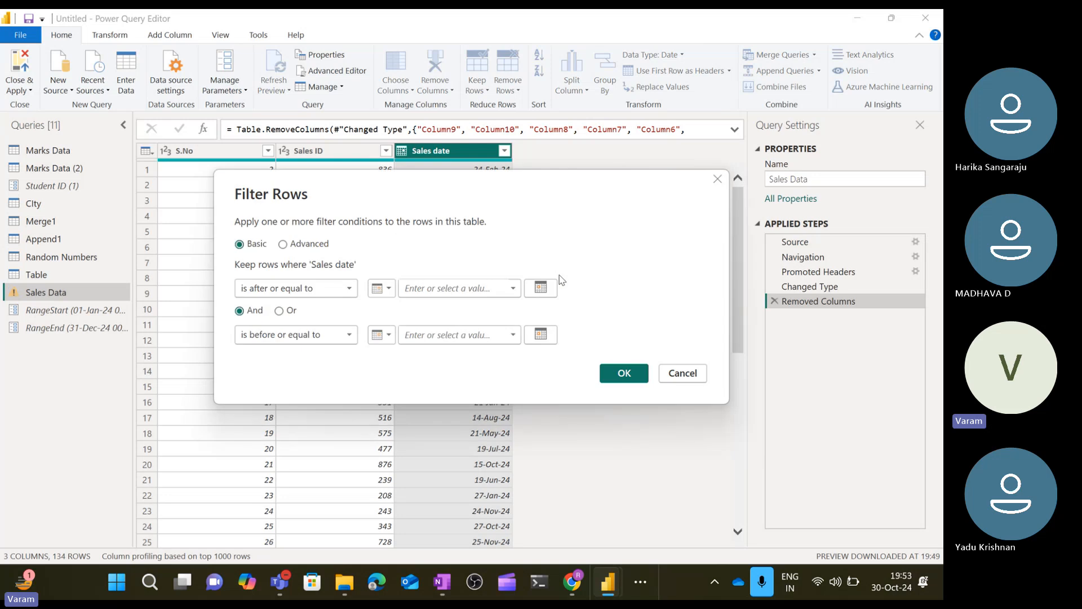
left_click(338, 292)
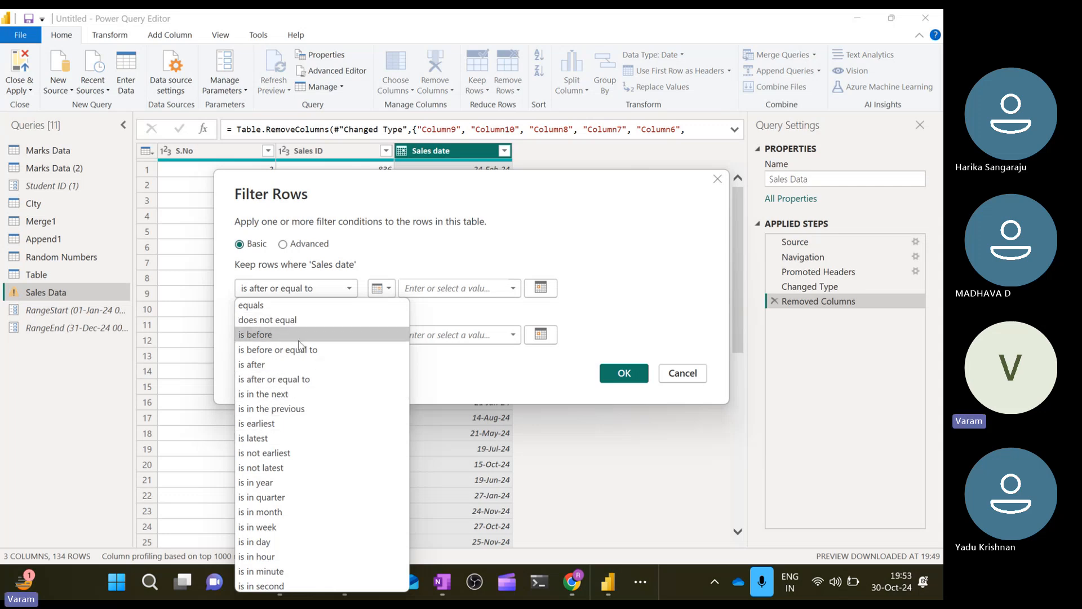
left_click(308, 379)
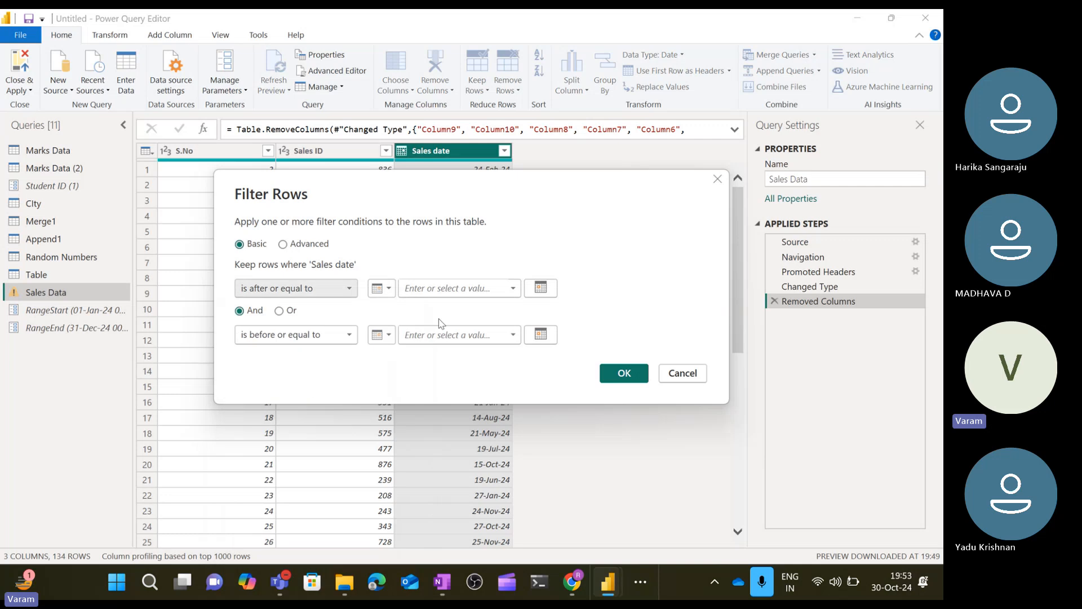
left_click(381, 288)
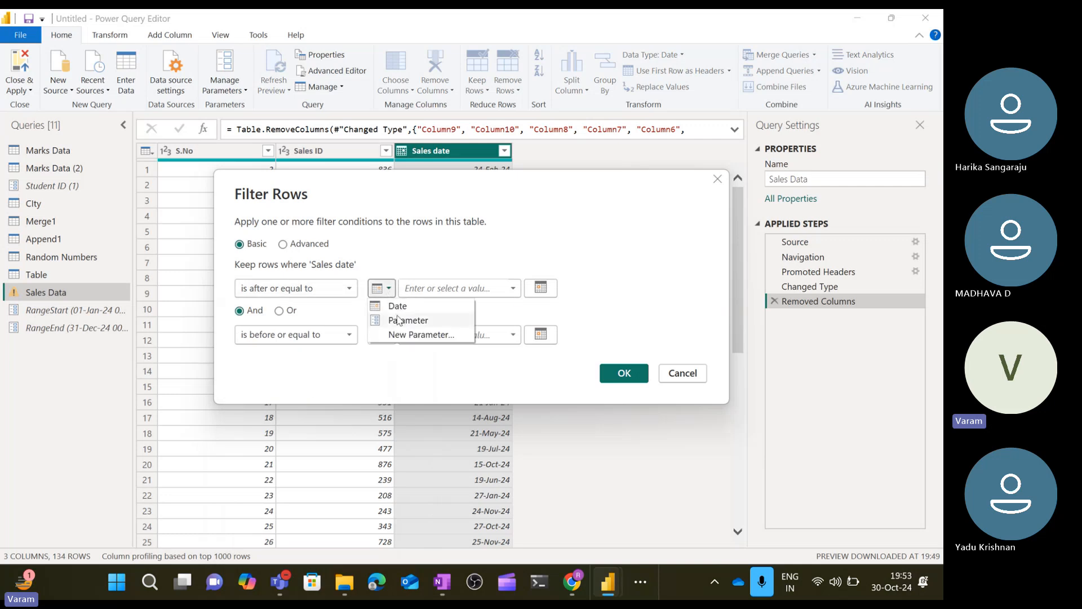
left_click(402, 321)
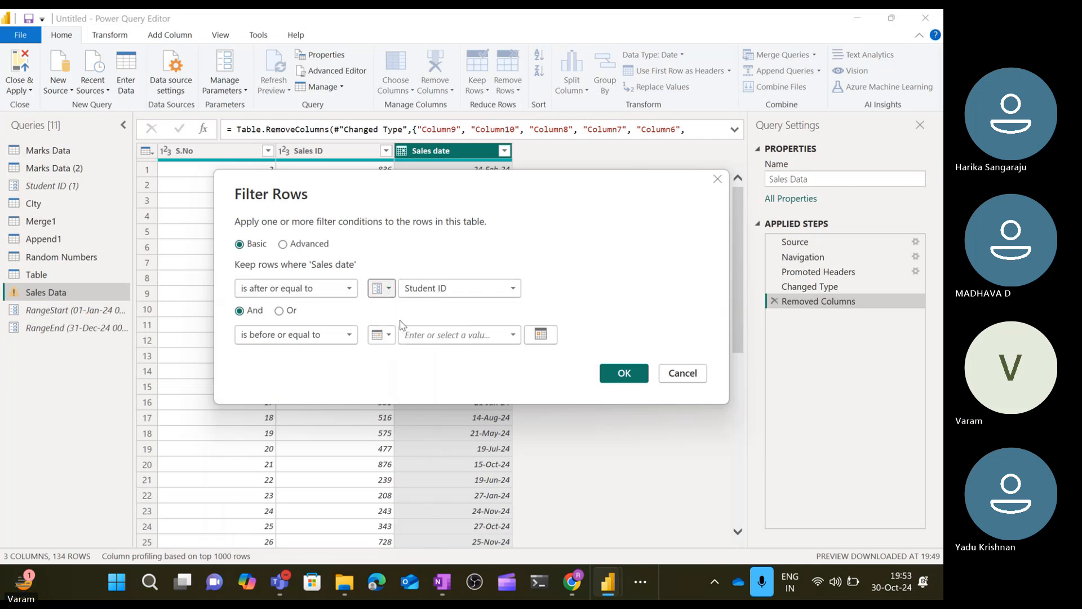
left_click(488, 293)
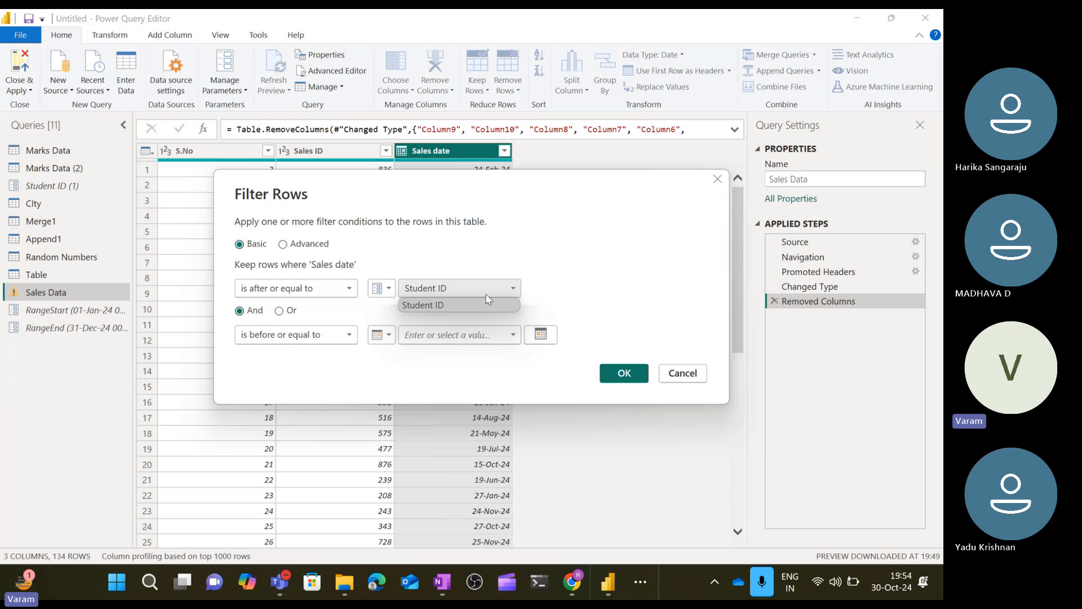
left_click(582, 285)
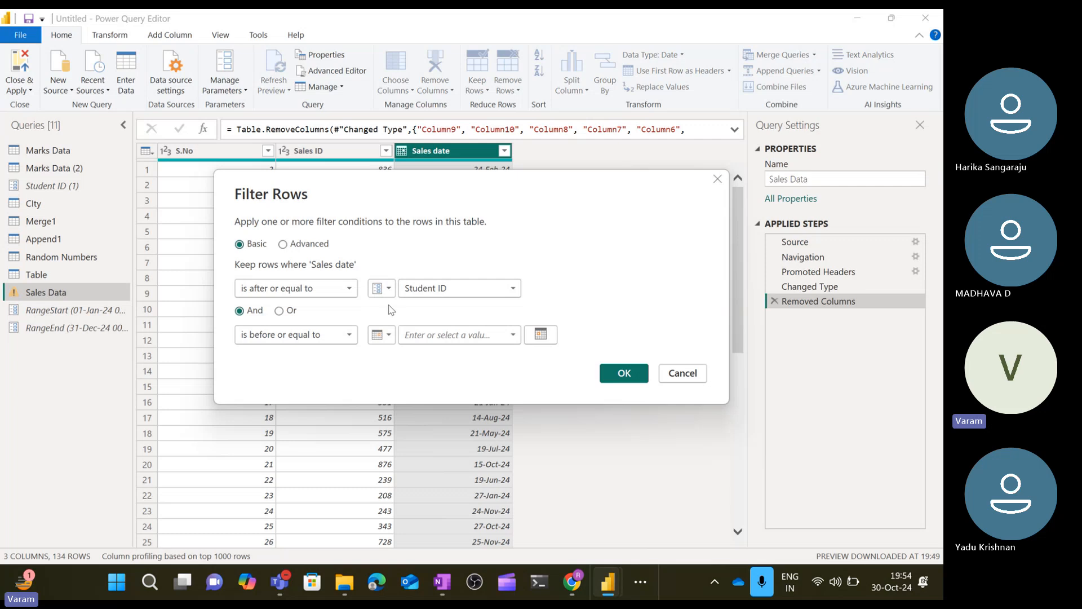
Switch the filter to advanced mode, examine the operator and parameter value options, and cancel the filter.
left_click(283, 244)
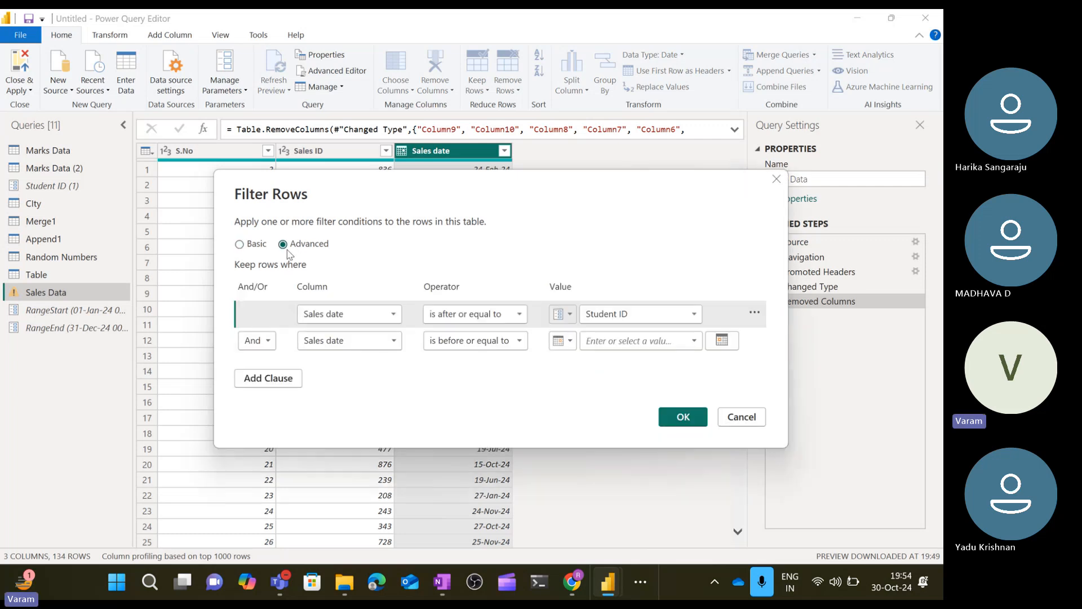
left_click(645, 317)
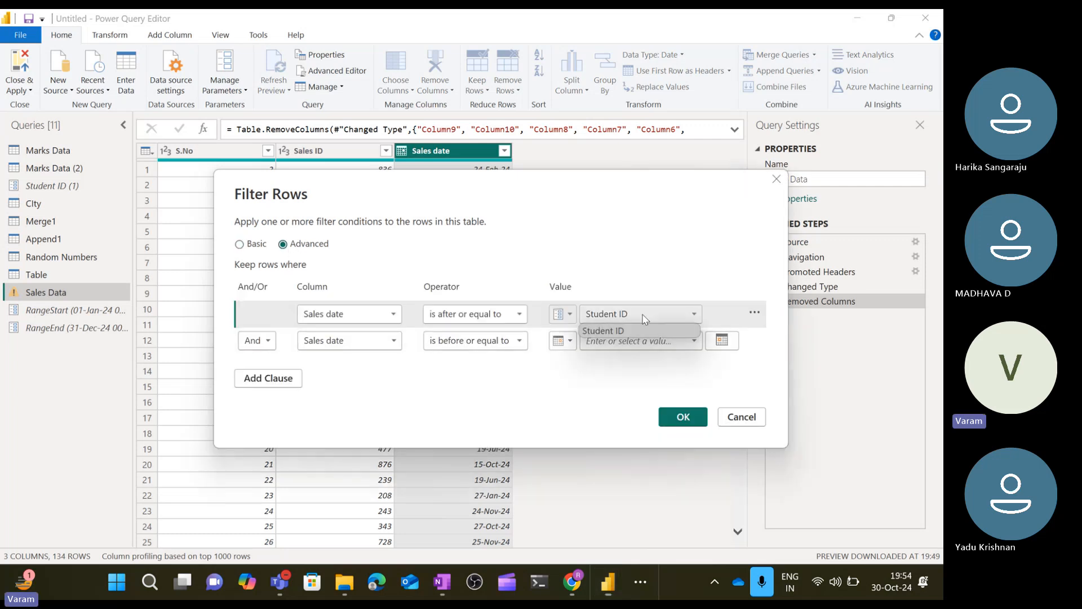
left_click(574, 316)
left_click(572, 314)
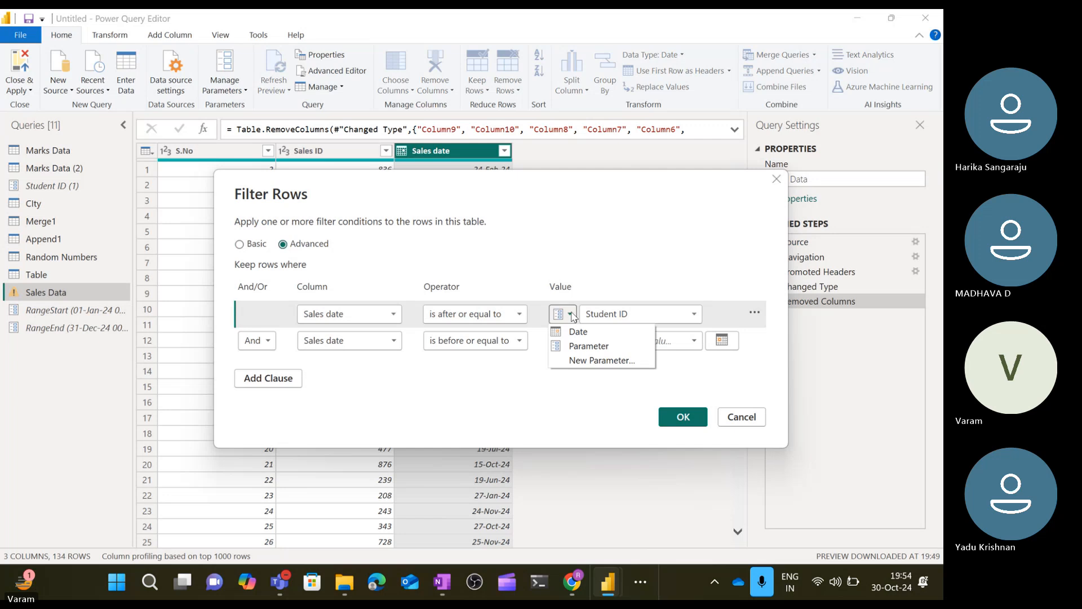
left_click(588, 349)
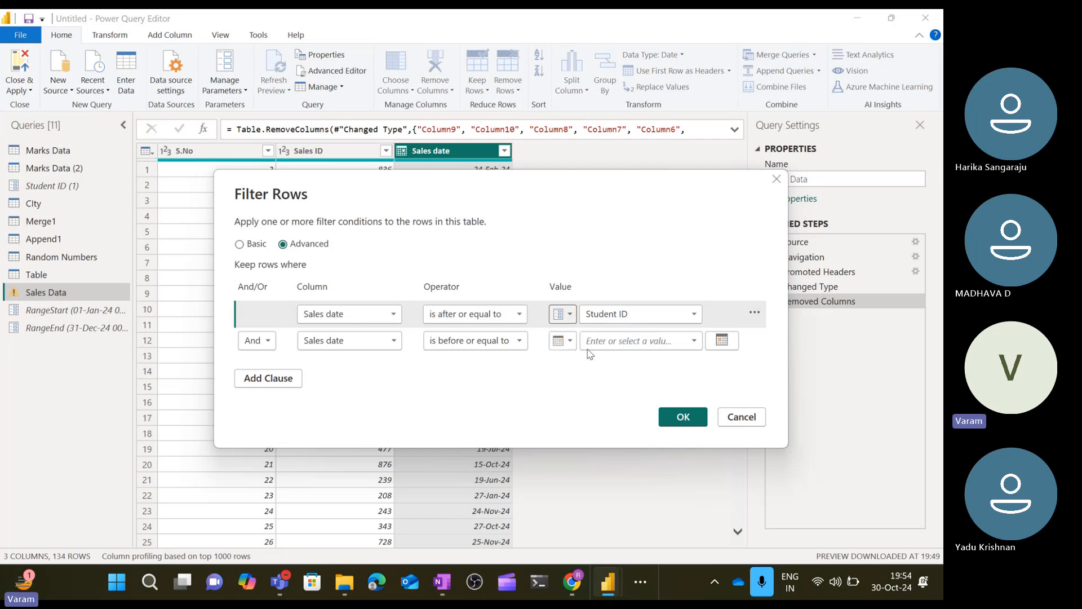
left_click(660, 320)
left_click(665, 293)
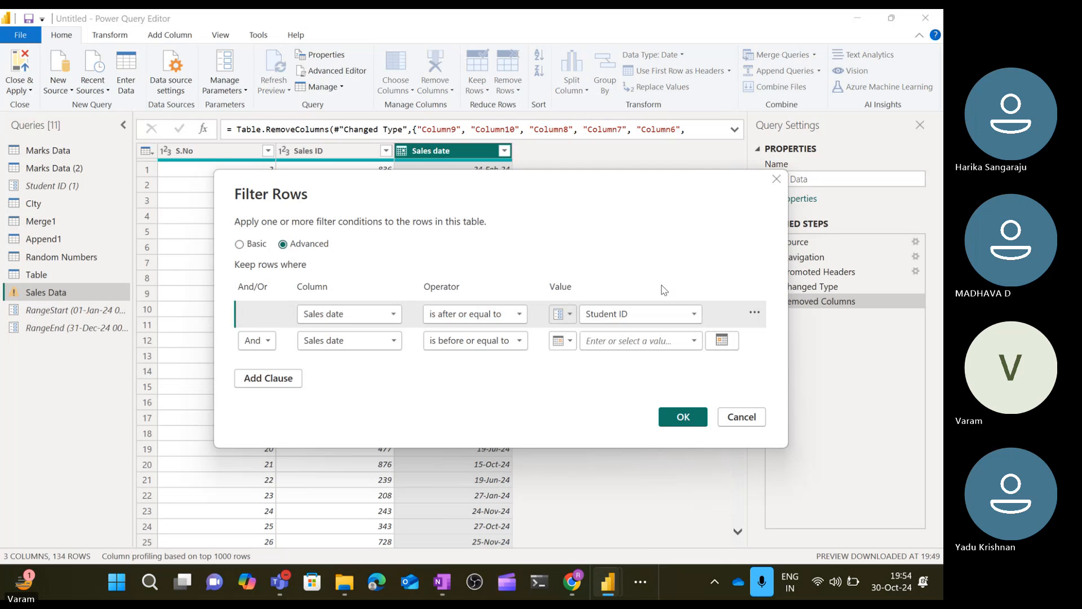
left_click(502, 323)
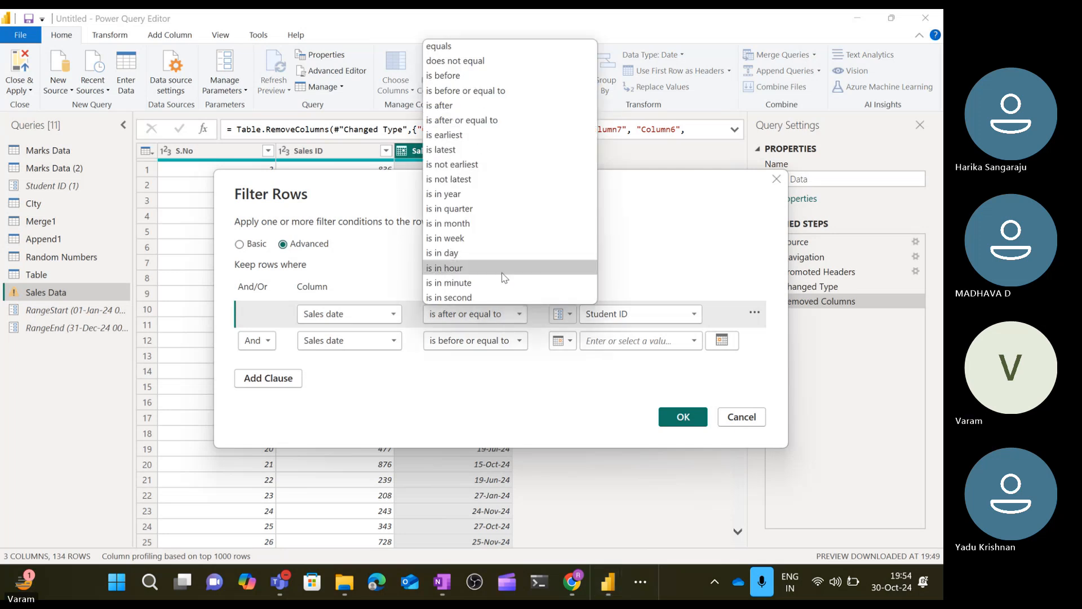
left_click(739, 418)
left_click(737, 420)
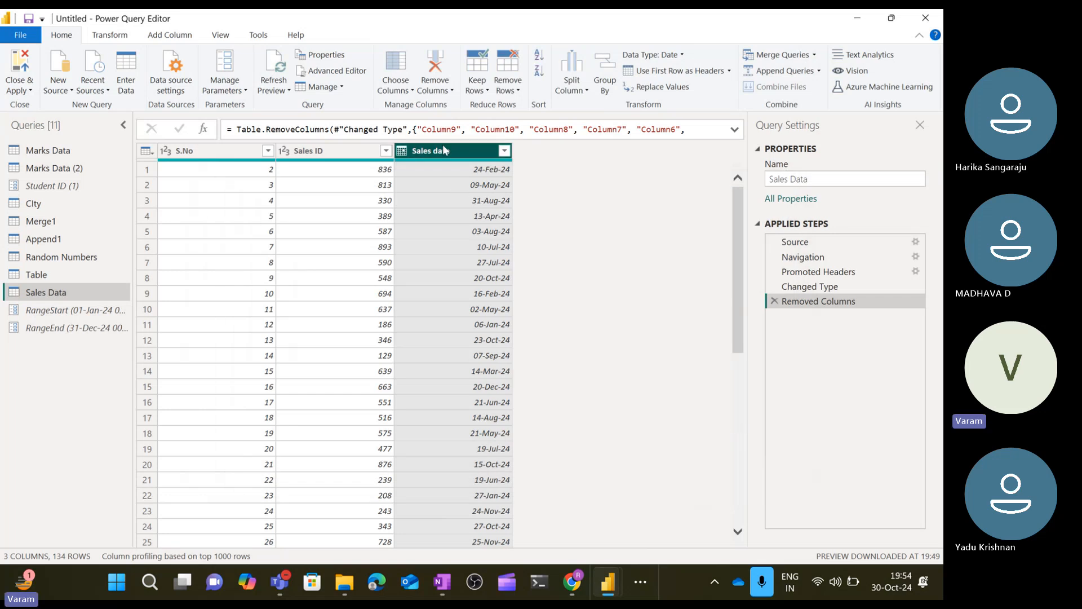
Change the Sales date column's data type to Date/Time.
left_click(443, 252)
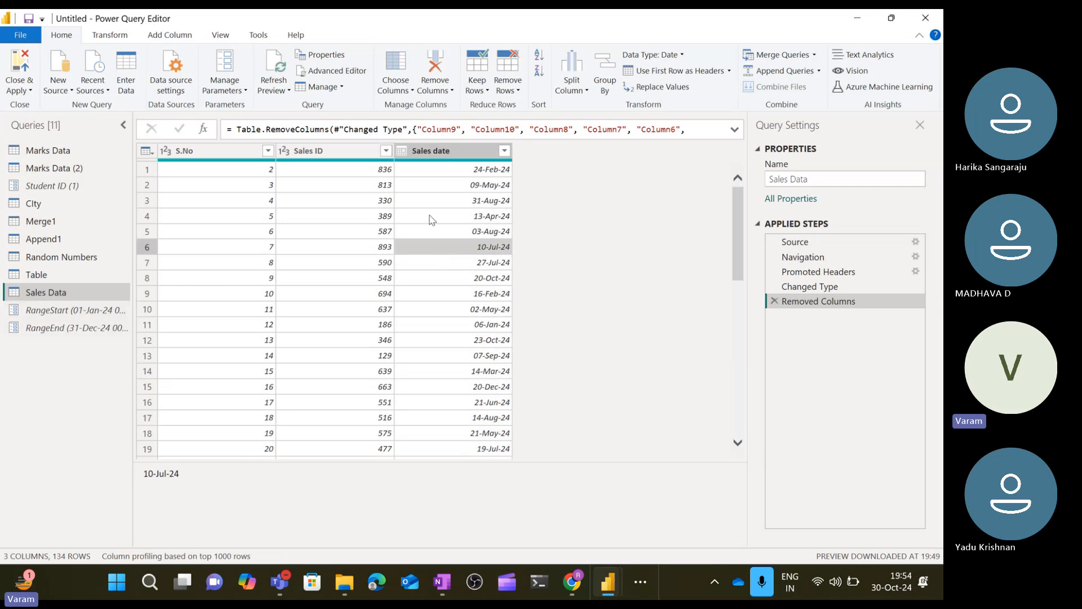
left_click(468, 155)
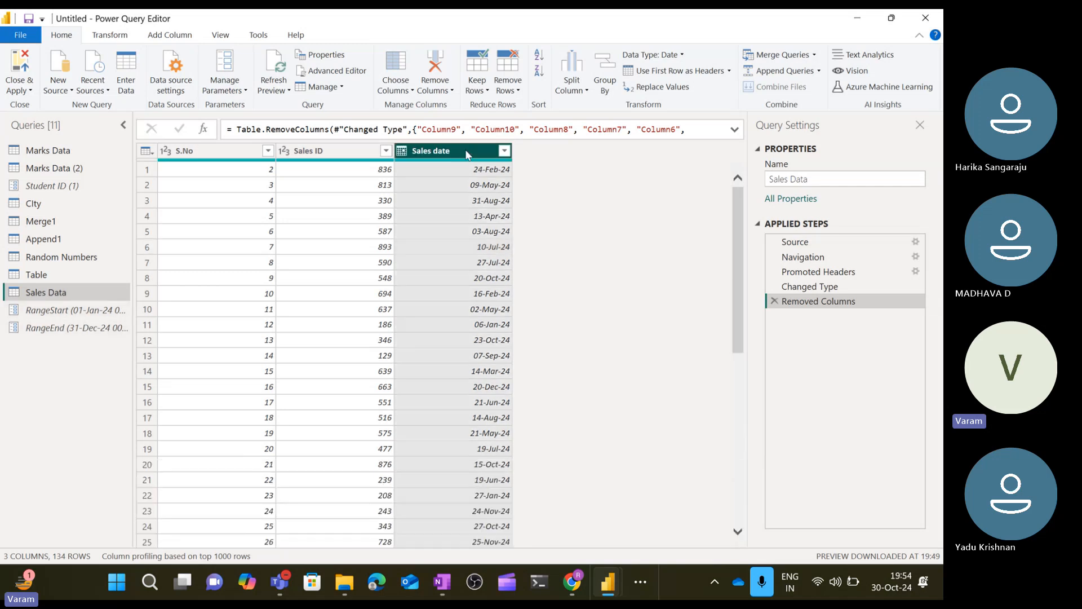
left_click(403, 153)
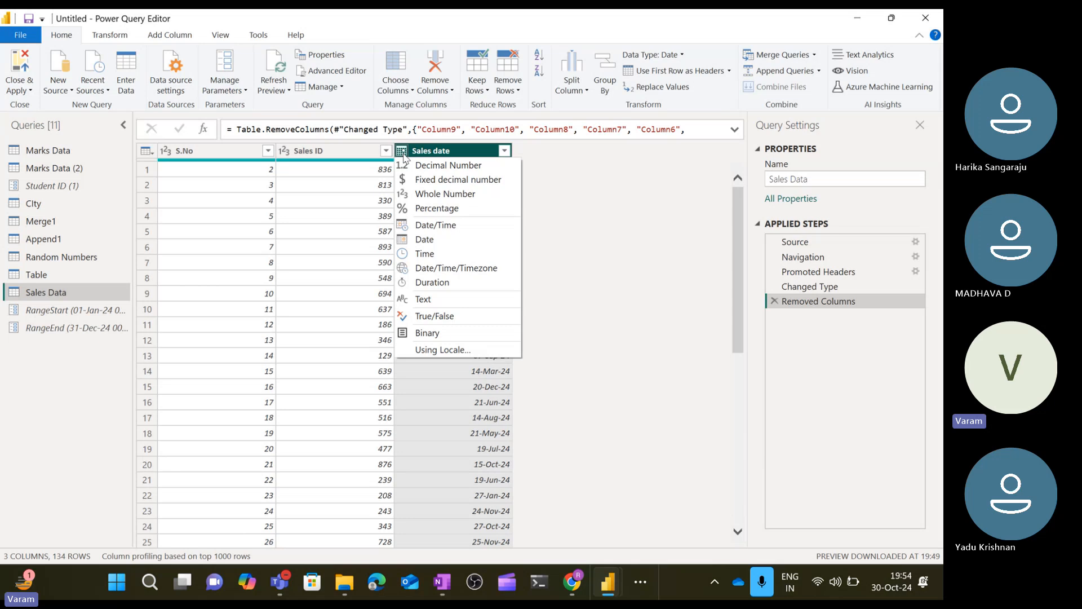
left_click(456, 234)
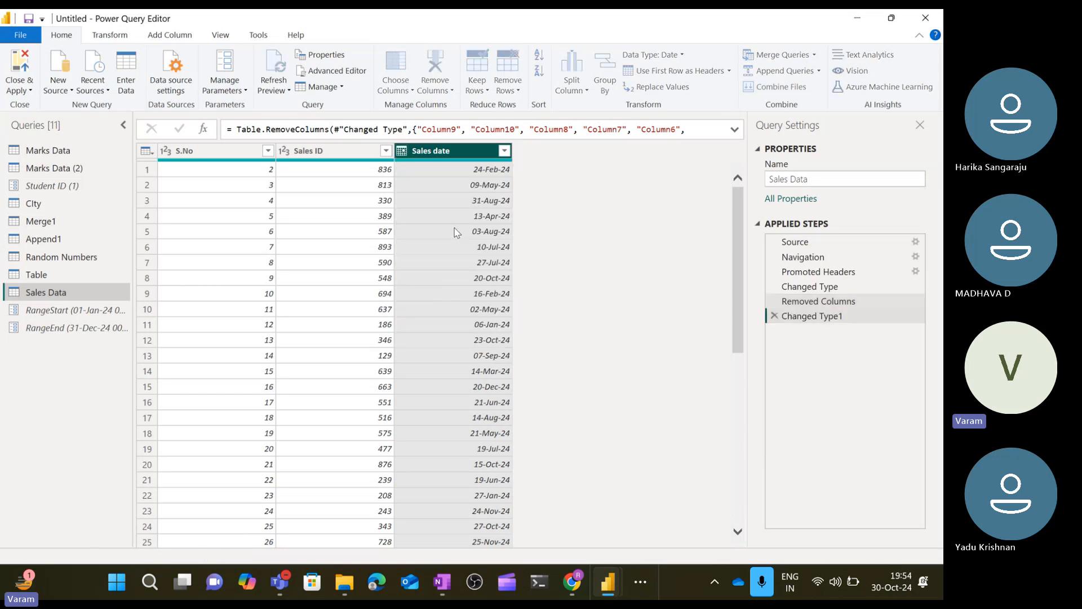
Try a Between filter on Sales date with a parameter start value, then cancel the dialog.
left_click(505, 151)
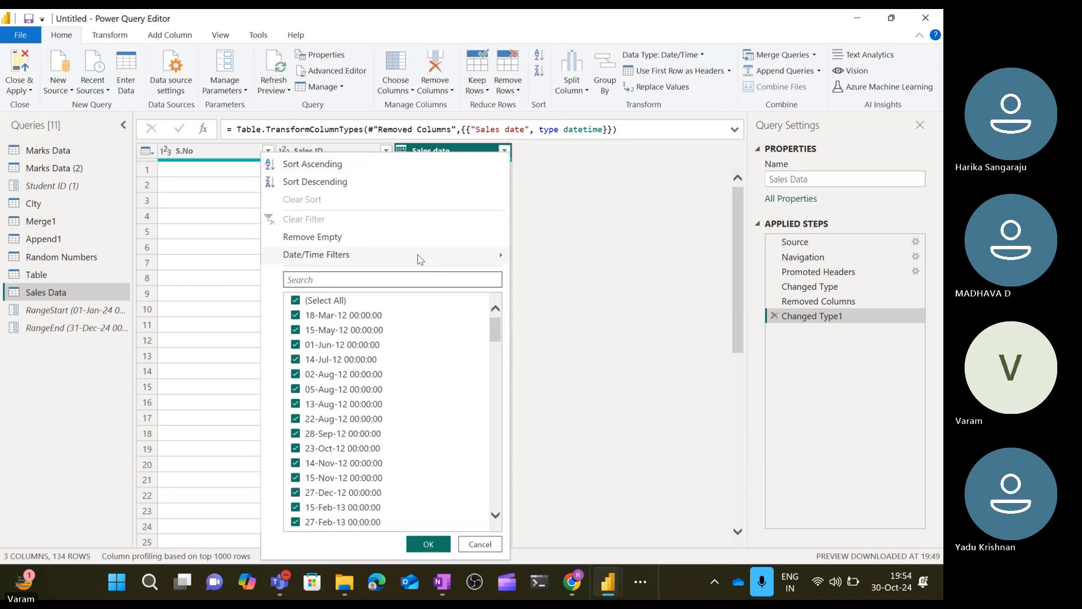
mouse_move(420, 259)
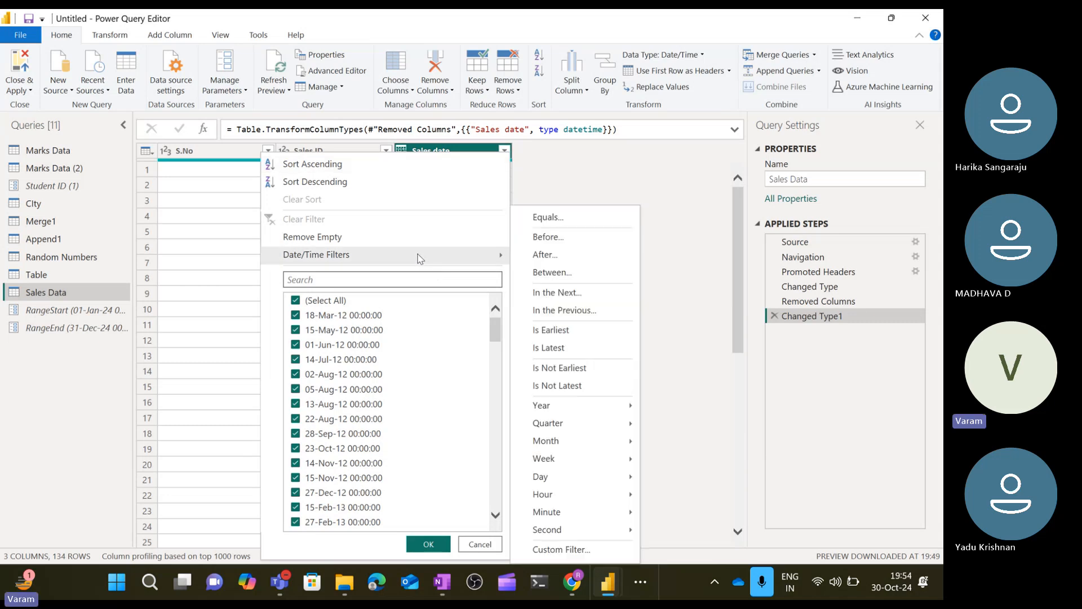
left_click(555, 273)
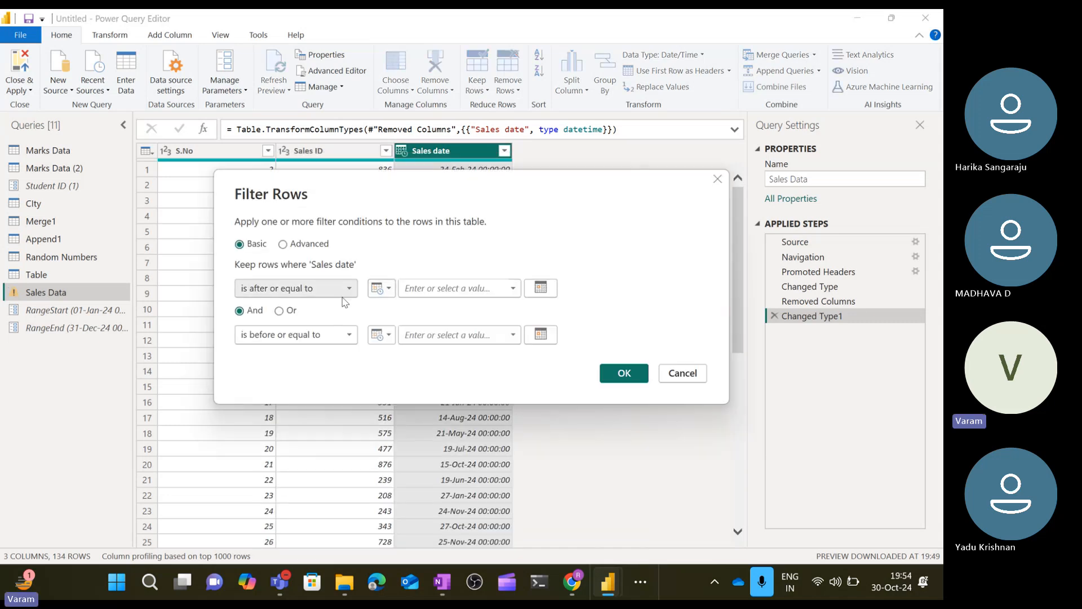
left_click(513, 289)
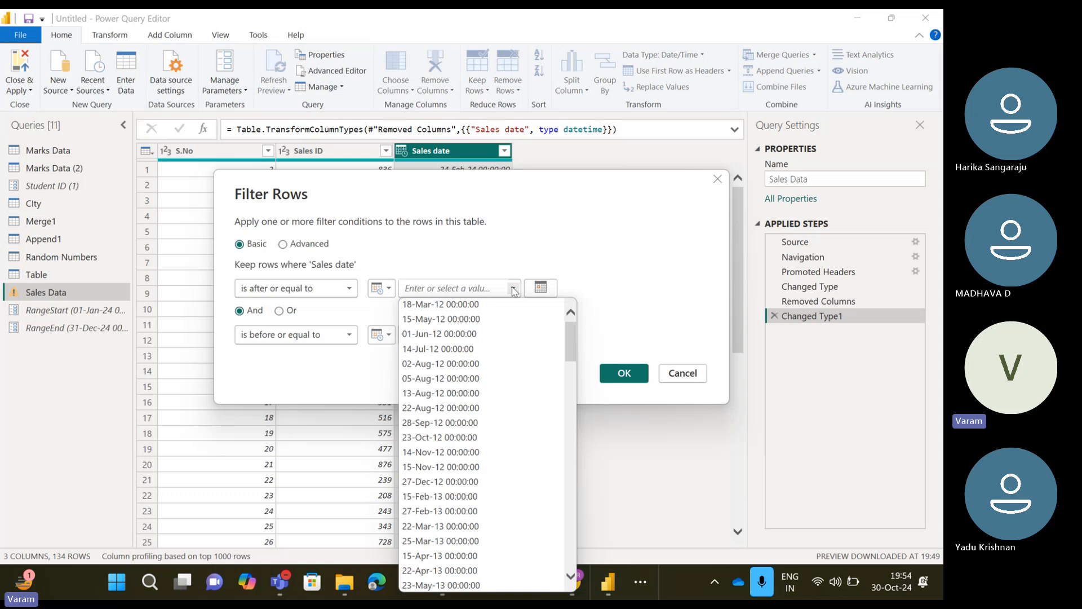
left_click(501, 253)
left_click(389, 288)
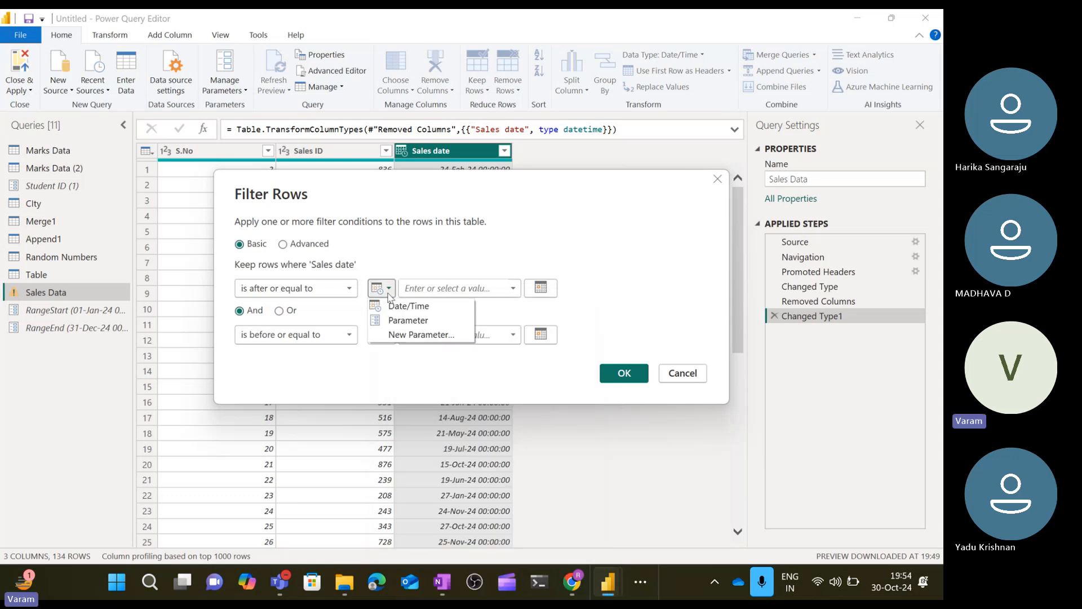
left_click(420, 319)
left_click(483, 298)
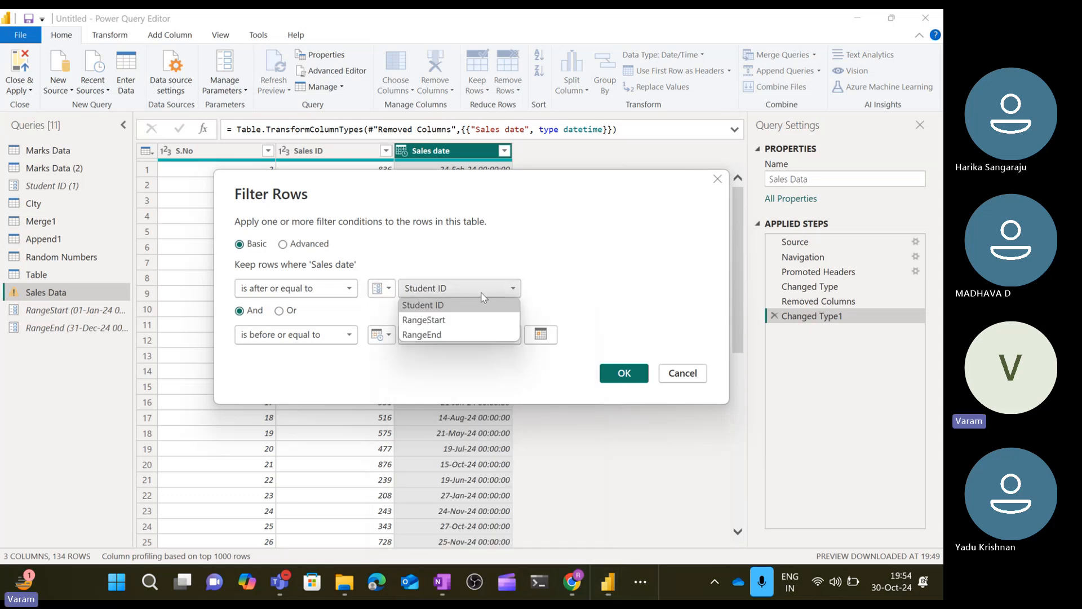
left_click(569, 243)
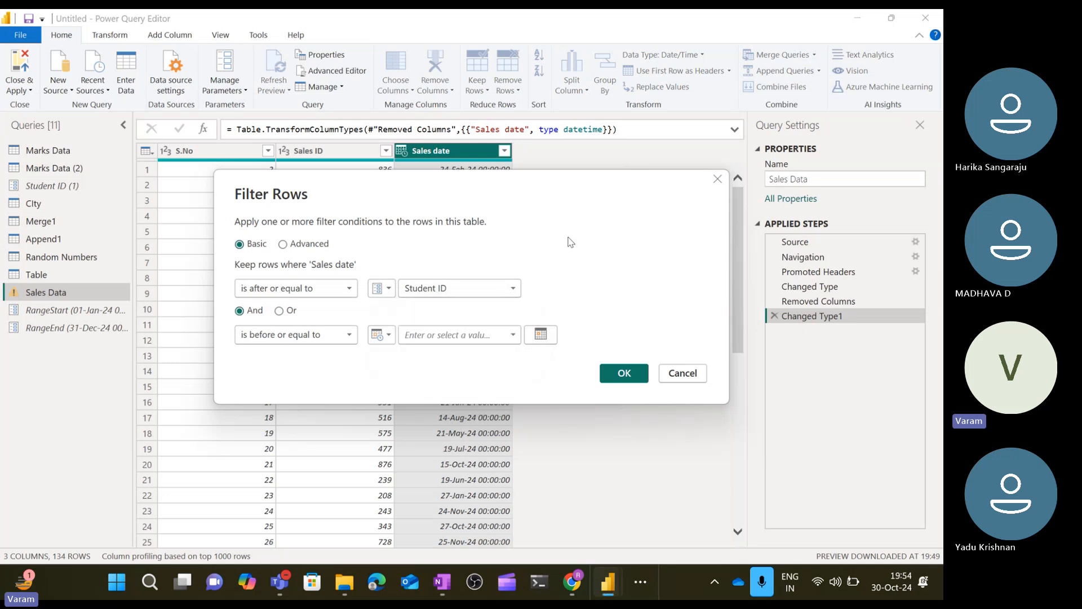
left_click(682, 373)
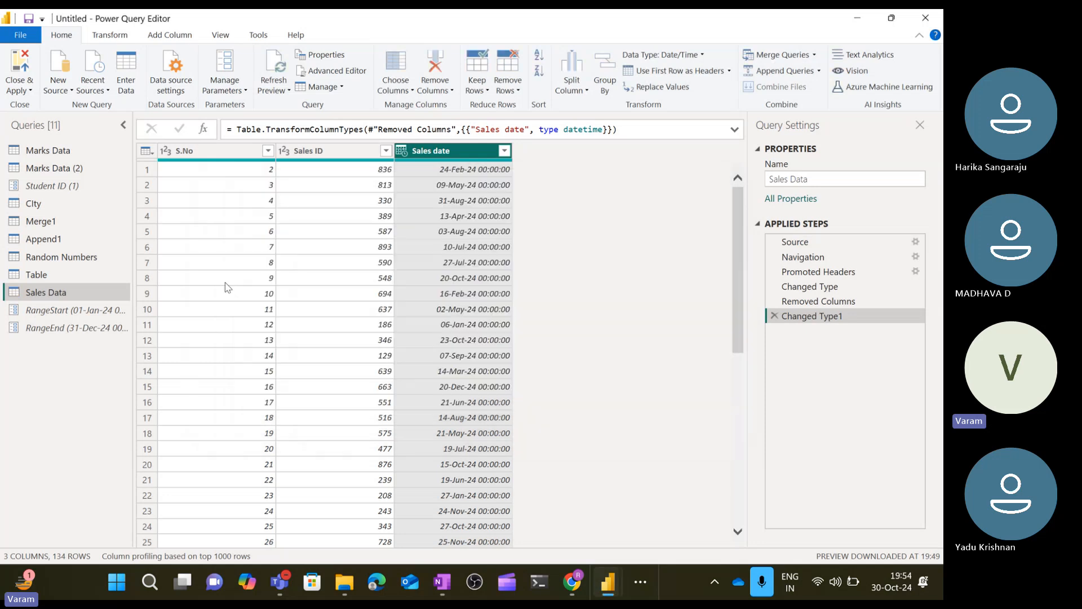
Review the RangeStart parameter's settings and the RangeEnd parameter's current value.
left_click(105, 310)
left_click(219, 186)
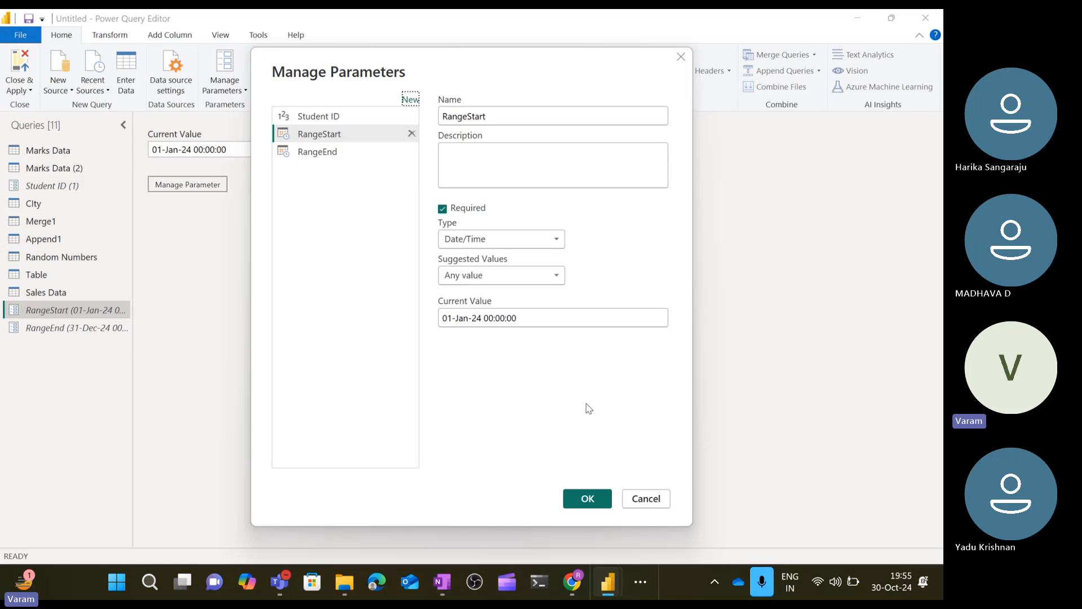
left_click(587, 498)
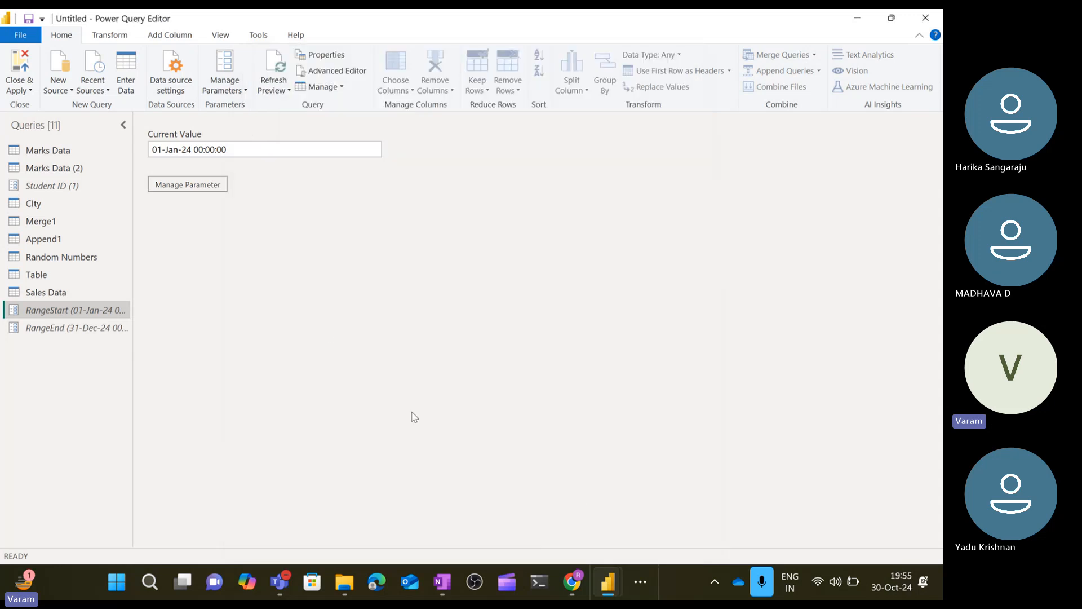
left_click(94, 326)
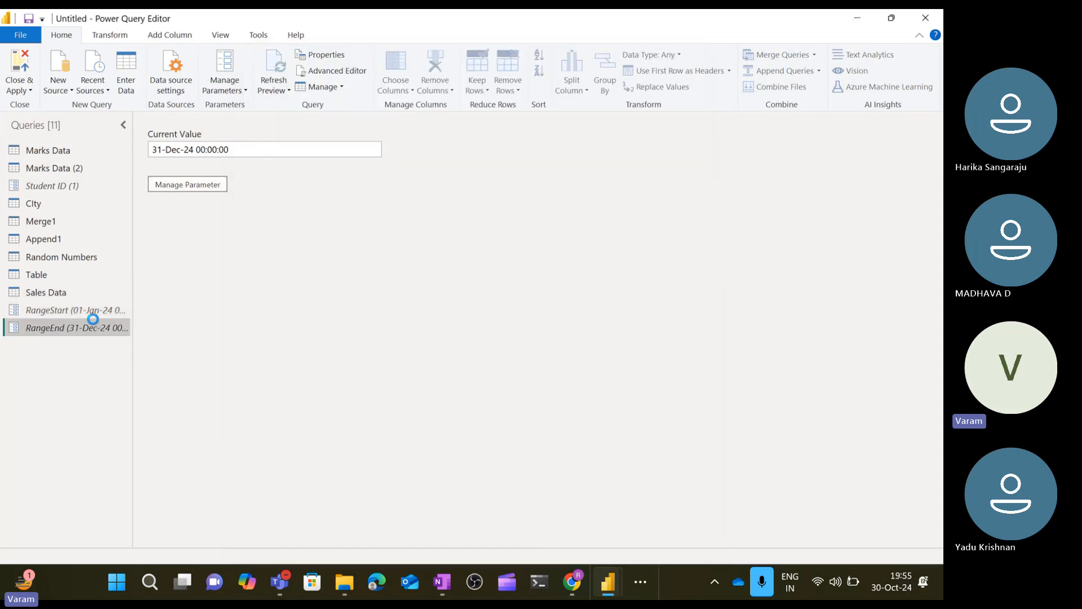
Open a date filter on the Sales data query's Sales date column and set its start condition to the RangeStart parameter.
left_click(62, 294)
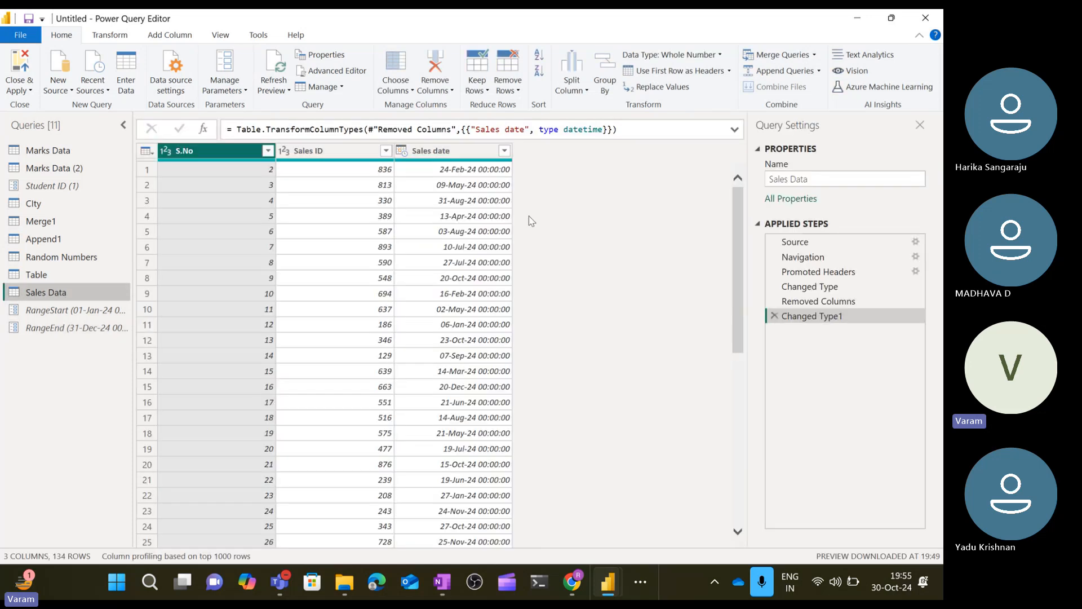
left_click(504, 150)
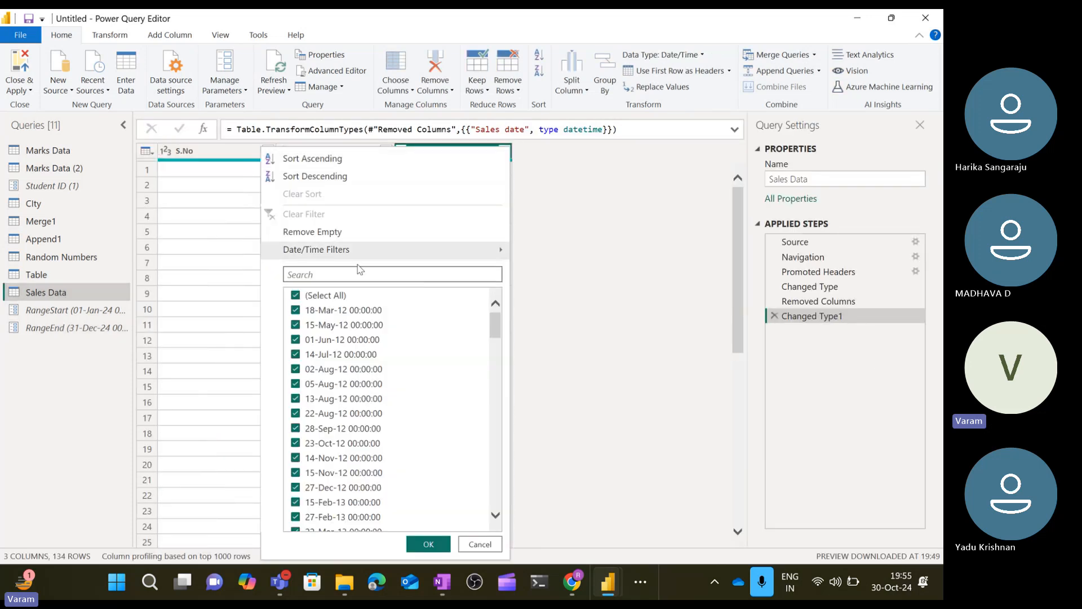
mouse_move(356, 261)
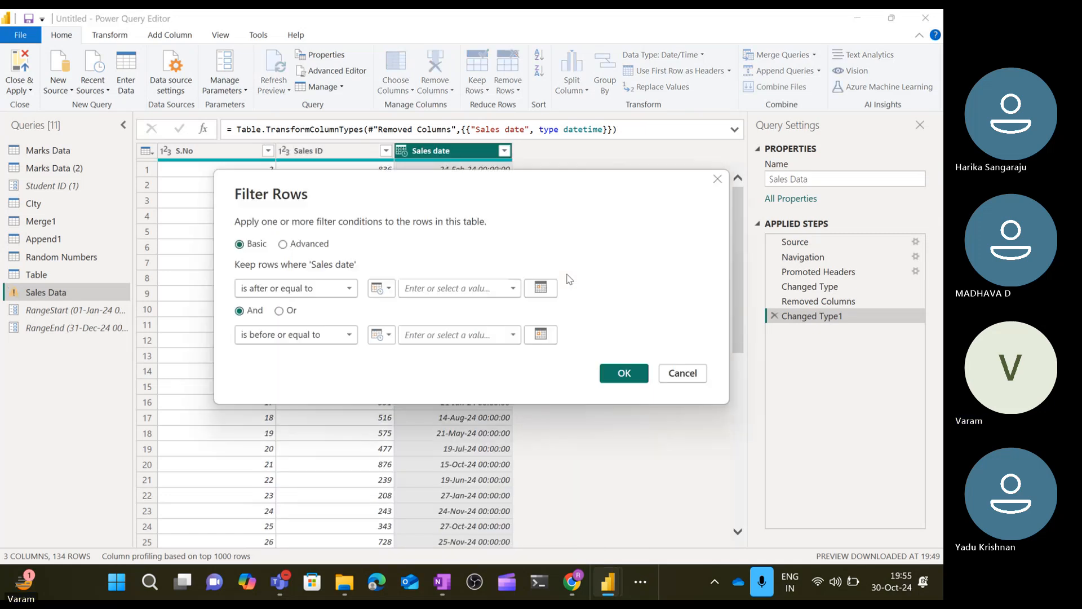
left_click(391, 290)
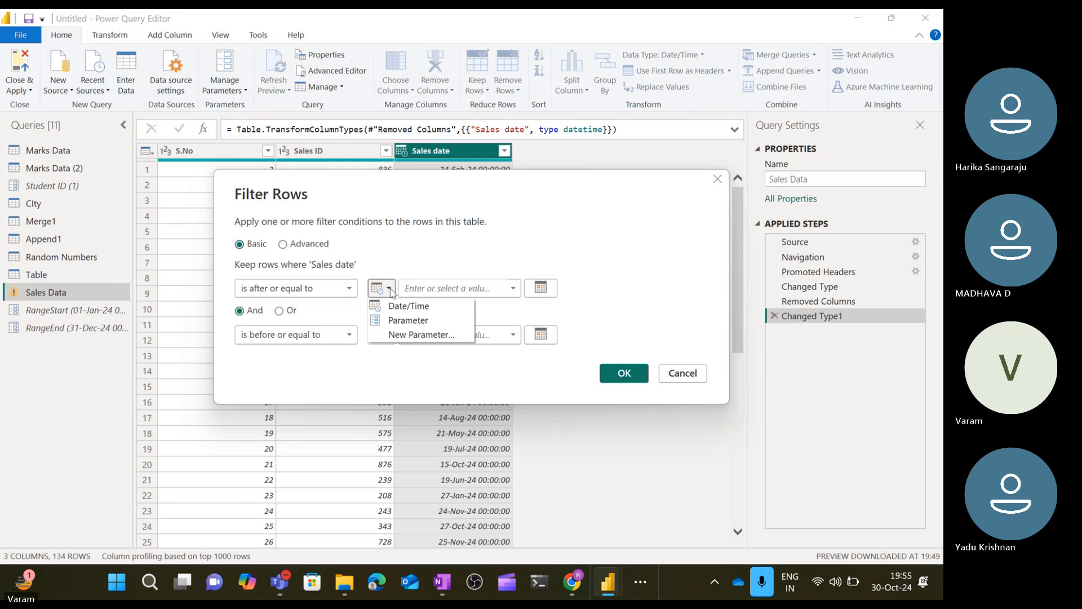
left_click(412, 321)
left_click(451, 289)
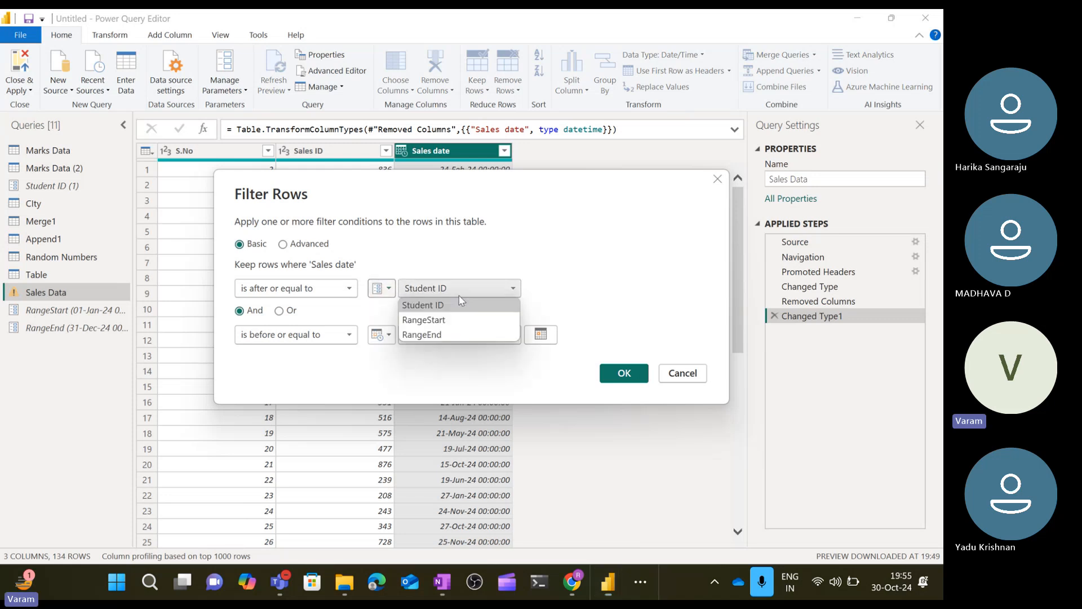
left_click(449, 319)
Set the end condition to 'is before' the RangeEnd parameter, apply the filter, and scroll through the filtered rows.
left_click(337, 338)
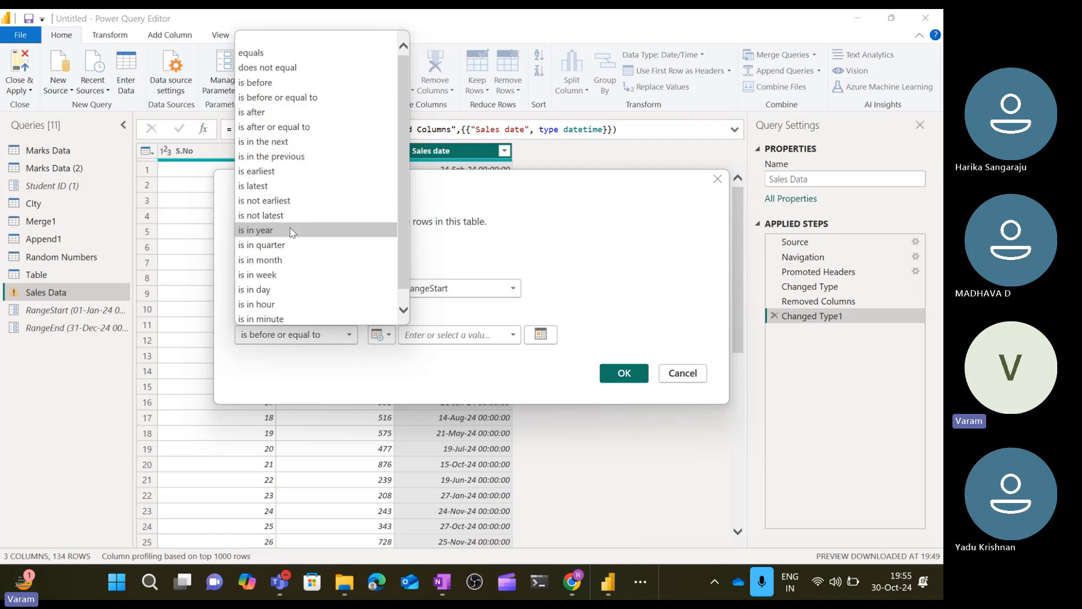
left_click(308, 84)
left_click(389, 337)
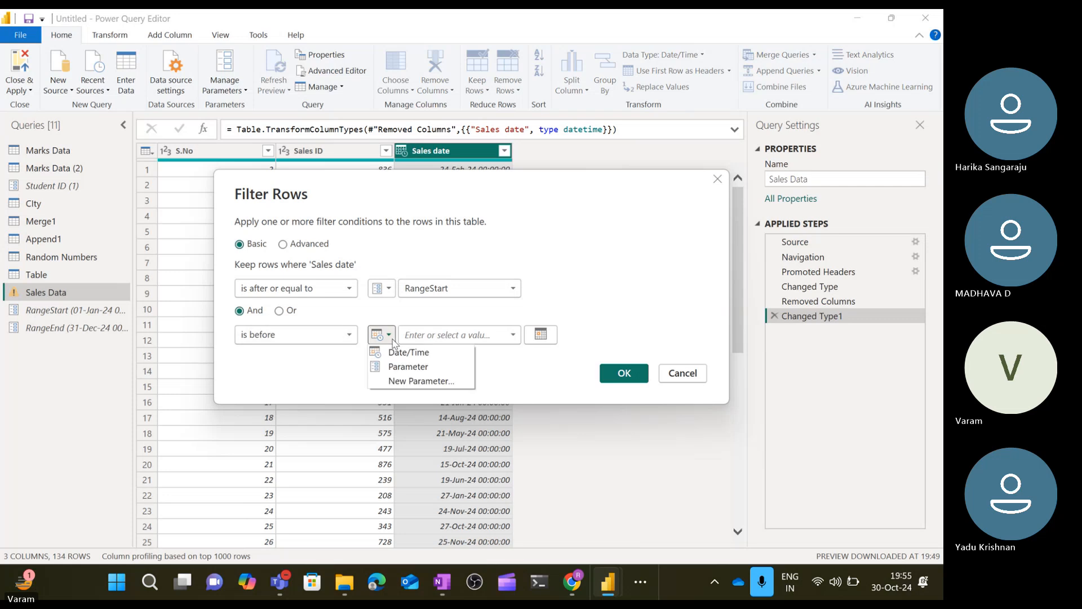
left_click(445, 367)
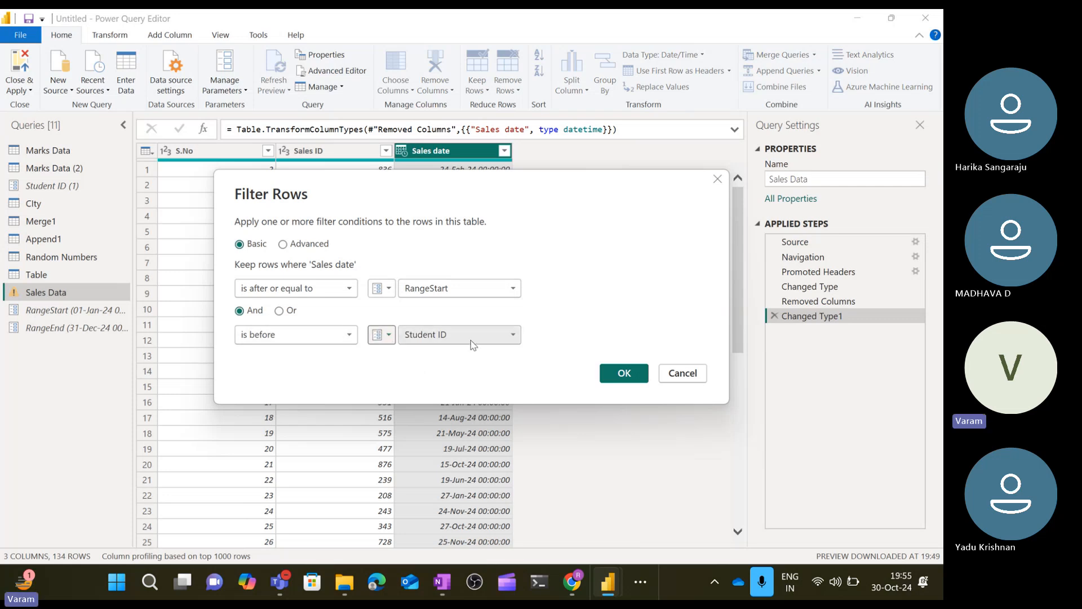
left_click(466, 340)
left_click(460, 382)
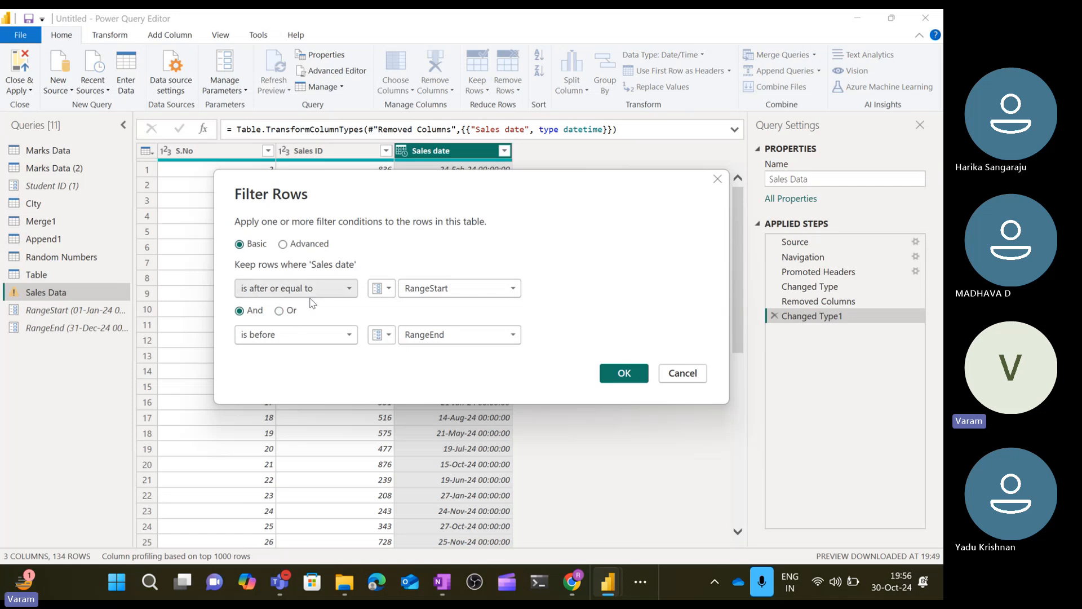
left_click(617, 373)
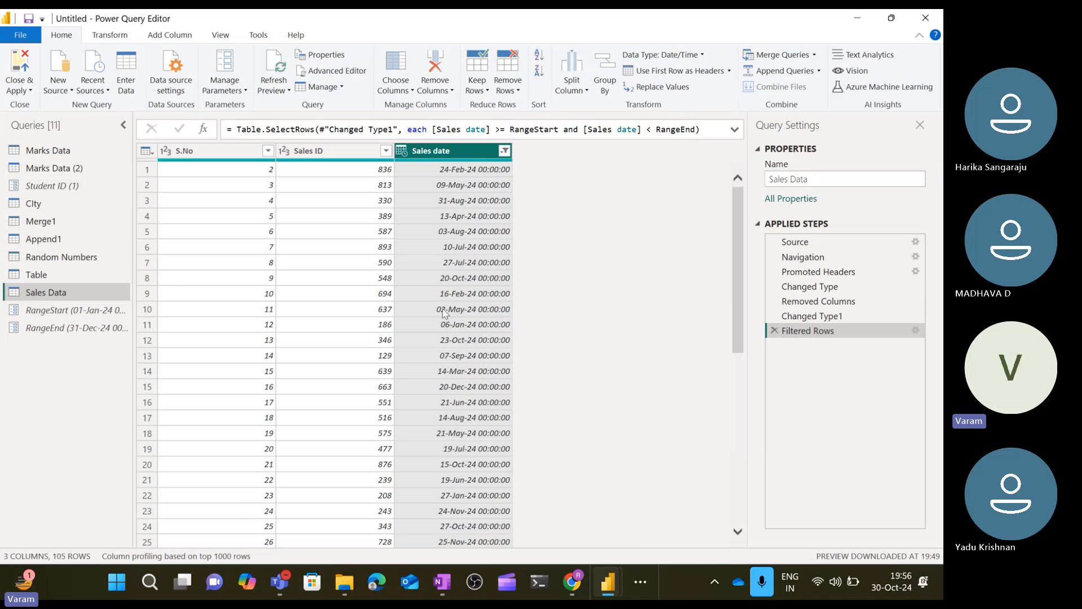
scroll(441, 312, "down", 15)
scroll(442, 312, "down", 9)
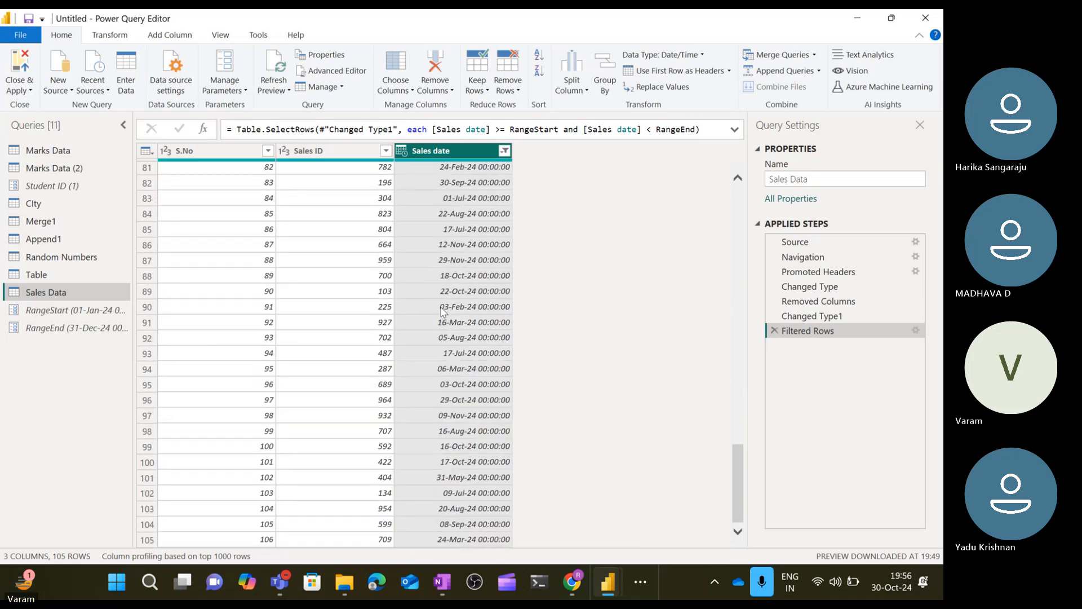
scroll(442, 312, "up", 20)
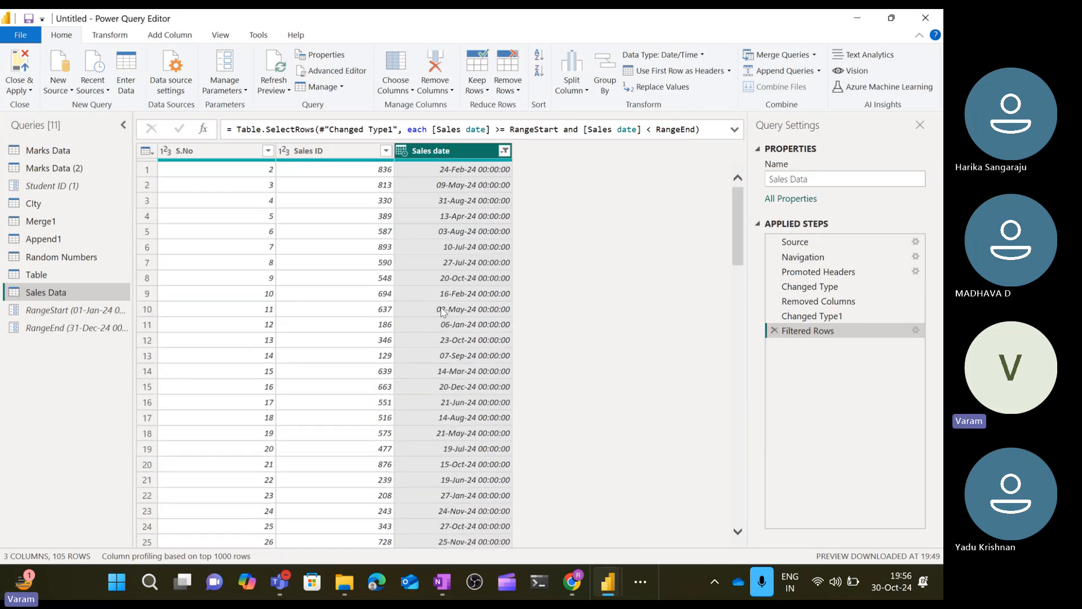
scroll(441, 312, "down", 20)
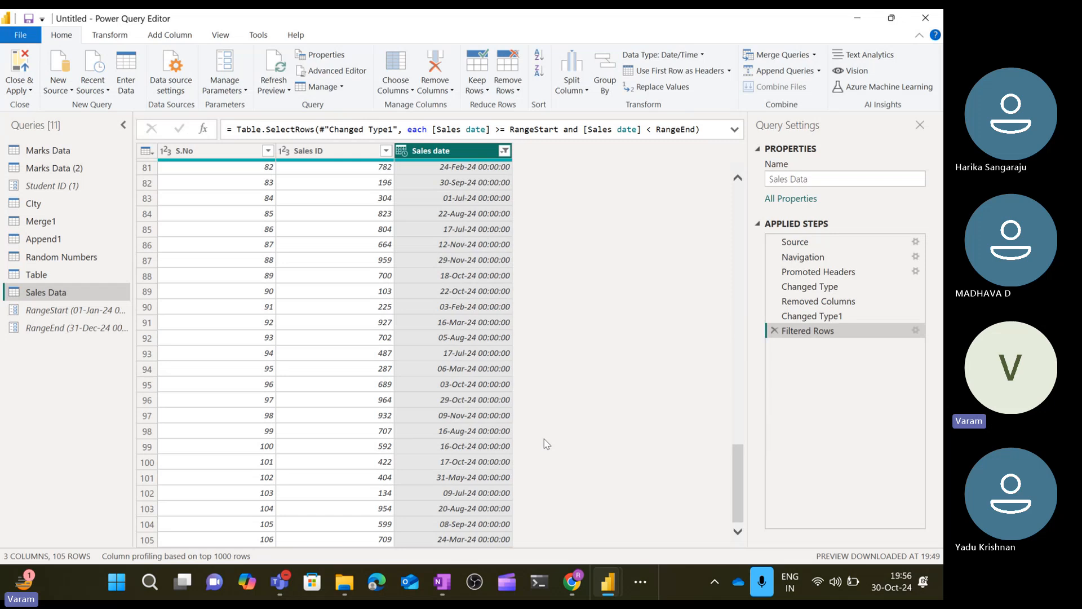
Close the Power Query Editor, applying the changes, and return to the Power BI Desktop window.
left_click(32, 91)
left_click(53, 106)
key("alt+Tab")
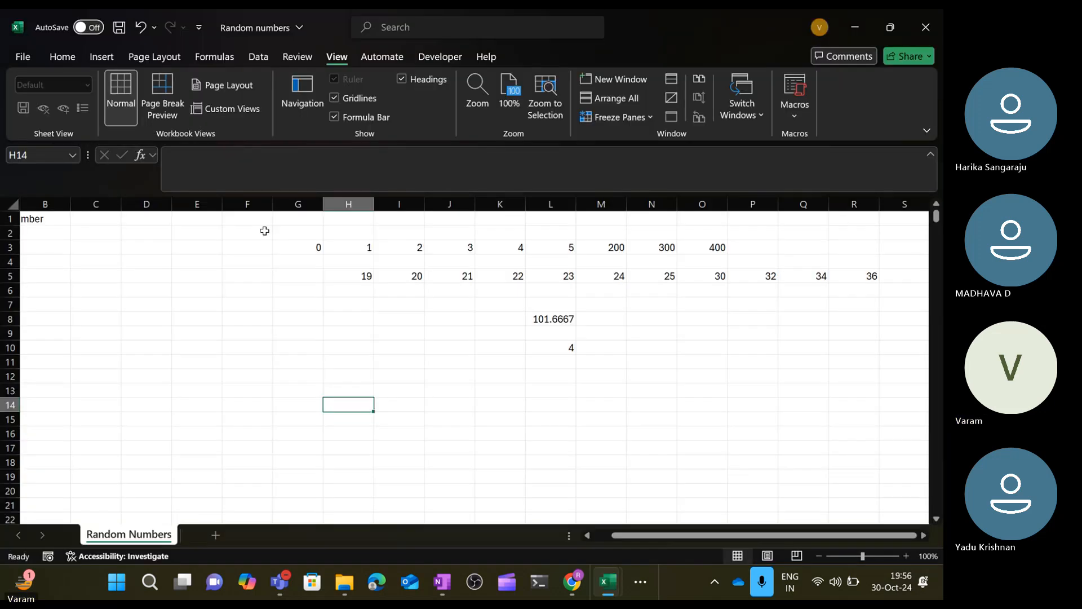
left_click(642, 582)
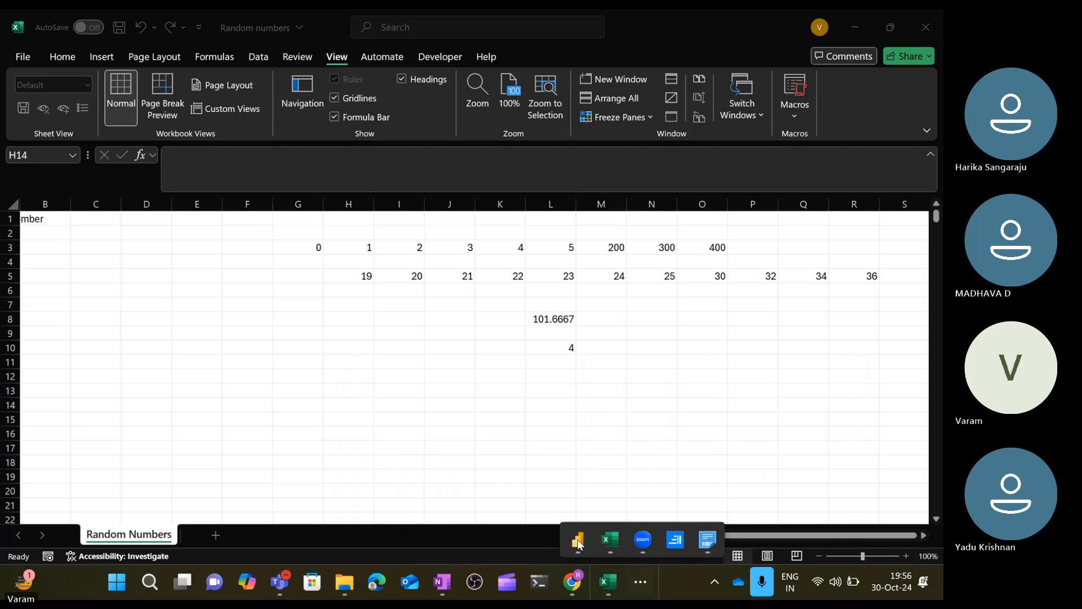
left_click(577, 537)
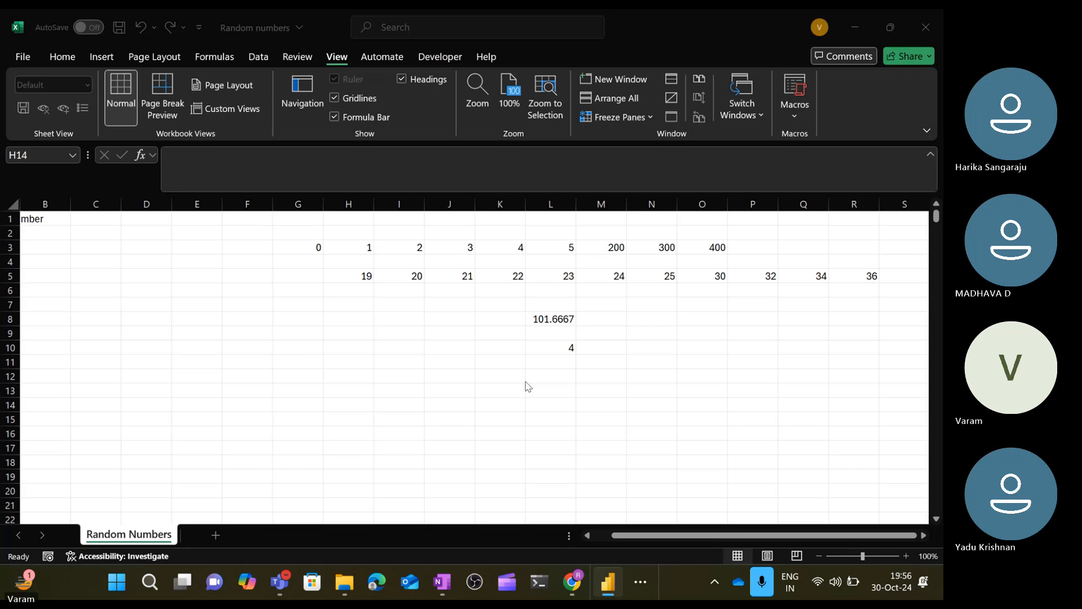
left_click(622, 583)
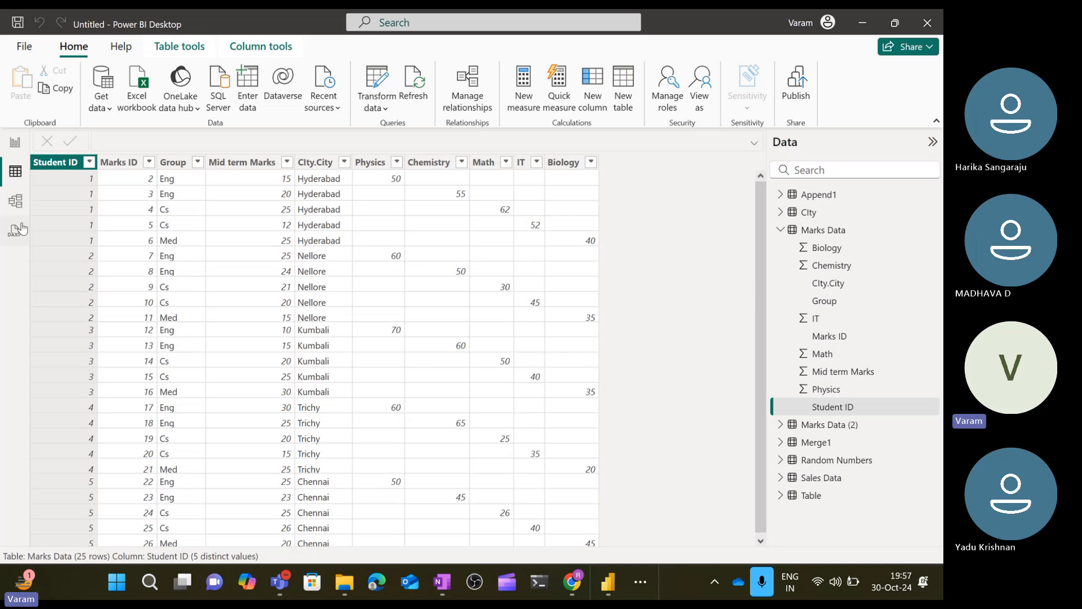
Open incremental refresh settings for the Sales Data table and turn on incrementally refreshing this table.
left_click(17, 147)
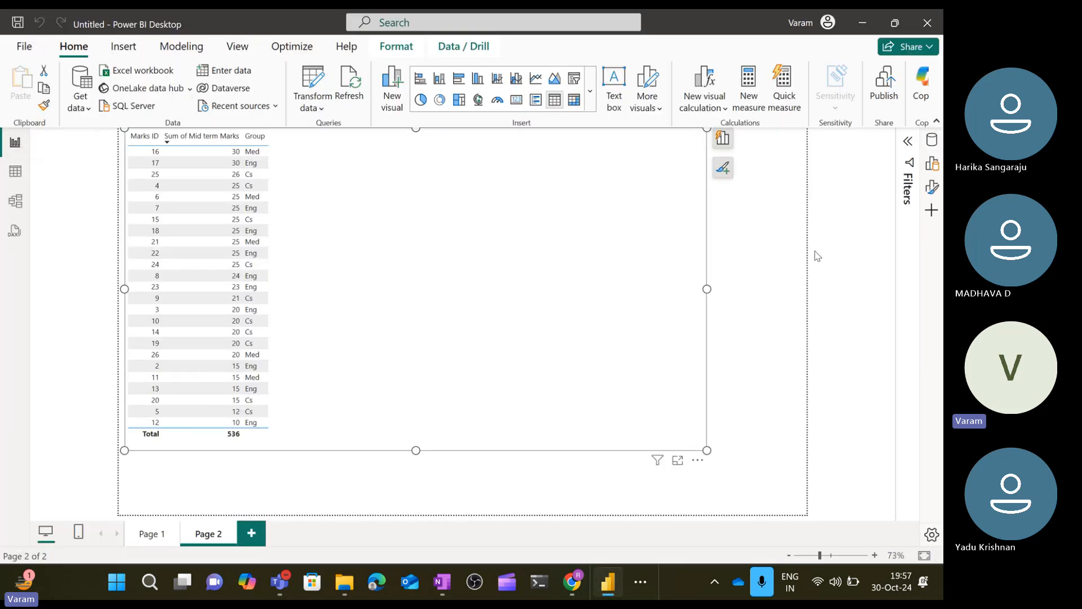
left_click(932, 140)
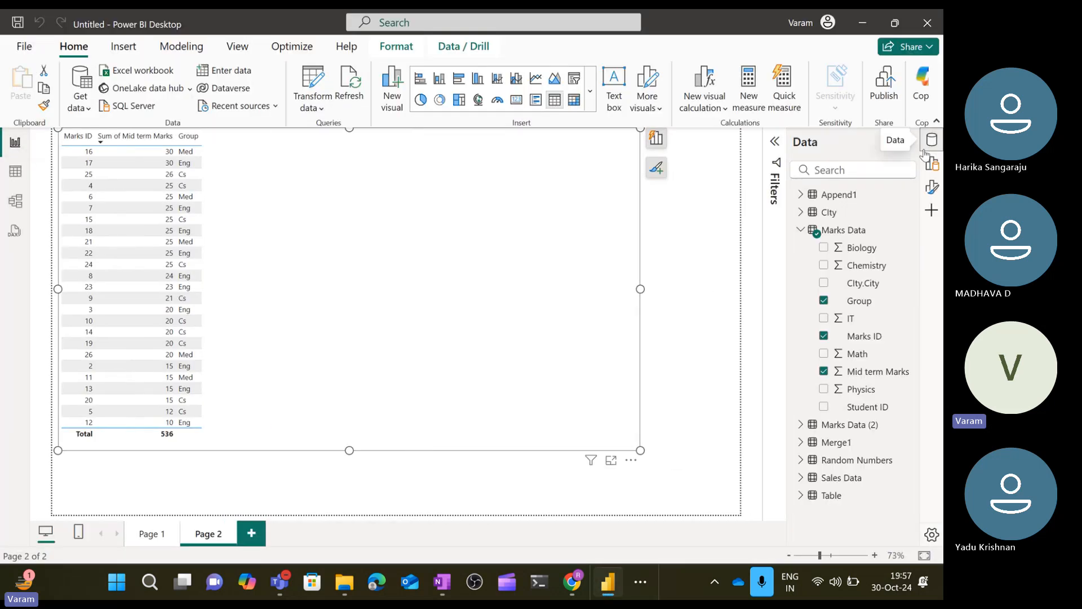
left_click(801, 230)
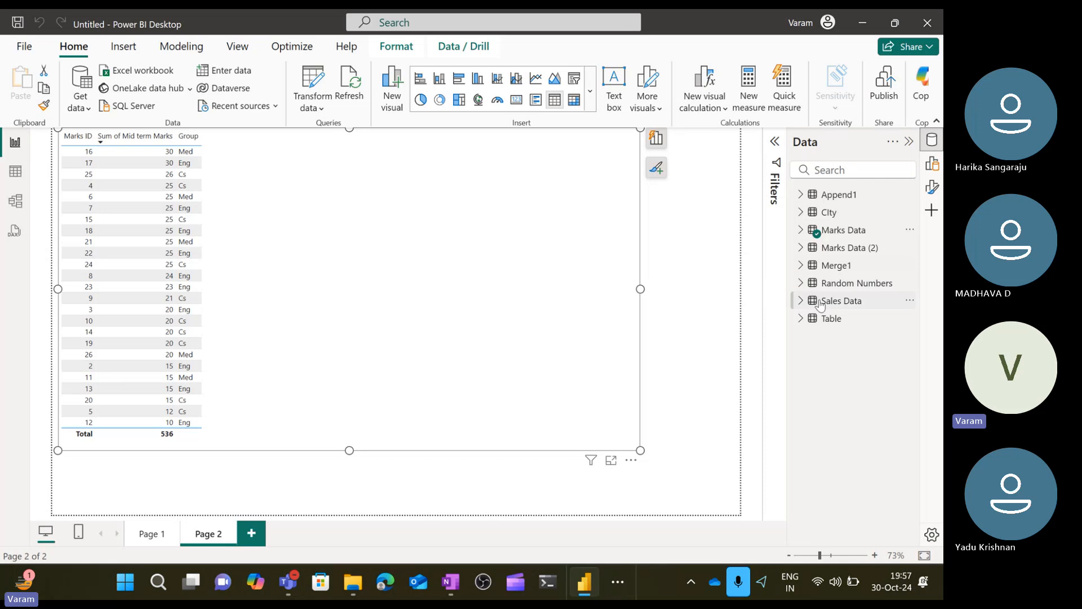
left_click(823, 306)
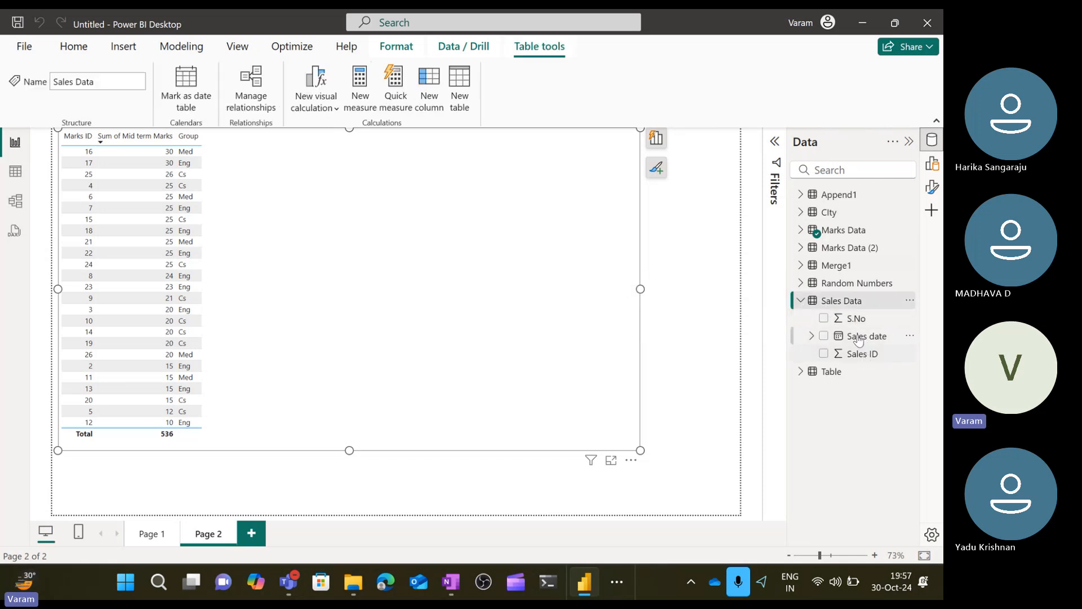
left_click(910, 300)
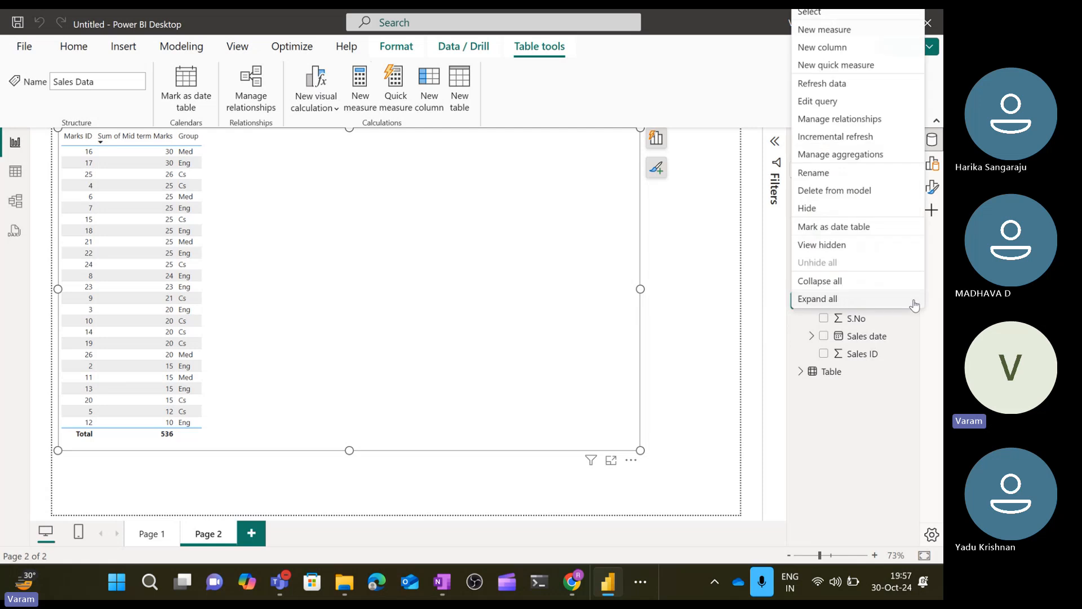
left_click(866, 137)
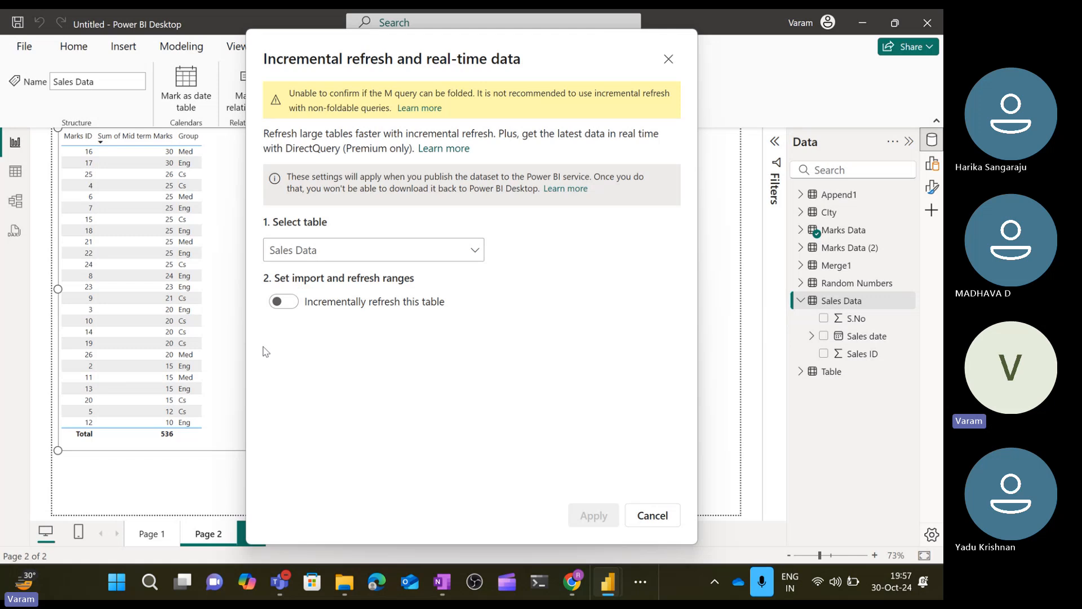
left_click(294, 310)
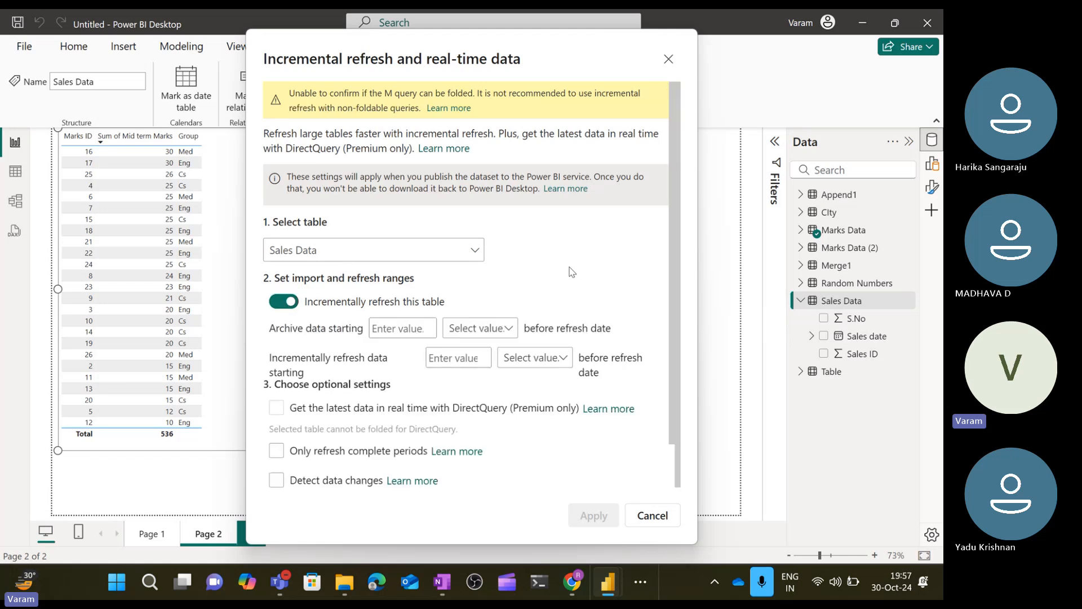
scroll(572, 272, "down", 3)
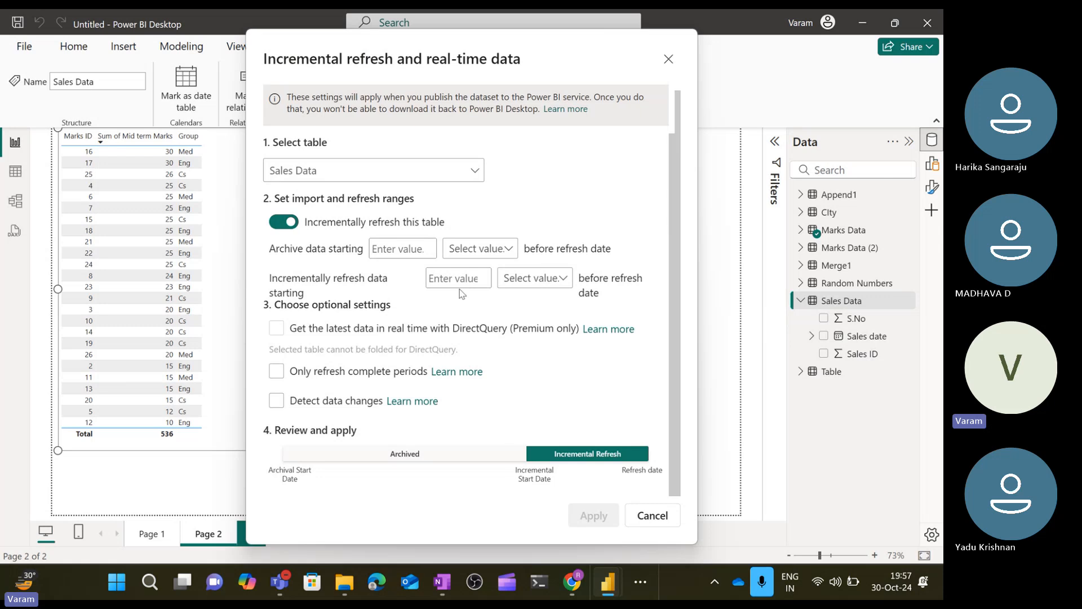
Set archive data to start 10 months before the refresh date.
left_click(410, 251)
left_click(428, 252)
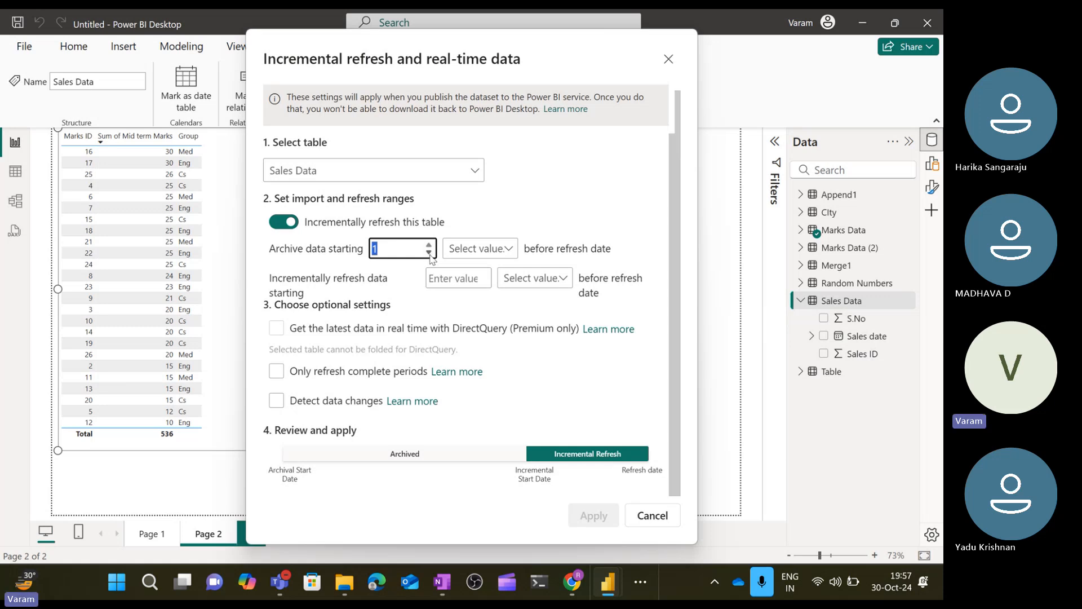
type("4")
left_click(474, 250)
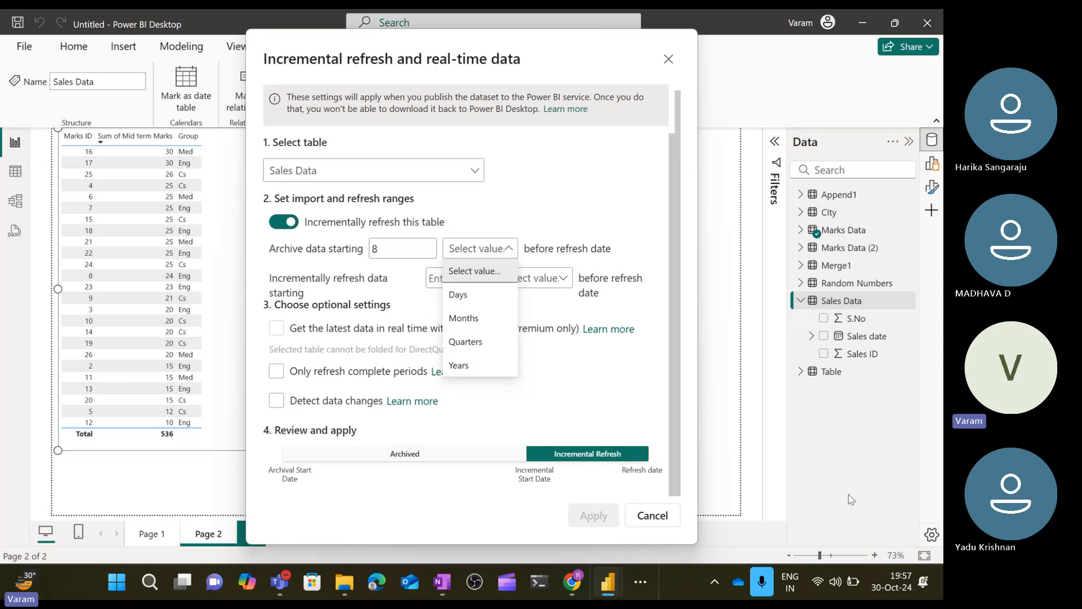
left_click(460, 320)
left_click(406, 252)
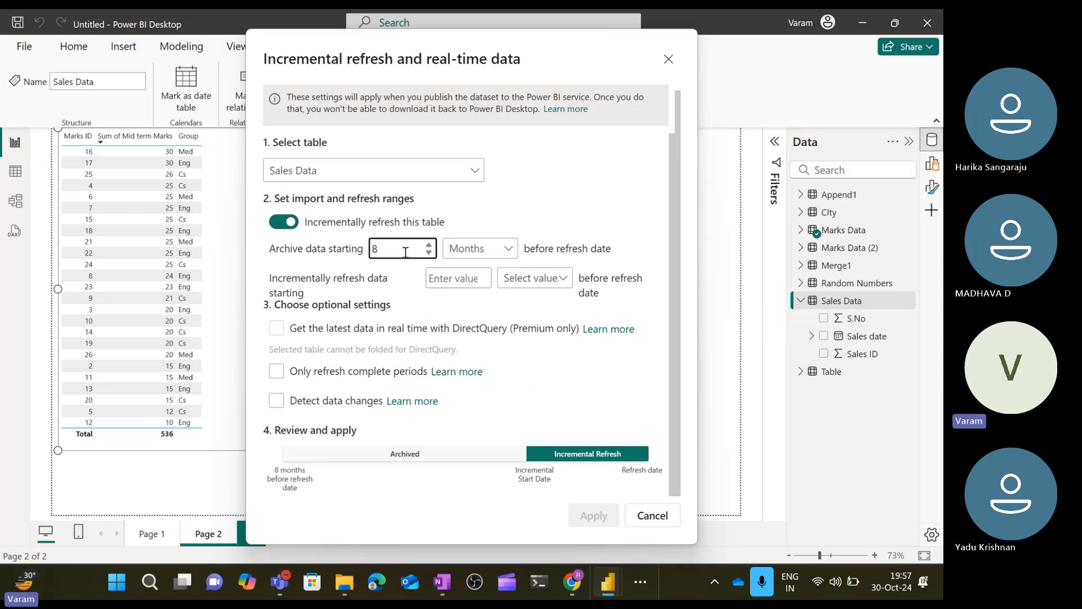
key("BackSpace")
type("10")
Set incremental refresh to start 12 years before the refresh date.
left_click(454, 279)
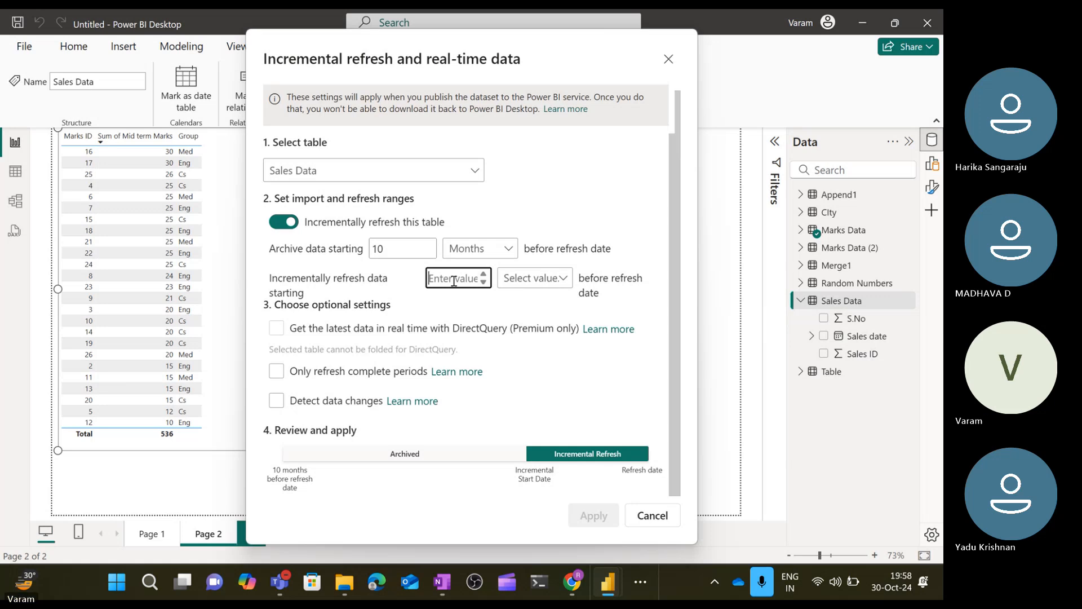
type("1")
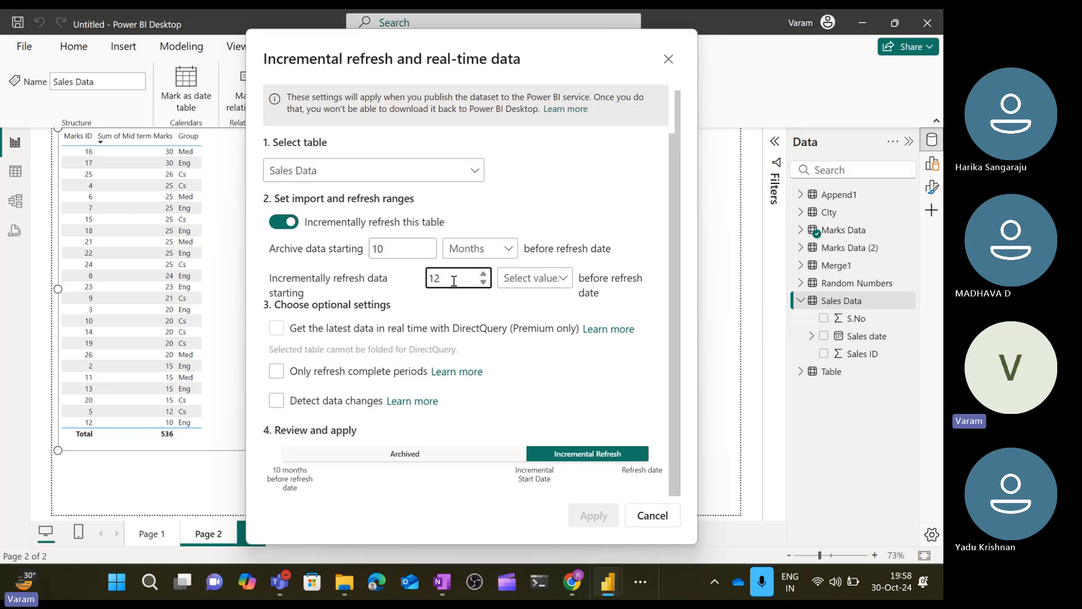
type("2")
left_click(534, 278)
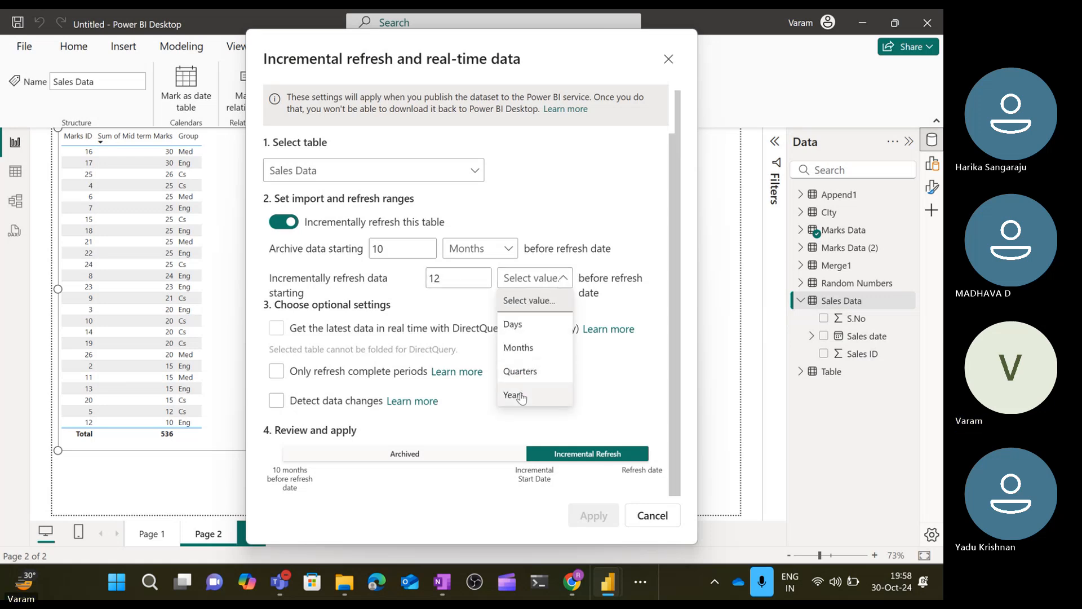
left_click(518, 394)
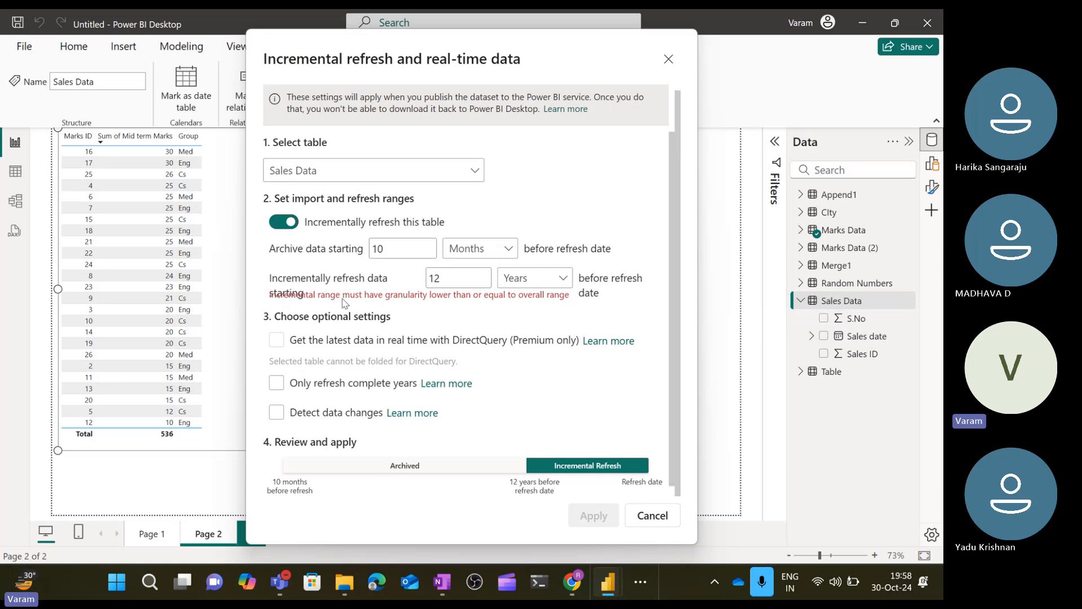
Set incremental refresh to start 10 months before the refresh date.
left_click(535, 282)
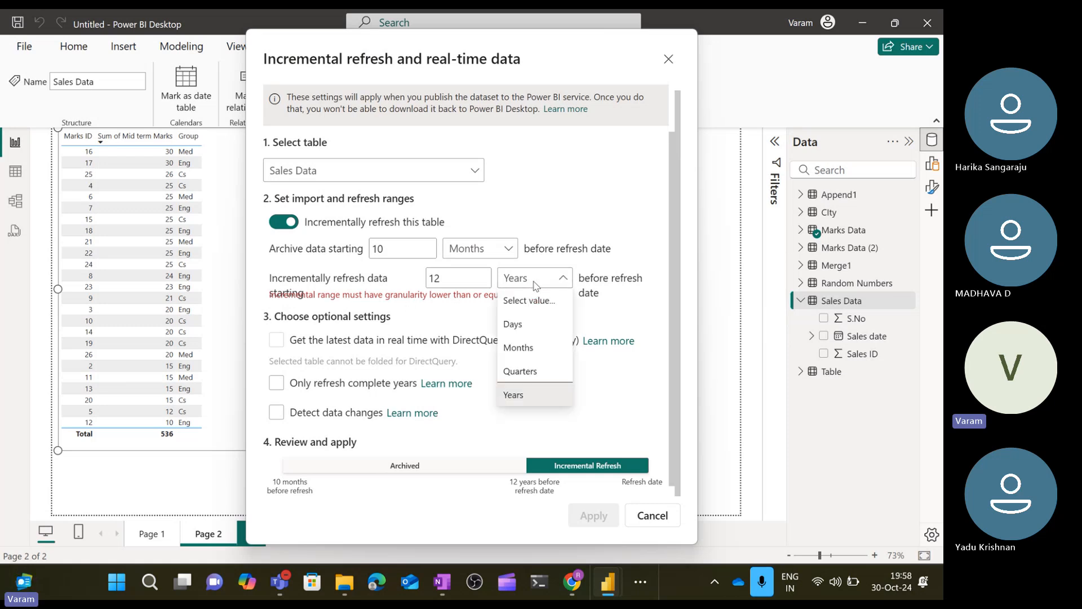
left_click(477, 281)
left_click(453, 279)
key("BackSpace")
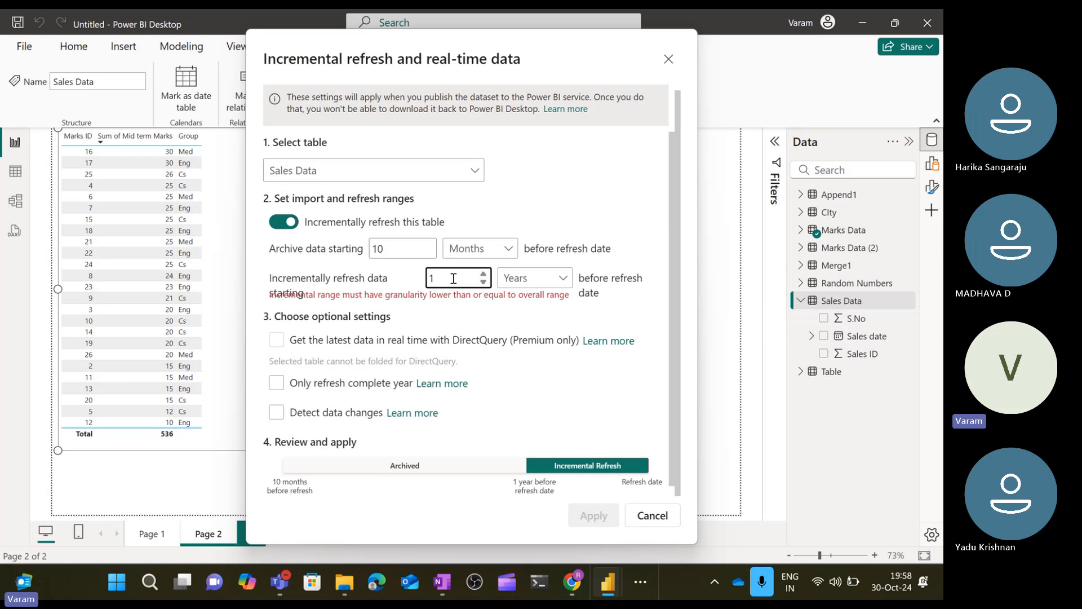
type("0")
left_click(526, 286)
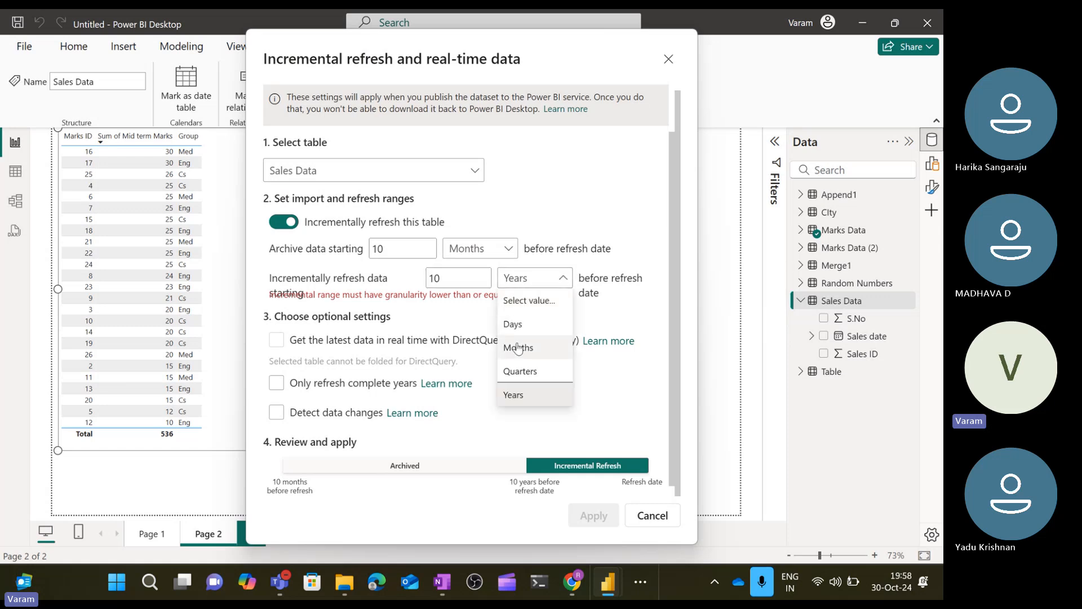
left_click(519, 343)
Set archive data to start 12 years before the refresh date.
double_click(396, 249)
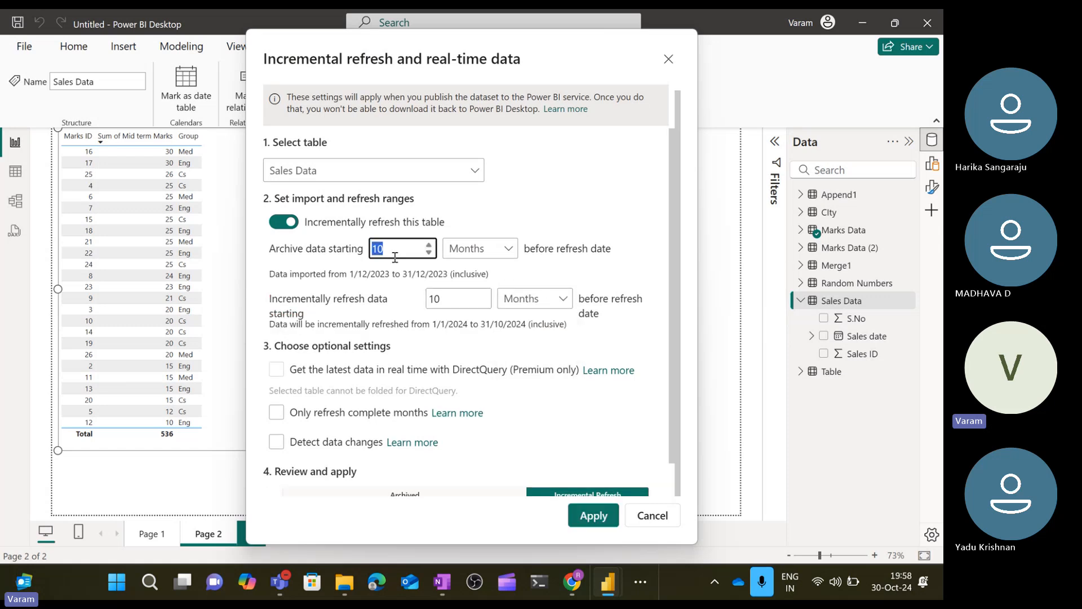
key("BackSpace")
type("12")
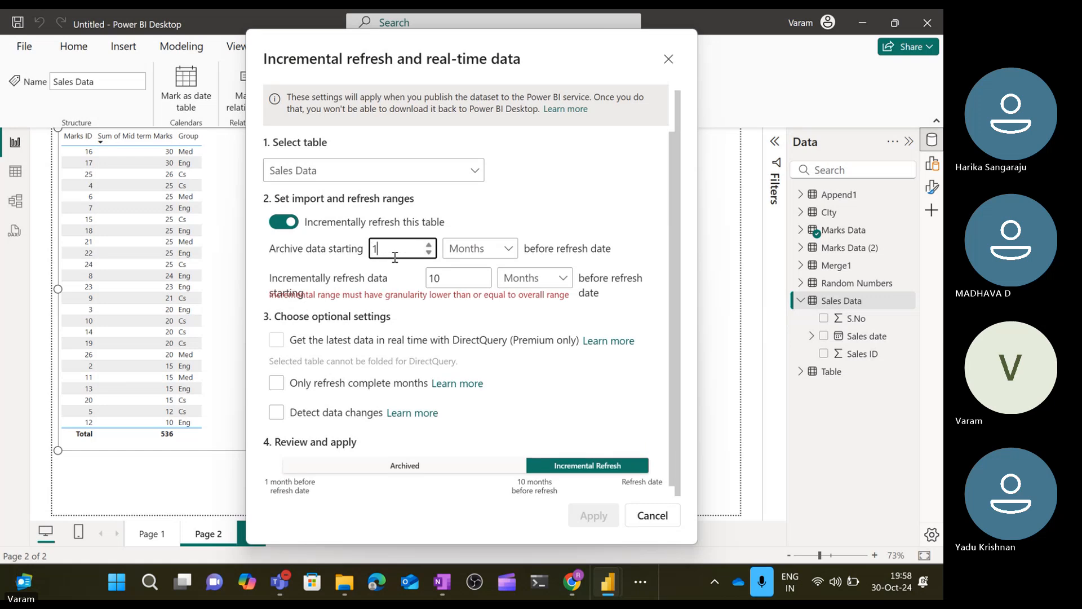
left_click(504, 258)
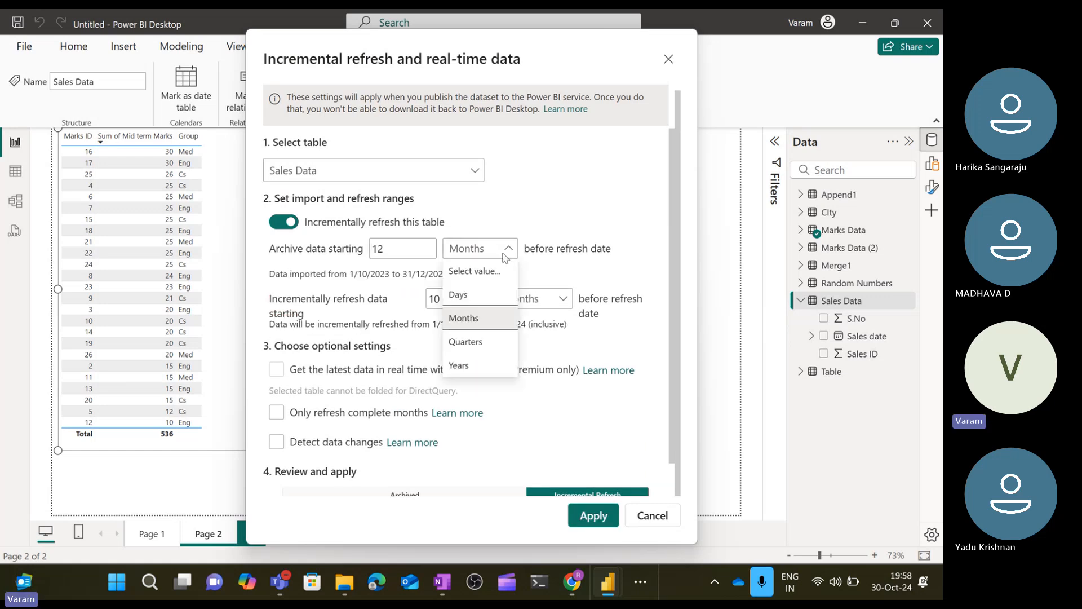
left_click(463, 367)
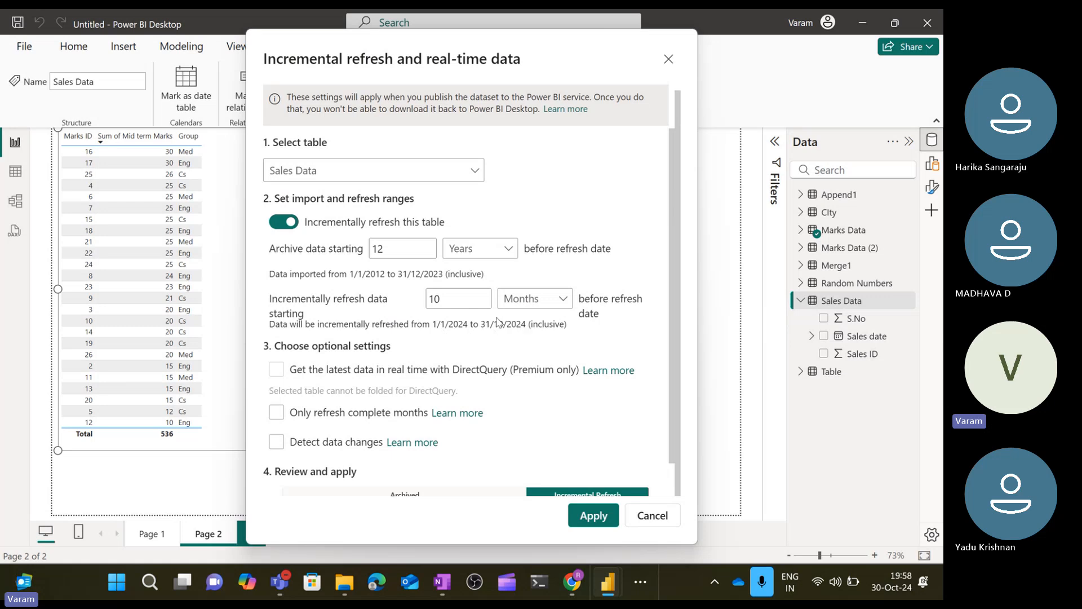
left_click(454, 296)
key("BackSpace")
type("2")
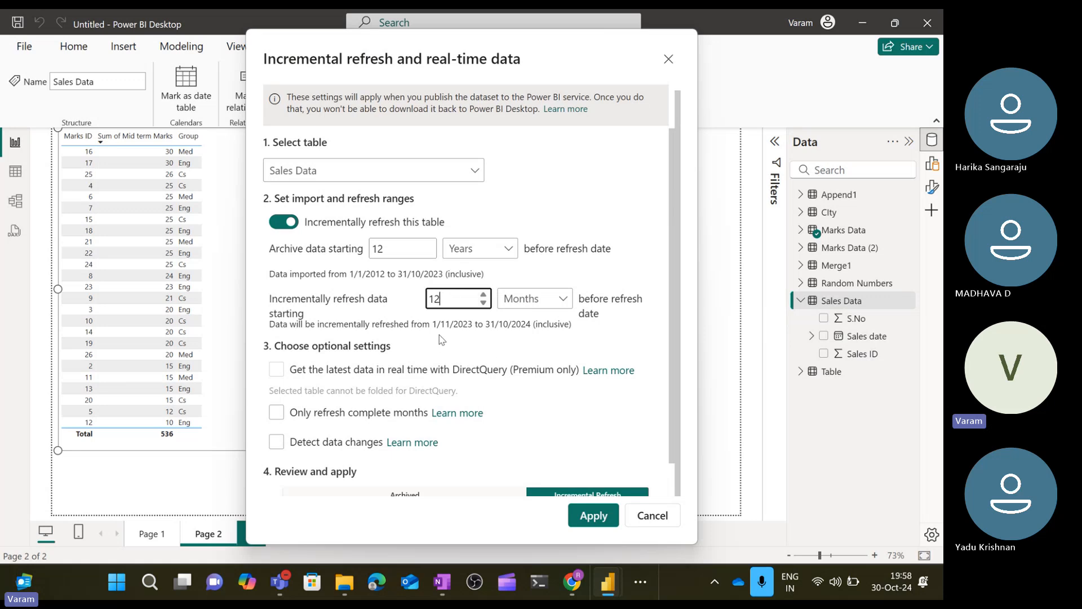
key("BackSpace")
type("0")
Turn on only refreshing complete months and apply the incremental refresh policy to the Sales Data table.
scroll(551, 331, "down", 1)
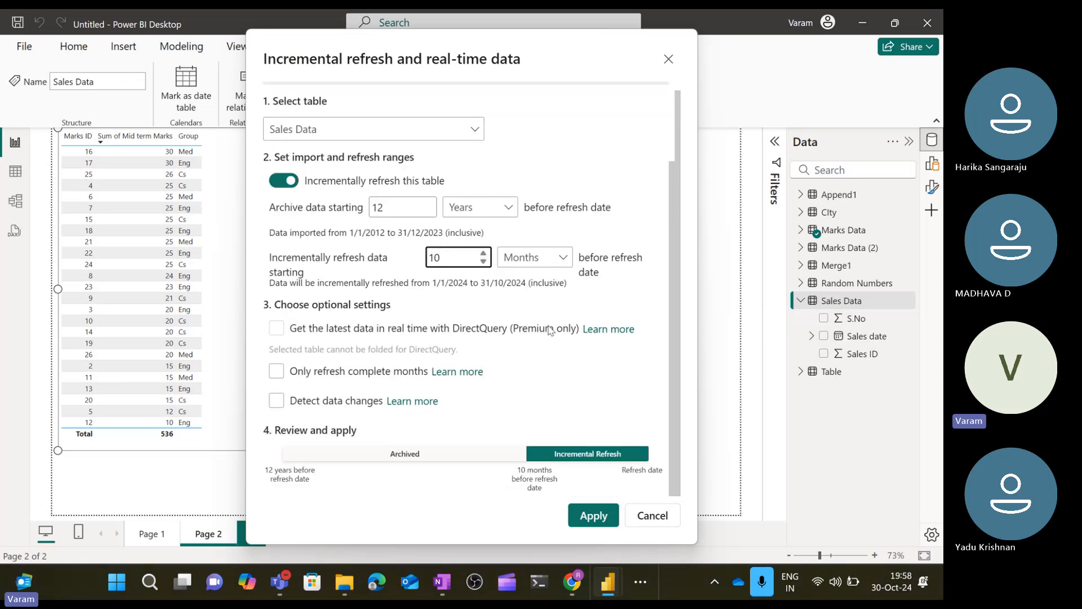
left_click(278, 376)
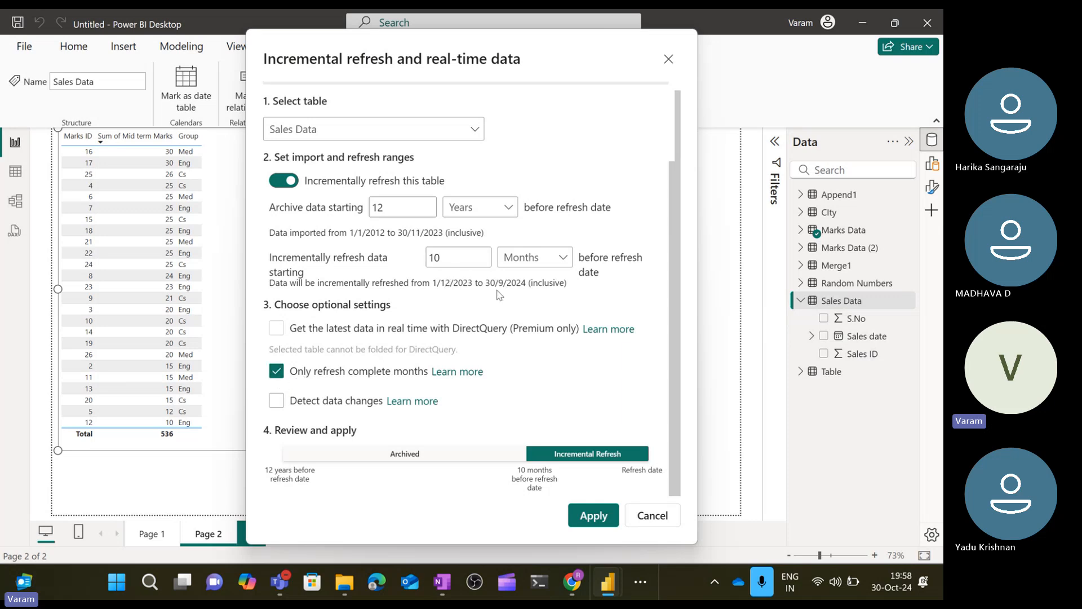
left_click(278, 374)
left_click(279, 376)
left_click(277, 378)
left_click(591, 516)
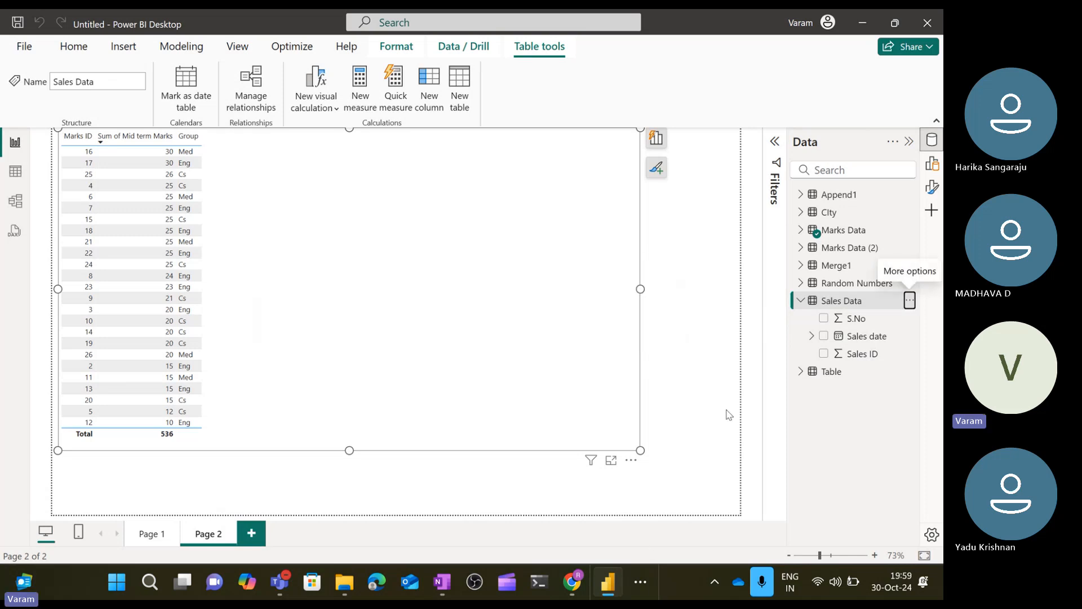
left_click(803, 302)
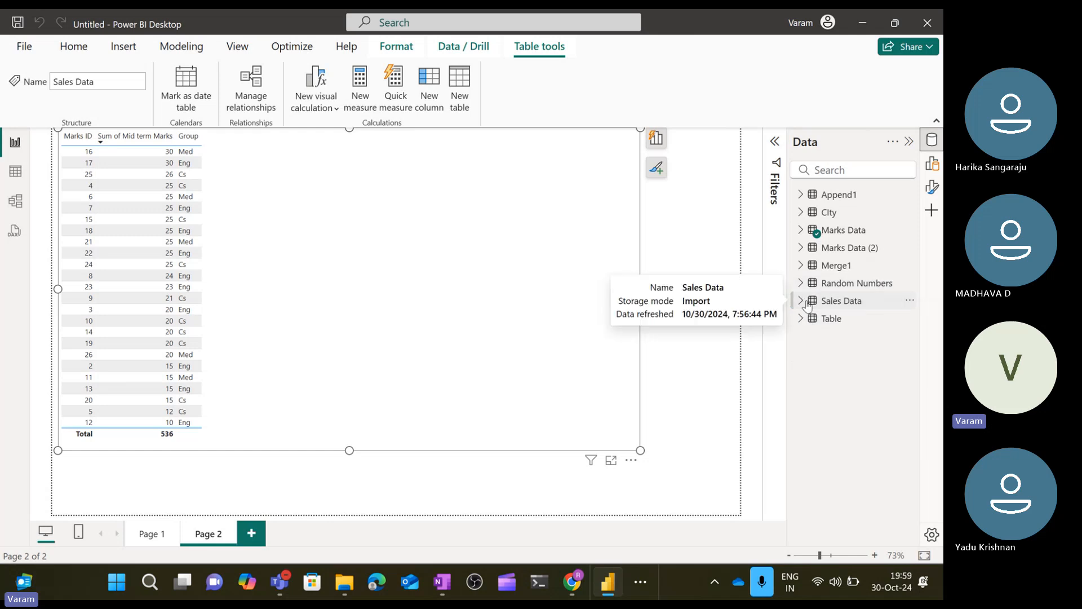
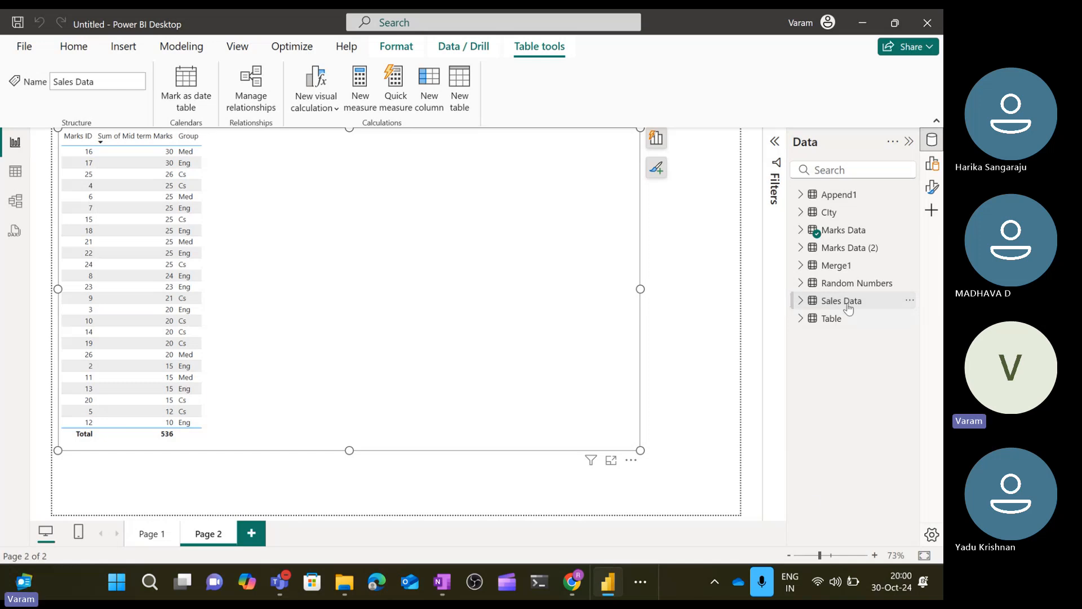
left_click(908, 283)
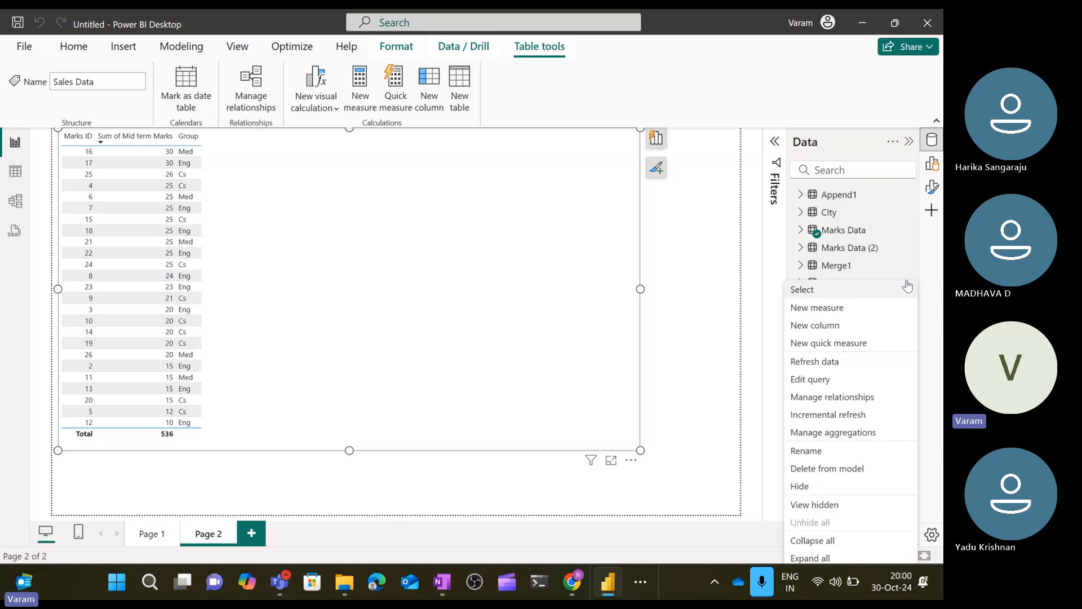
left_click(832, 415)
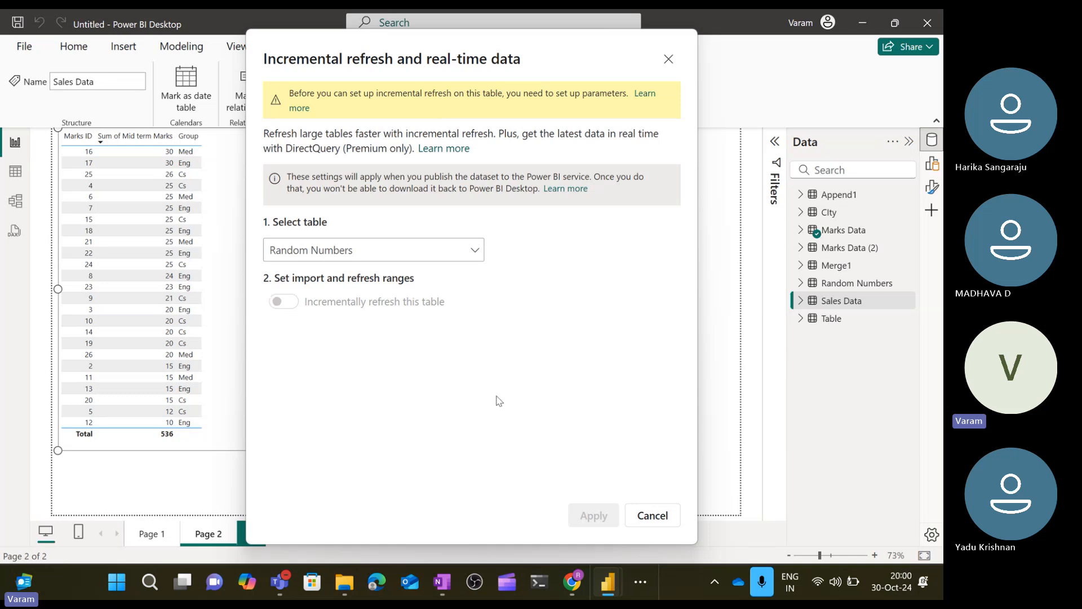
left_click(464, 248)
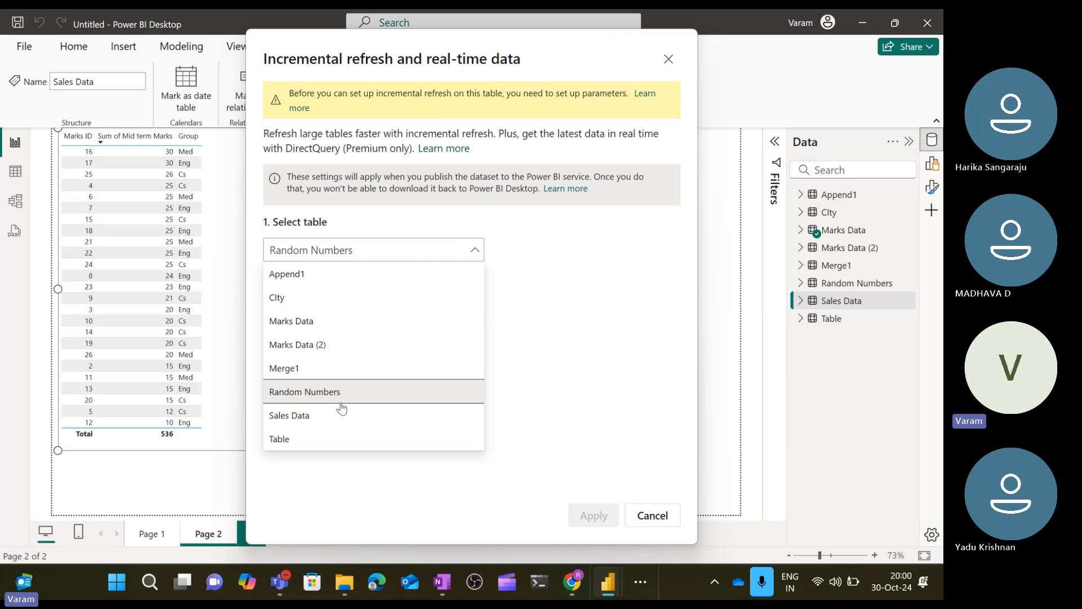
left_click(575, 345)
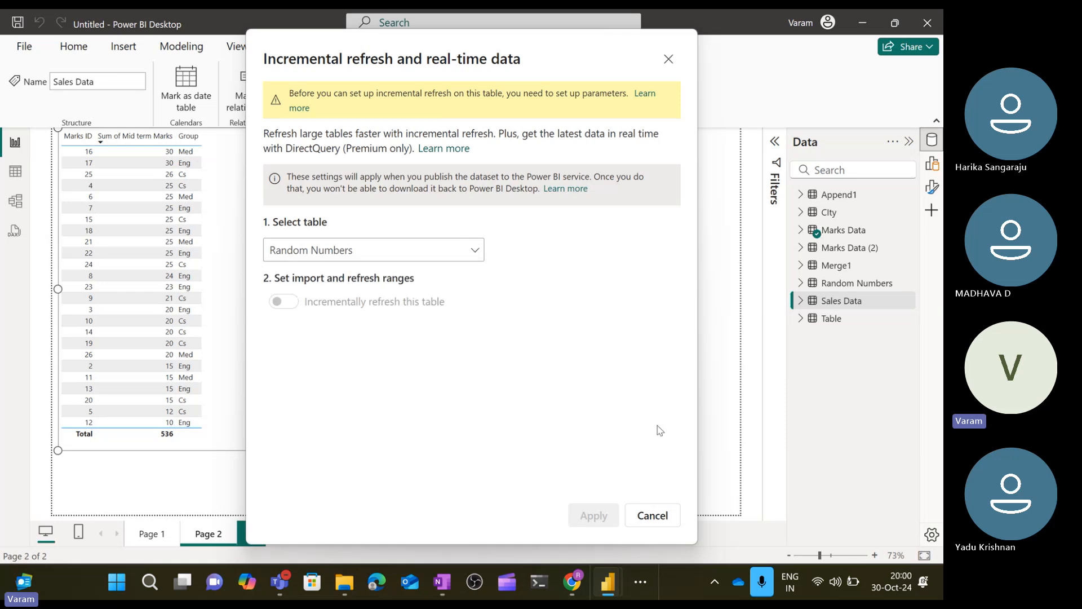
left_click(654, 514)
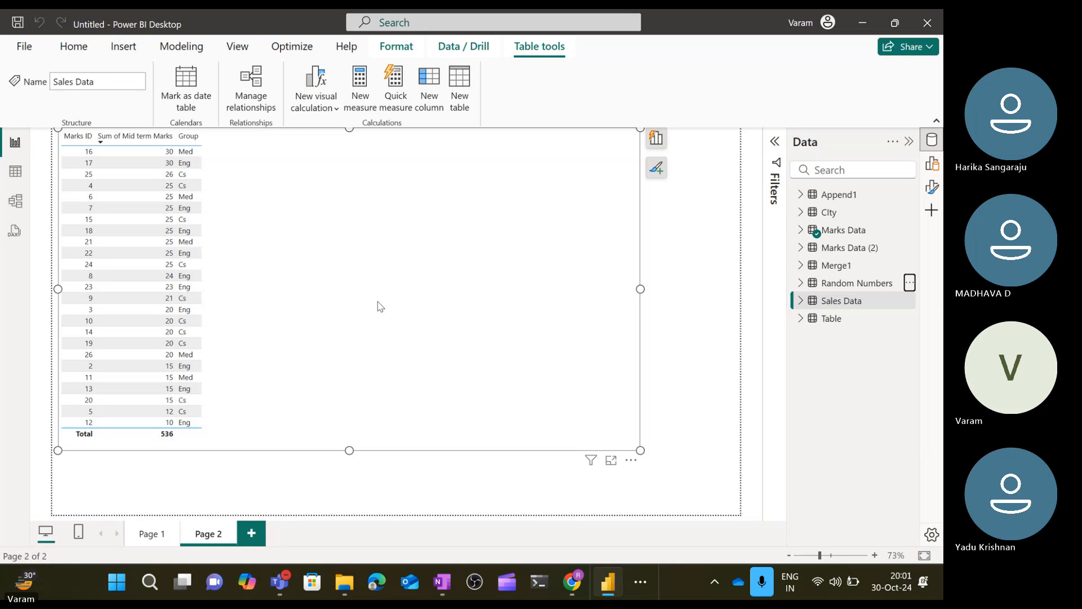
Narrow the marks table visual on Page 2 to about half its width.
left_click_drag(640, 289, 315, 271)
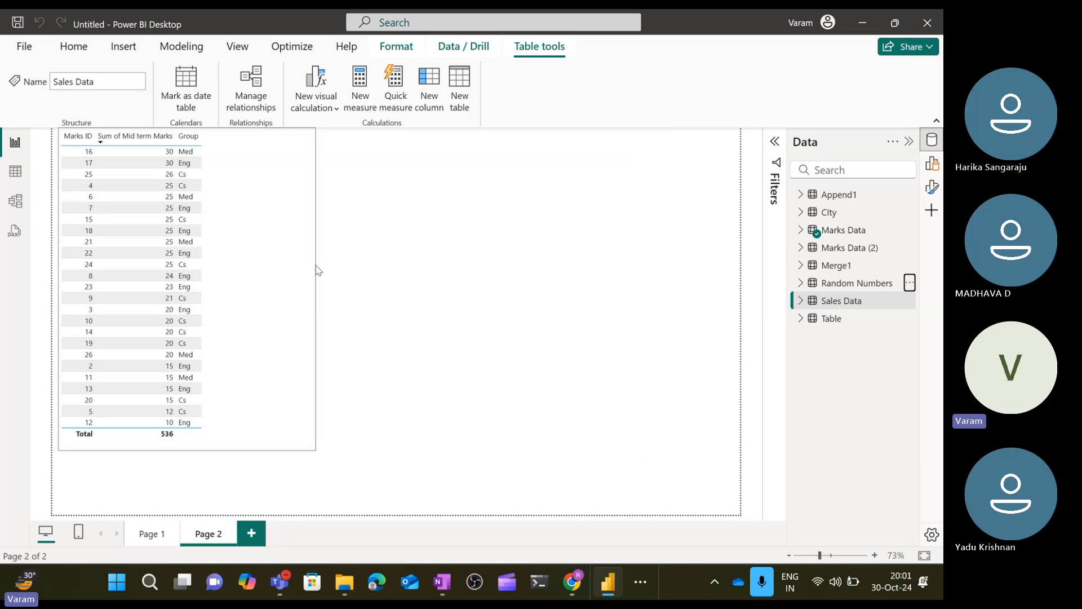
left_click(522, 242)
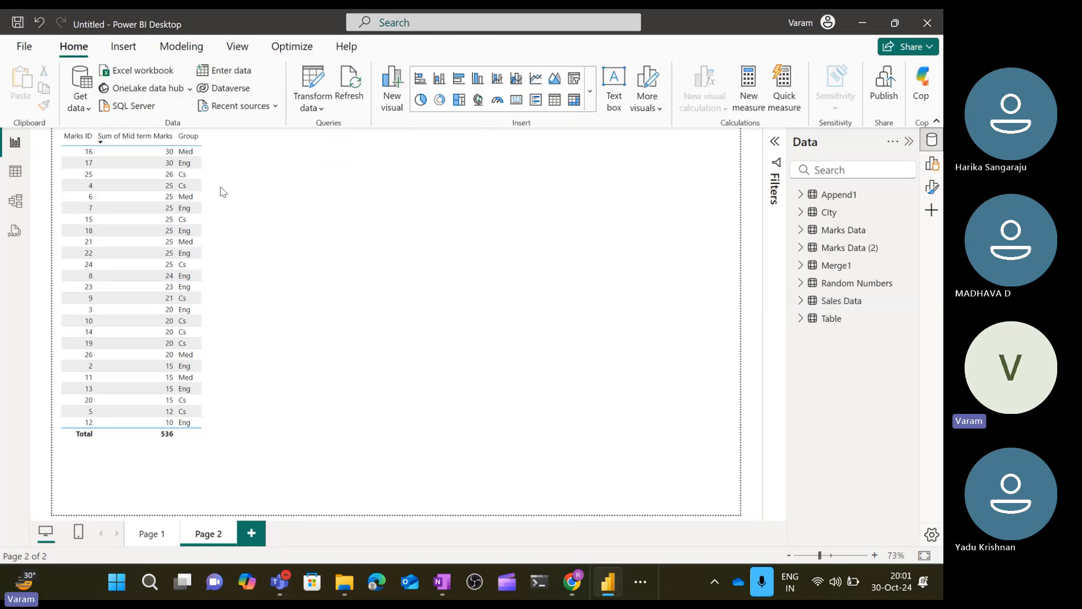
Inspect the tables and relationships in the model view before returning to the report.
left_click(19, 209)
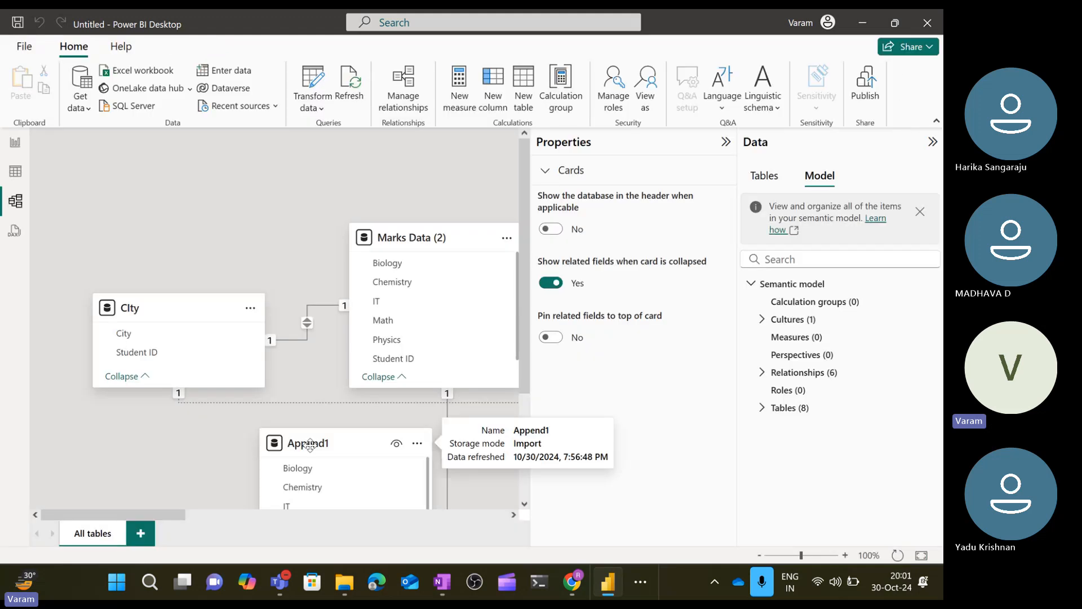
left_click(727, 142)
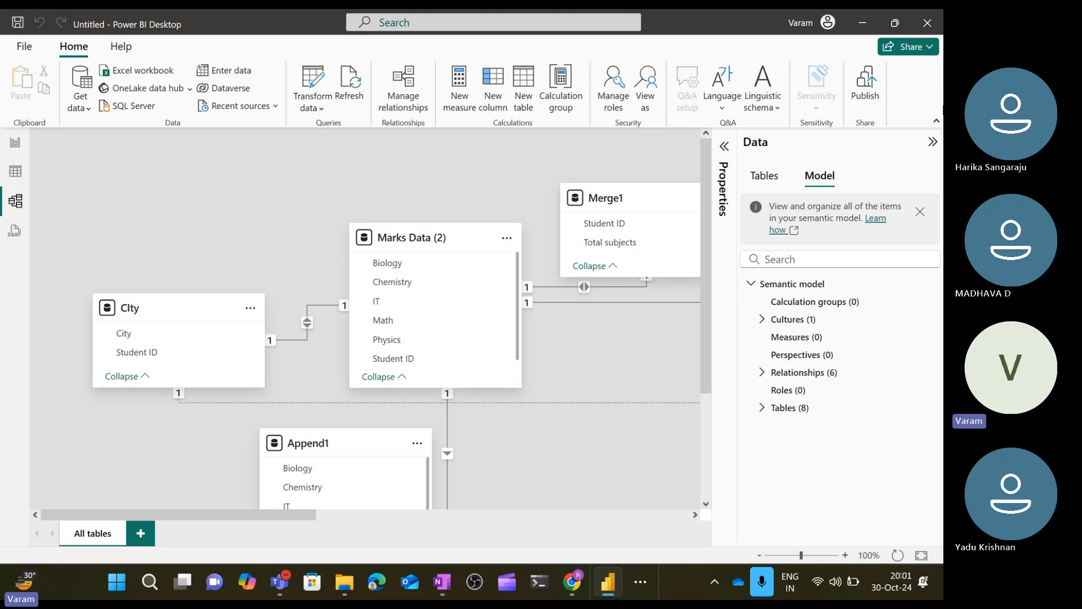
left_click(933, 141)
scroll(598, 348, "down", 3)
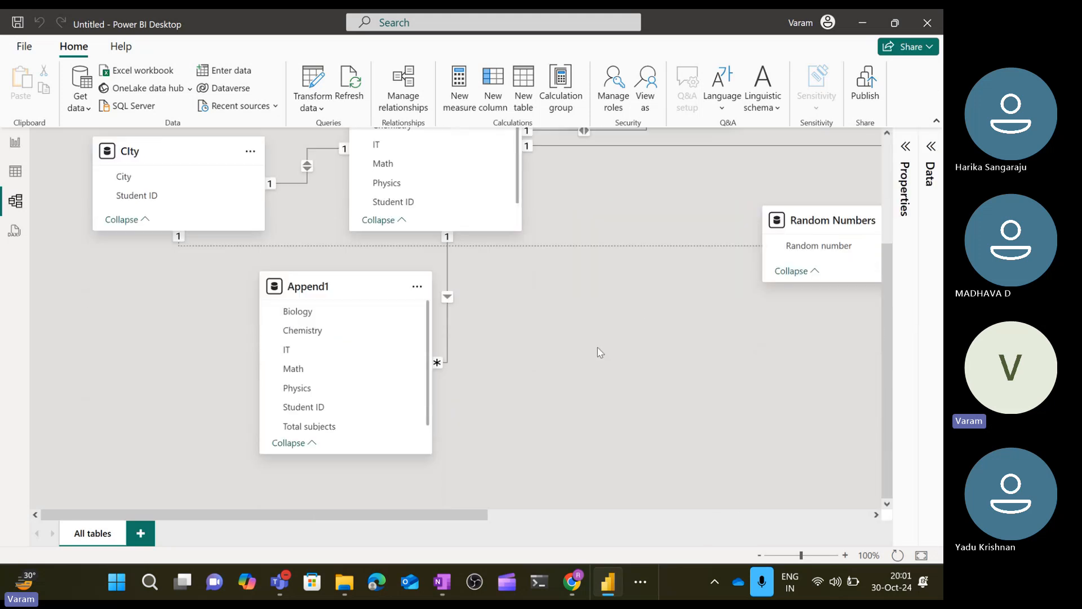
scroll(598, 347, "up", 3)
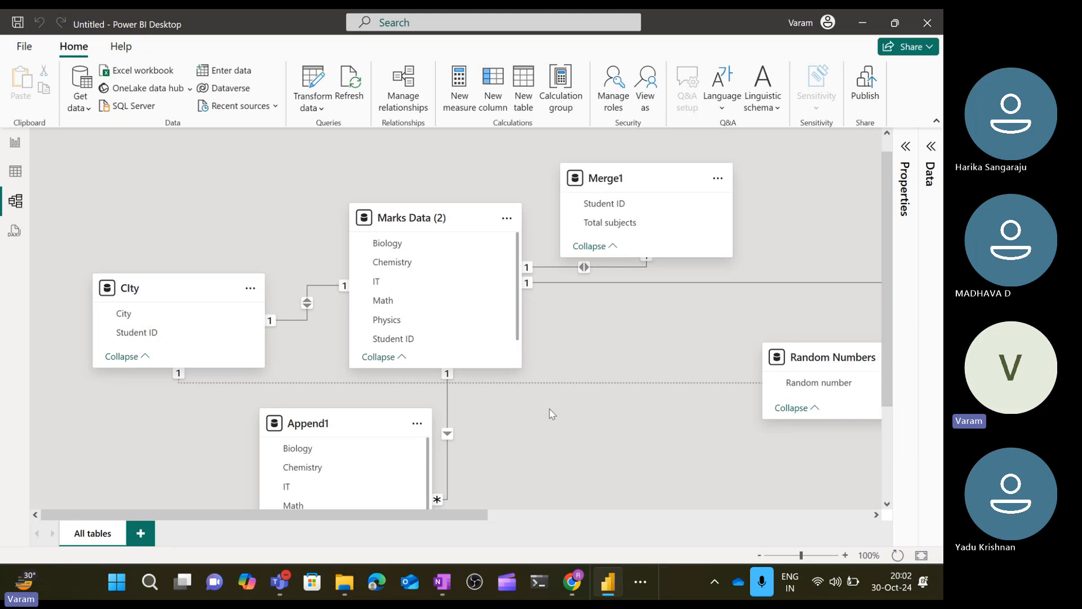
left_click(15, 142)
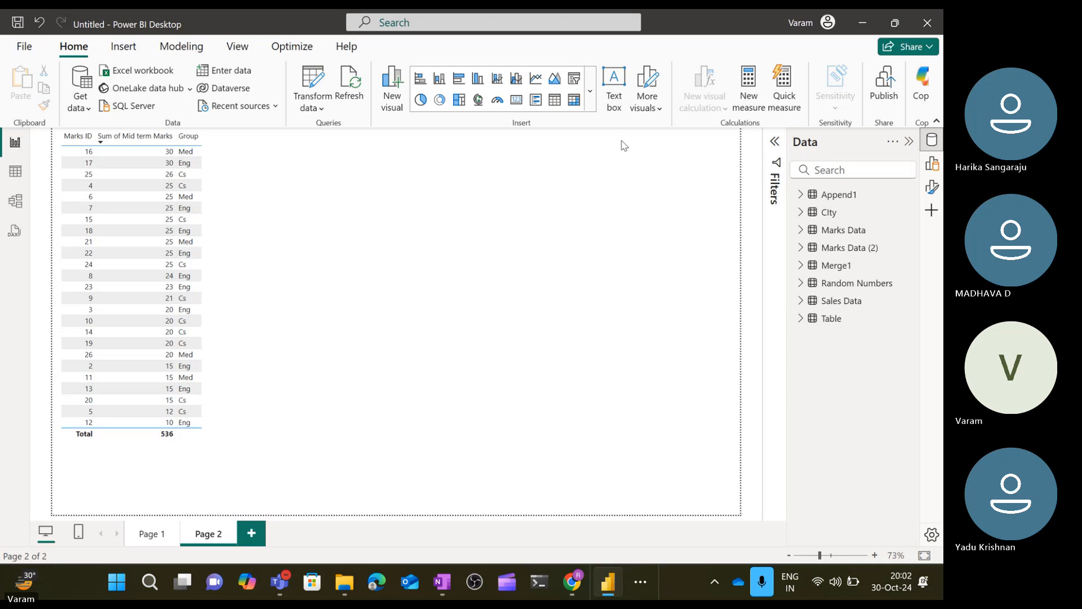
Insert a text box on the report page and set its font size to 18.
left_click(614, 85)
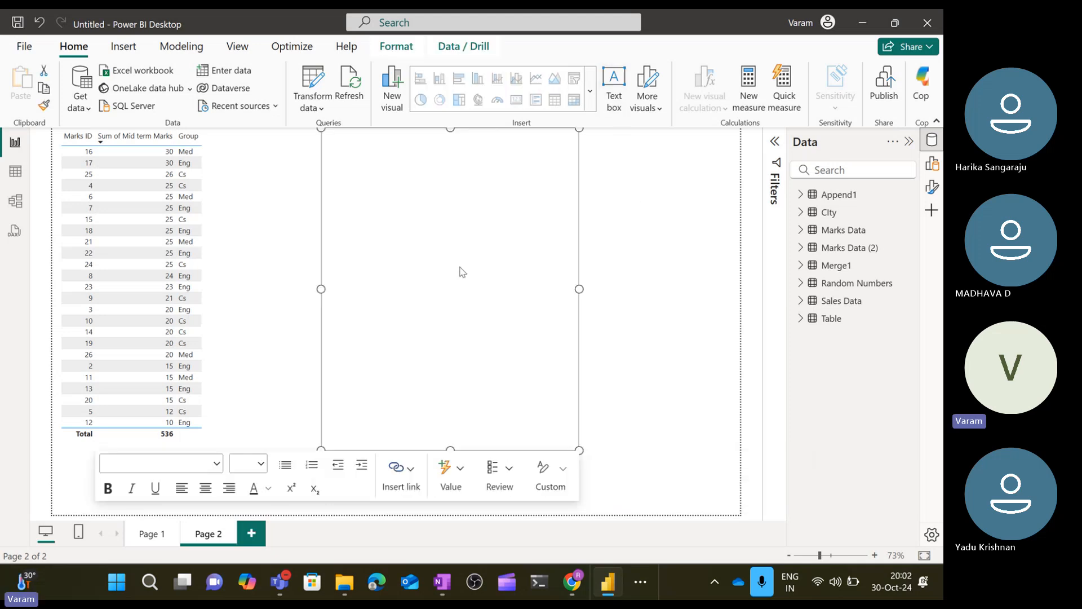
left_click(251, 464)
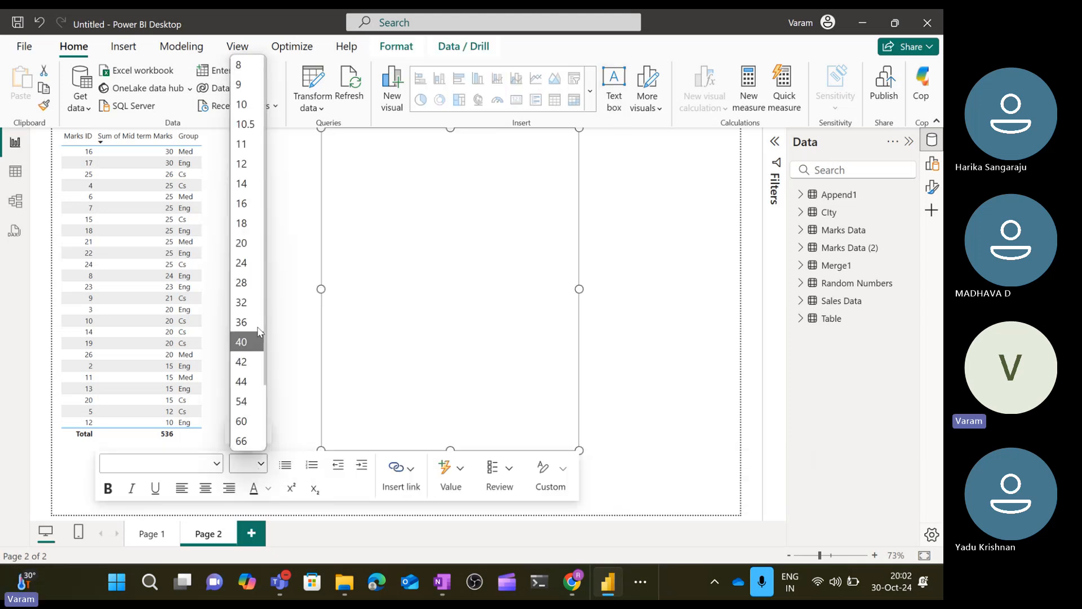
left_click(255, 217)
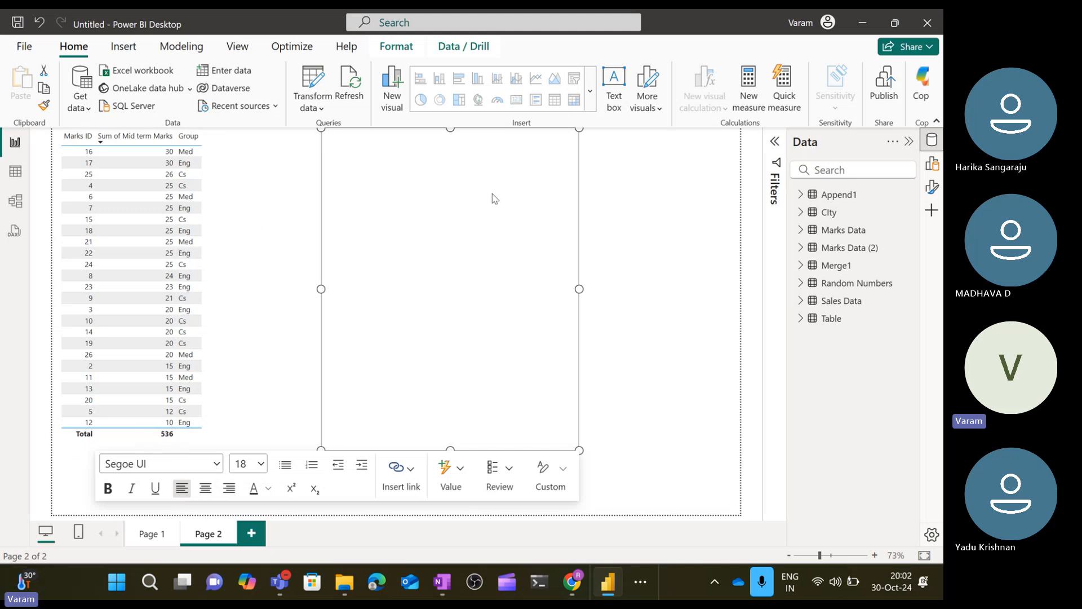
Type the heading 'Star Schema' followed by a 'Fact Table' line in the text box.
type("start")
key("BackSpace")
key("BackSpace")
type("Schema")
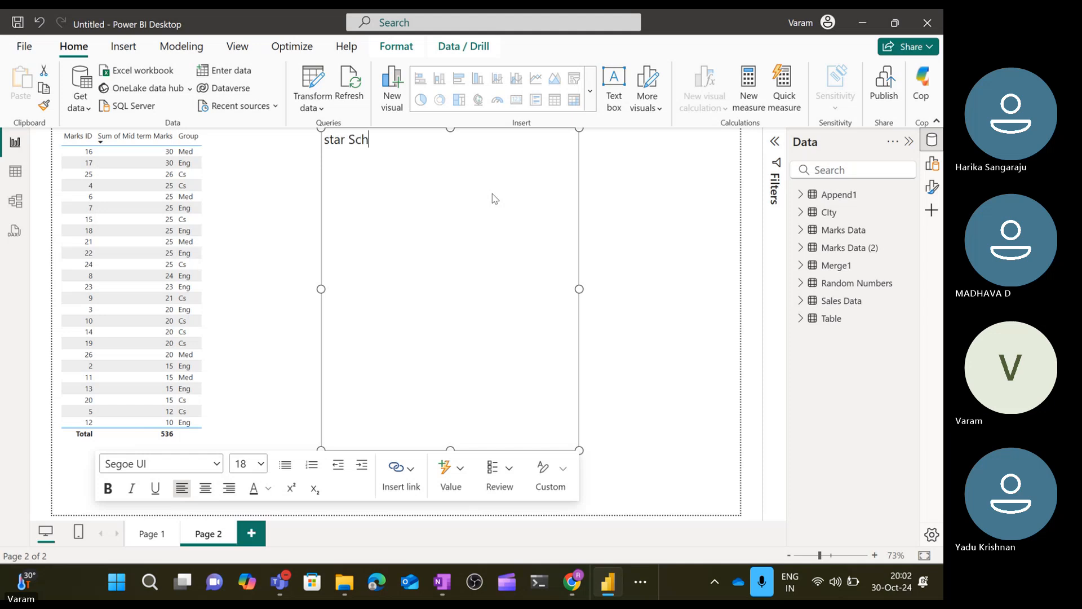
key("Left")
key("Left")
key("Left")
key("Left")
key("Left")
key("Left")
key("Left")
key("Left")
key("Left")
key("Left")
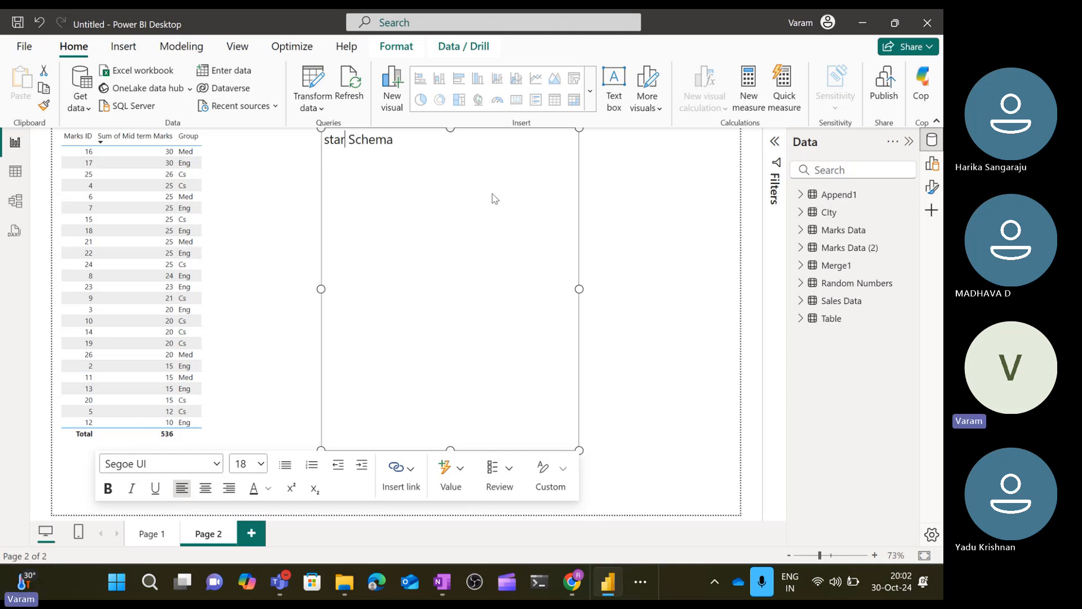
key("BackSpace")
type("S")
key("Return")
type("Fact Tab")
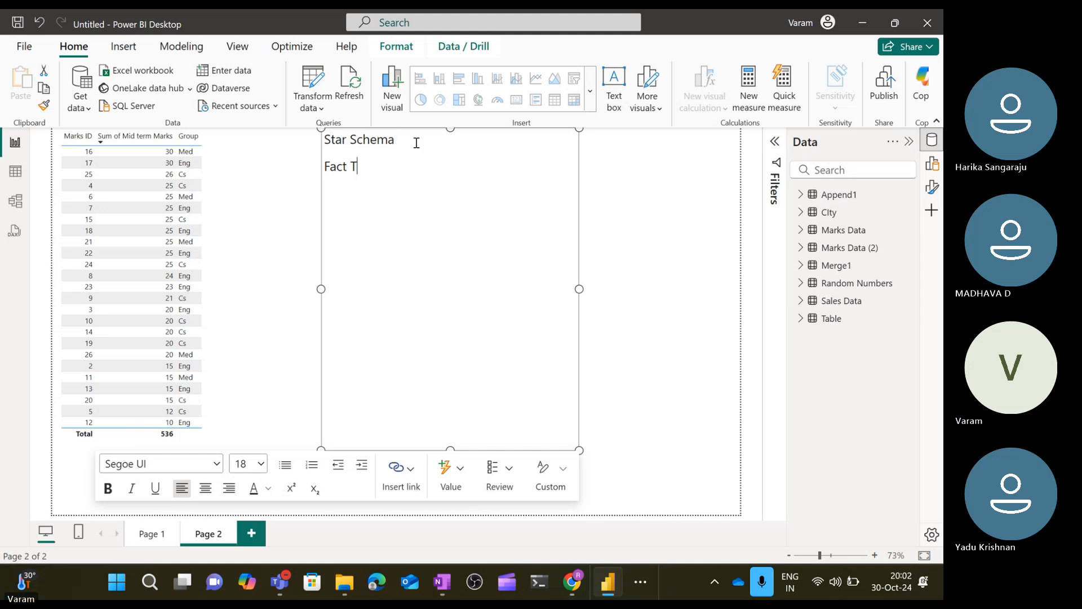
key("BackSpace")
type("ble")
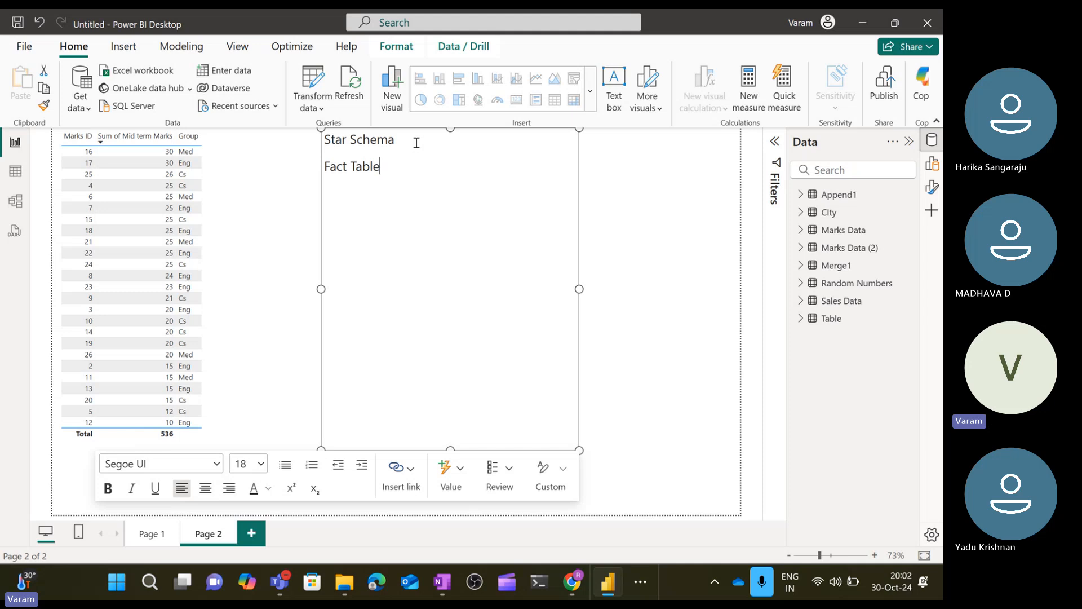
type("Dw")
Add a 'Dim Table' line below the Fact Table line.
key("BackSpace")
type("im Table")
Describe the fact table as '; Where you contain all the business data /....sales purchase'.
key("Up")
type("; Where you")
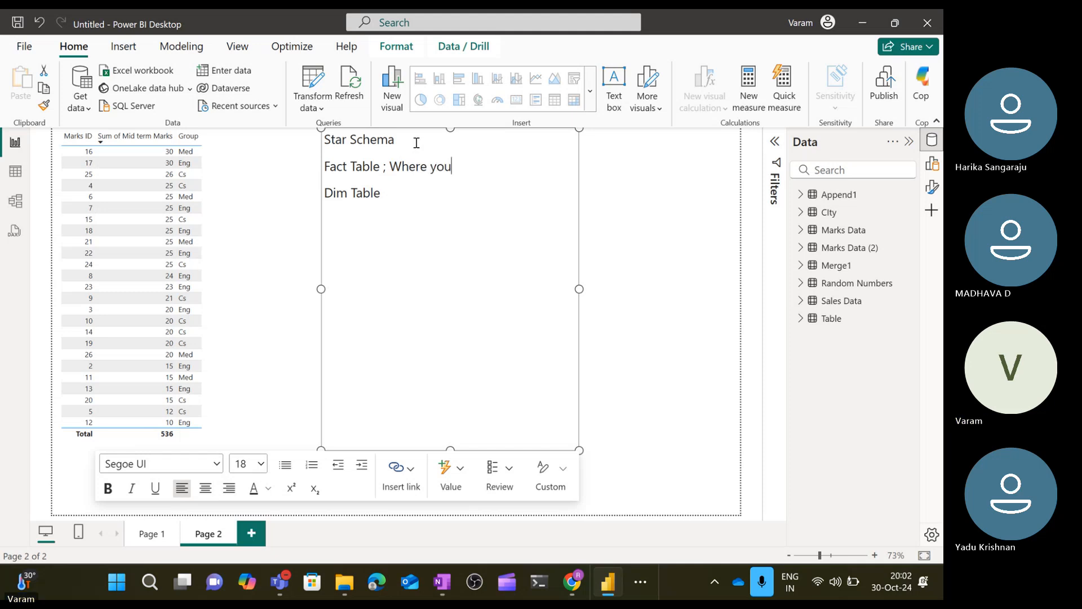
type(" conta")
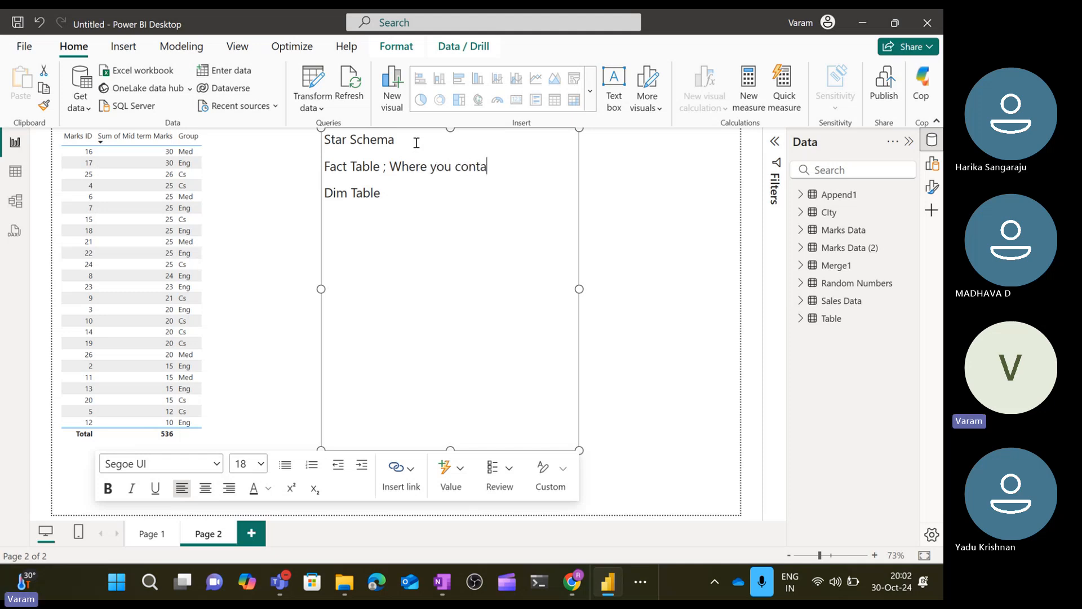
type("in all the busines")
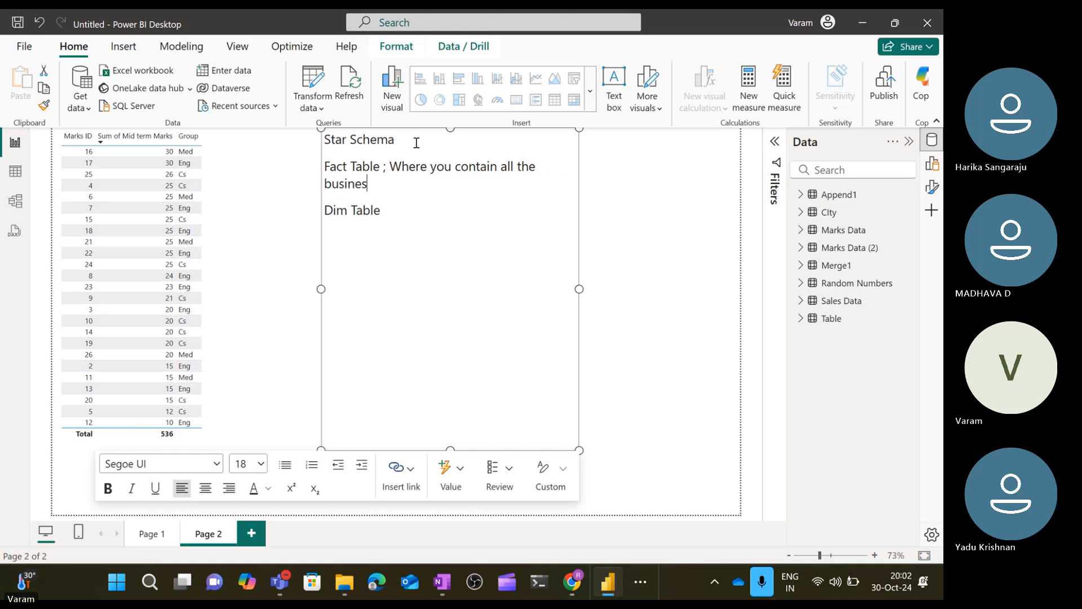
type("s data /....sales ")
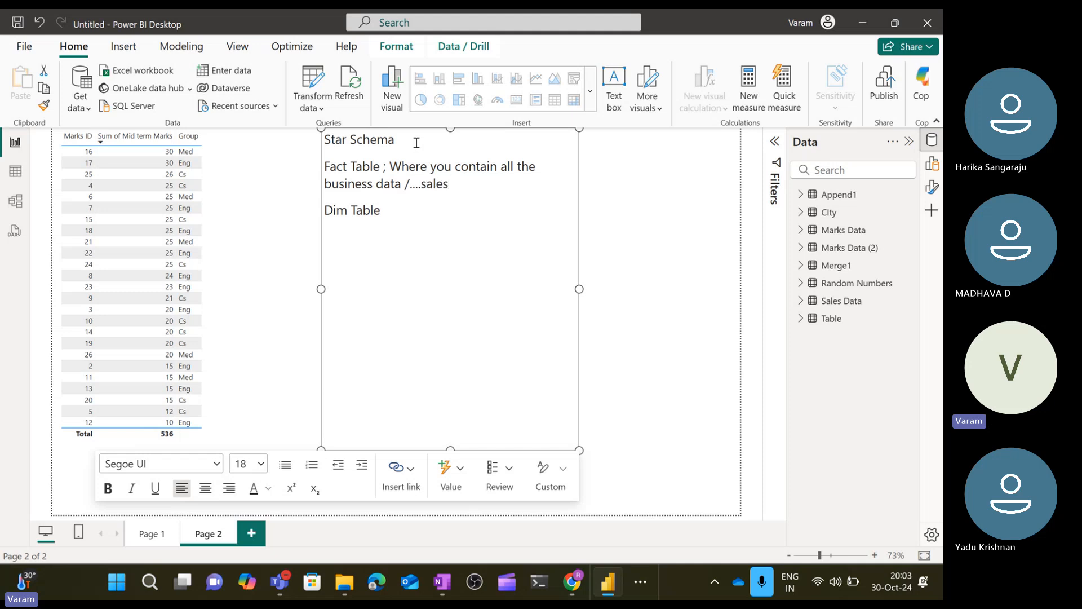
type("purchas")
type("e Dim Table")
type(" : Suppo")
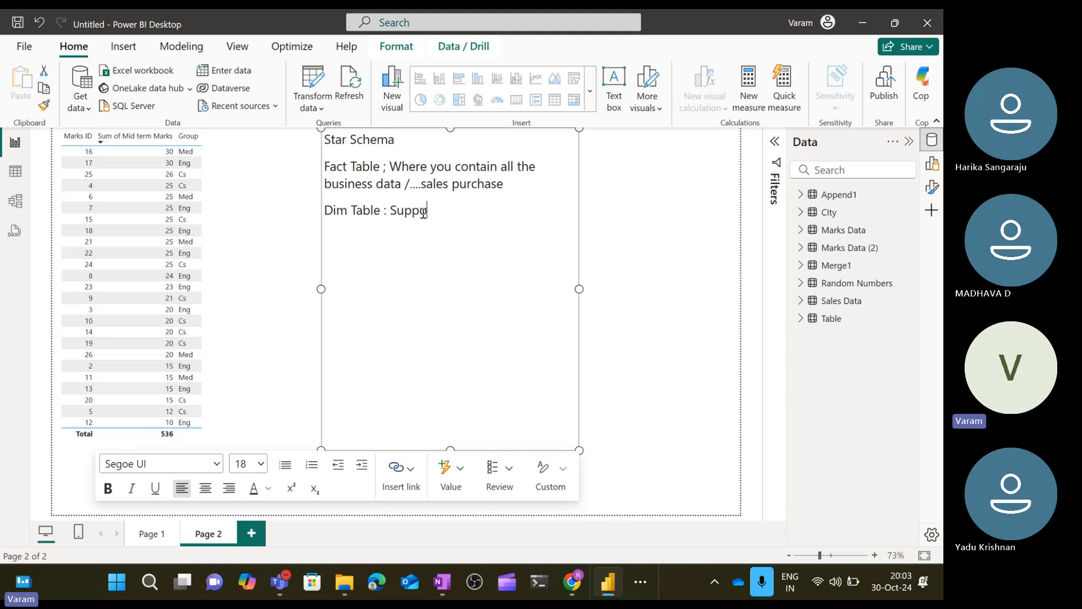
Describe the Dim Table as ': Supporting tables in nature', correcting the spelling of Supporting.
key("BackSpace")
type("orting t")
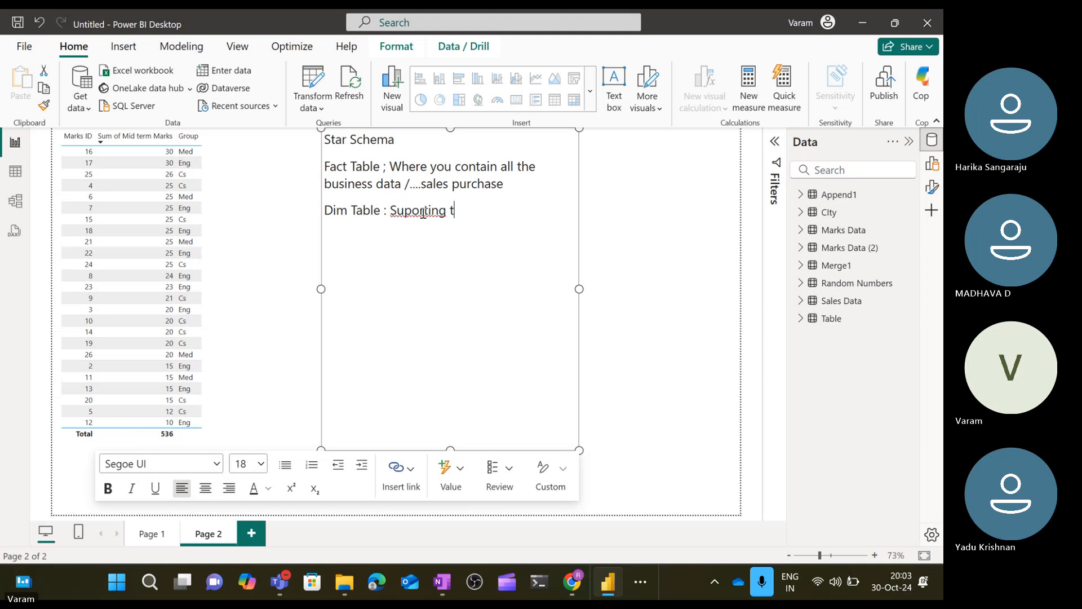
type("ables")
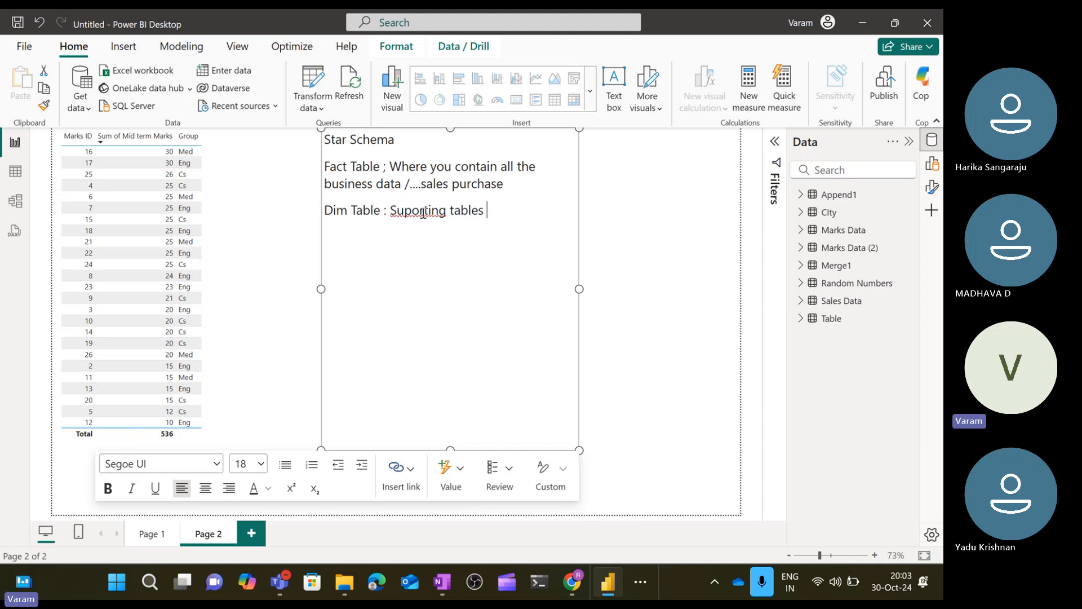
type(" in nature")
right_click(407, 213)
left_click(351, 250)
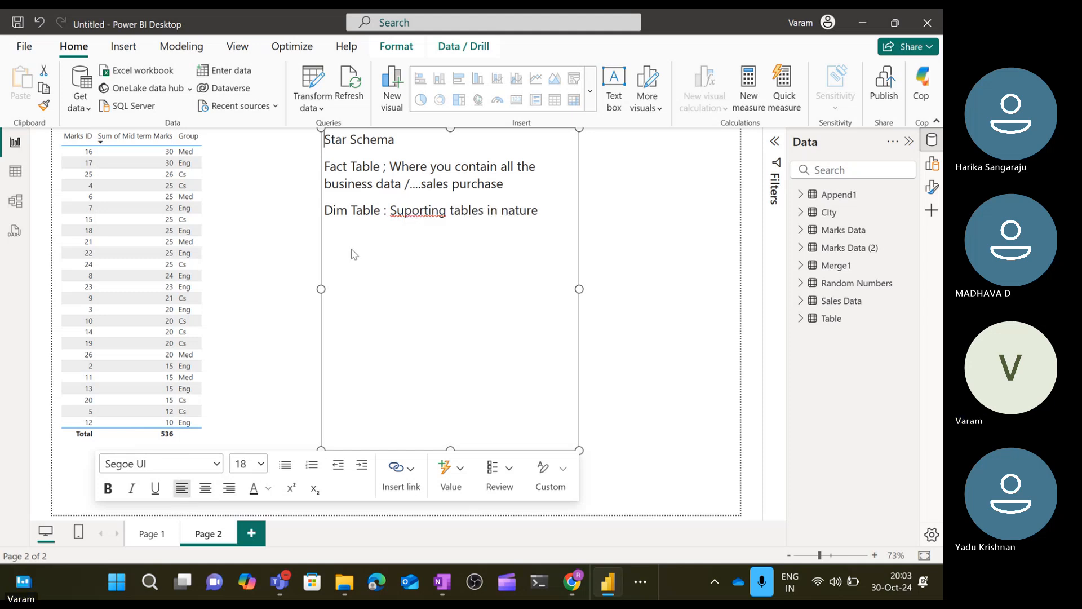
left_click(415, 212)
type("p")
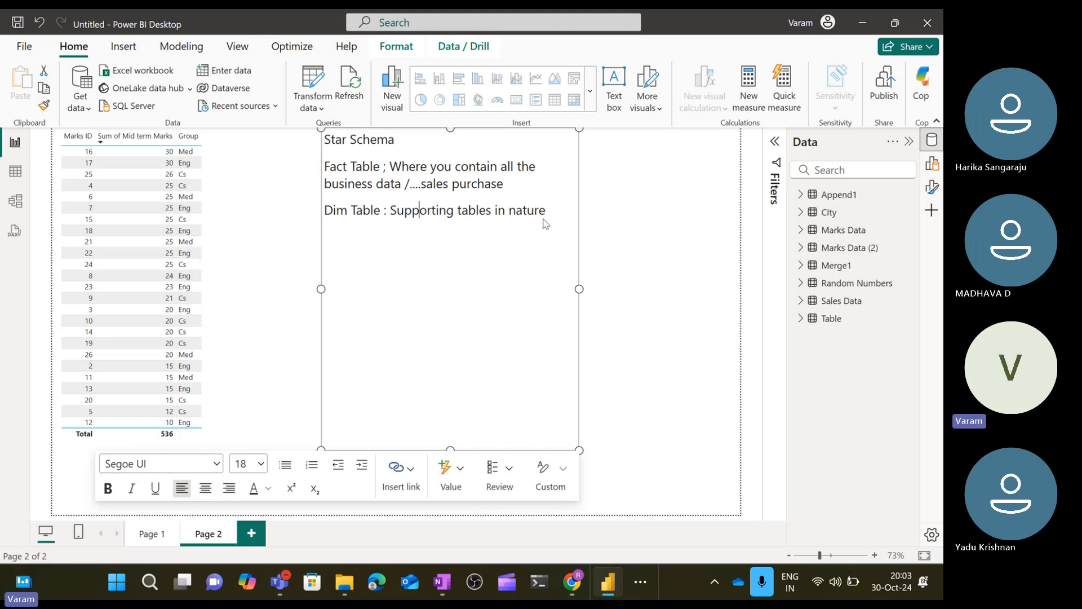
Add 'sales location' as an example under the Dim Table description.
left_click(560, 213)
key("Return")
type("sales loction")
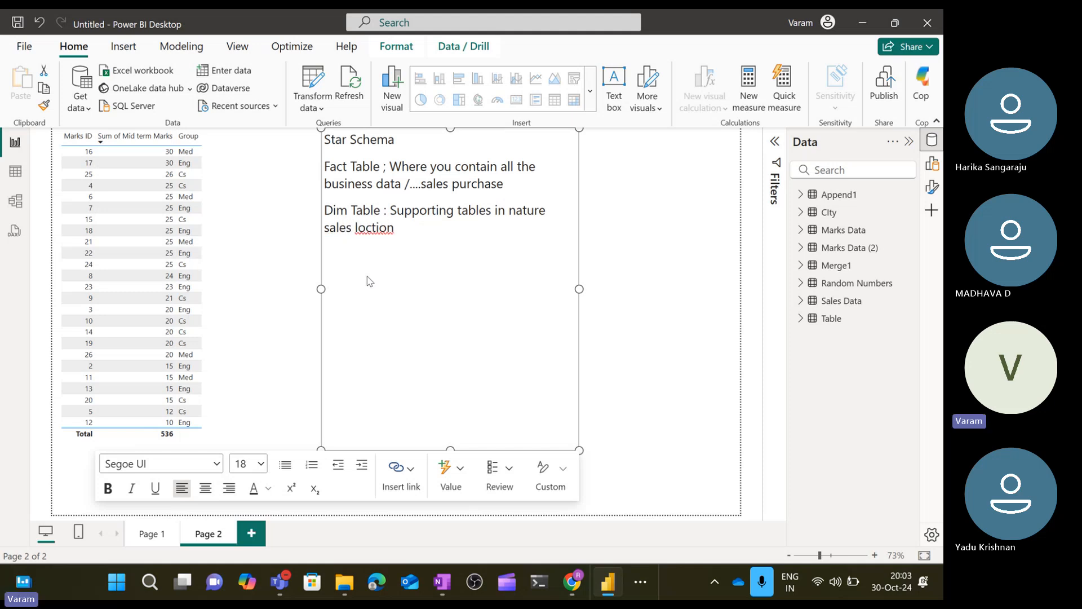
key("BackSpace")
key("BackSpace")
key("BackSpace")
key("BackSpace")
key("BackSpace")
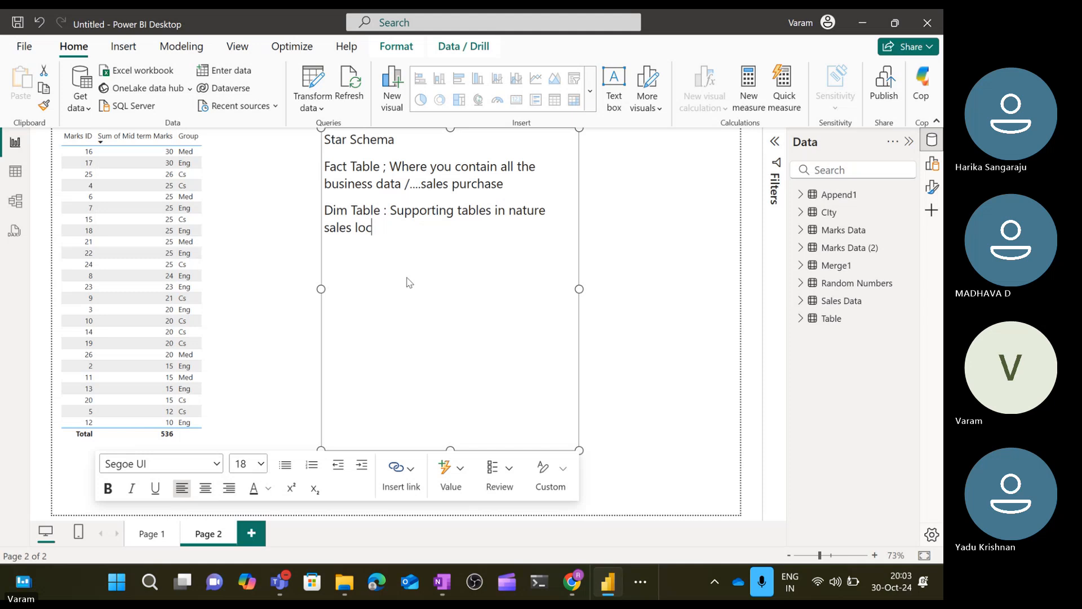
type("ation")
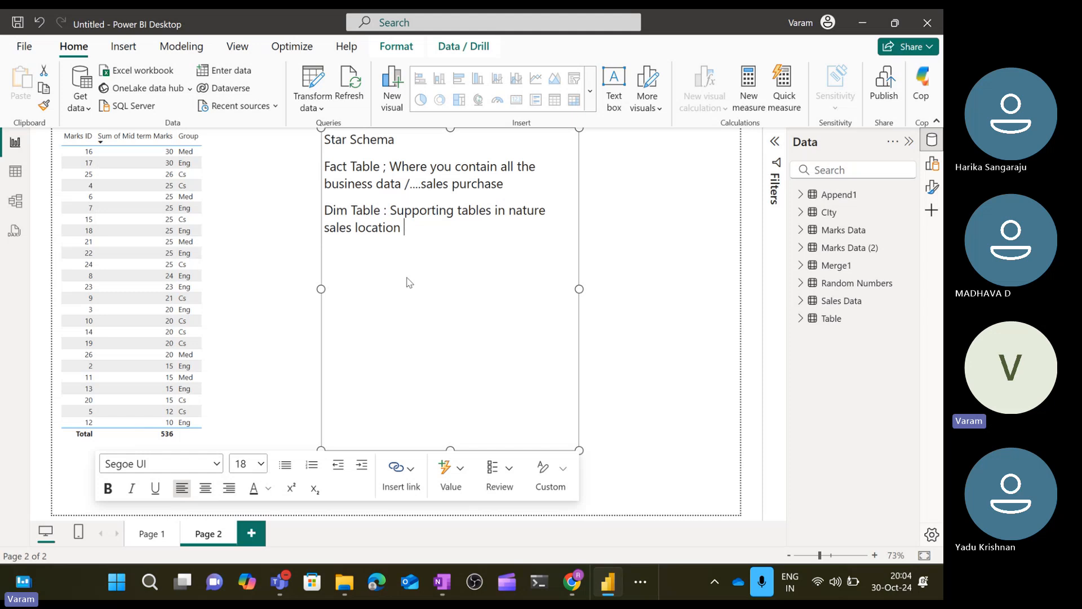
Append ', Agent Name' to the Dim Table examples and finish editing the text box.
type("Agent Nm=ame")
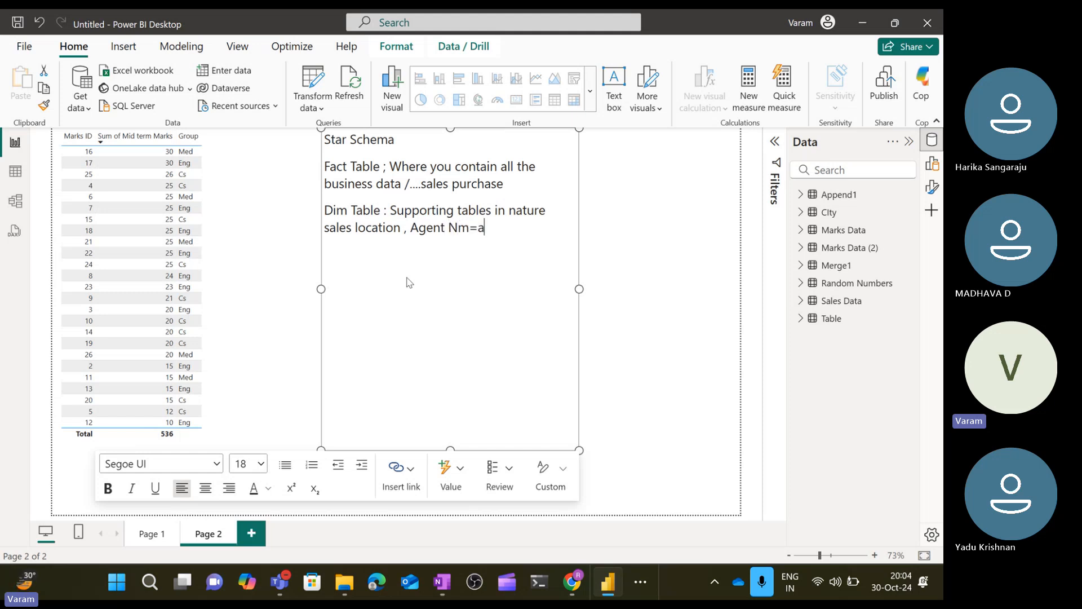
key("BackSpace")
key("BackSpace")
key("BackSpace")
key("BackSpace")
key("BackSpace")
key("BackSpace")
type("Name")
key("Return")
double_click(361, 179)
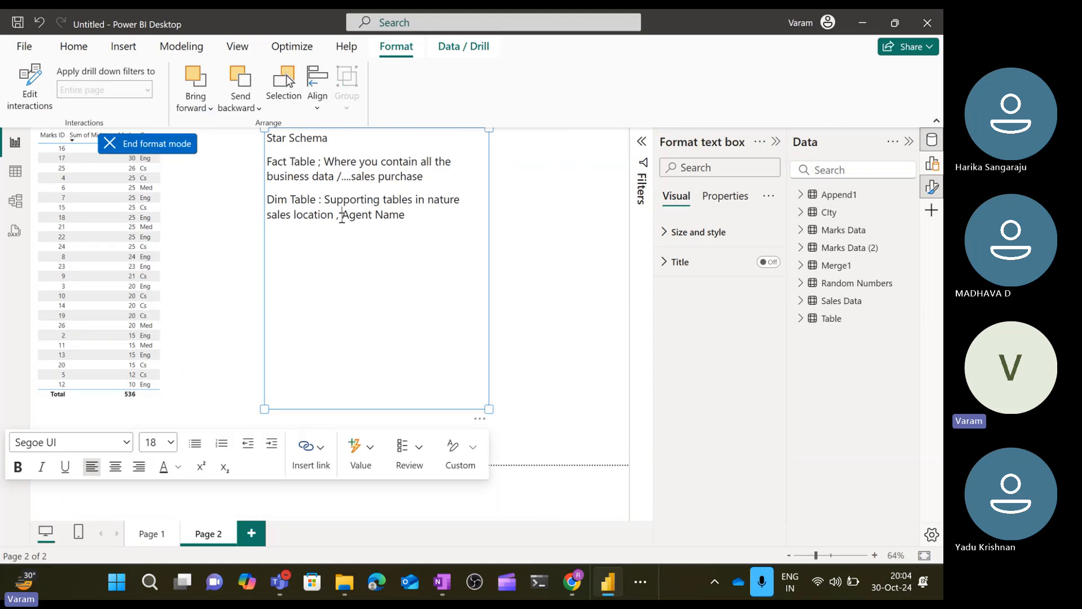
left_click(358, 138)
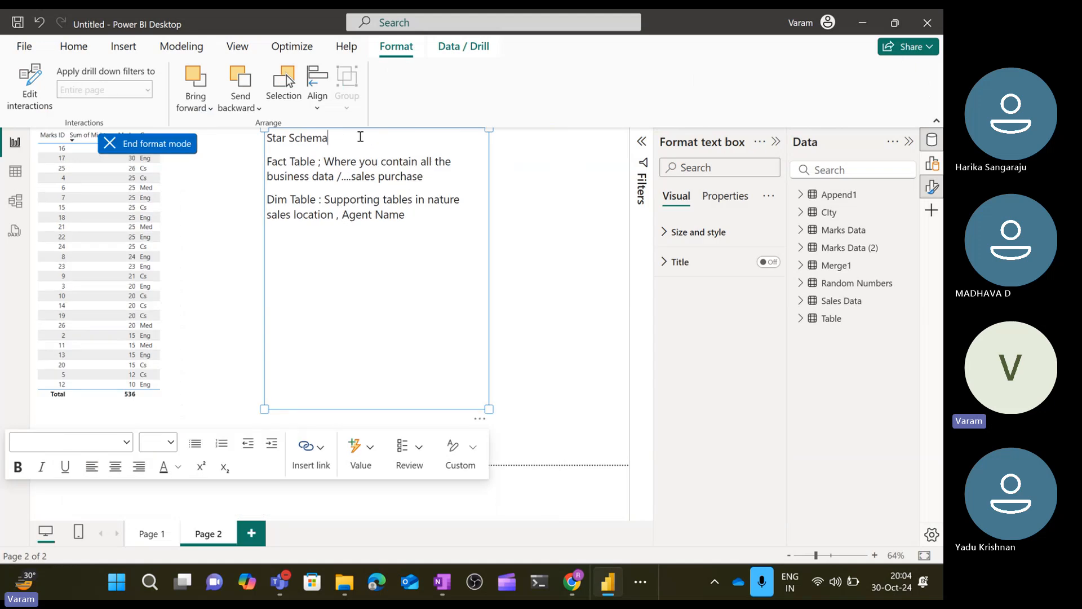
left_click(583, 220)
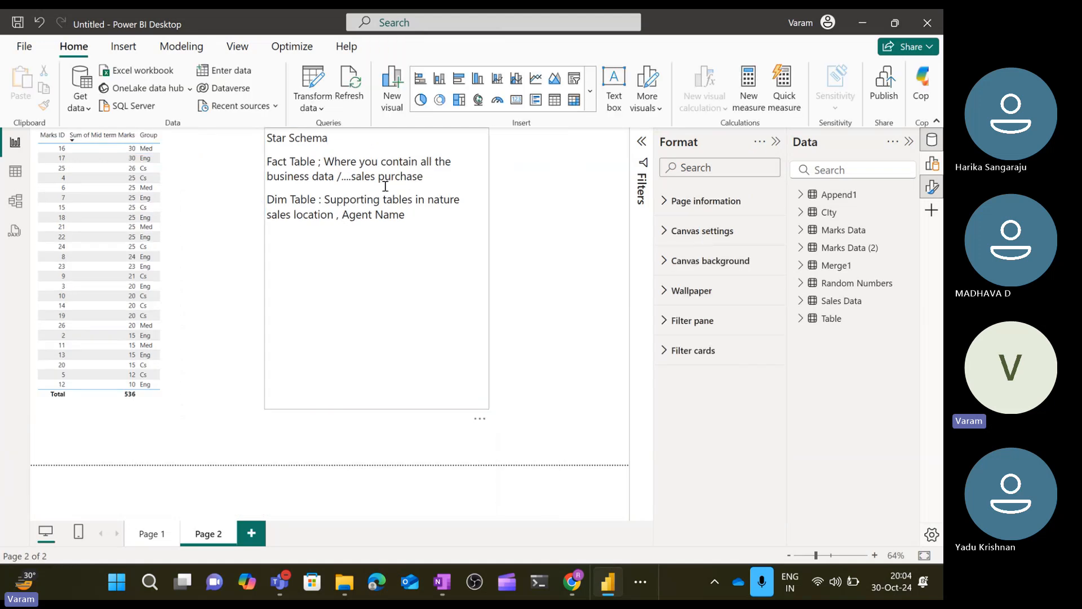
Switch to the model diagram and delete the relationship between the City and Marks Data (2) tables.
left_click(315, 144)
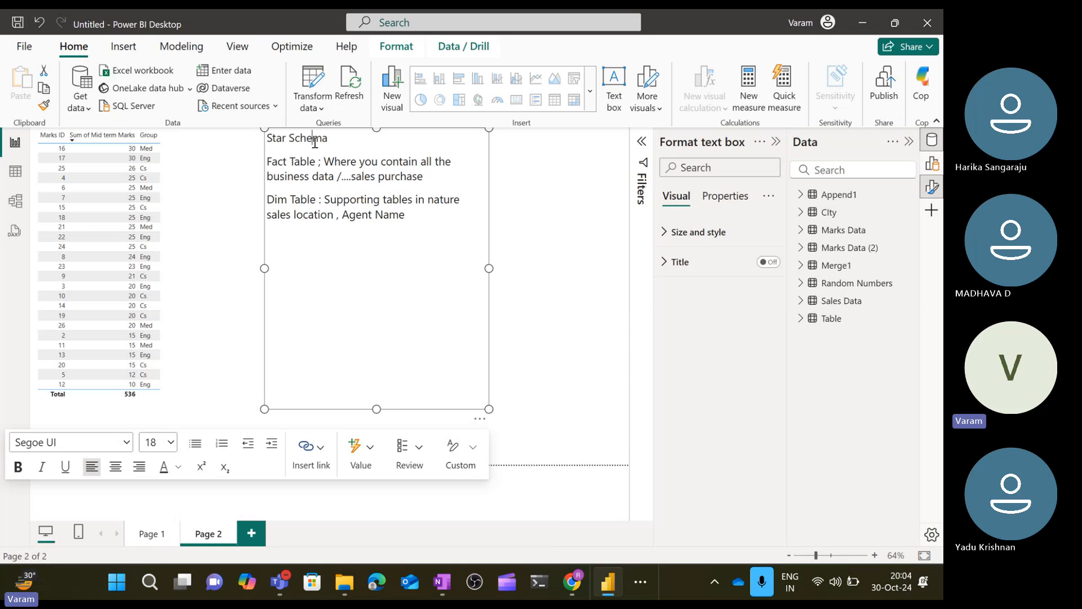
left_click(425, 232)
left_click(444, 216)
left_click(20, 215)
right_click(307, 302)
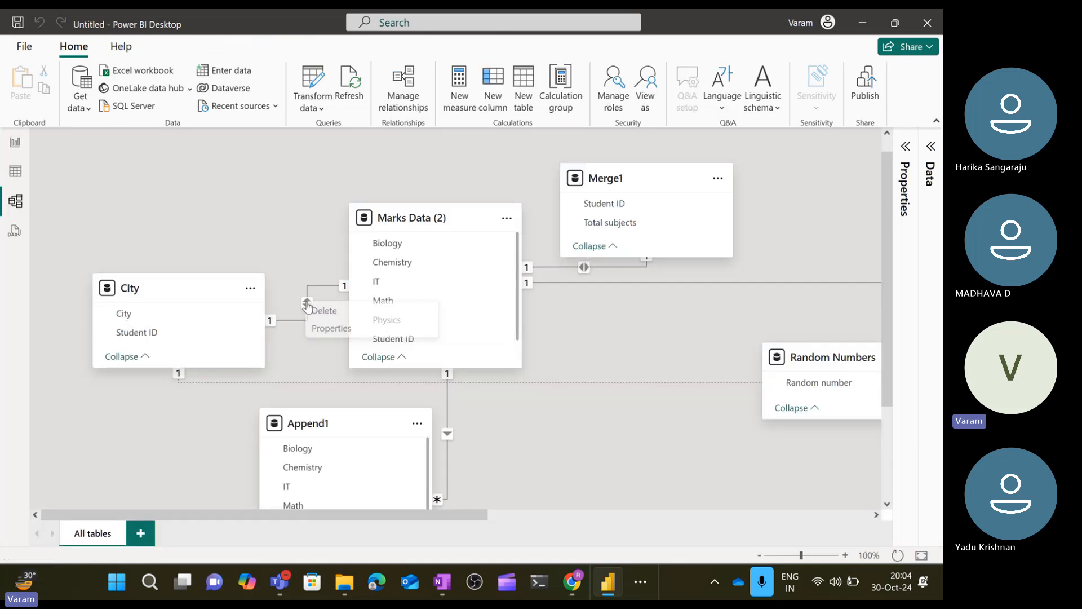
left_click(341, 311)
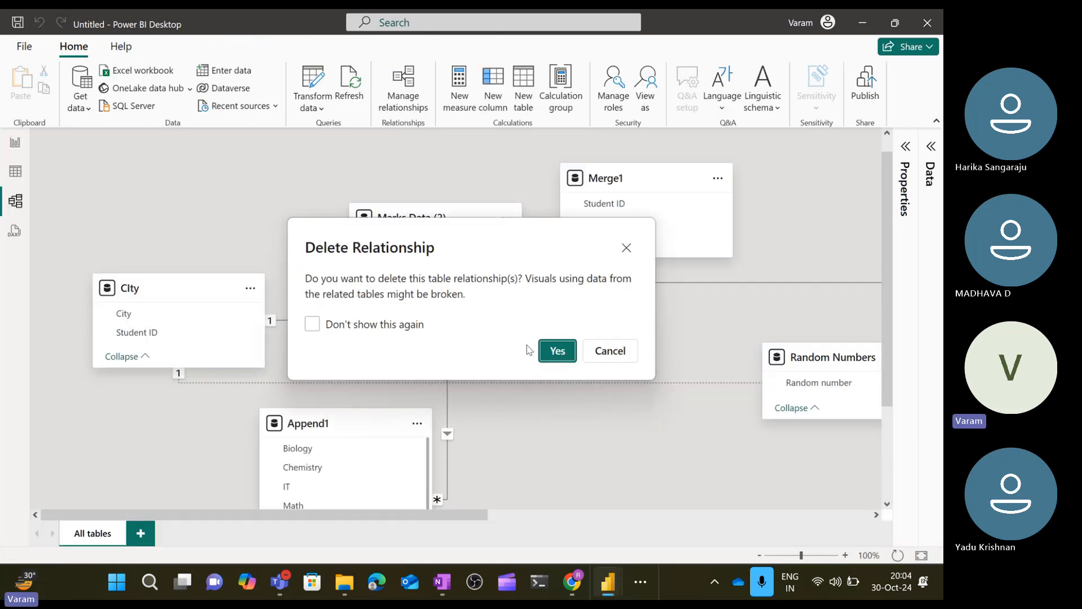
left_click(559, 352)
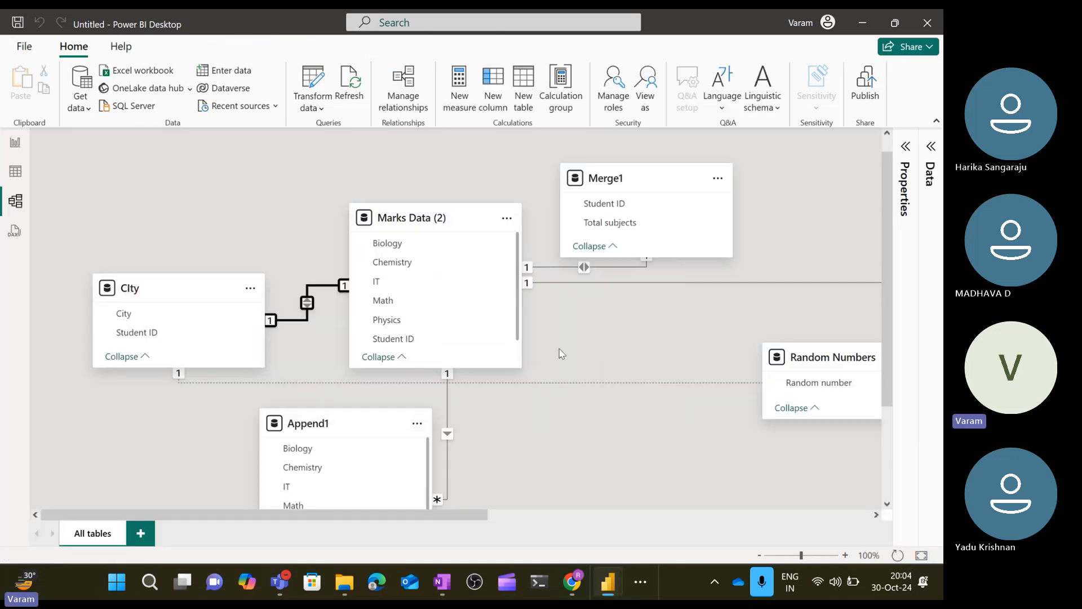
Delete the relationships linking Marks Data (2) to Append1 and City to Random Numbers.
right_click(447, 436)
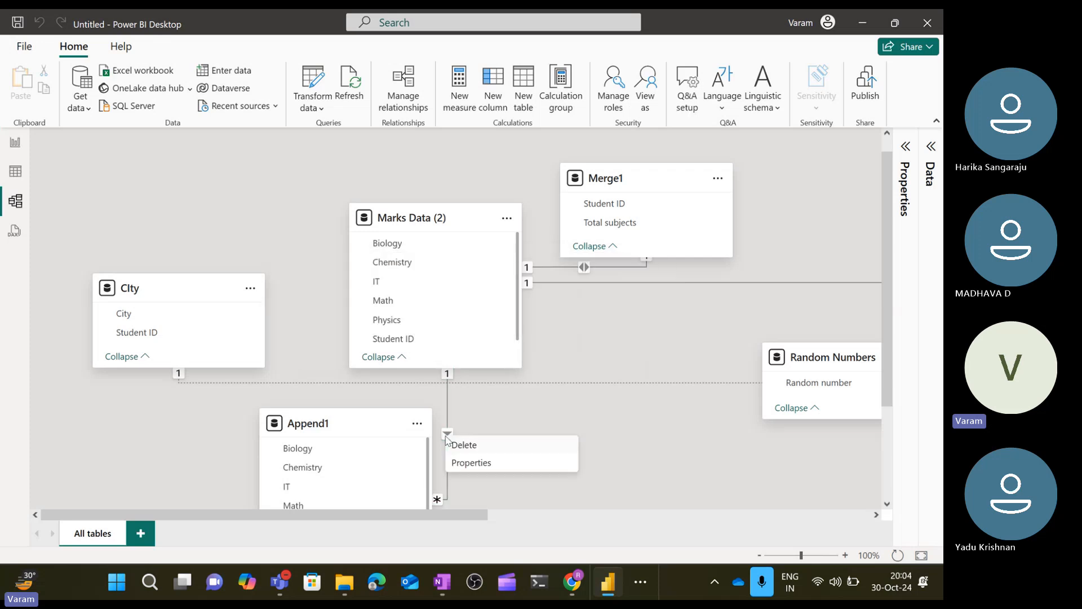
left_click(464, 446)
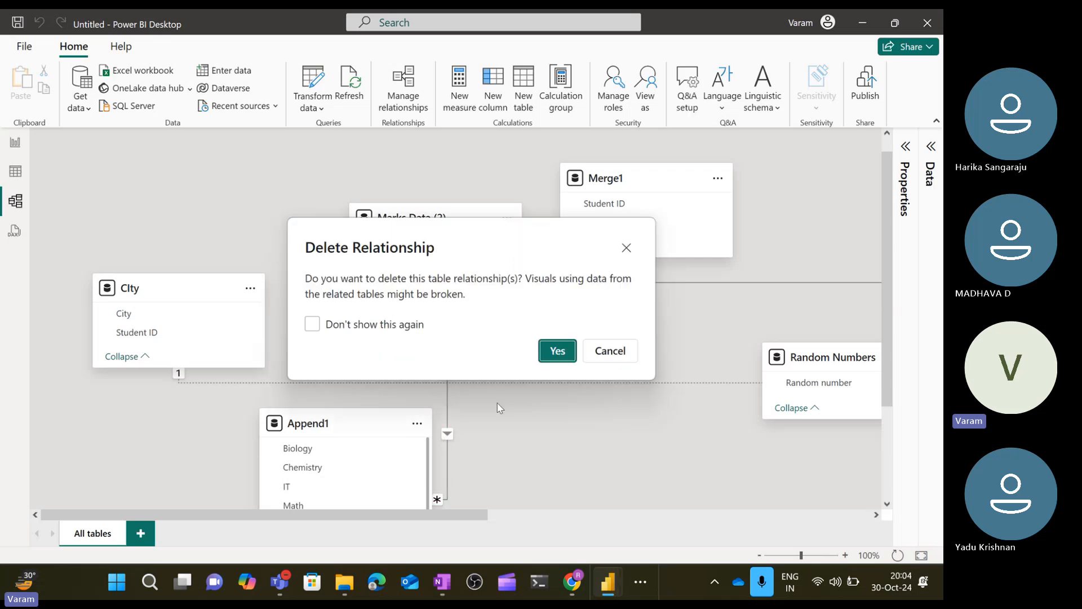
left_click(559, 351)
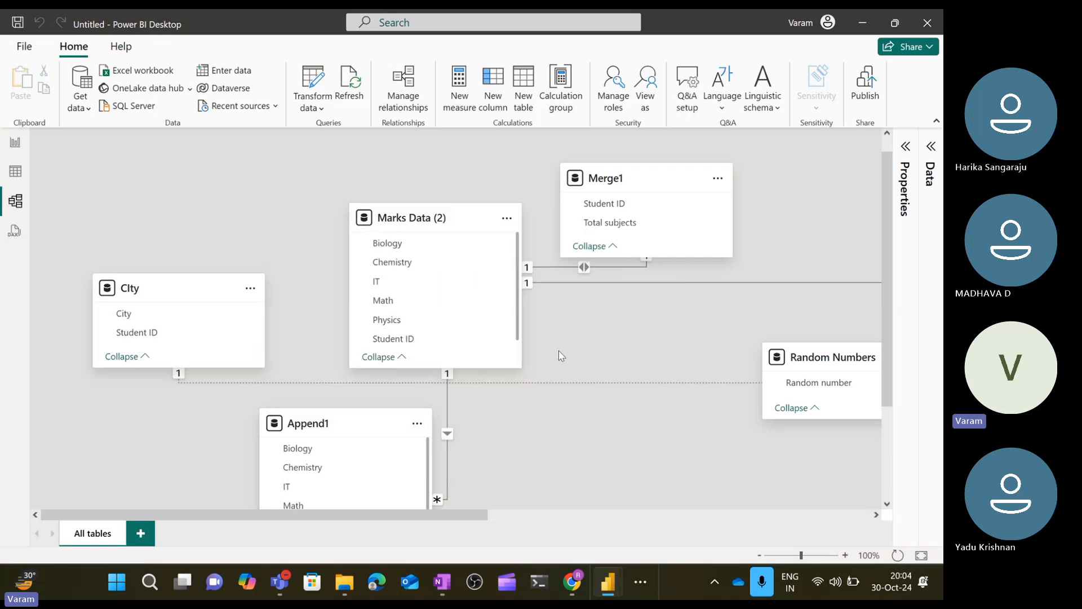
right_click(546, 387)
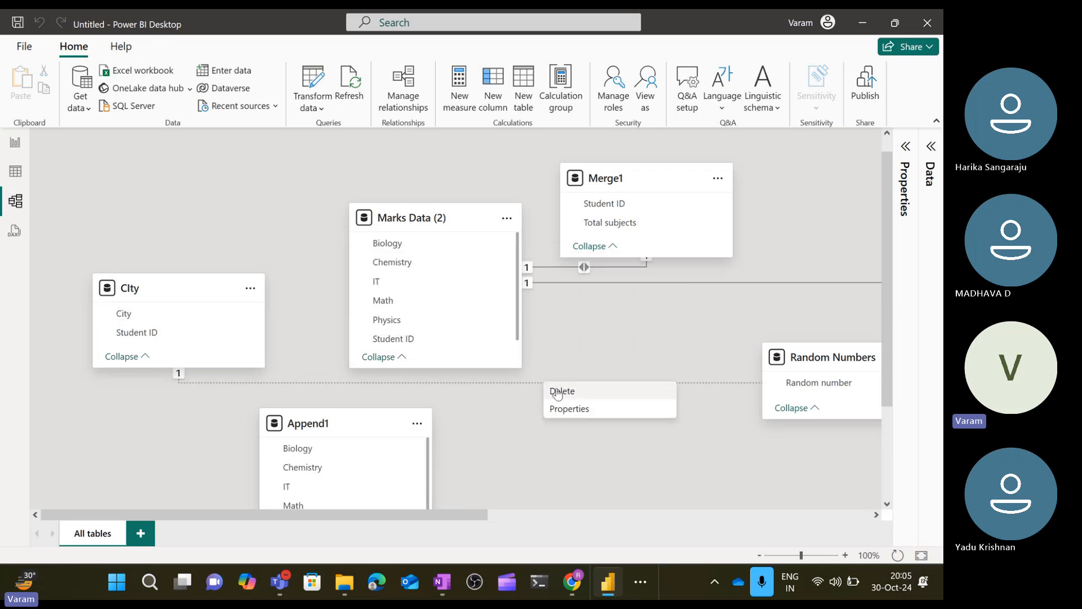
left_click(570, 390)
left_click(555, 351)
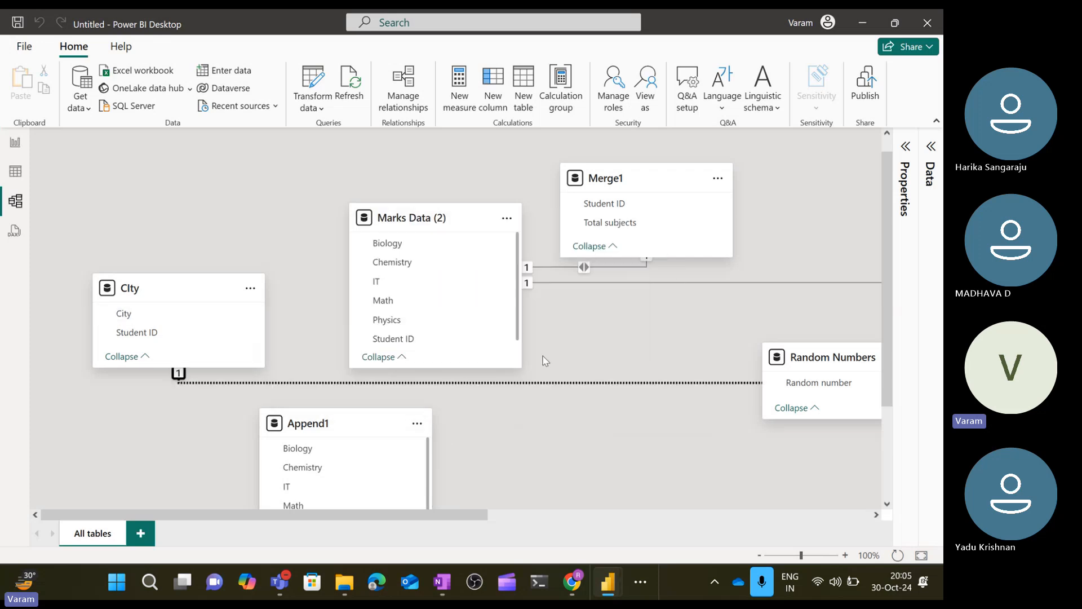
Delete the remaining relationships from Marks Data (2) to Merge1 and to the table further right.
right_click(585, 272)
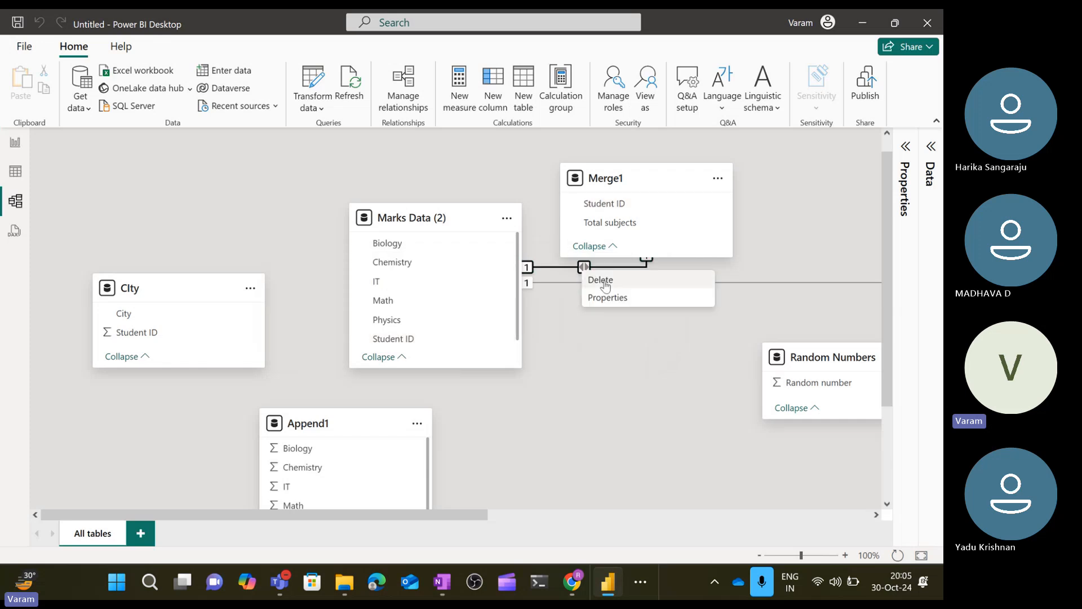
left_click(605, 282)
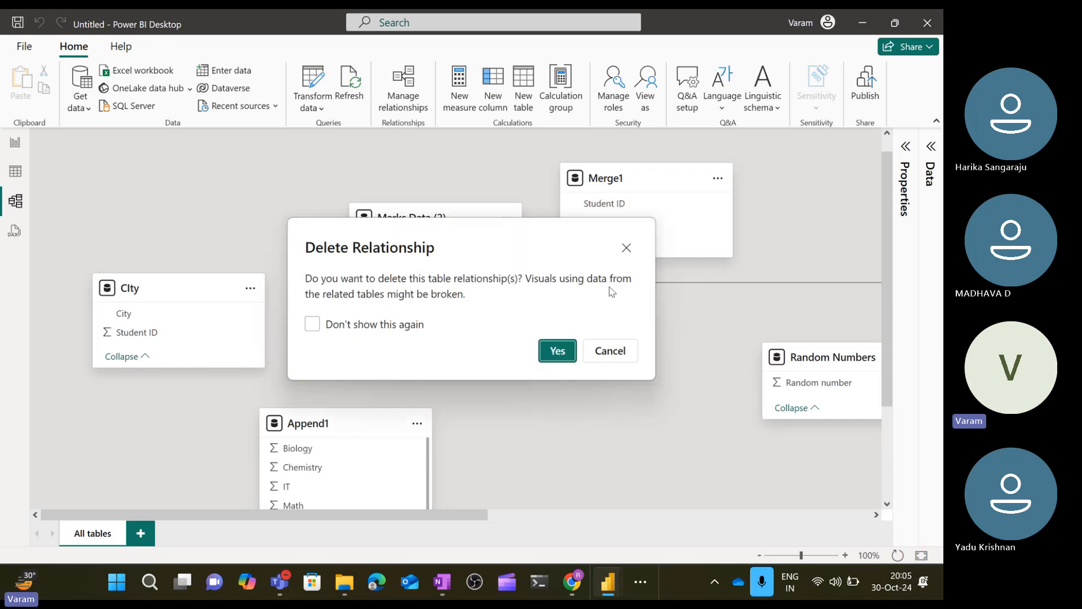
left_click(557, 351)
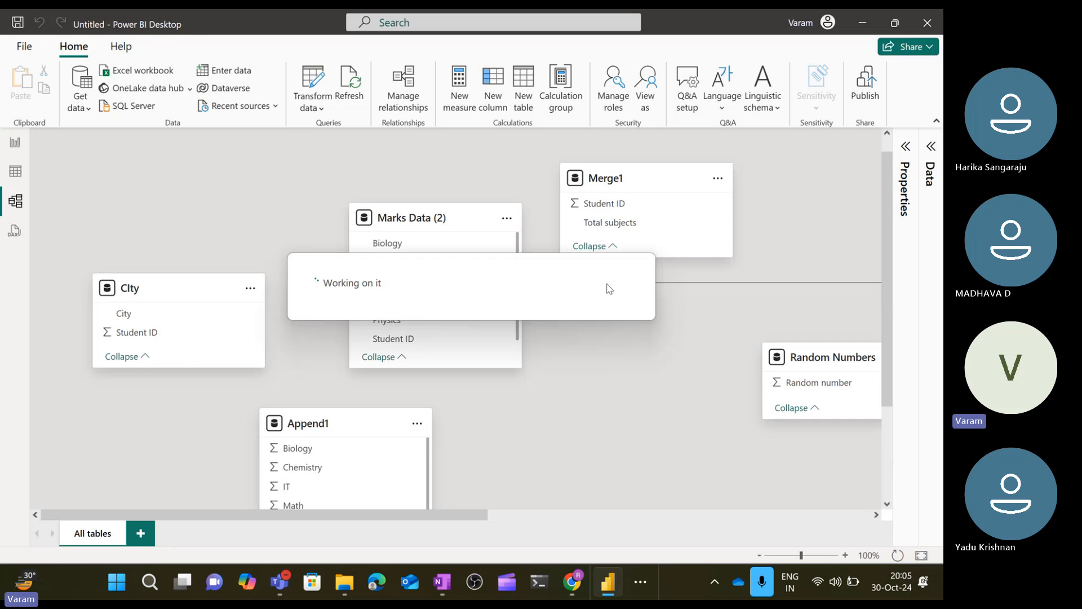
right_click(683, 288)
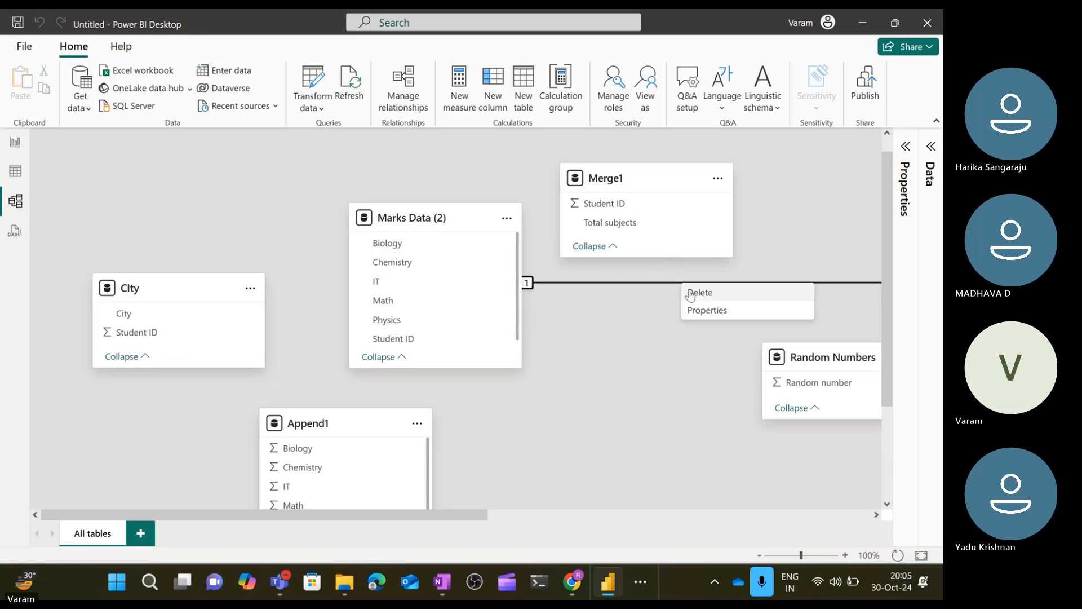
left_click(688, 295)
left_click(557, 351)
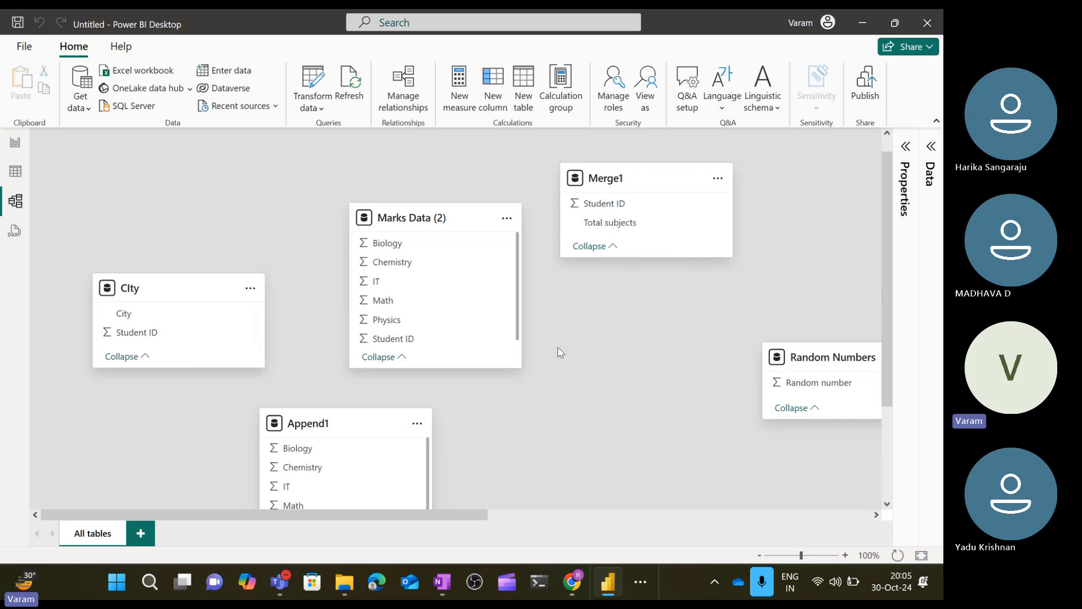
Scroll through the model diagram to review the remaining tables and relationships.
scroll(369, 325, "down", 1)
scroll(369, 326, "down", 3)
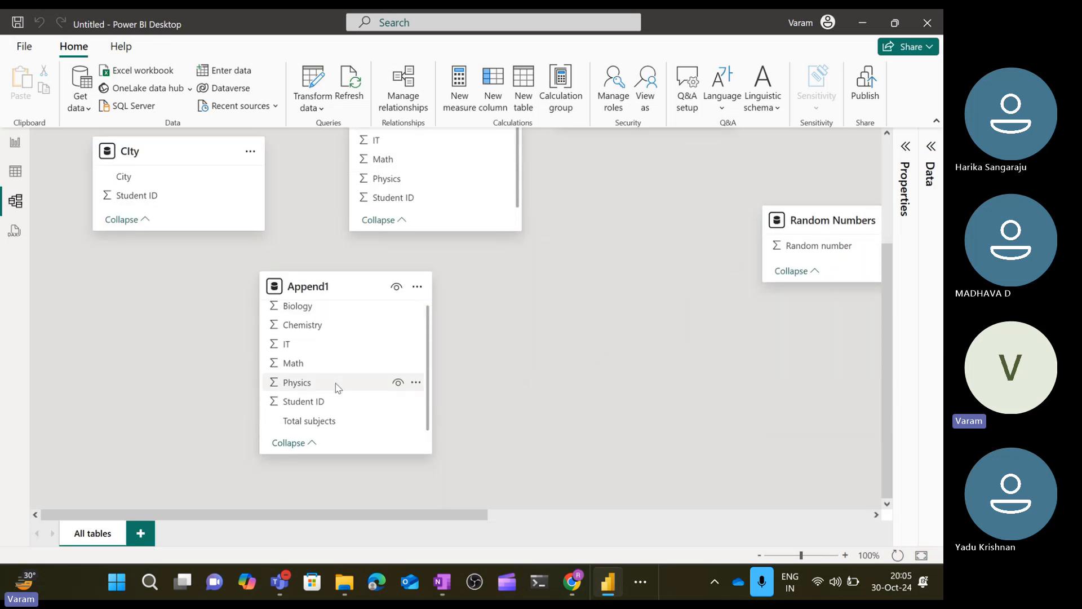
scroll(649, 358, "right", 5)
scroll(652, 359, "right", 8)
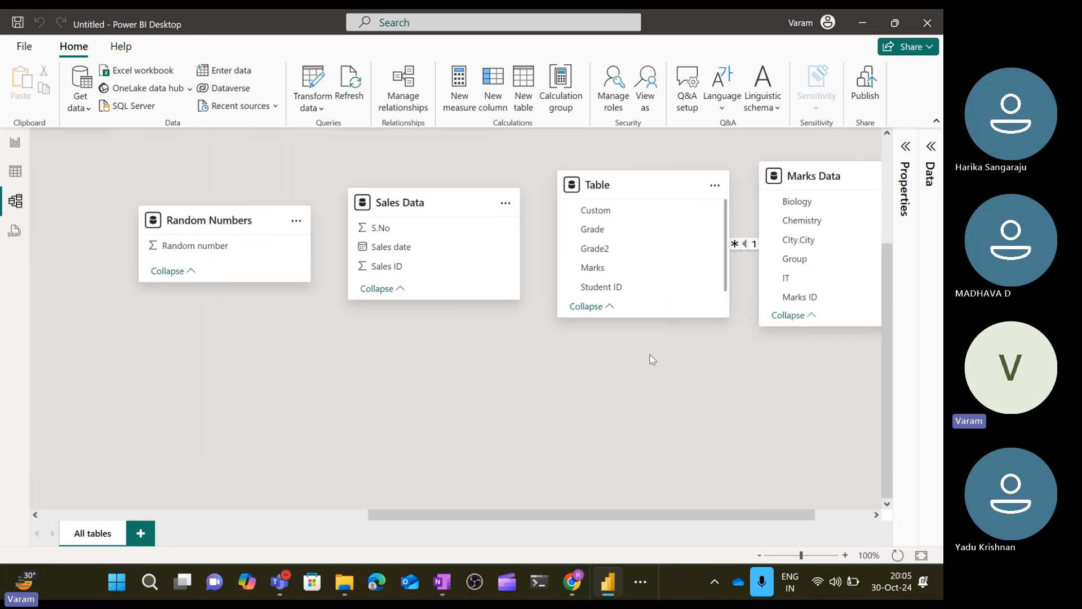
scroll(650, 358, "up", 1)
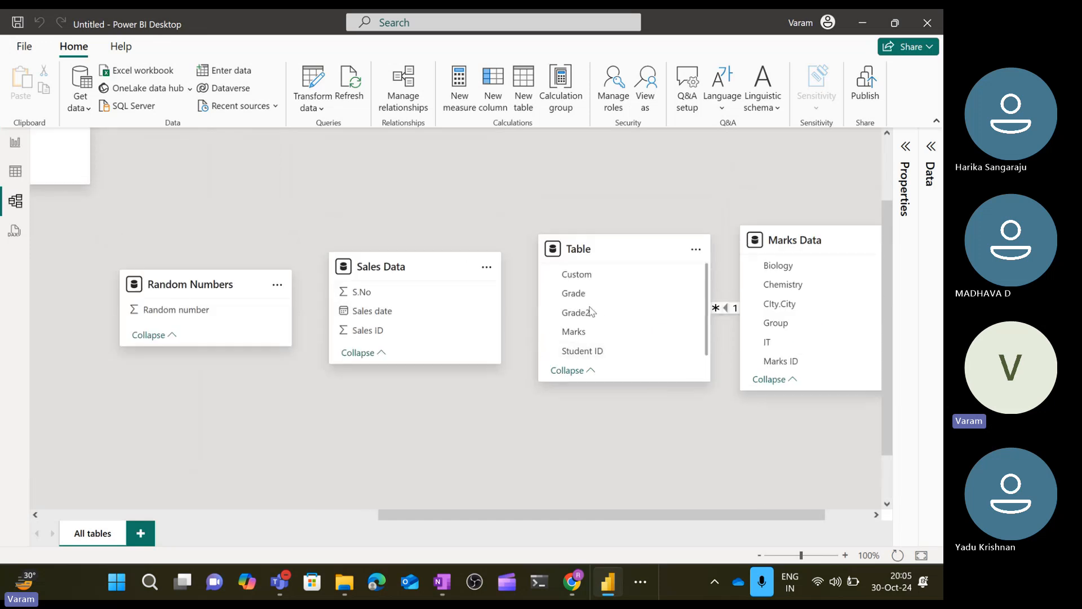
scroll(837, 335, "down", 2)
scroll(837, 335, "down", 3)
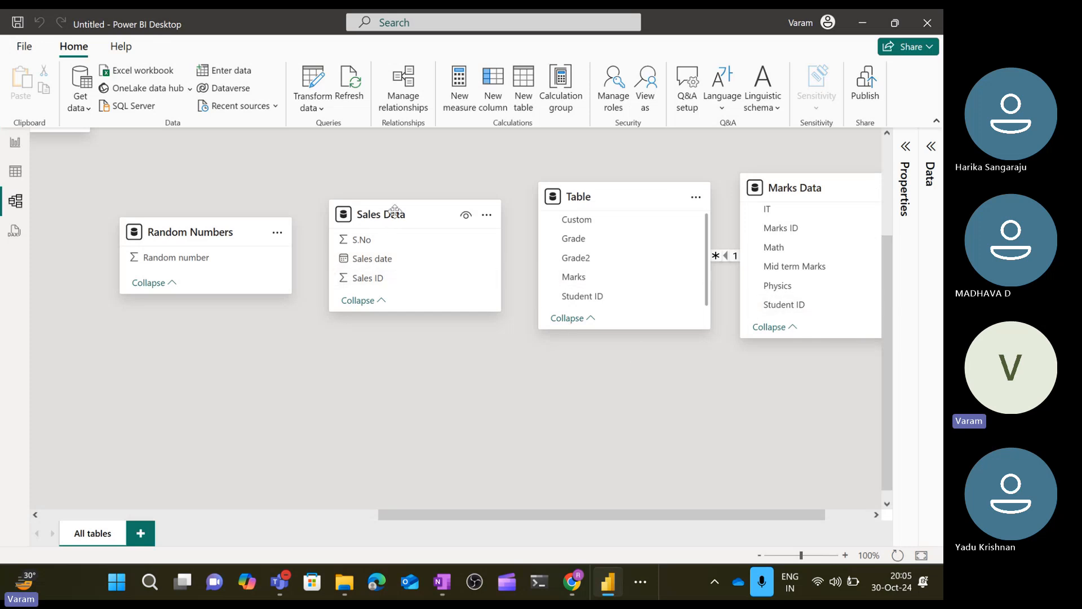
Create a new model layout, add the Sales Data table to it and enlarge its card.
left_click(142, 537)
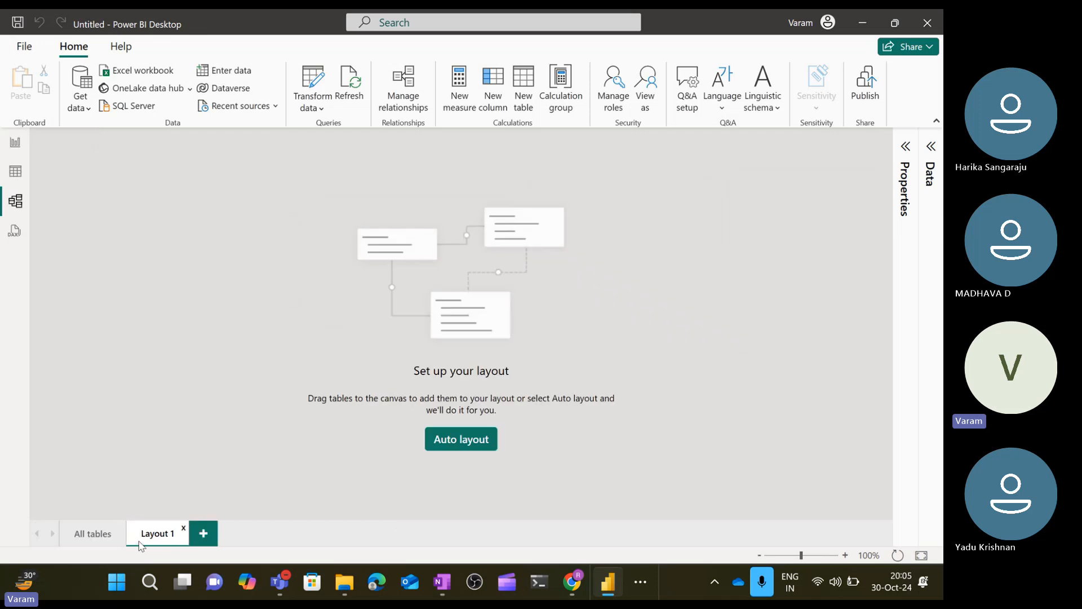
left_click(929, 172)
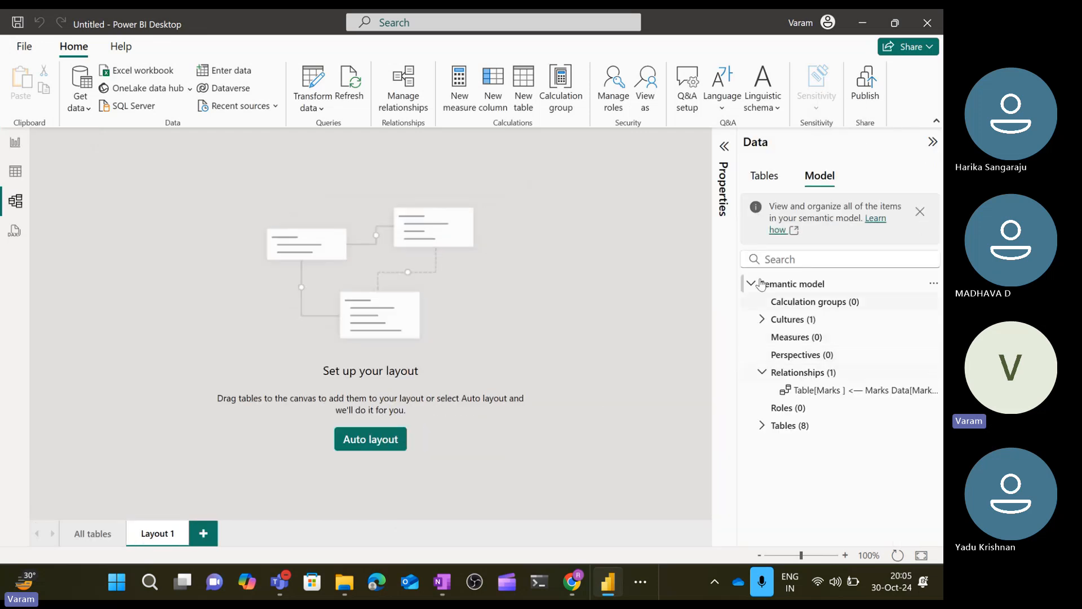
left_click(773, 181)
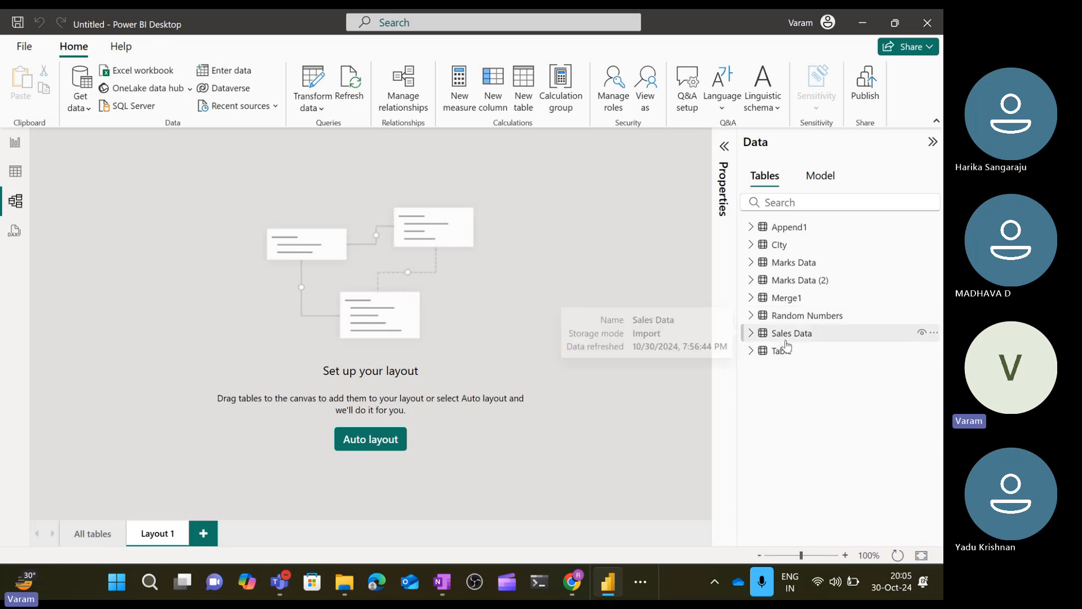
left_click_drag(786, 341, 190, 239)
left_click_drag(212, 336, 208, 406)
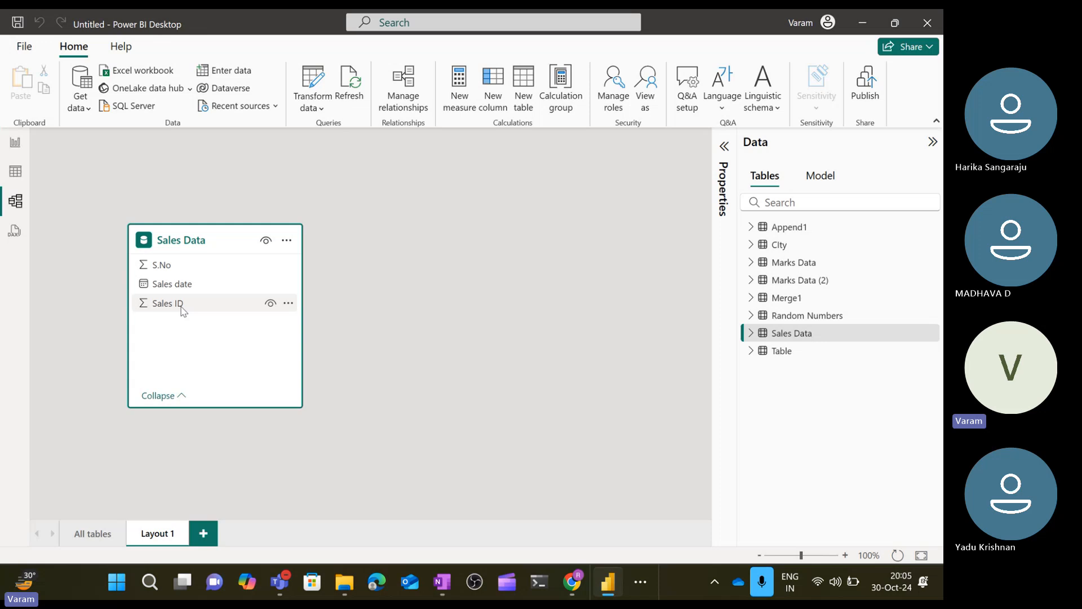
Open the table view and browse the data of each table in the model in turn.
left_click(781, 270)
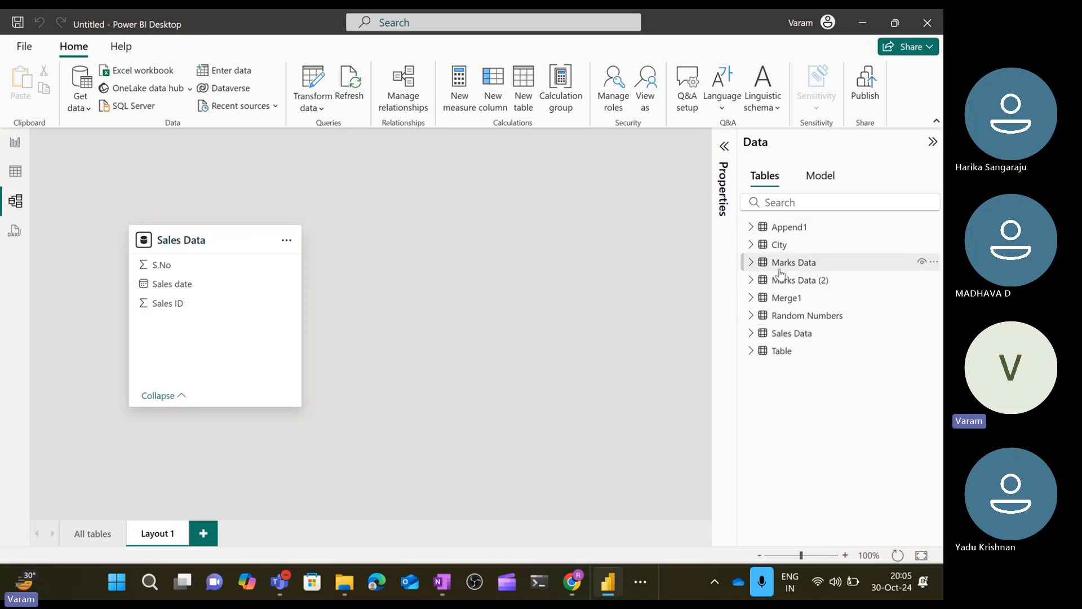
left_click(11, 176)
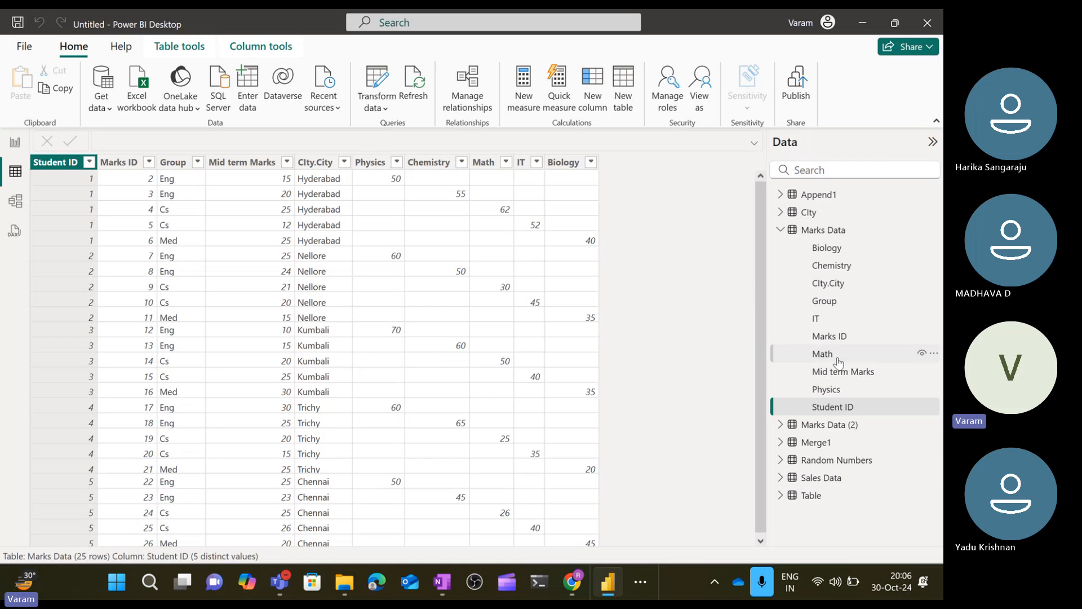
left_click(781, 230)
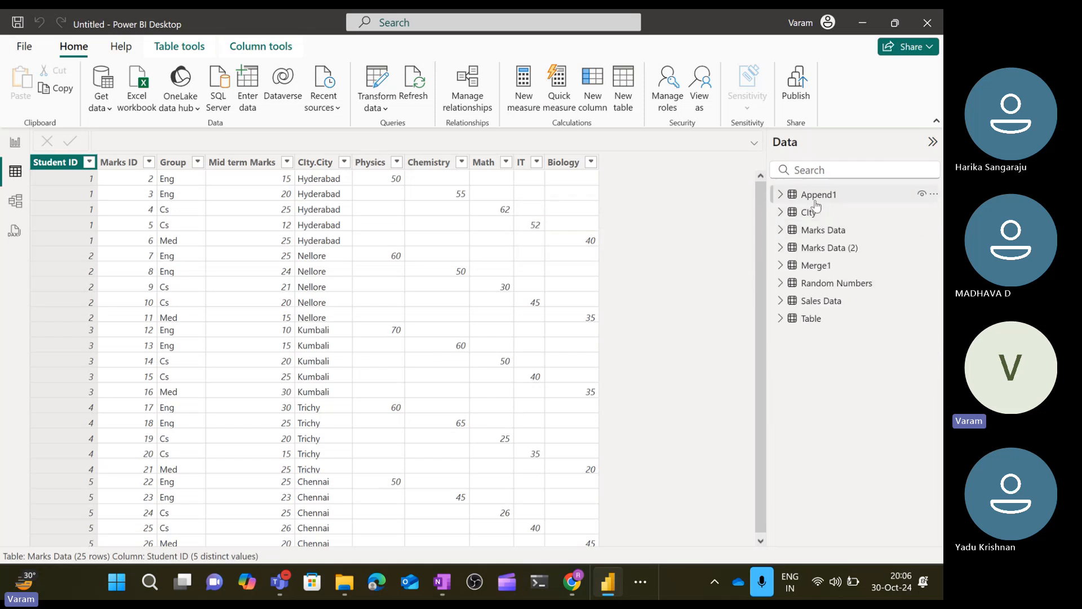
left_click(815, 197)
left_click(813, 218)
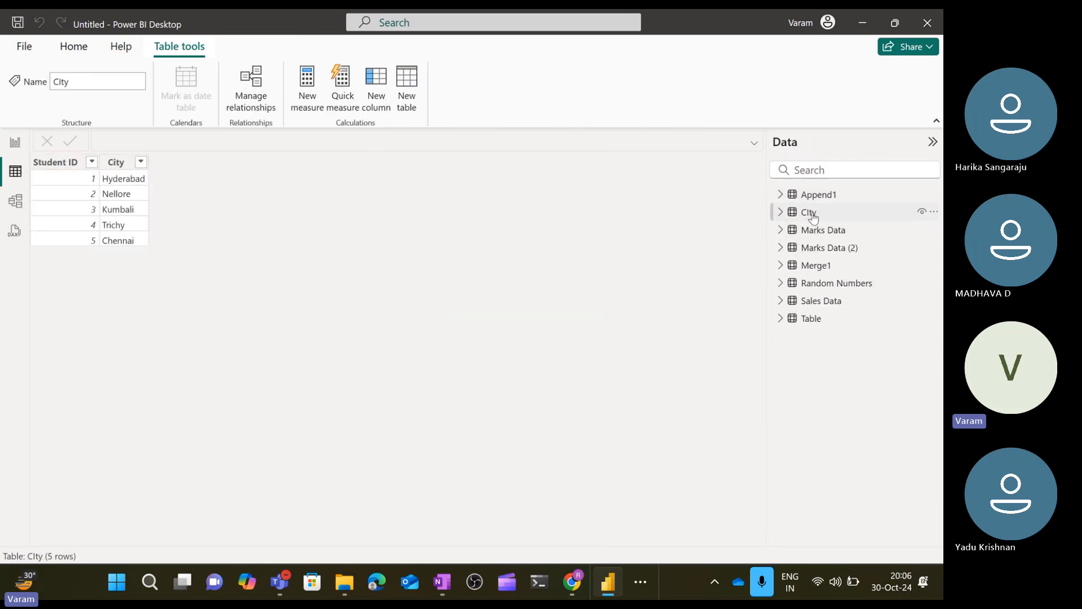
left_click(818, 254)
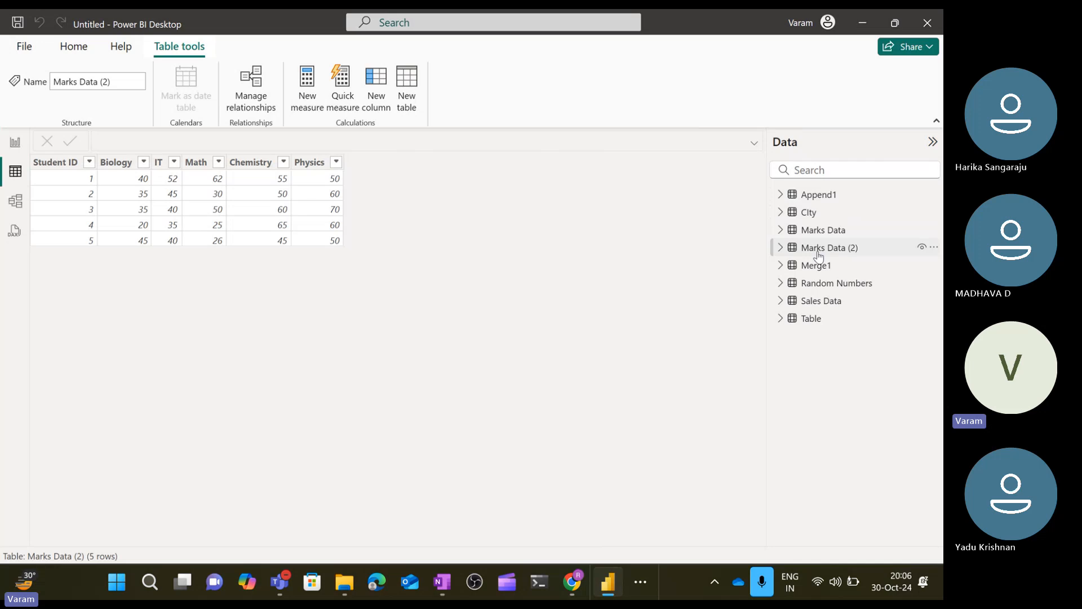
left_click(820, 284)
left_click(819, 305)
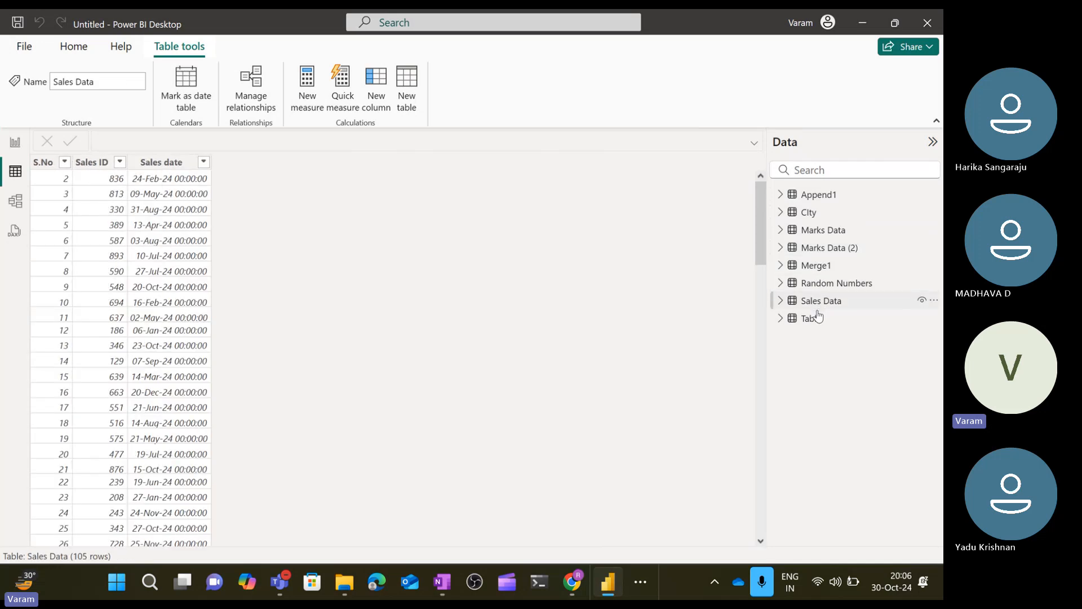
left_click(817, 320)
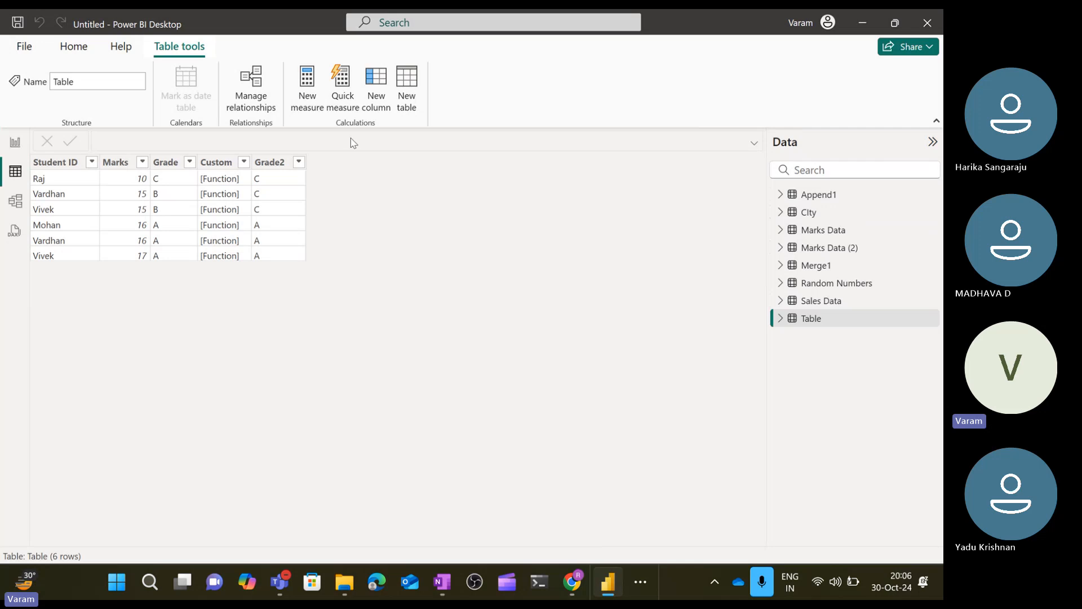
Create a new calculated table named Calender with the formula CALENDAR(DATE(2024,1,1),DATE(2025,1,1)).
left_click(406, 91)
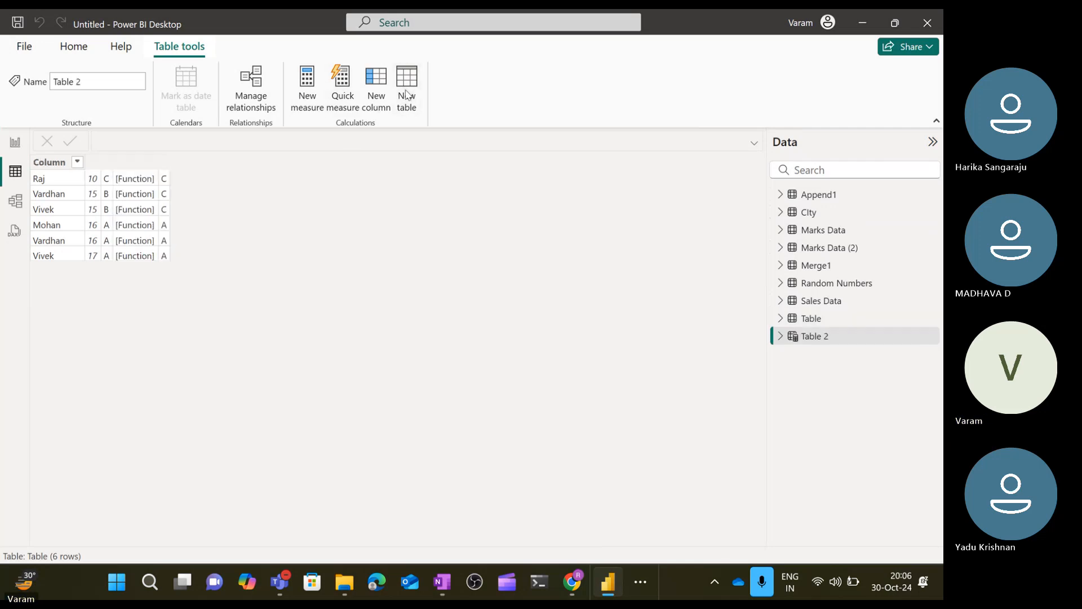
type("Calender")
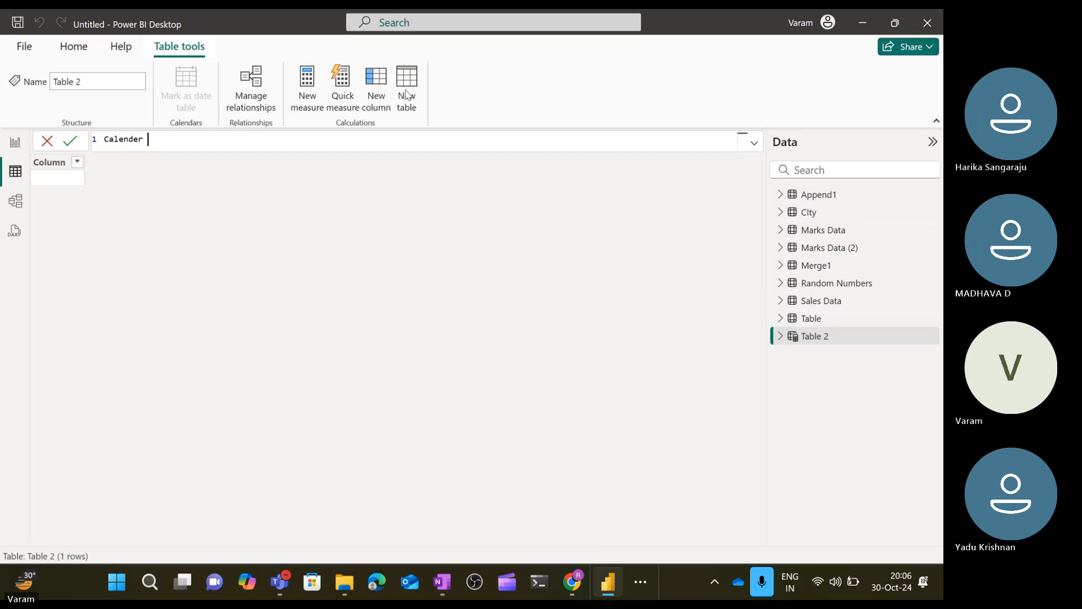
type(" = cal")
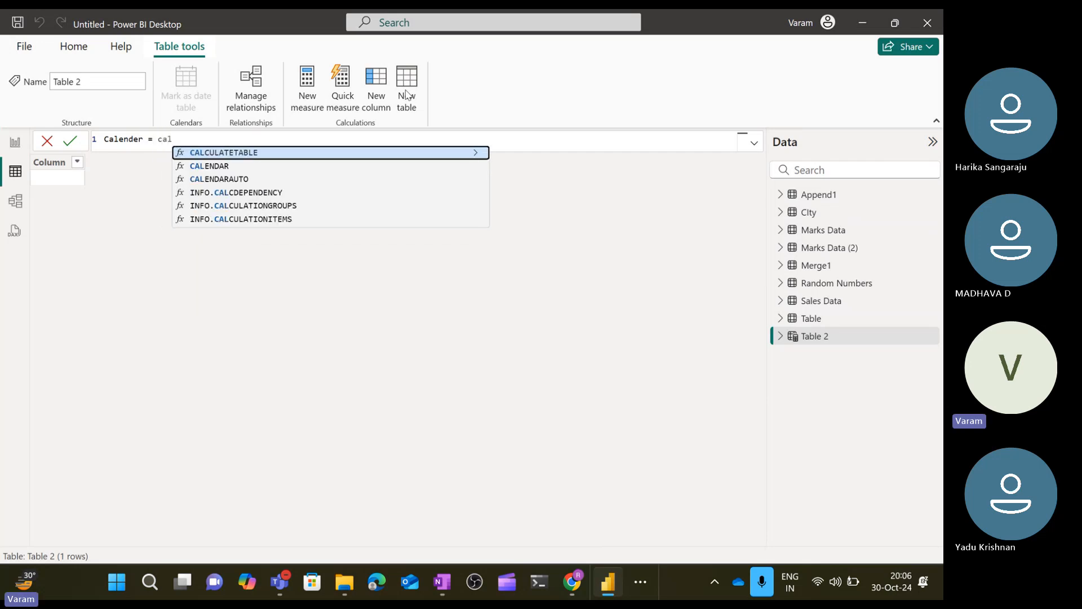
key("Tab")
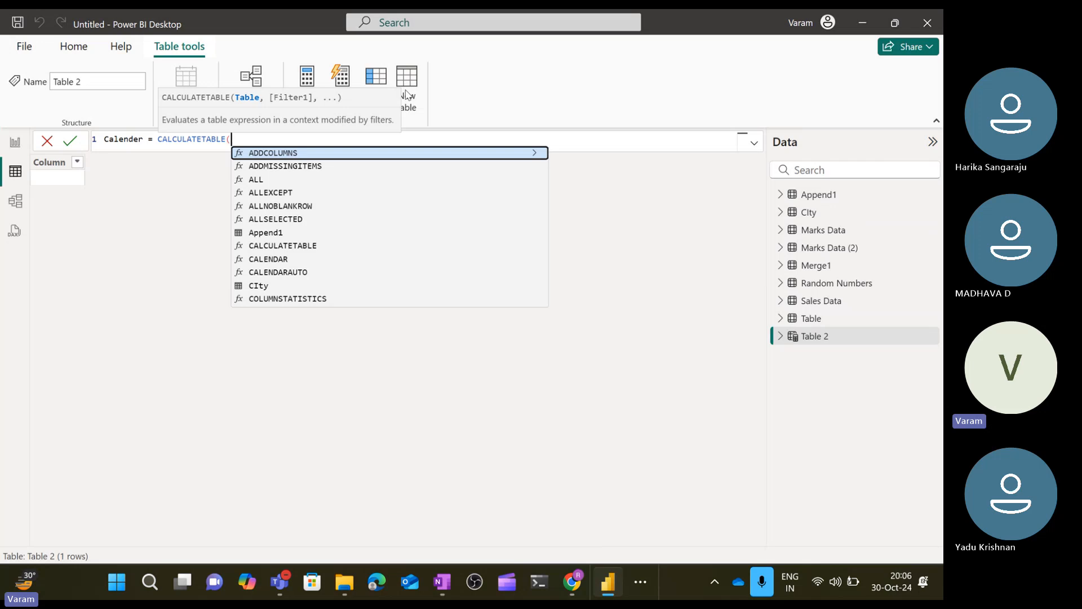
key("Down")
key("Down")
key("Down")
key("Down")
key("Down")
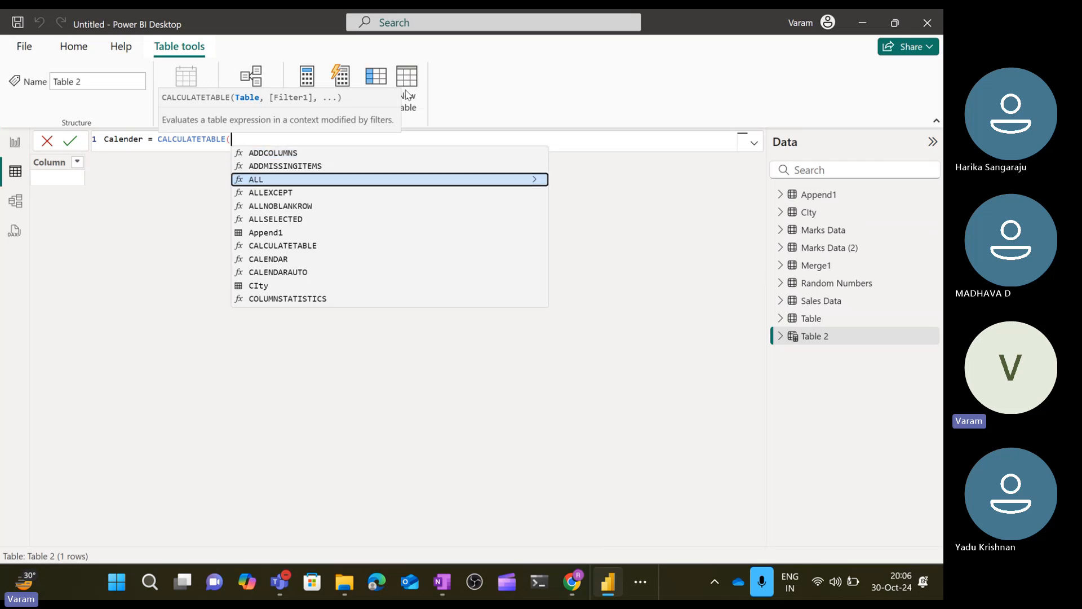
key("BackSpace")
key("BackSpace")
key("BackSpace")
key("BackSpace")
key("BackSpace")
key("BackSpace")
key("BackSpace")
key("BackSpace")
key("BackSpace")
key("BackSpace")
key("BackSpace")
key("BackSpace")
key("BackSpace")
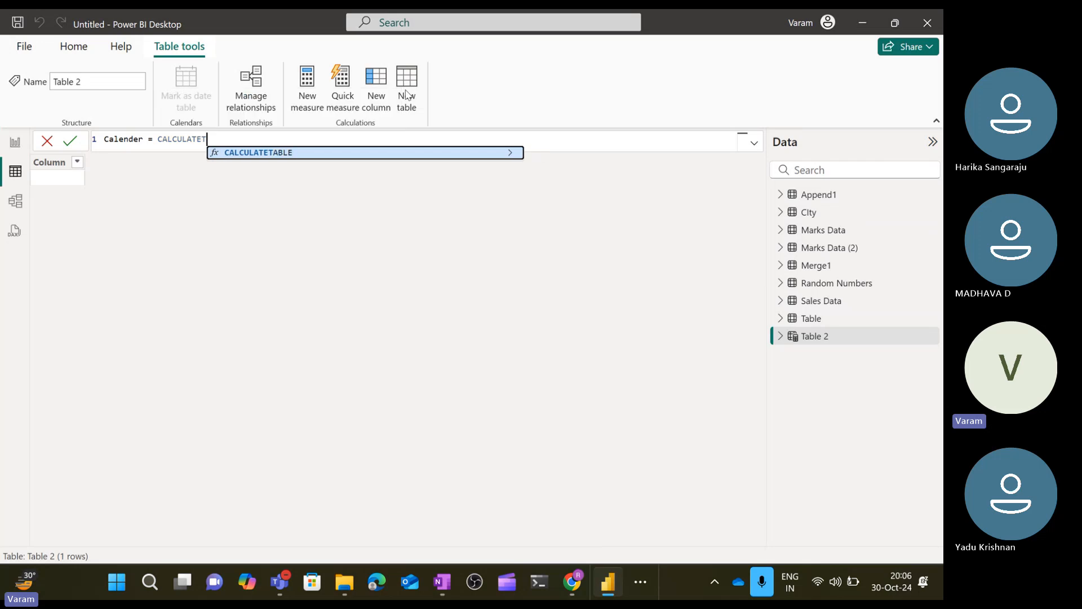
key("BackSpace")
key("BackSpace")
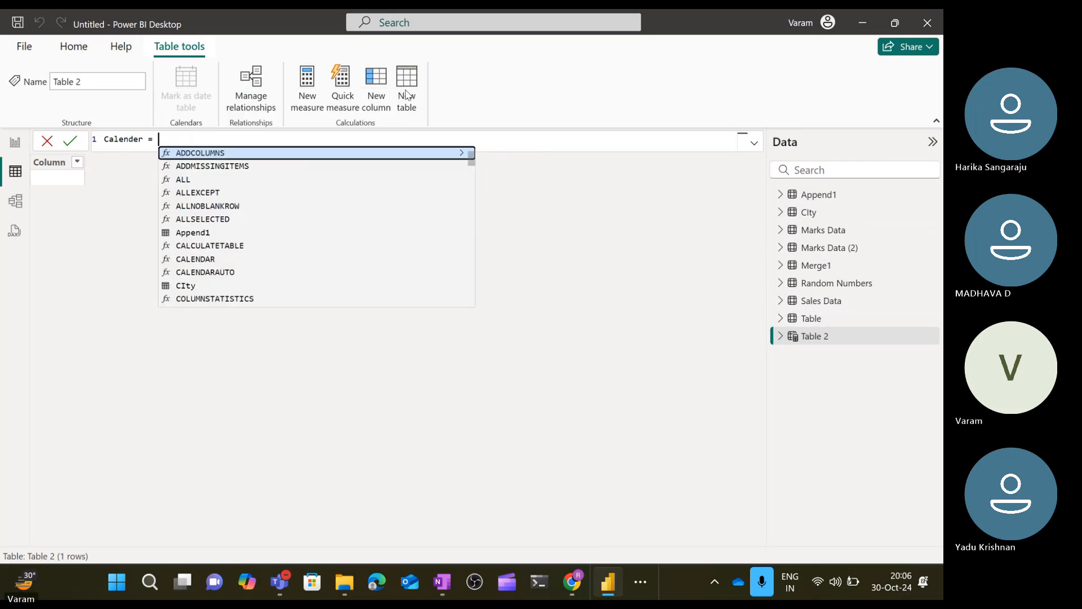
type("cale")
key("Tab")
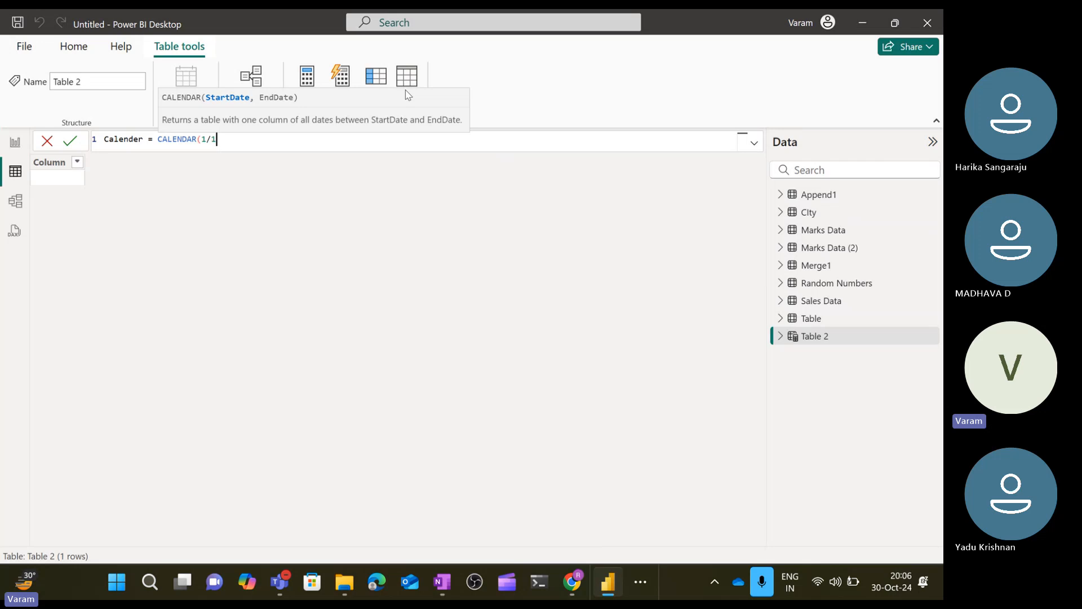
type("1/1/2024")
key("BackSpace")
key("BackSpace")
key("BackSpace")
key("BackSpace")
key("BackSpace")
key("BackSpace")
key("BackSpace")
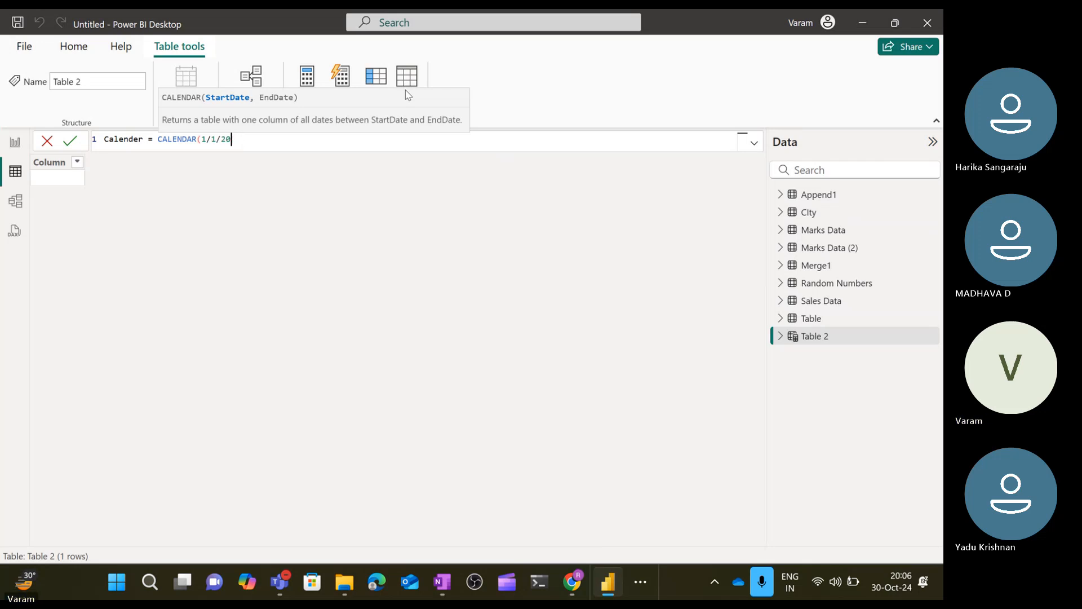
type("date")
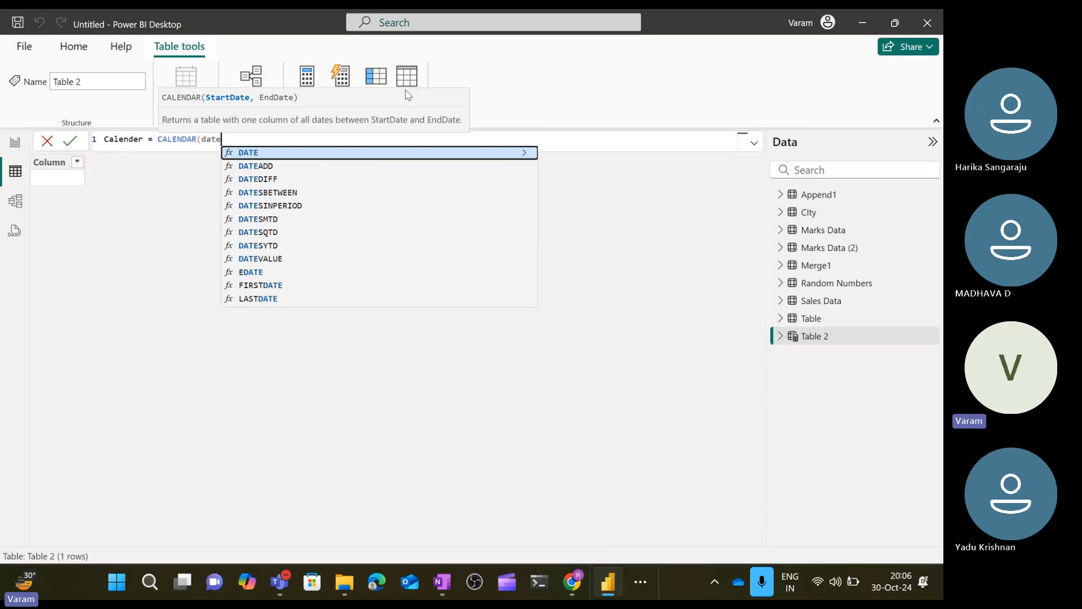
key("Tab")
type("20")
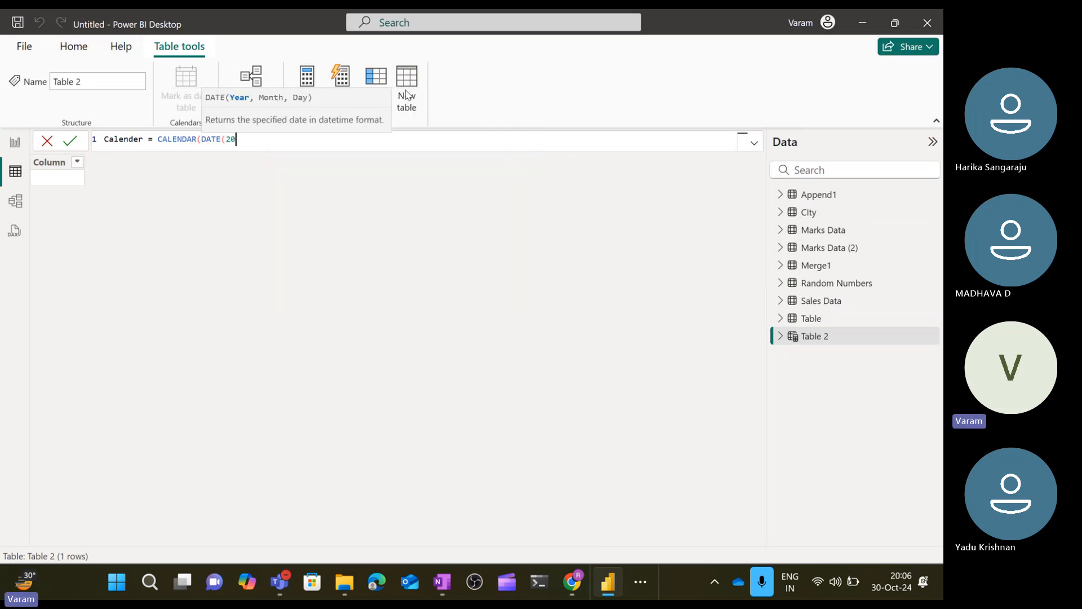
type("24,1,1)")
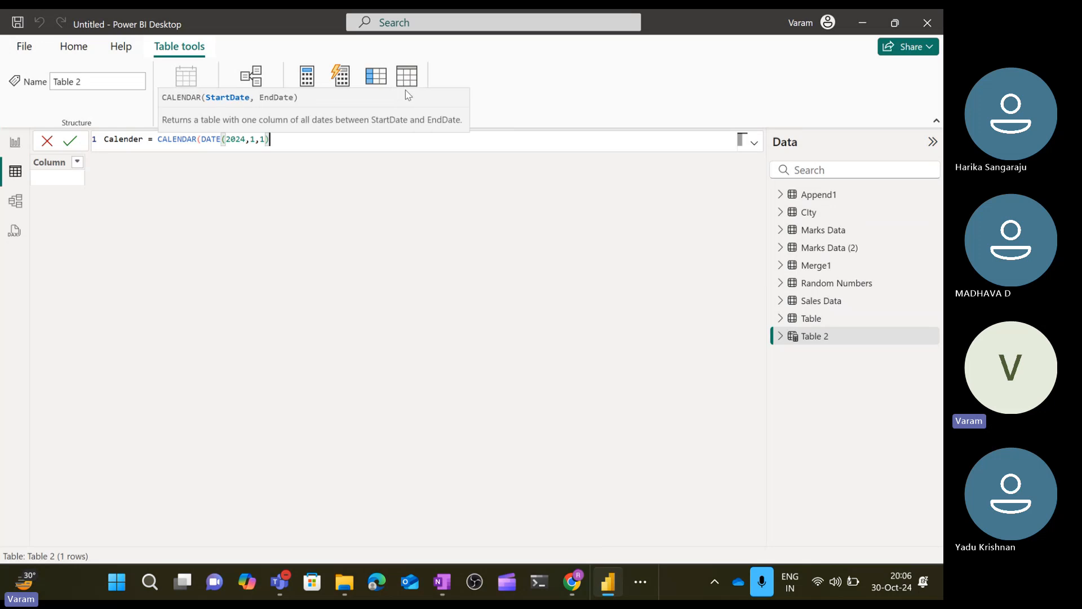
type(",DATE(")
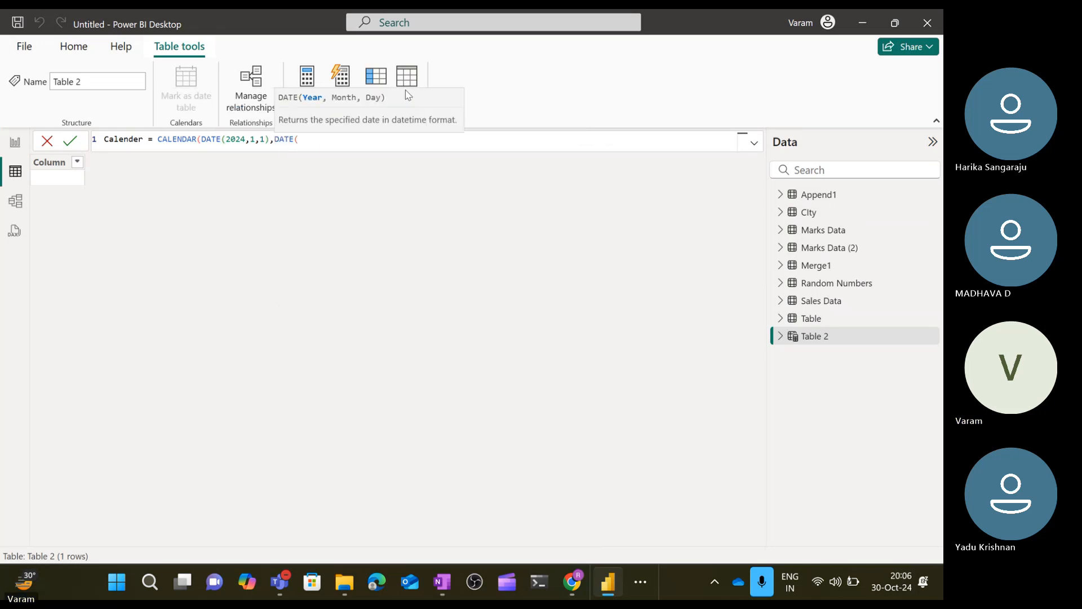
type("2025,,")
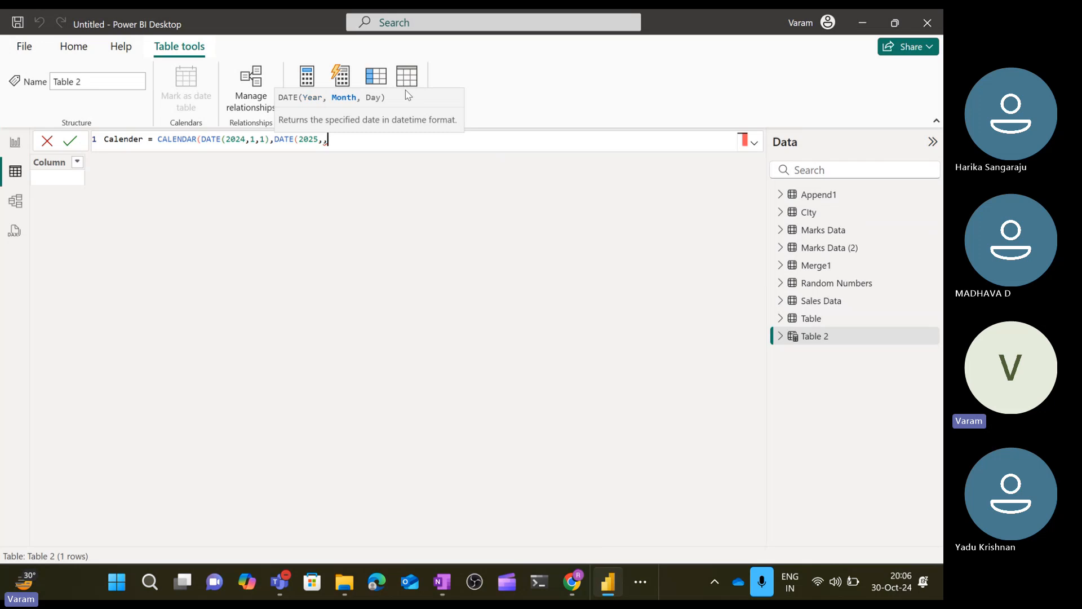
key("BackSpace")
type("1")
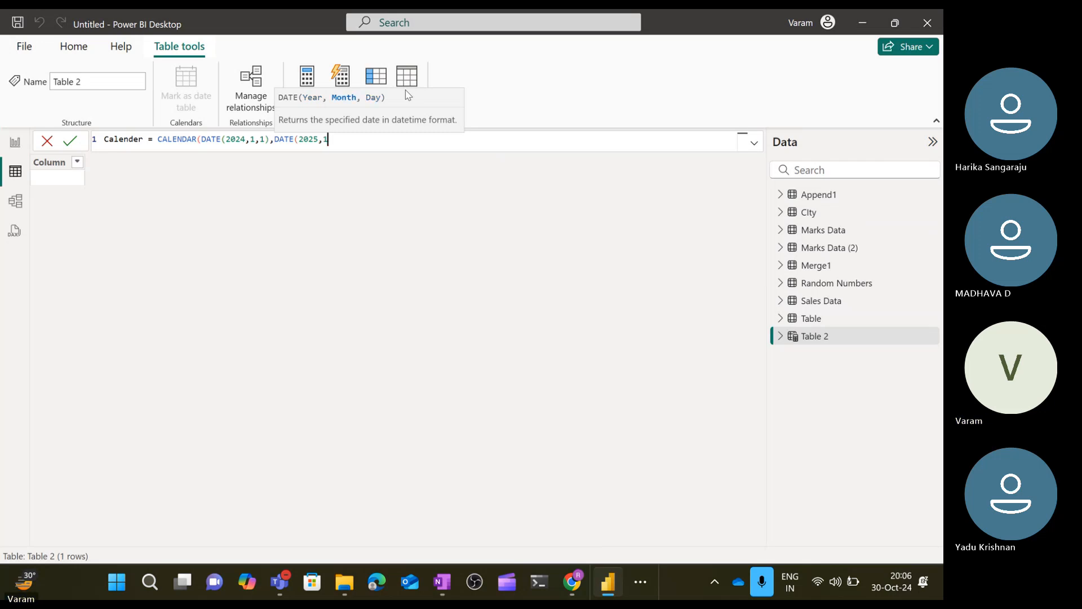
type(",1")
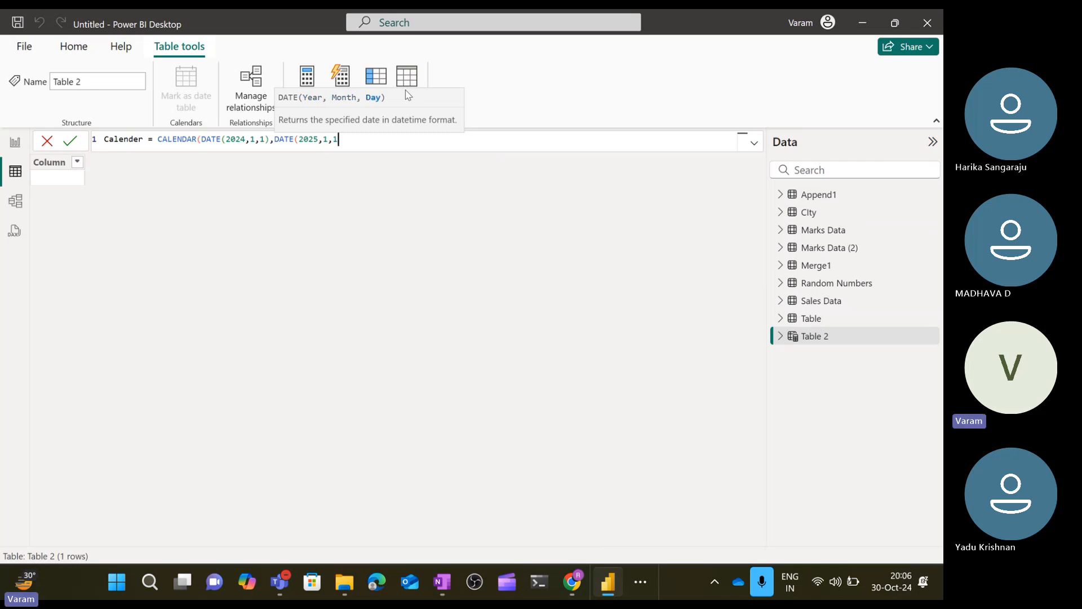
type(")")
key("Return")
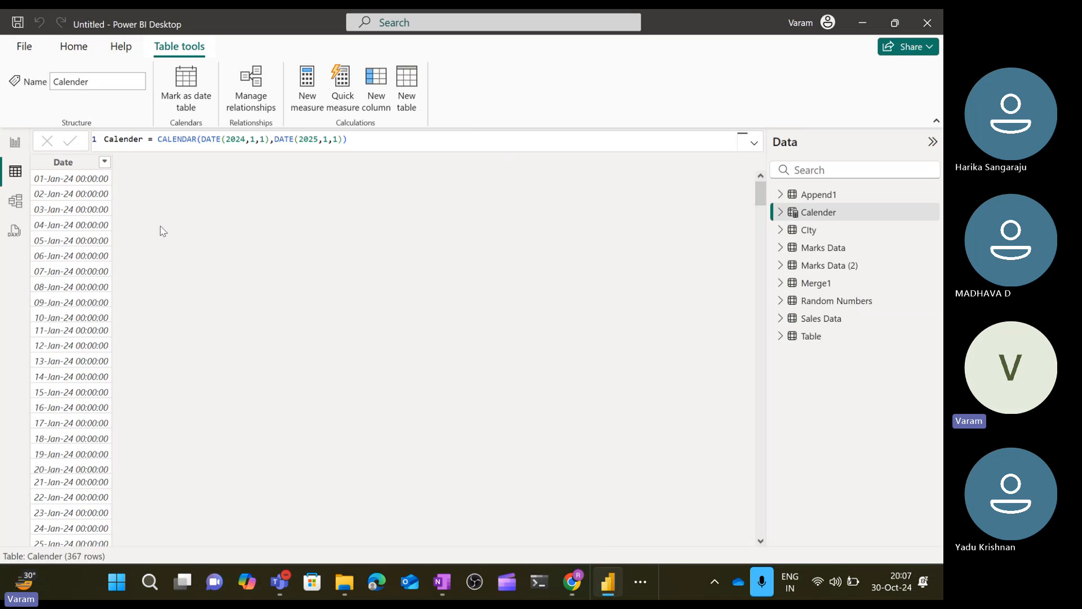
Add a calculated column to Calender defined as Month = MONTH(Calender[Date]).
left_click(387, 110)
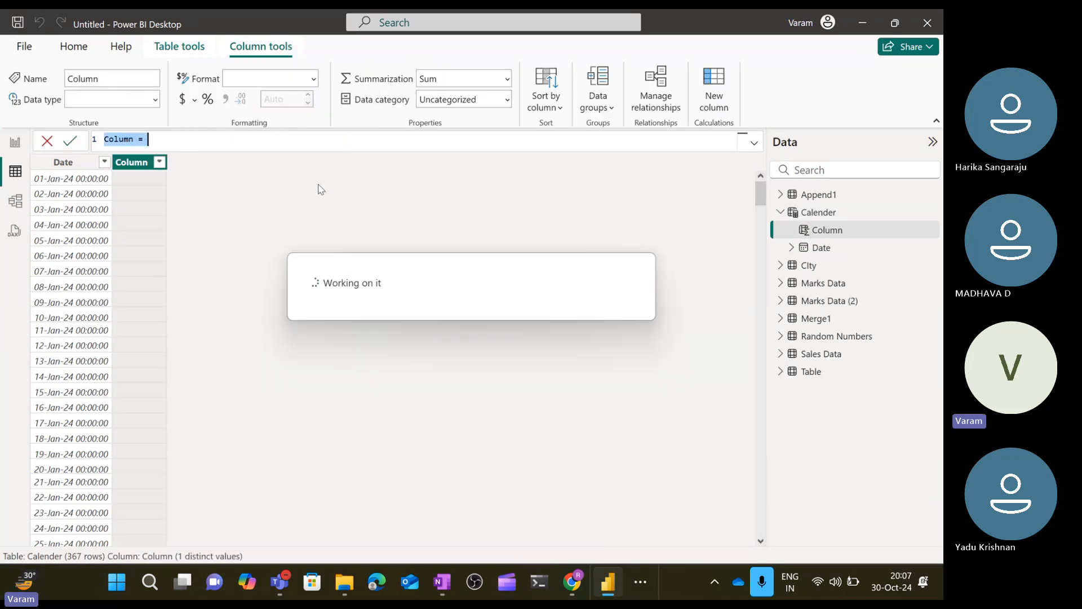
type("Month   ")
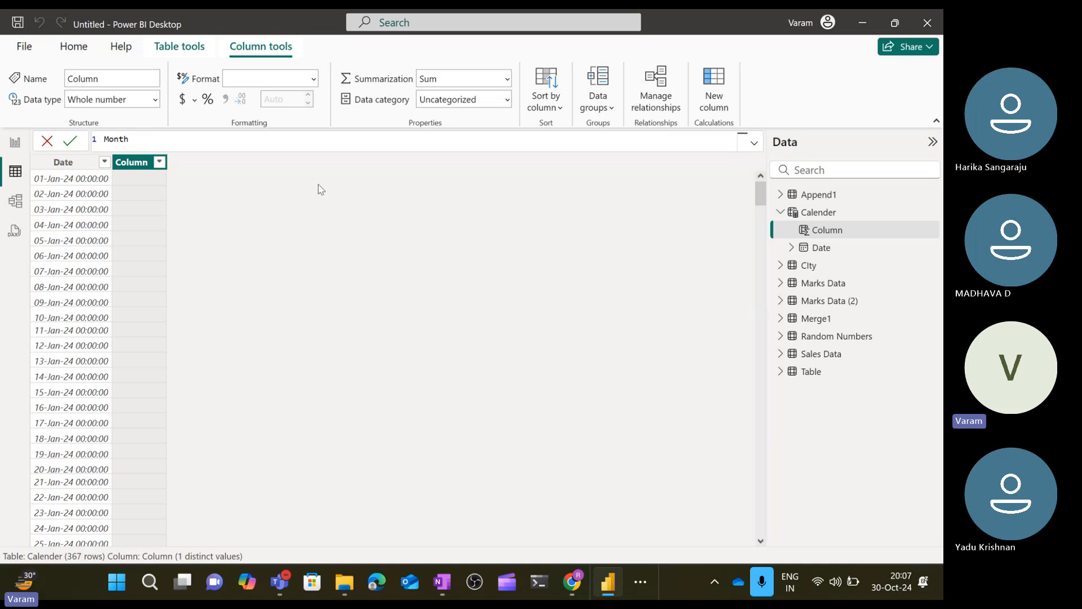
type("= ")
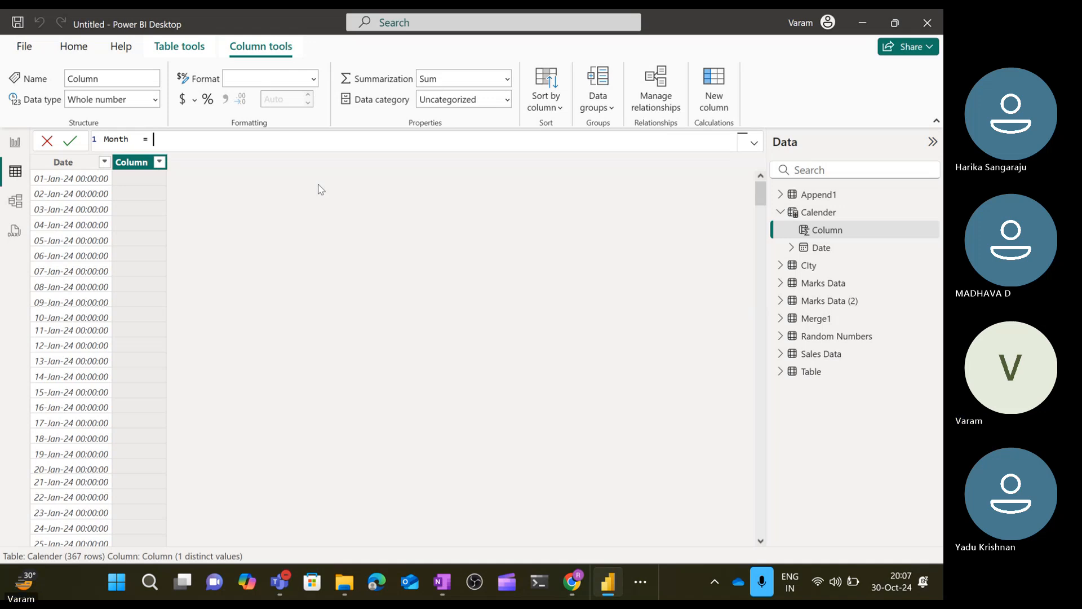
type("month")
left_click(319, 191)
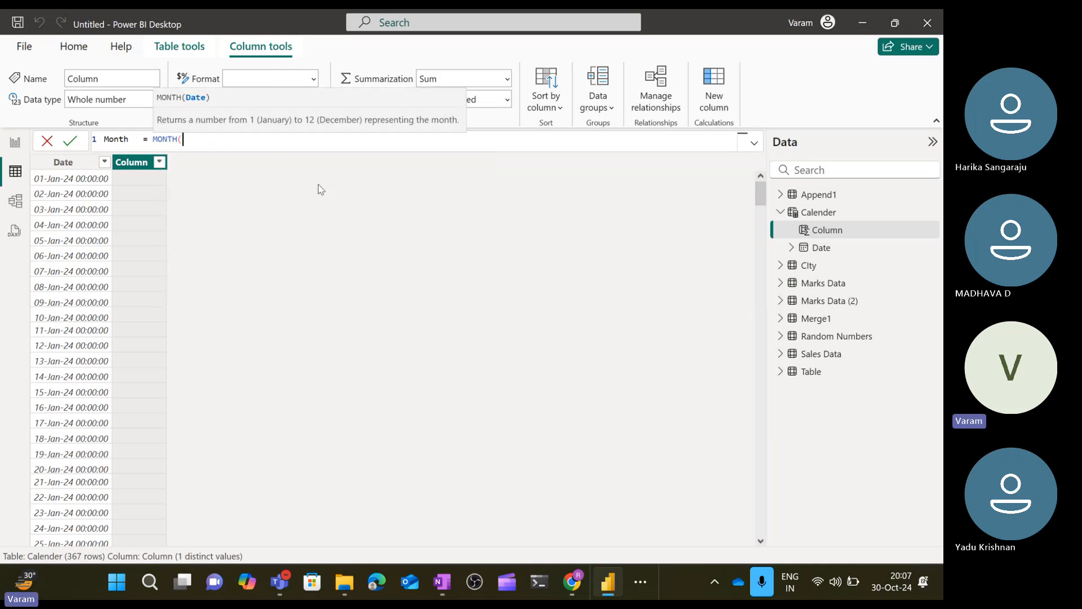
type("date")
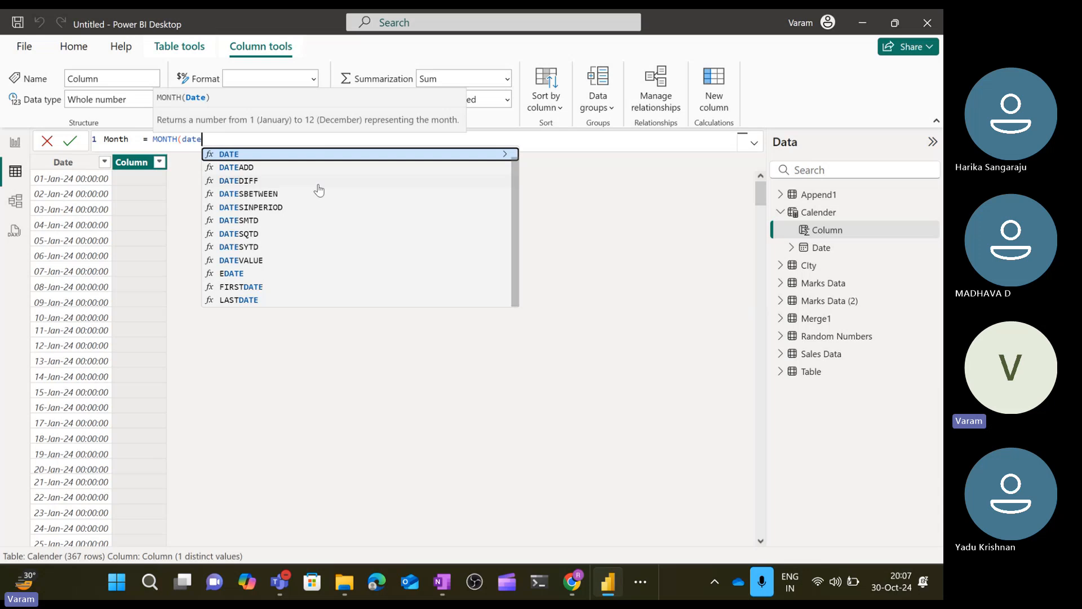
key("Up")
key("Tab")
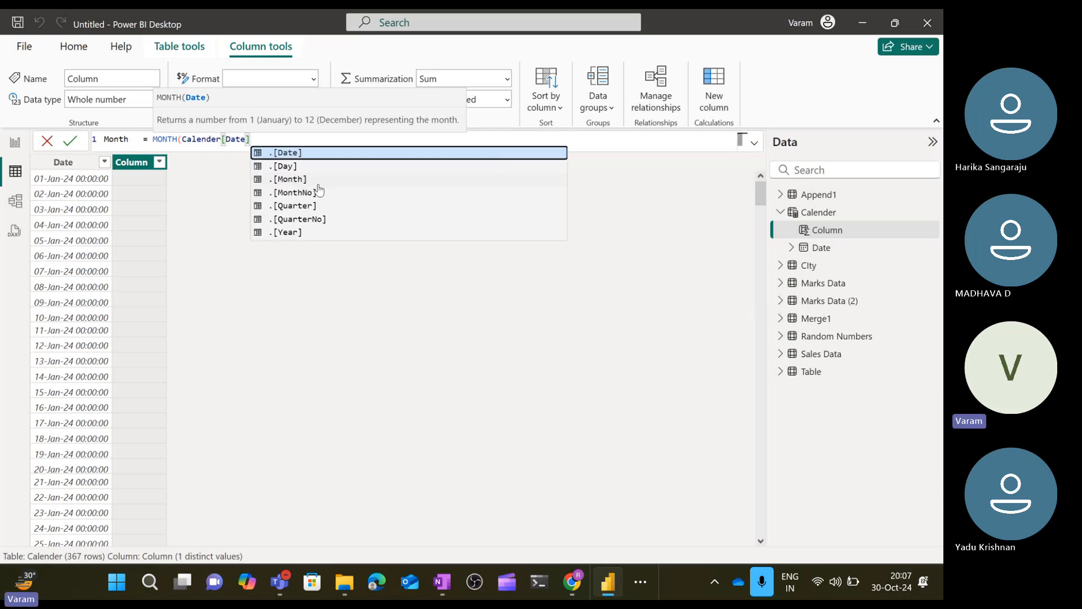
type(")")
key("Return")
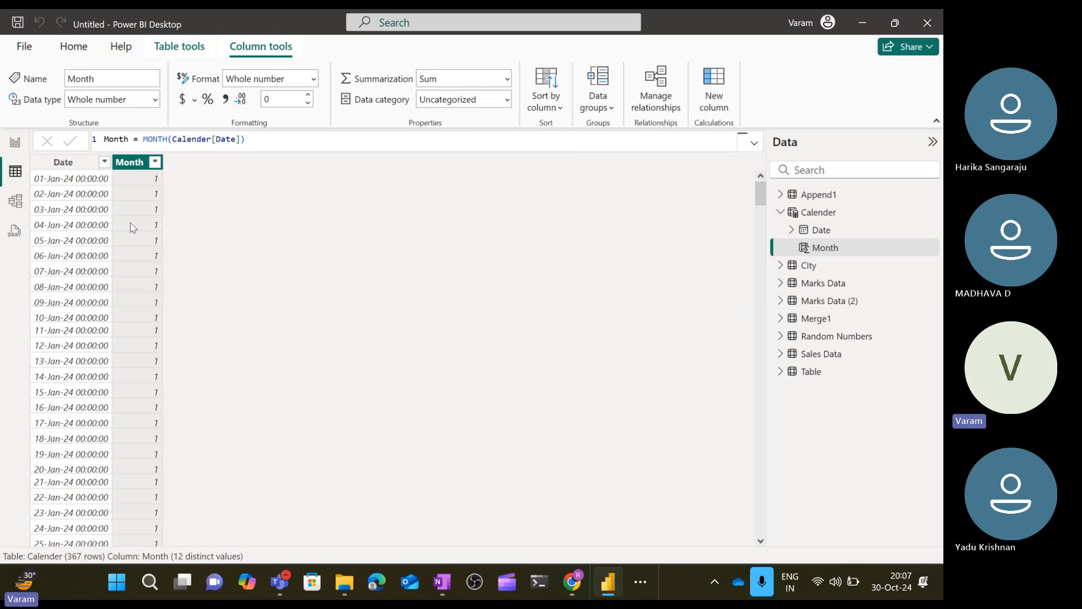
Scroll through the Calender table to review the Month values, then expand the Sales Data fields list.
scroll(152, 410, "down", 10)
scroll(152, 410, "down", 20)
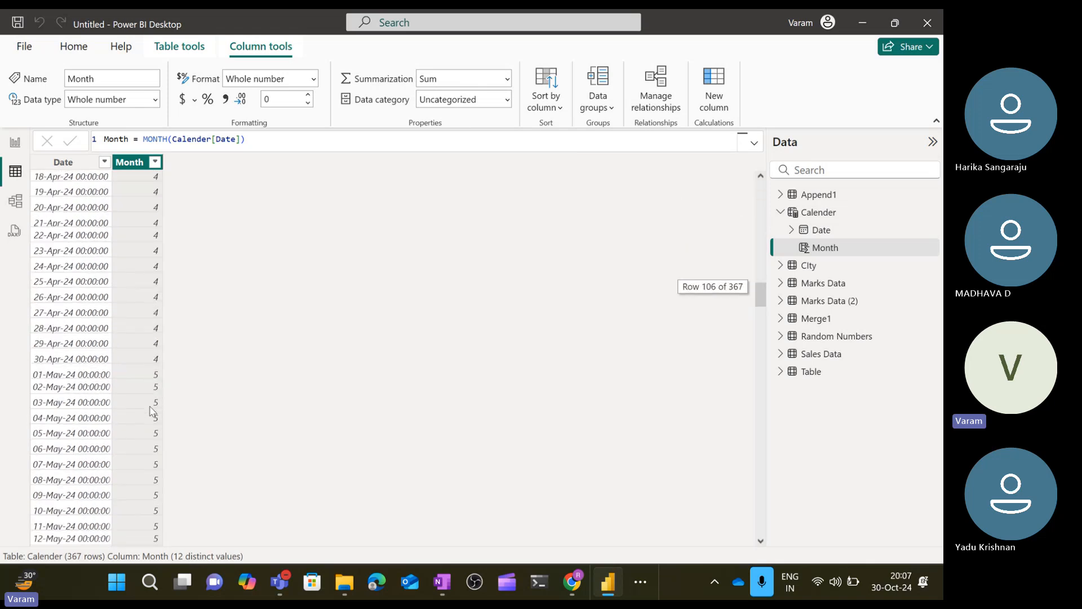
scroll(153, 411, "down", 12)
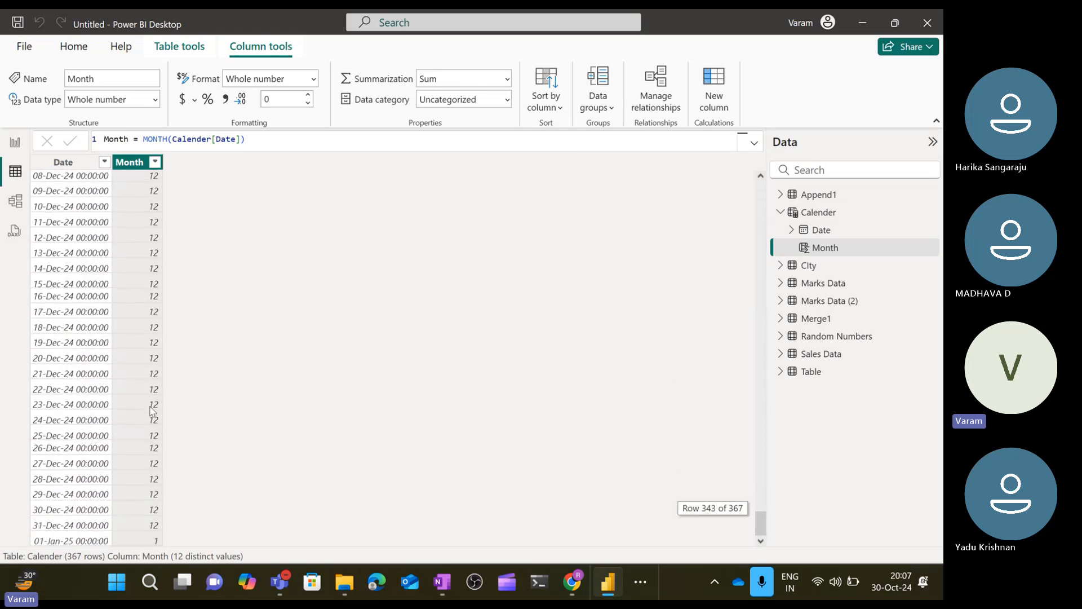
scroll(152, 410, "up", 20)
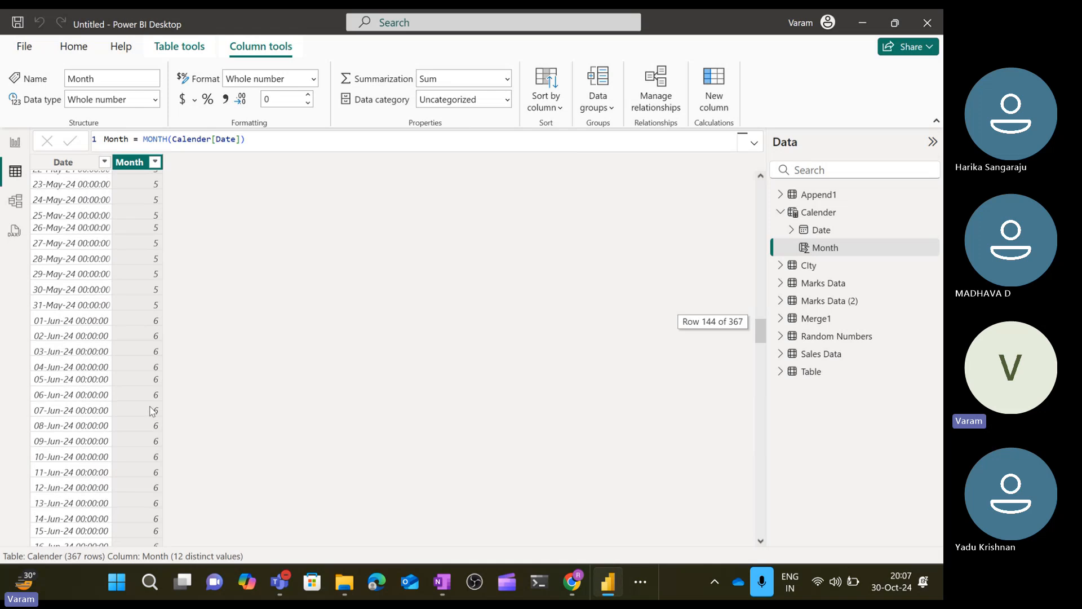
scroll(152, 410, "down", 20)
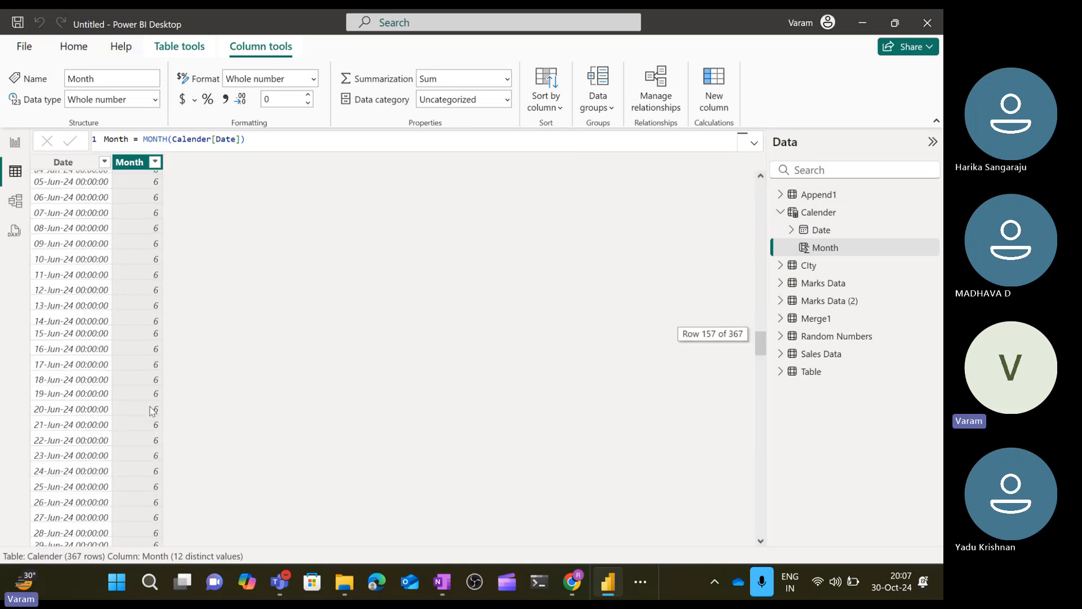
scroll(152, 411, "down", 20)
scroll(152, 410, "up", 20)
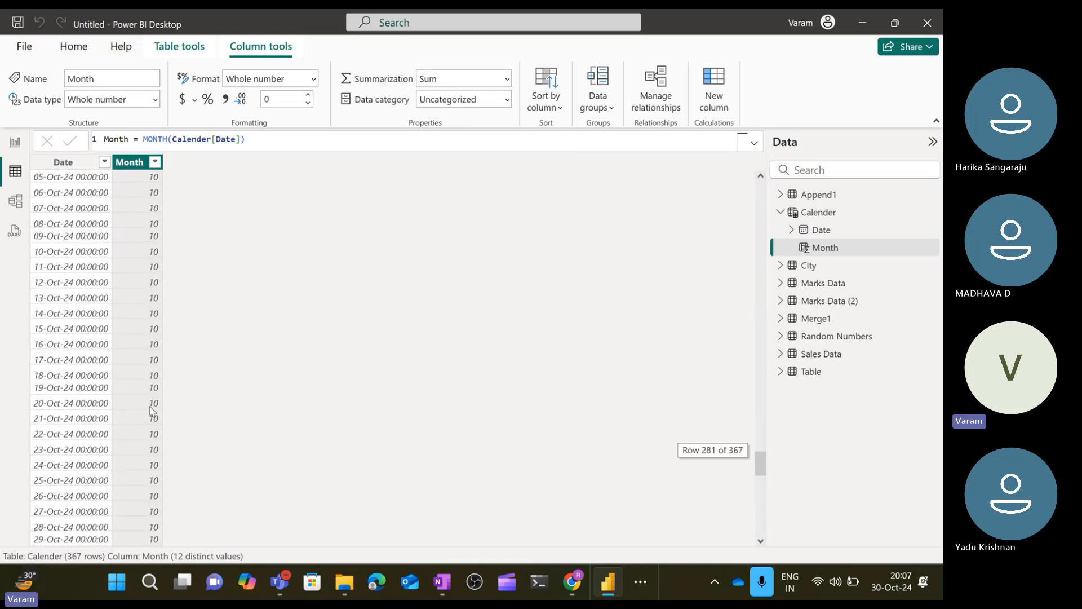
scroll(153, 410, "up", 20)
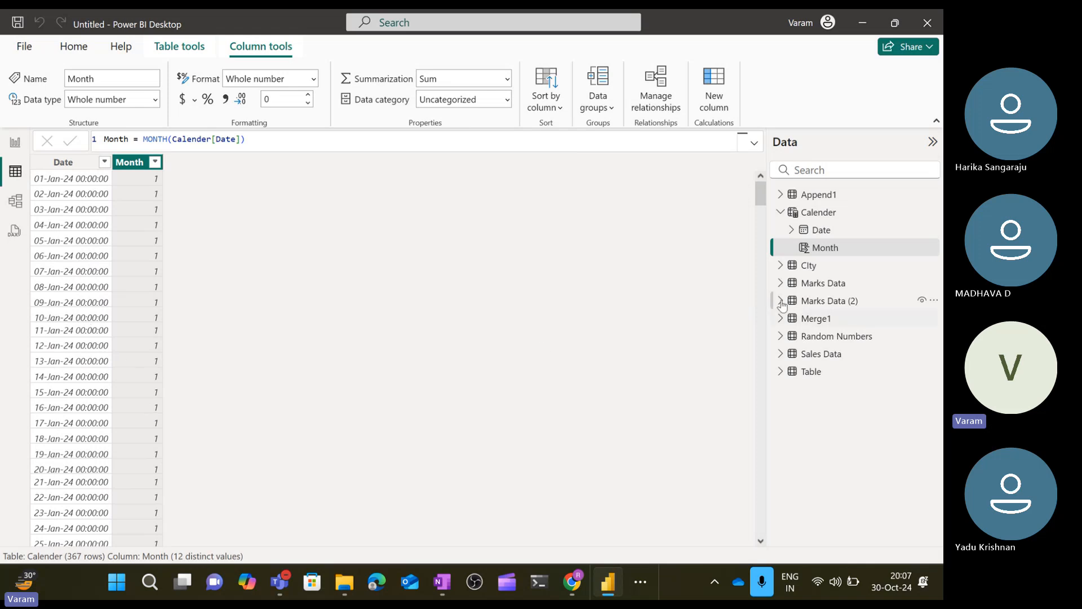
left_click(785, 218)
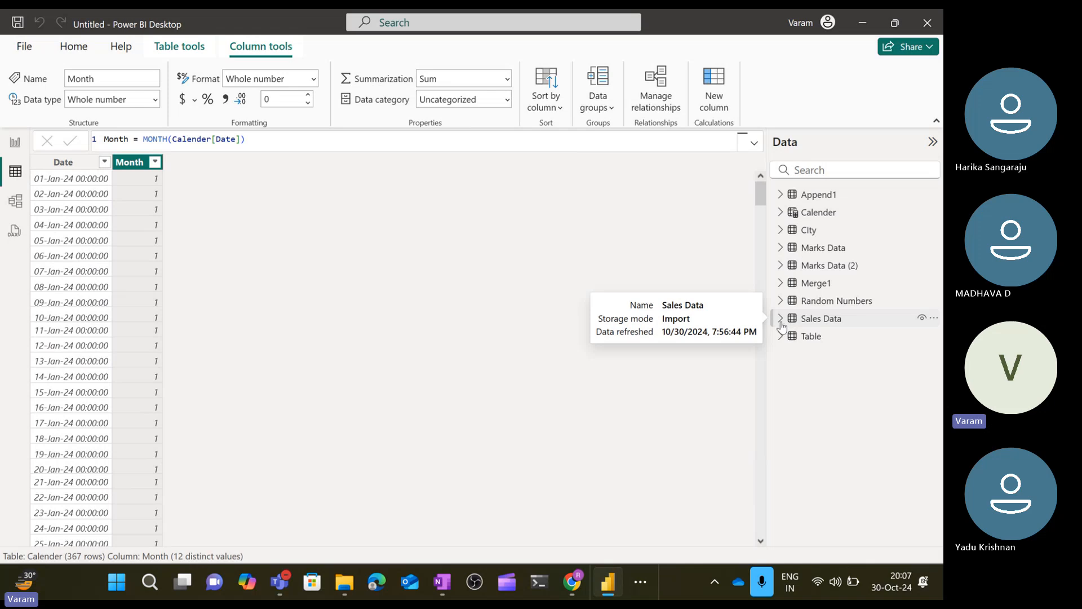
left_click(821, 324)
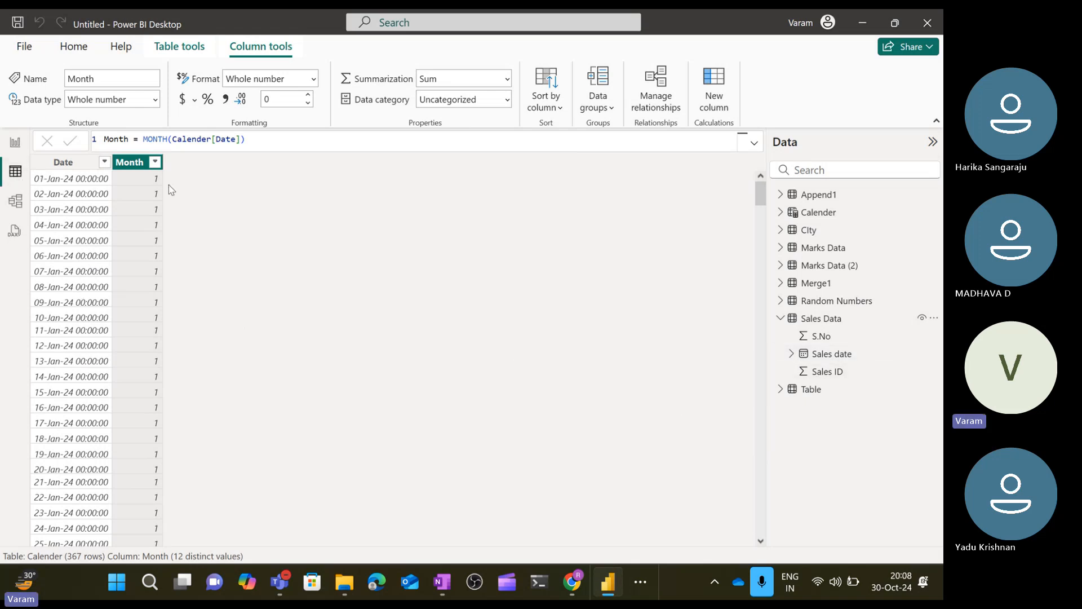
In the model layout, add the Calender table beside Sales Data and enlarge its card.
left_click(16, 202)
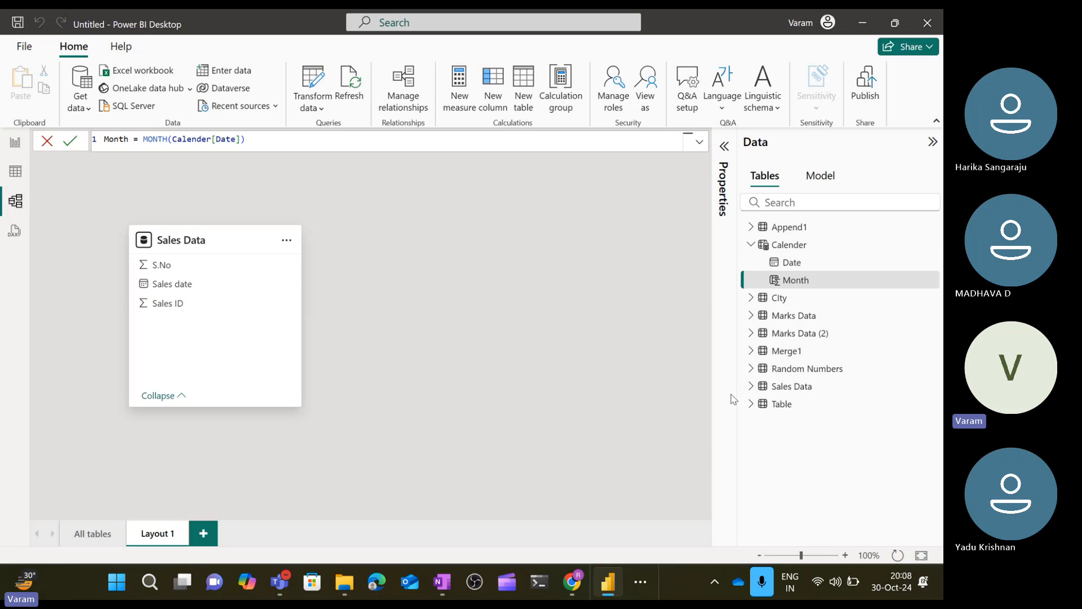
left_click(845, 280)
left_click_drag(812, 252, 493, 233)
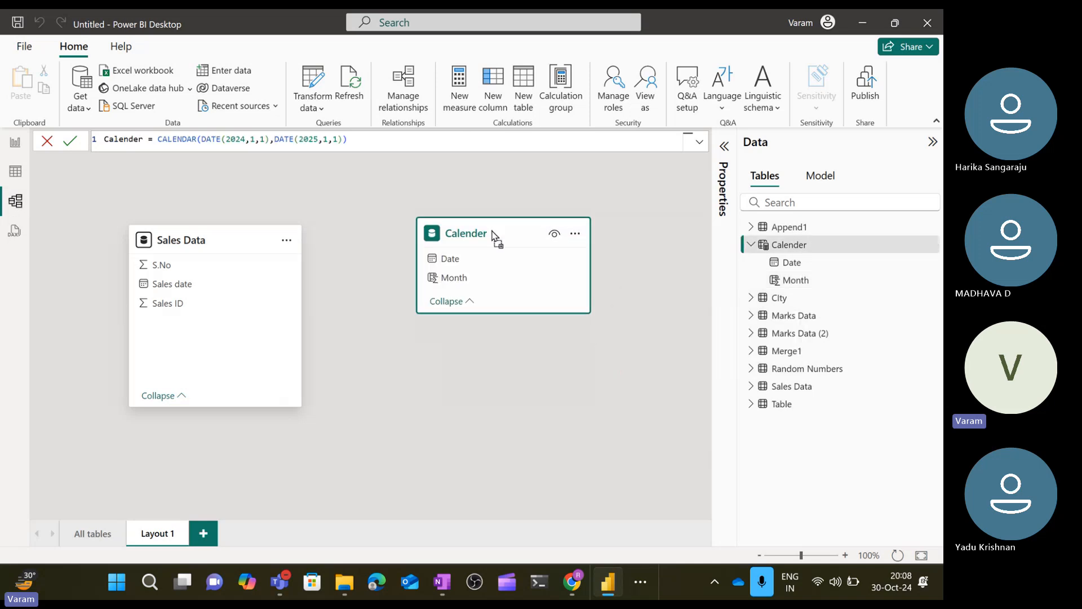
left_click_drag(504, 313, 528, 395)
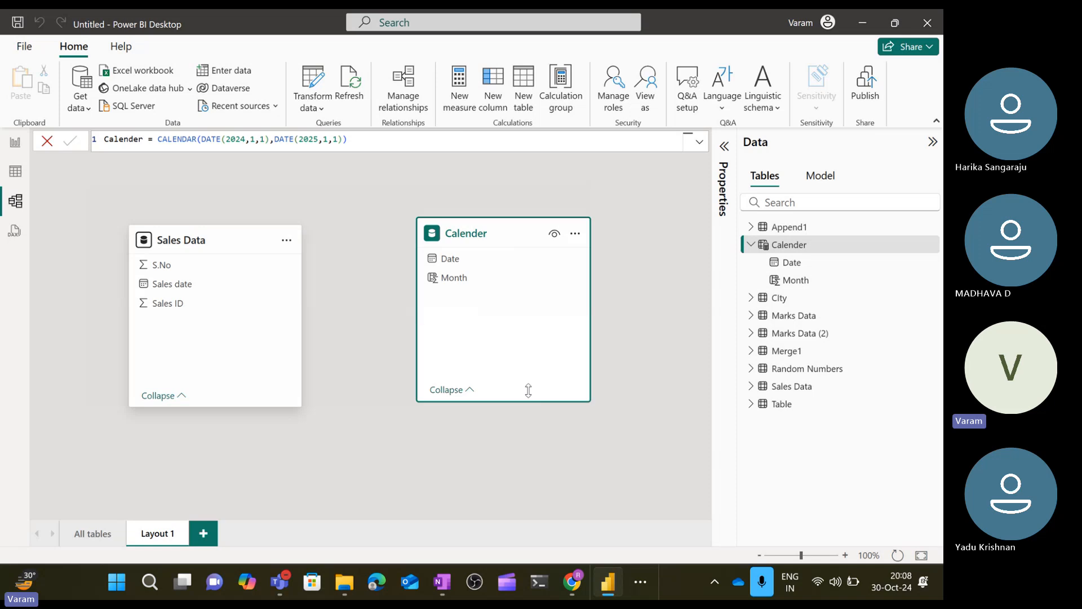
Widen the Calender card and create an active many-to-one relationship from Sales Data's Sales date to Calender's Date.
left_click_drag(589, 307, 604, 303)
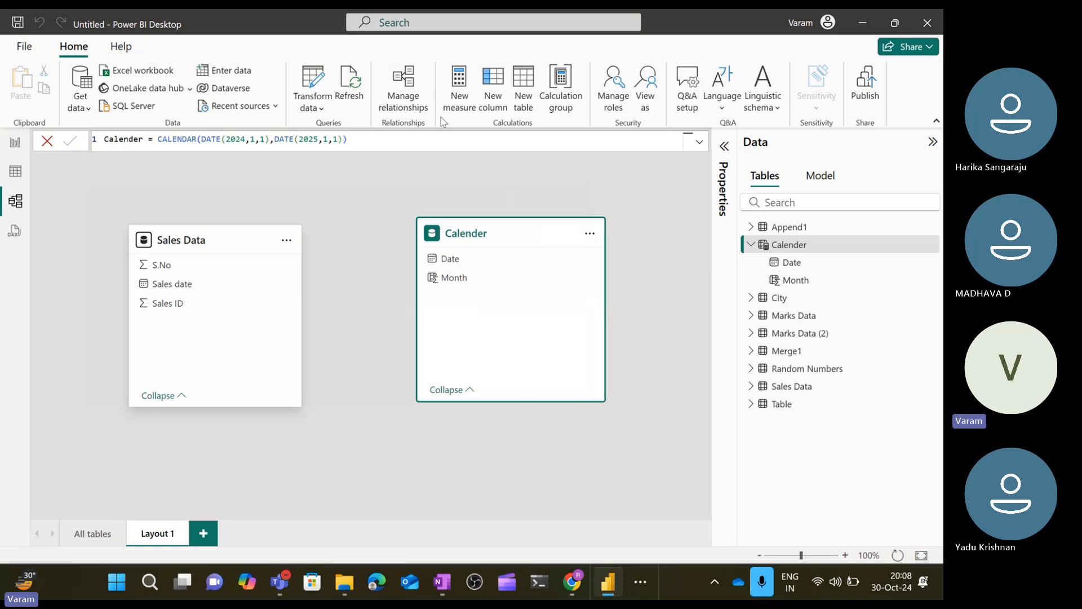
left_click(411, 107)
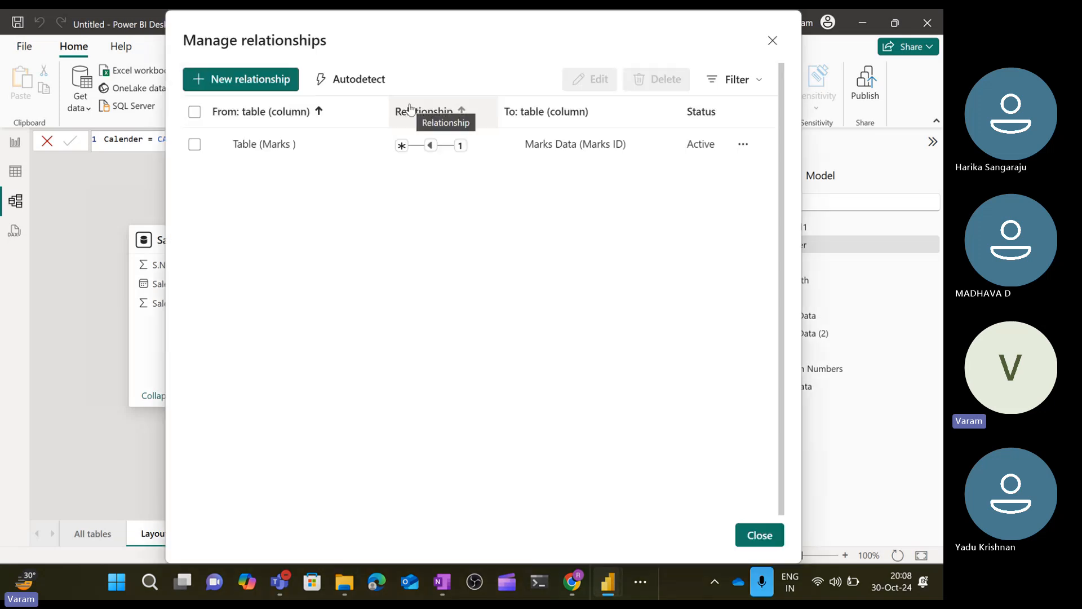
left_click(277, 84)
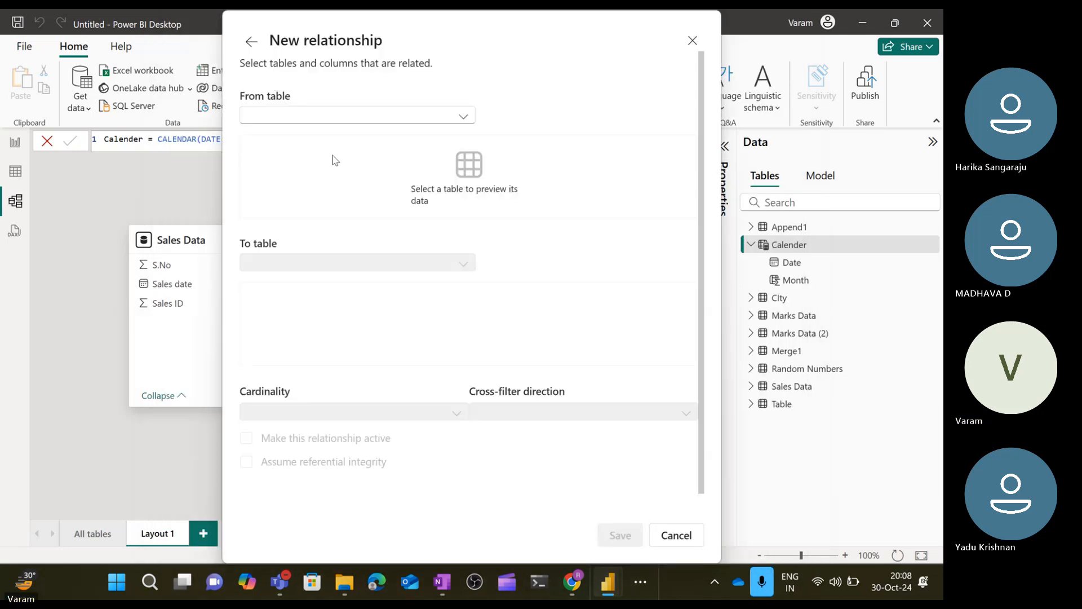
left_click(461, 118)
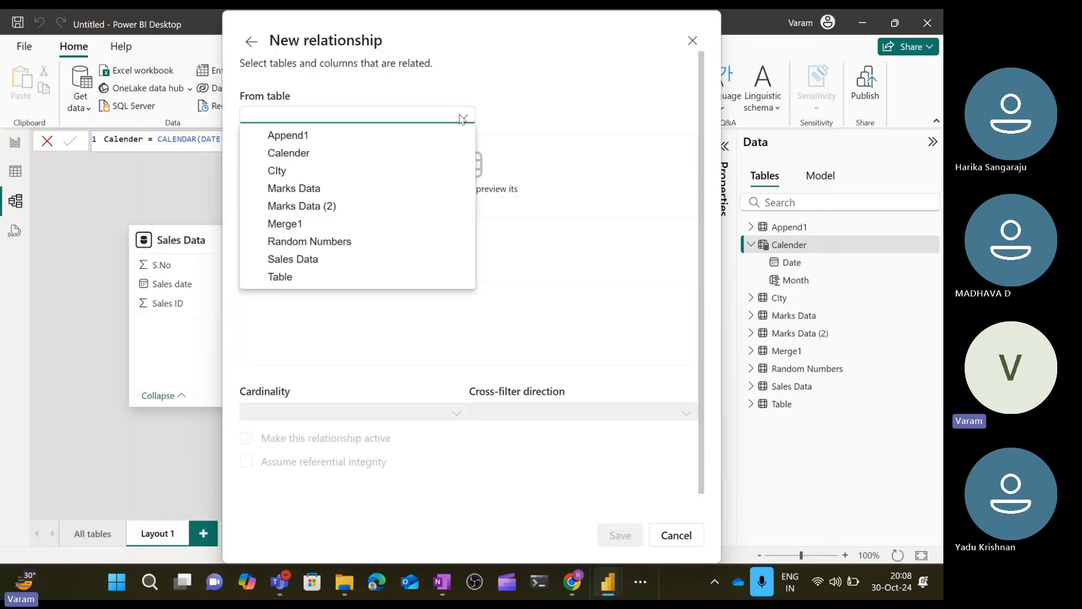
left_click(292, 259)
left_click(321, 261)
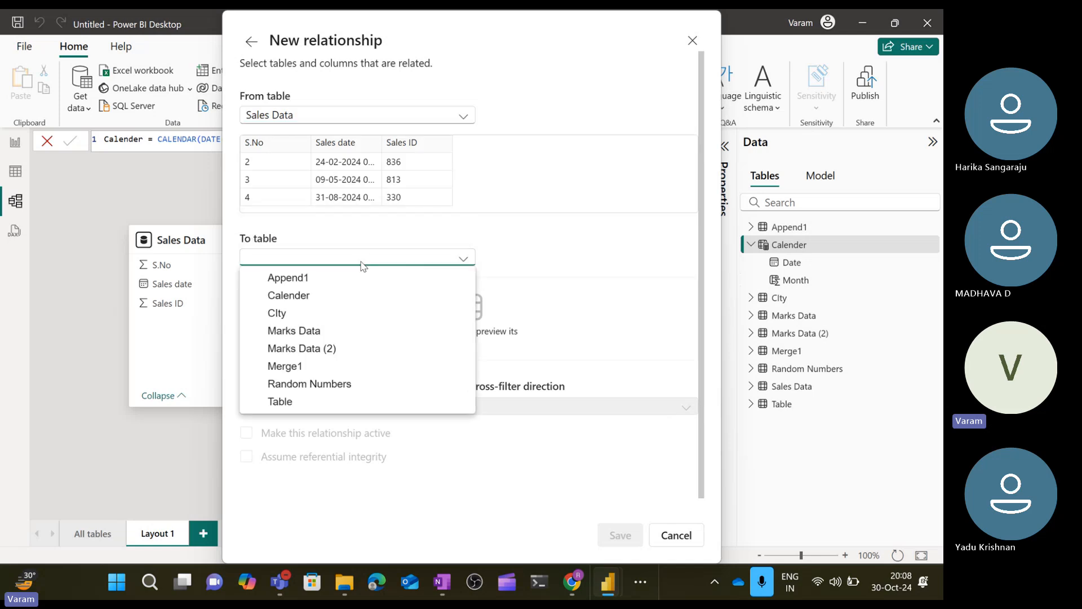
left_click(303, 297)
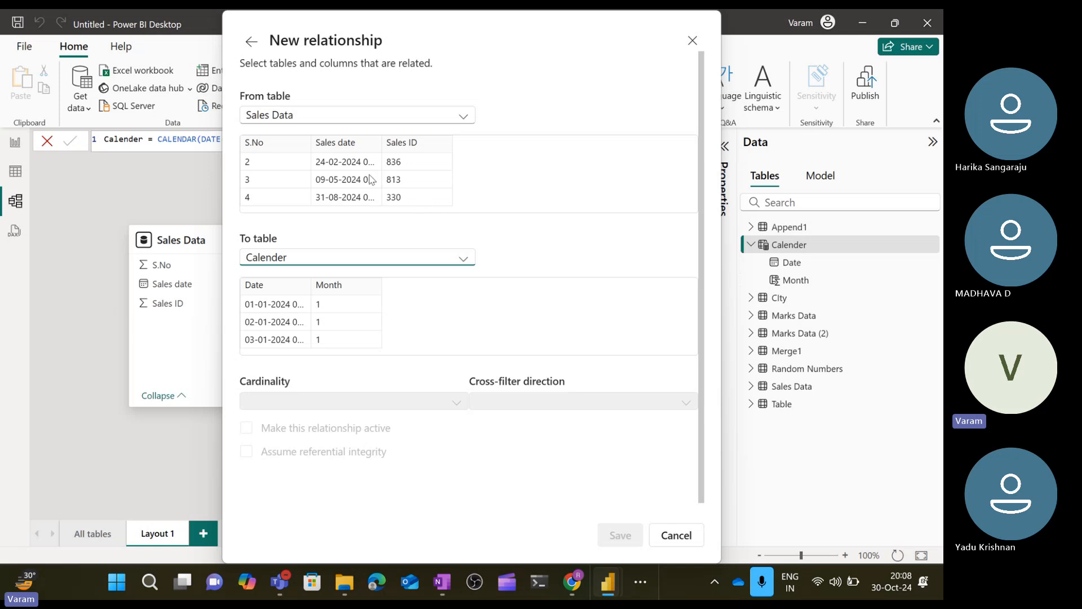
left_click(341, 162)
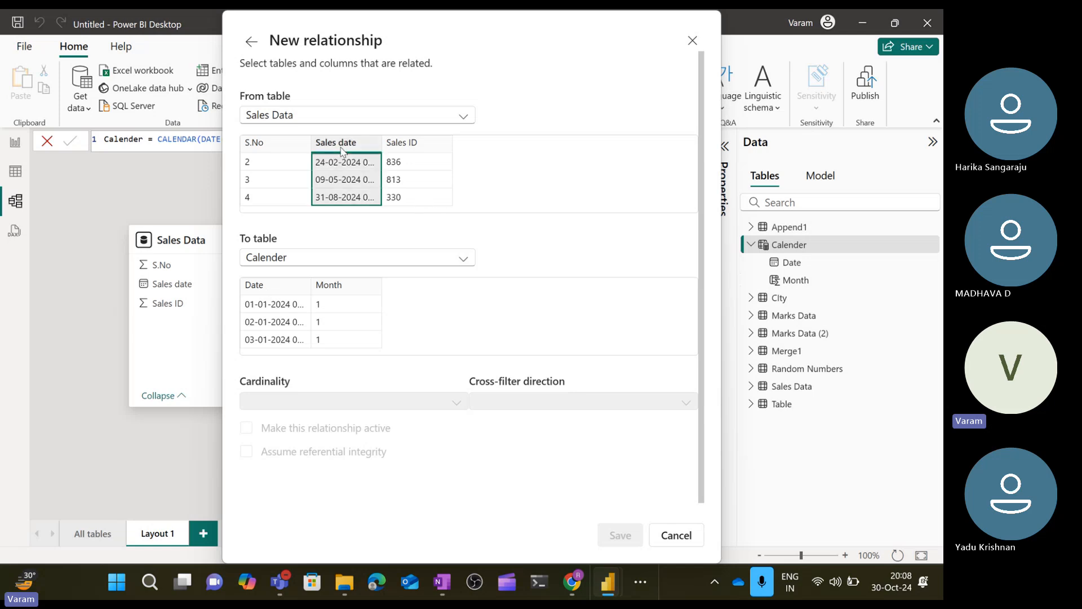
left_click(279, 291)
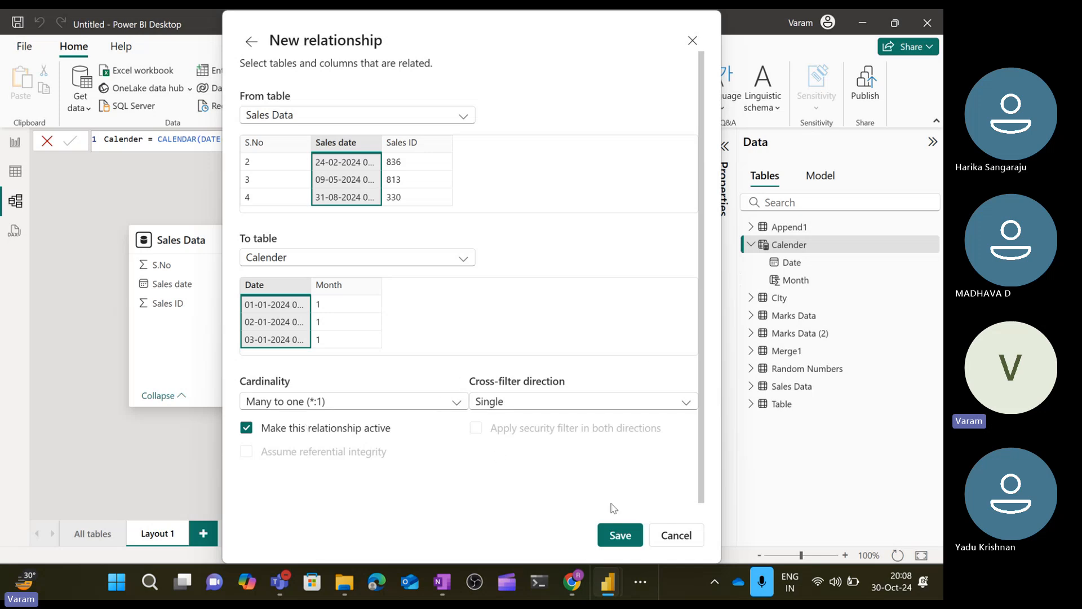
left_click(618, 534)
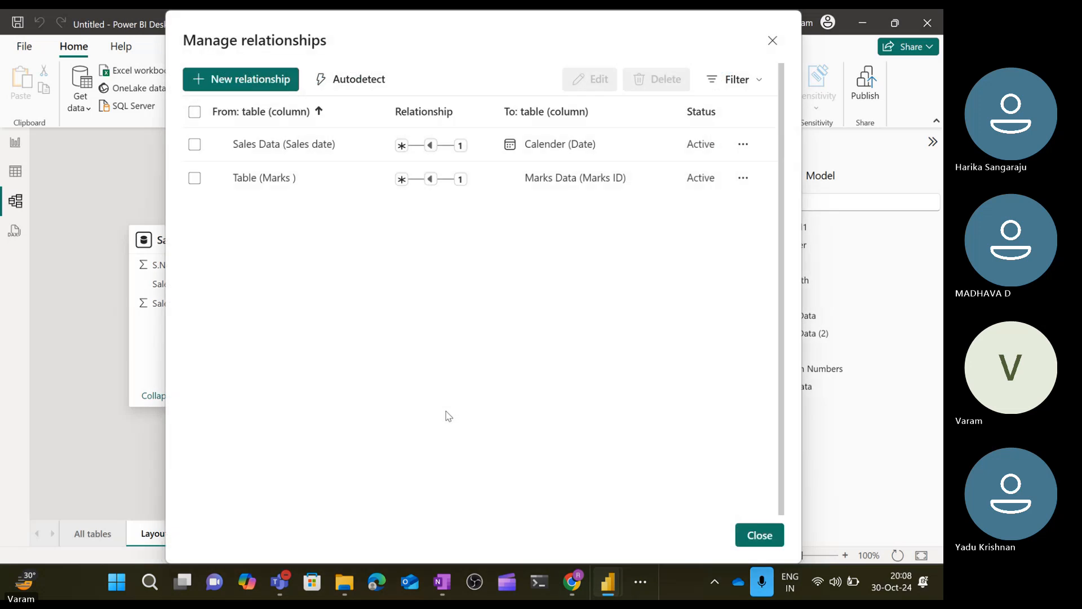
left_click(761, 535)
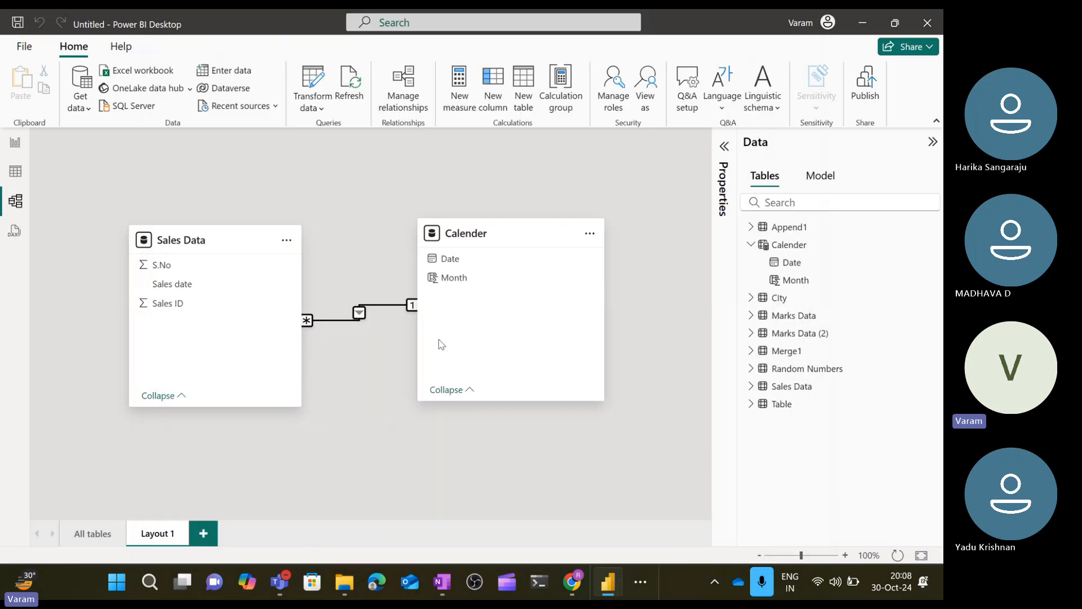
Add a new report page and insert a table visual, enlarging and repositioning it on the canvas.
left_click(15, 142)
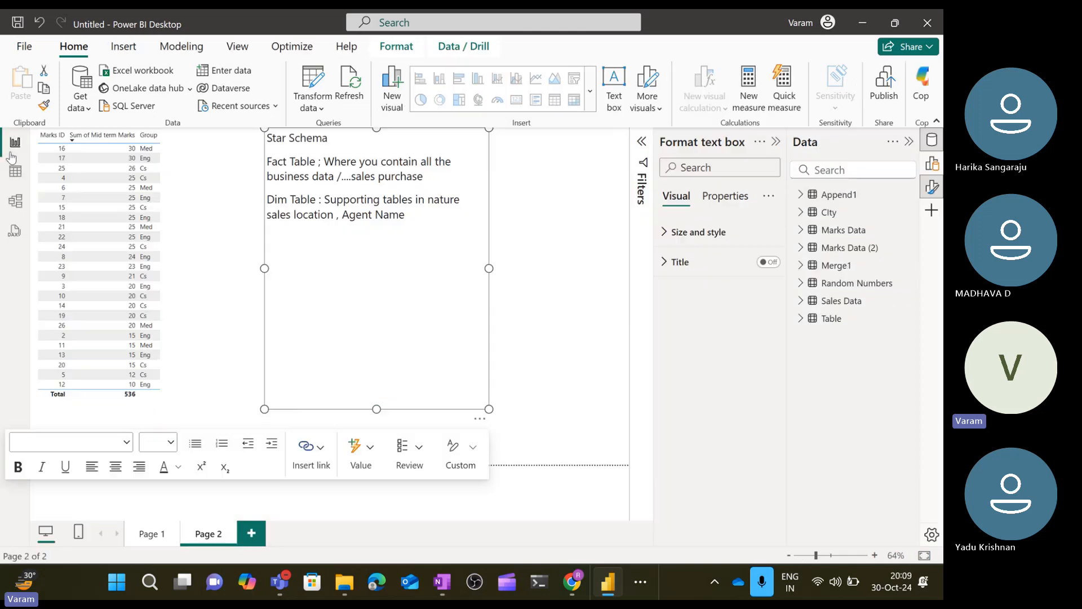
left_click(251, 535)
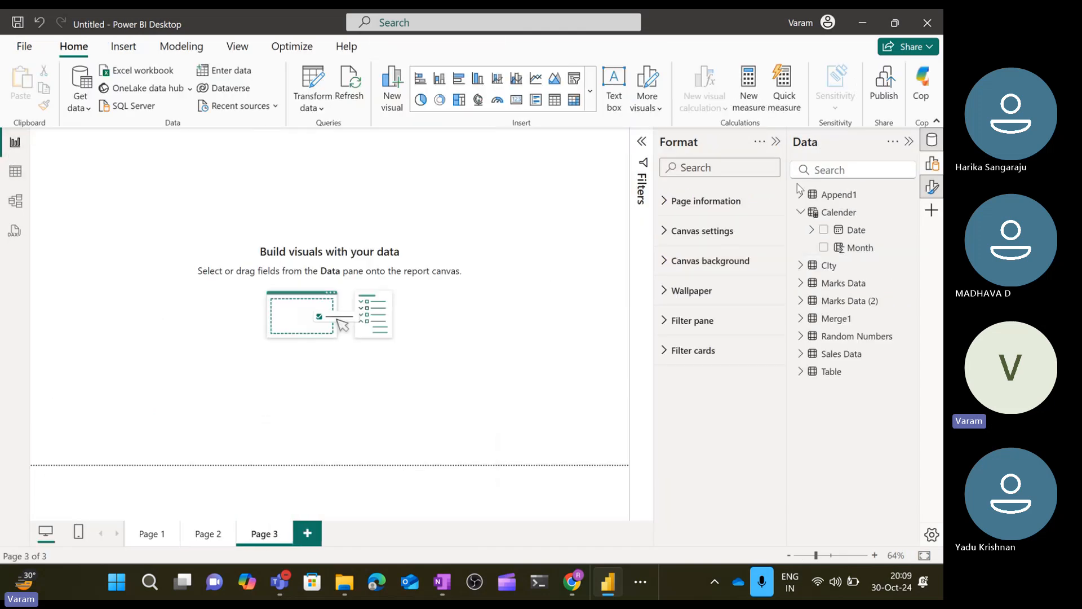
left_click(932, 164)
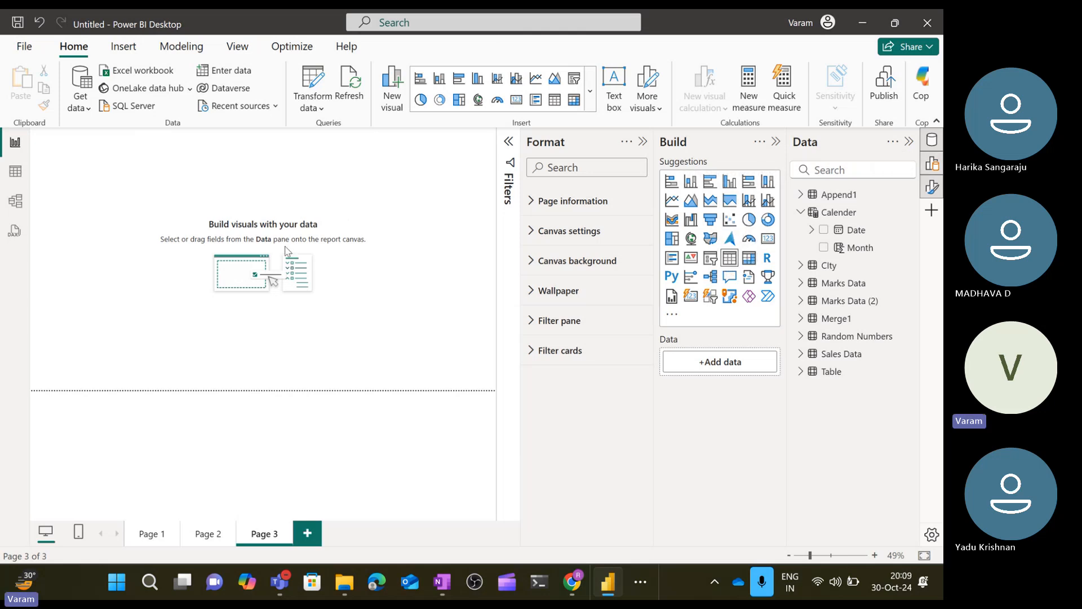
left_click(735, 263)
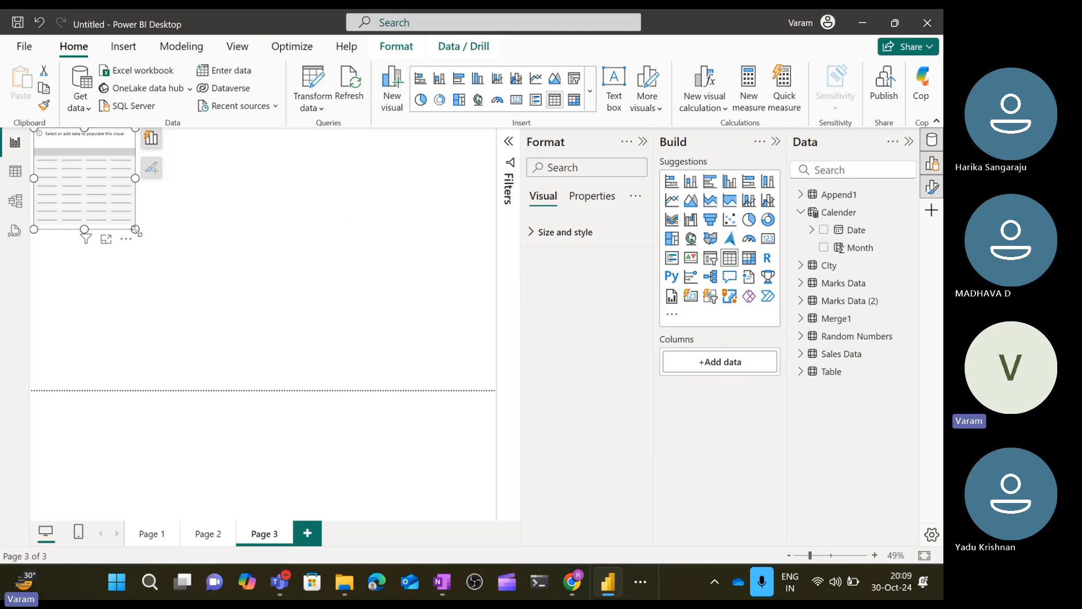
left_click_drag(135, 229, 220, 288)
left_click_drag(151, 164, 278, 204)
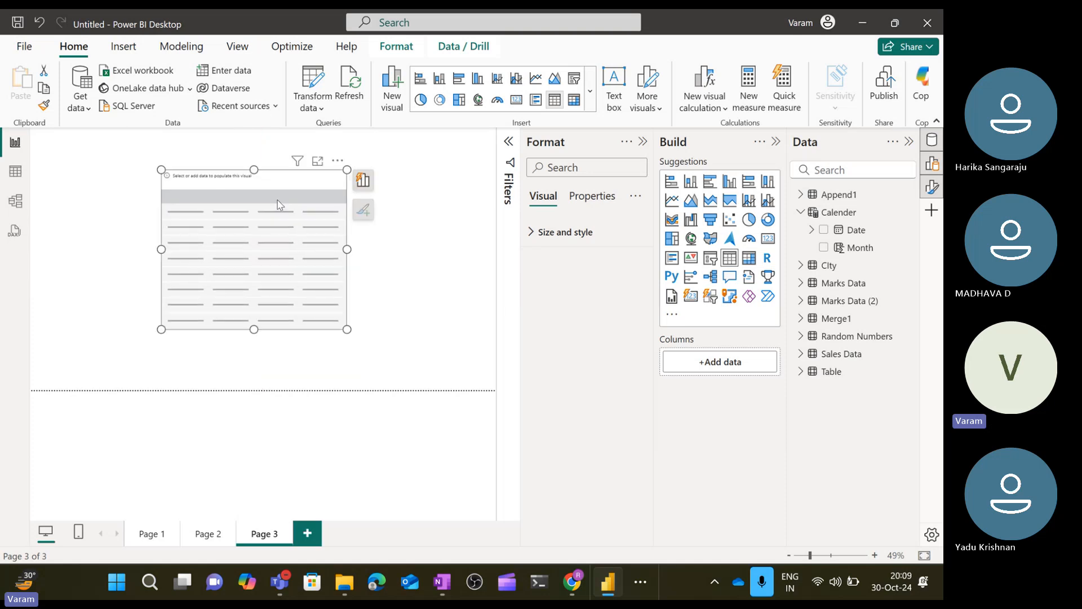
Add Calender's Month to the table visual's columns and set its summarization to Don't summarize.
left_click_drag(854, 252, 720, 362)
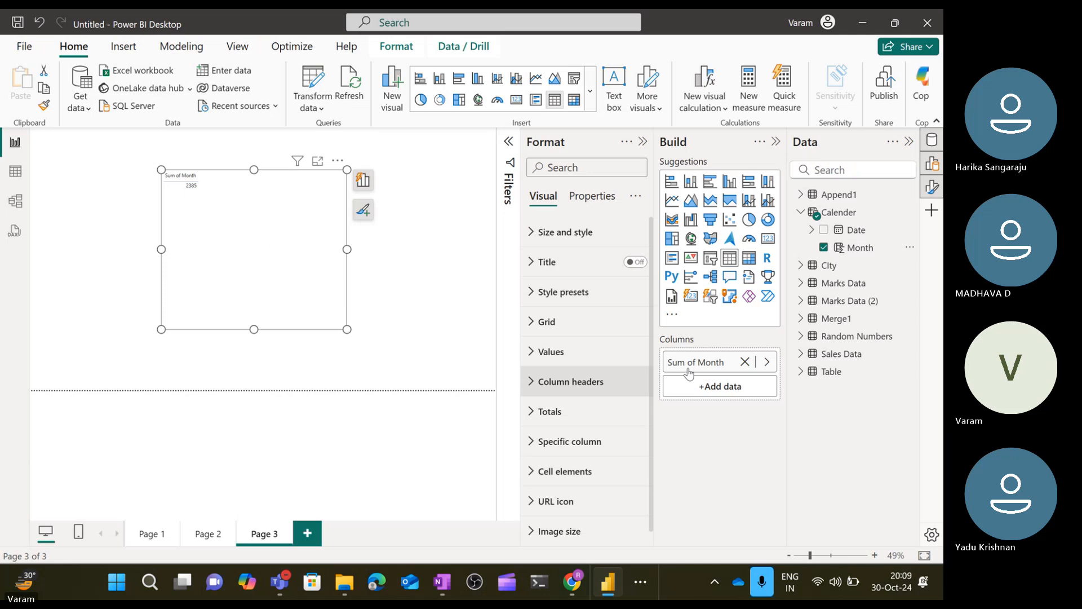
left_click(765, 362)
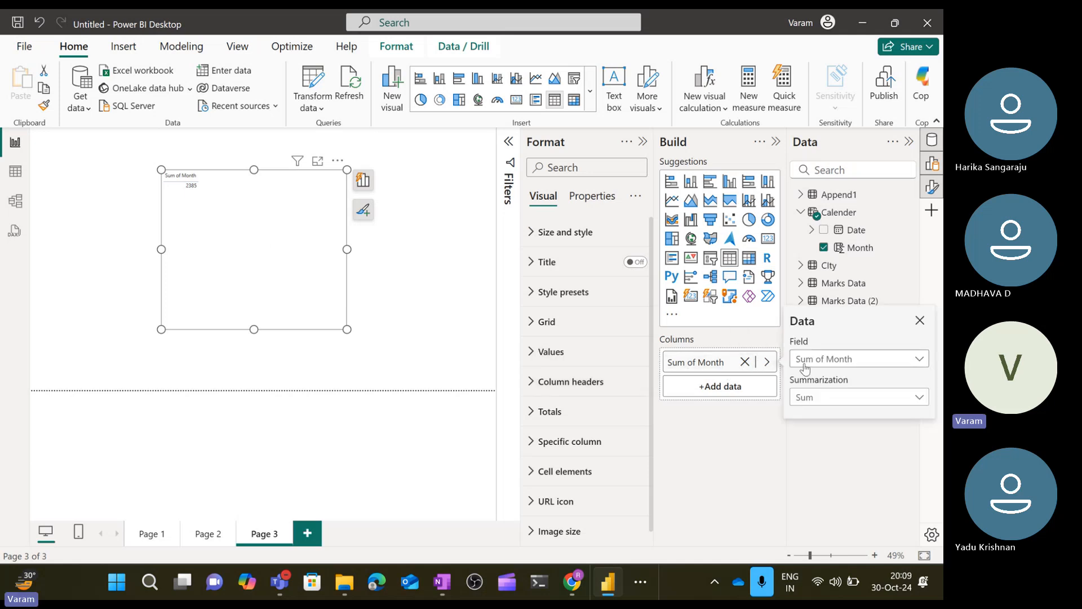
left_click(894, 361)
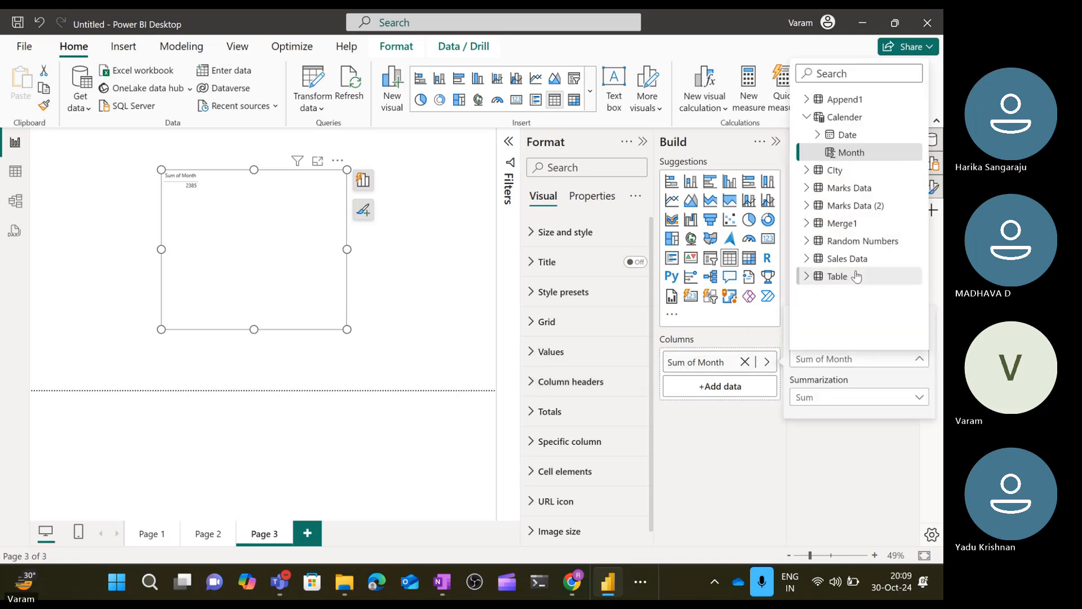
left_click(859, 405)
left_click(859, 404)
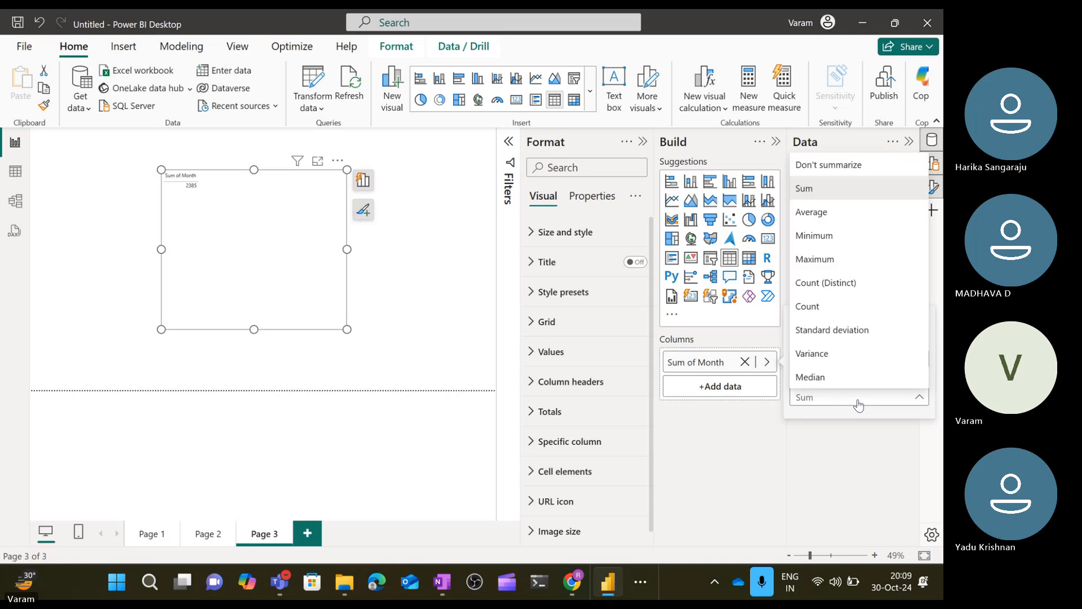
left_click(816, 167)
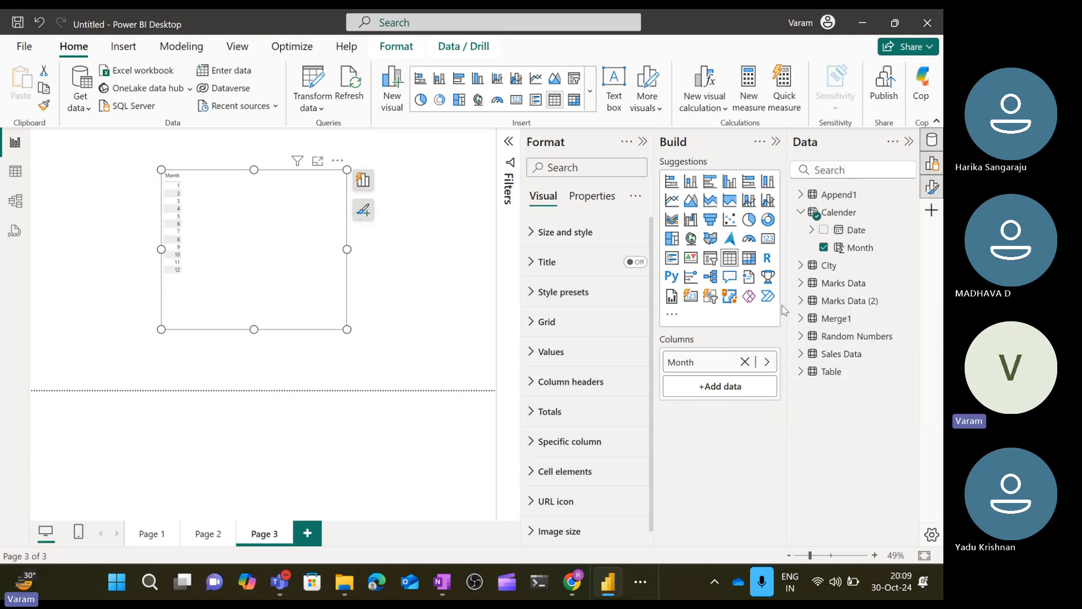
Add Sales Data's Sales ID to the table visual and change its summarization to Sum.
left_click(801, 354)
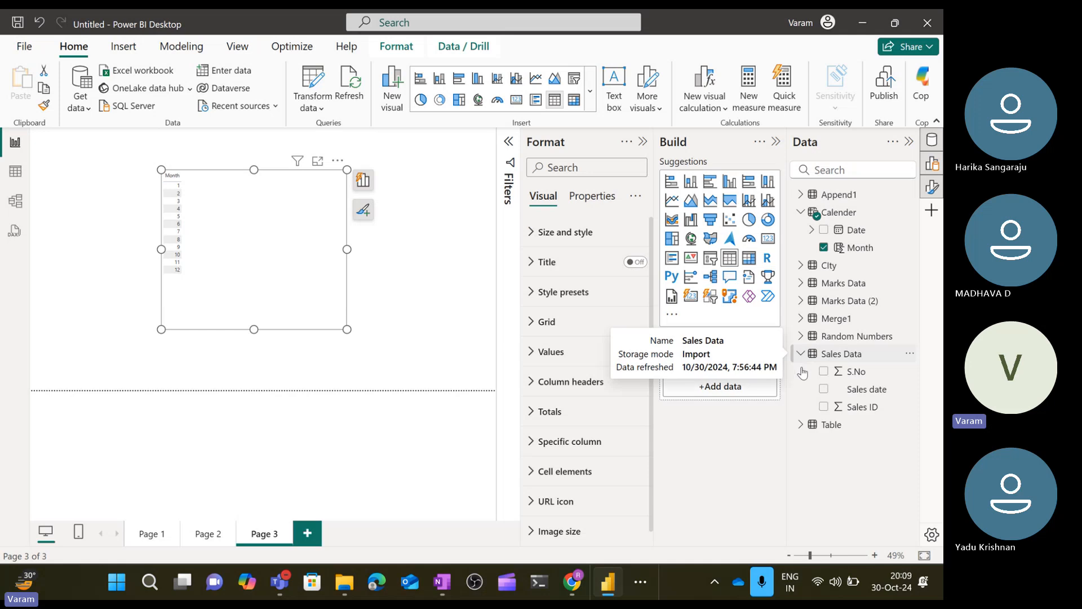
left_click_drag(860, 407, 728, 393)
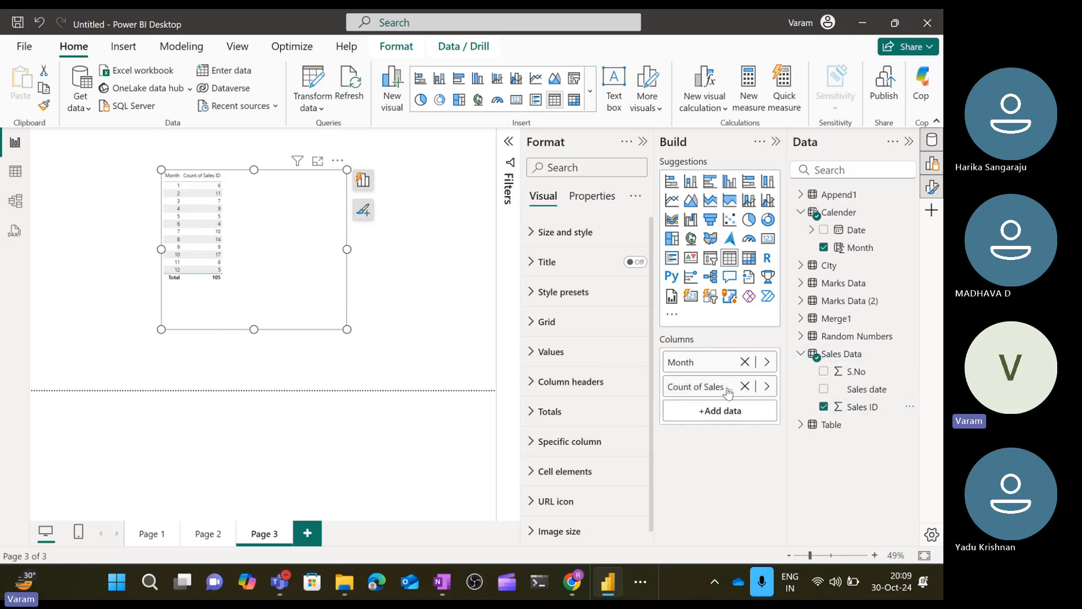
left_click(768, 387)
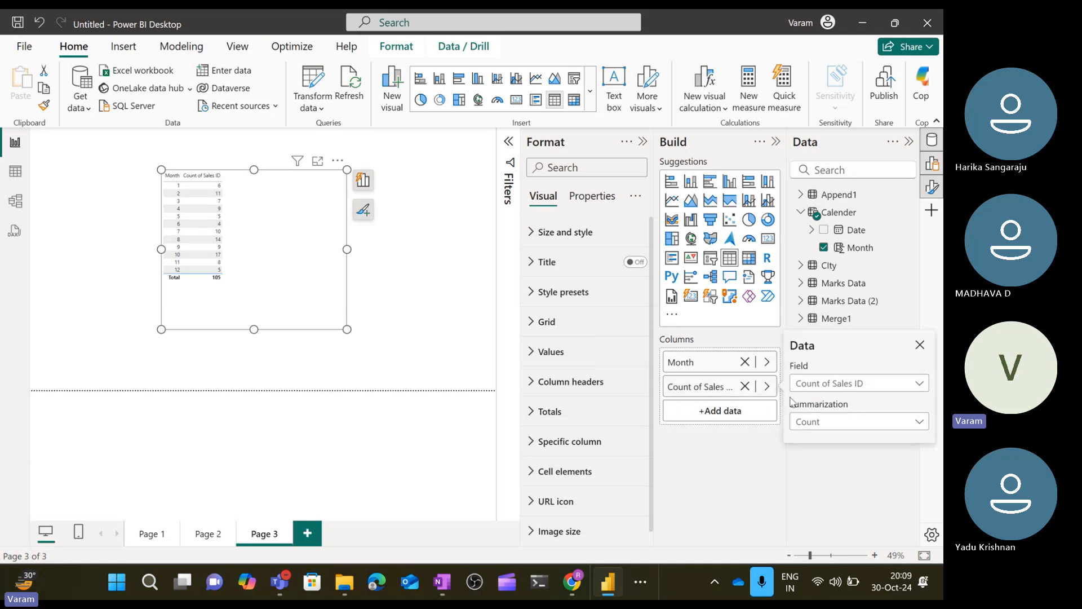
left_click(834, 422)
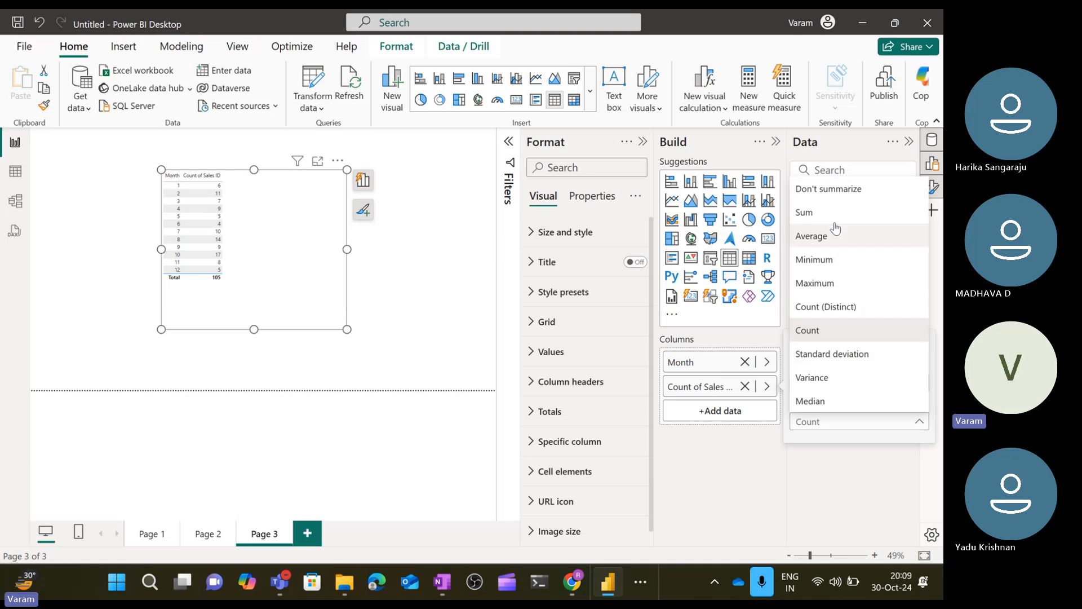
left_click(805, 213)
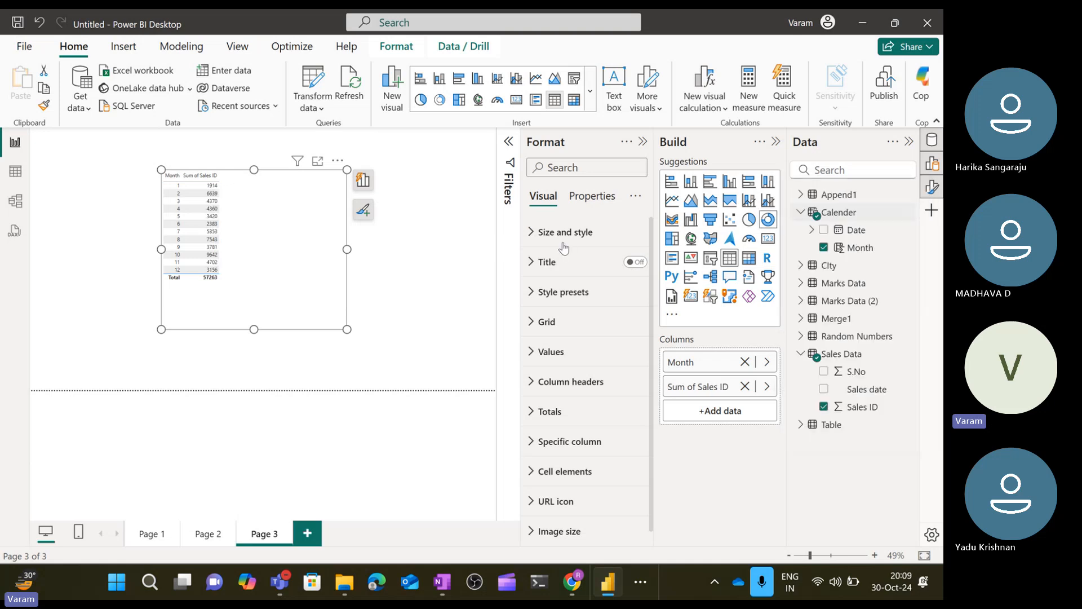
left_click(460, 325)
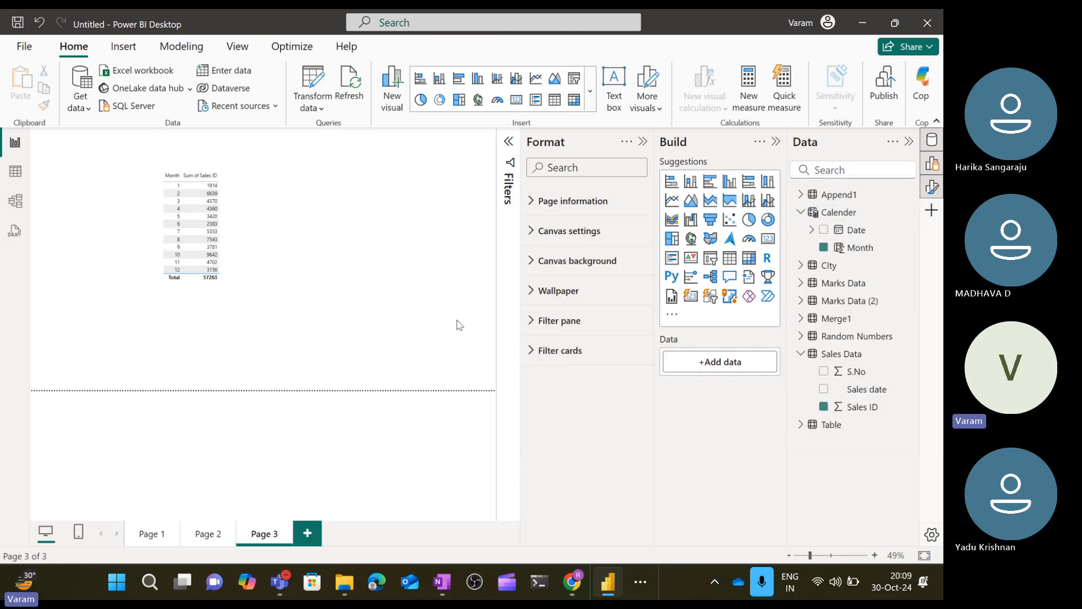
Delete the relationship between Sales Data and Calender in the model view.
left_click(245, 235)
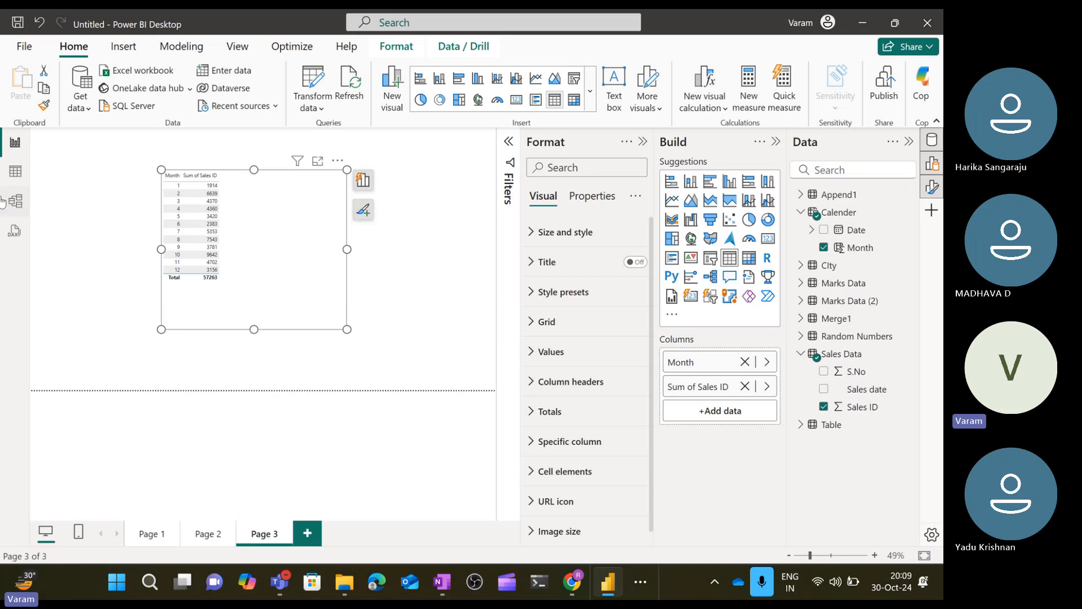
left_click(124, 233)
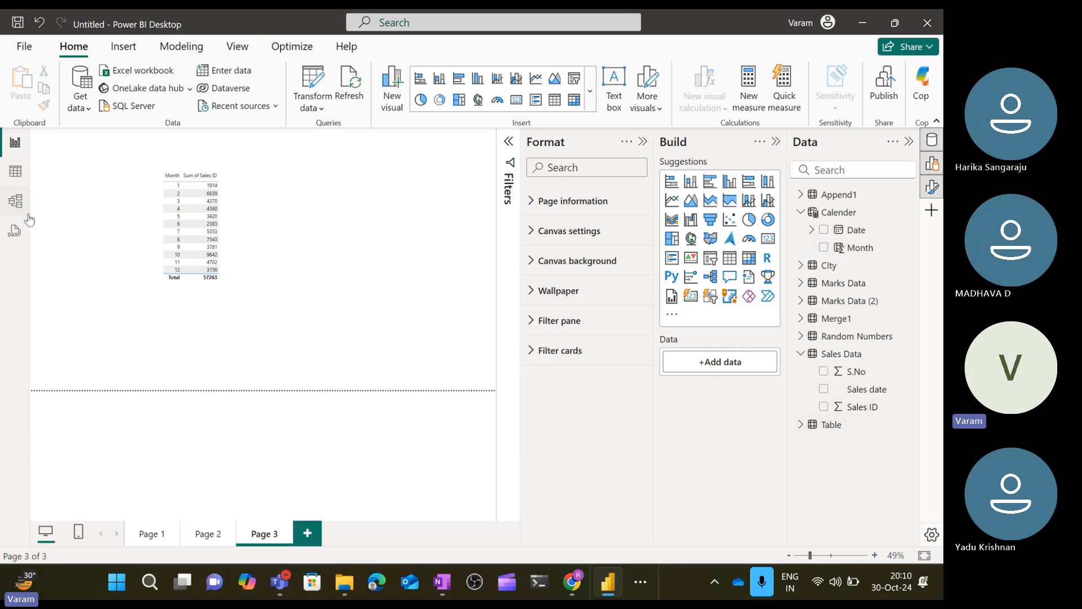
left_click(17, 201)
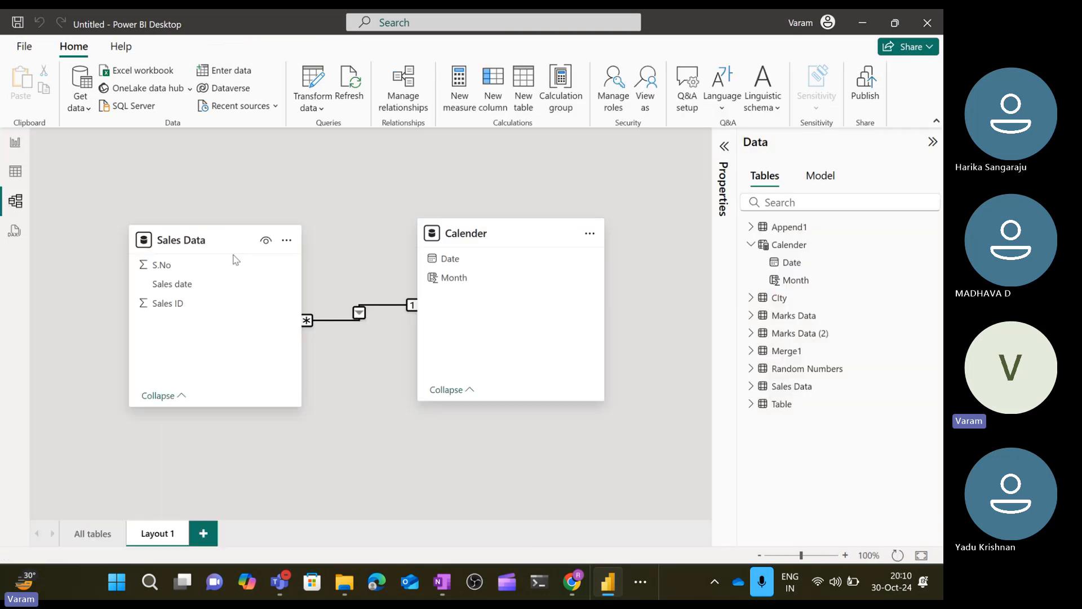
right_click(345, 320)
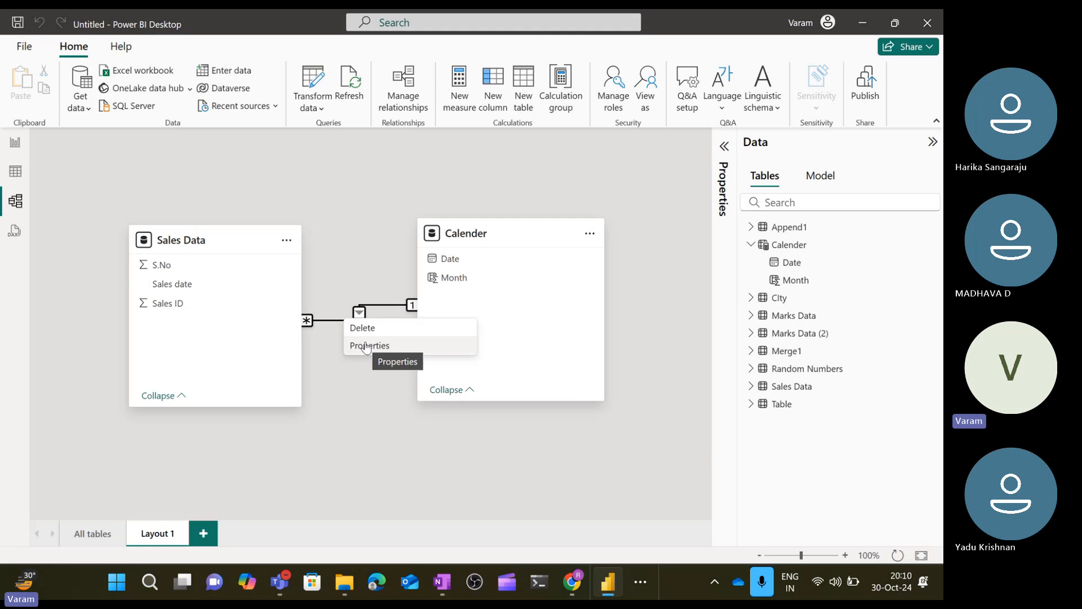
left_click(362, 327)
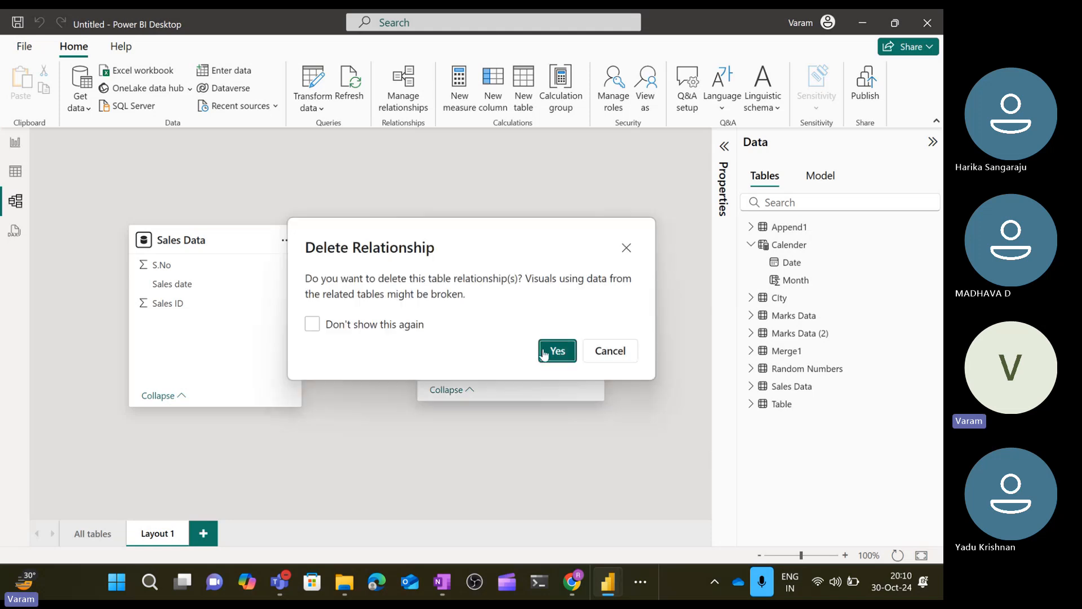
left_click(543, 353)
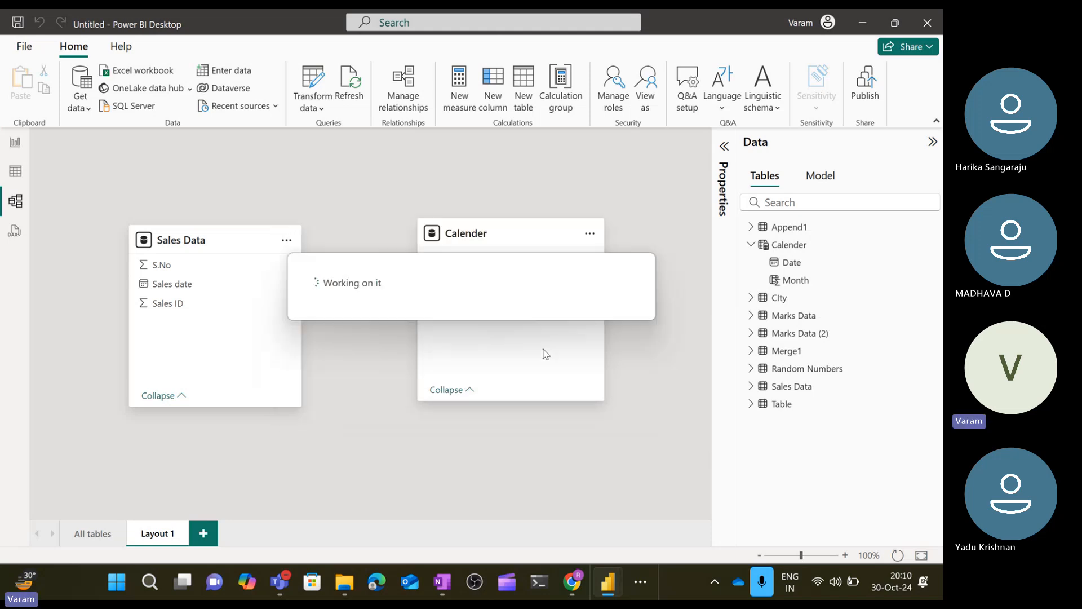
Return to the report page and add Marks Data's Chemistry field to the table visual.
left_click(15, 142)
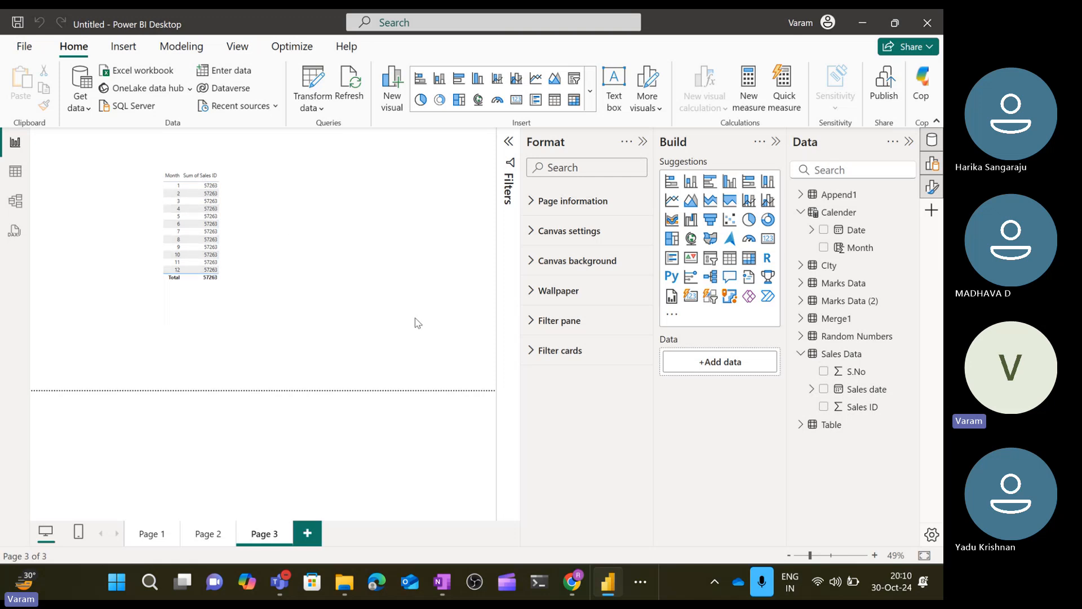
left_click(800, 283)
left_click_drag(858, 319, 303, 254)
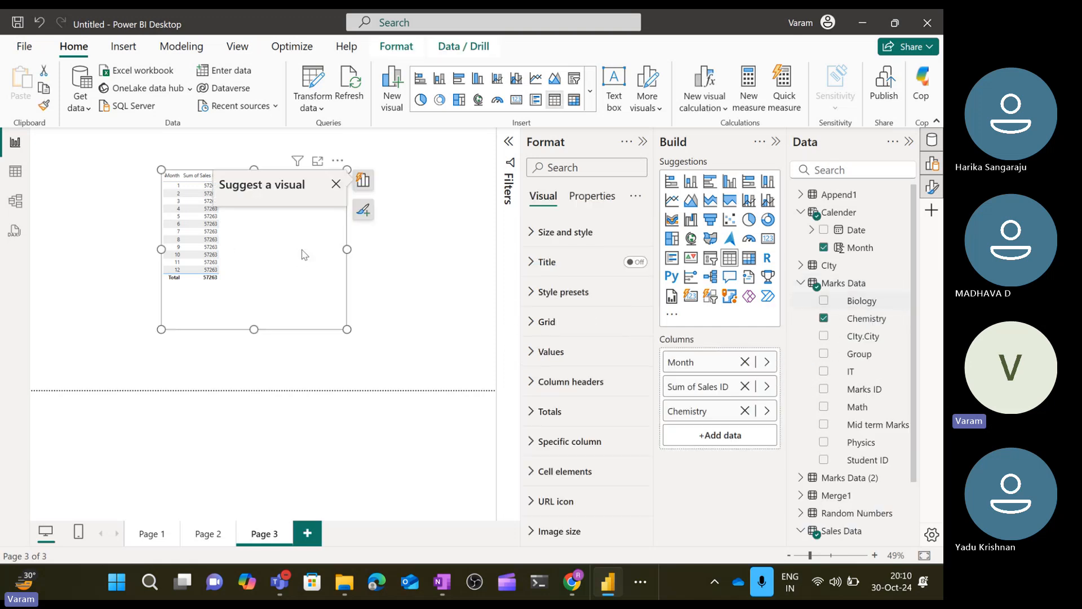
left_click(494, 263)
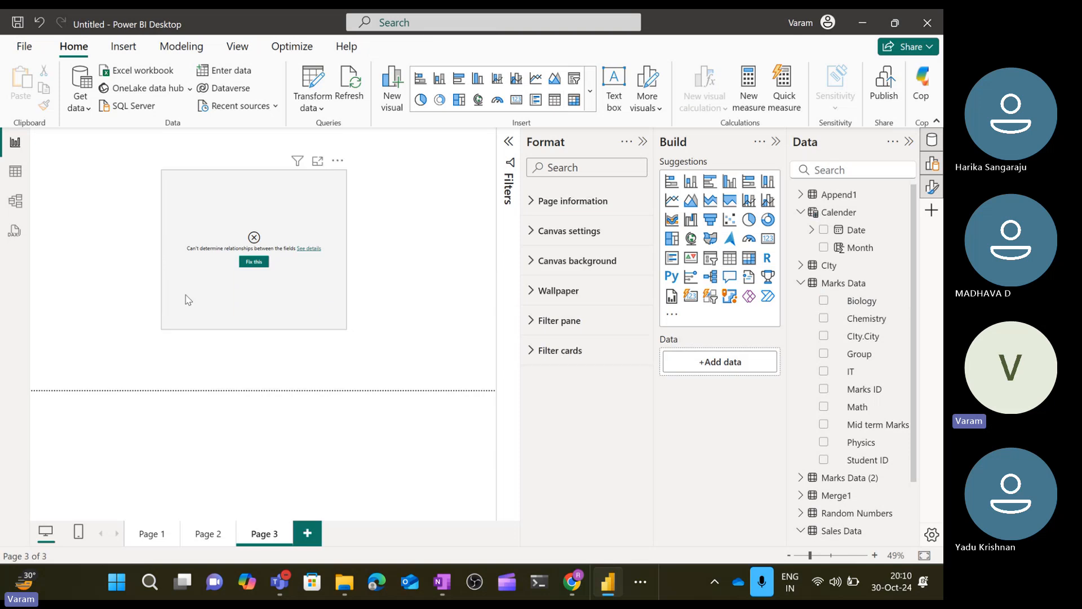
Remove the Chemistry field from the table visual.
left_click(197, 296)
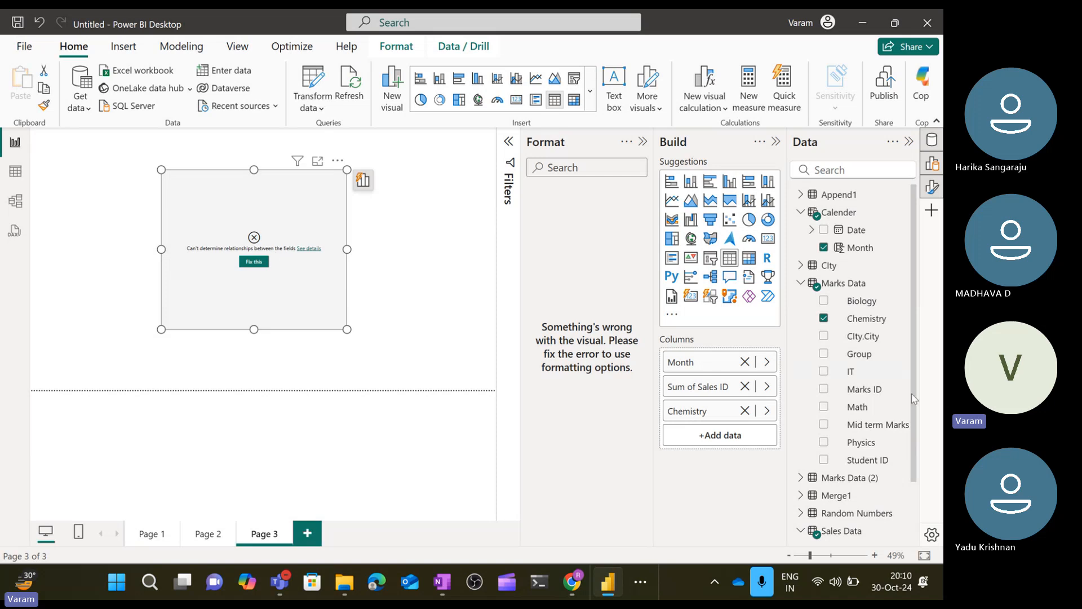
left_click(745, 411)
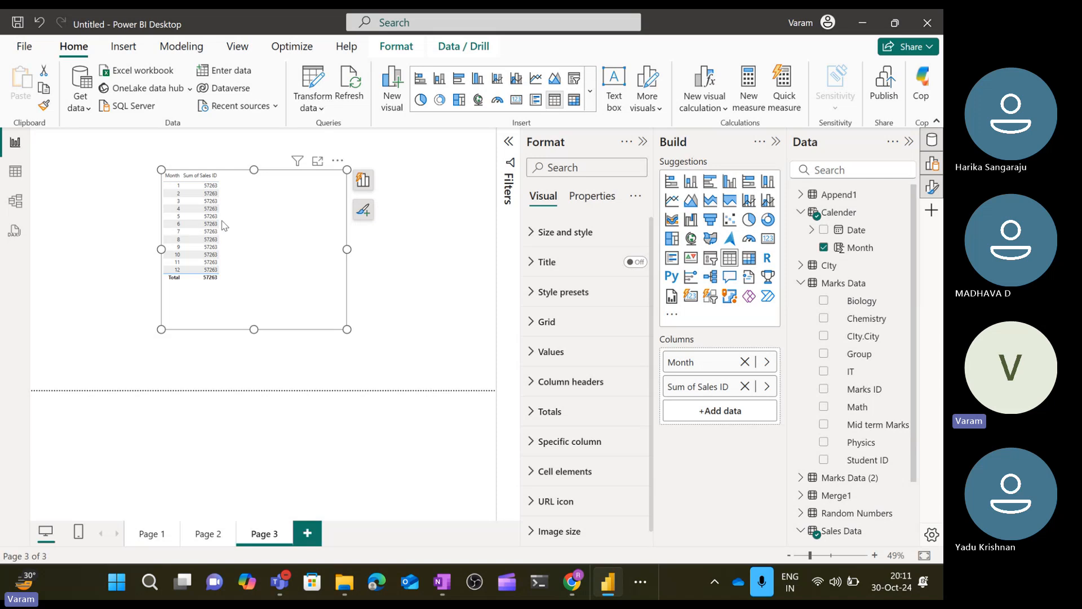
Create a many-to-one relationship from Sales Data's Sales date column to Calender's Date column.
left_click(15, 201)
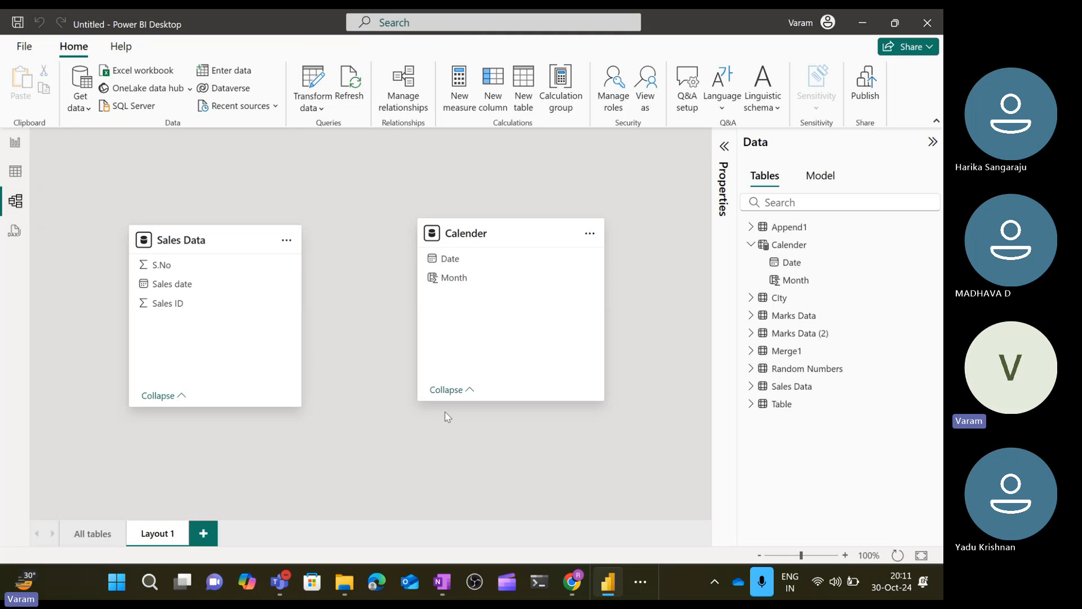
left_click(407, 93)
left_click(263, 79)
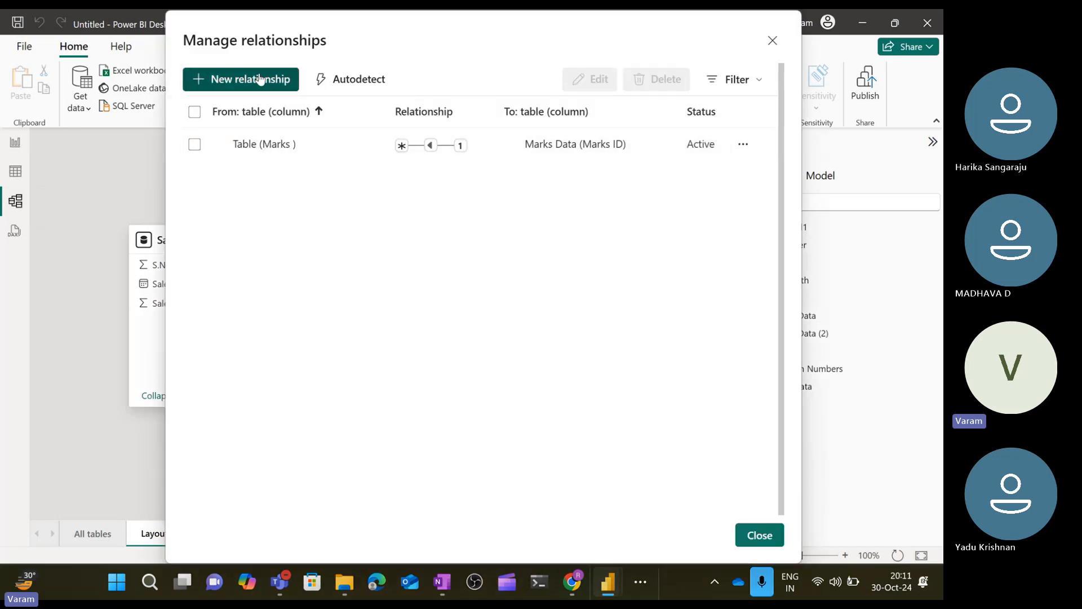
left_click(367, 116)
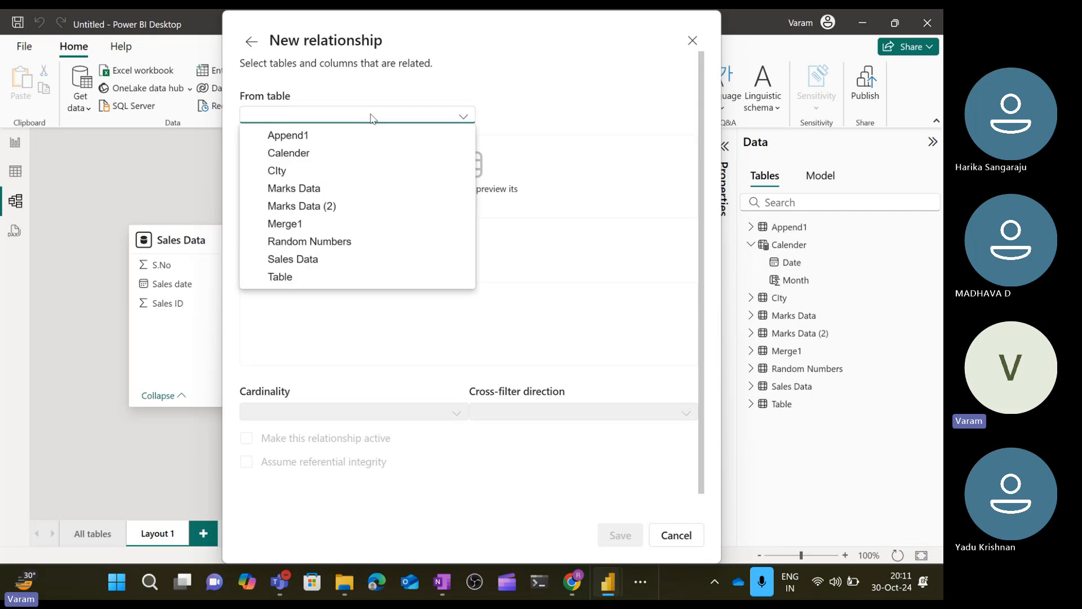
left_click(307, 259)
left_click(305, 260)
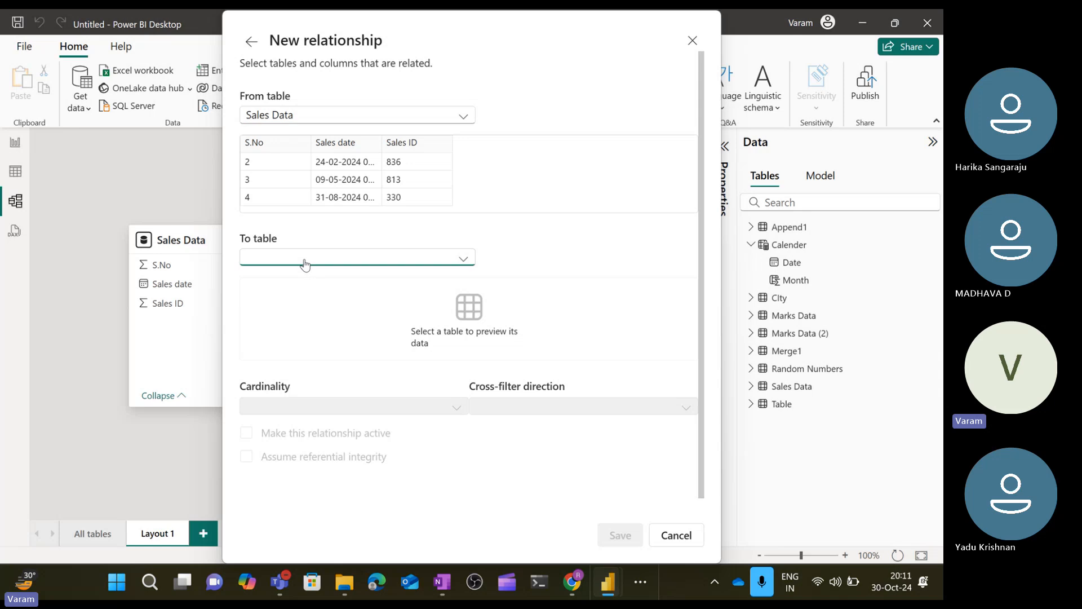
left_click(294, 296)
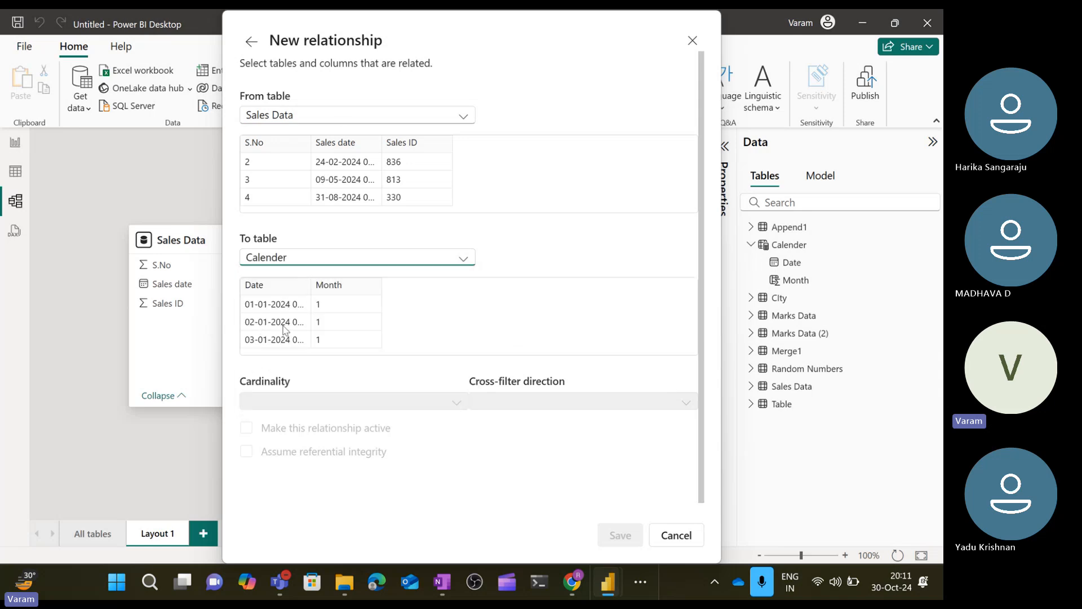
left_click(340, 160)
left_click(277, 286)
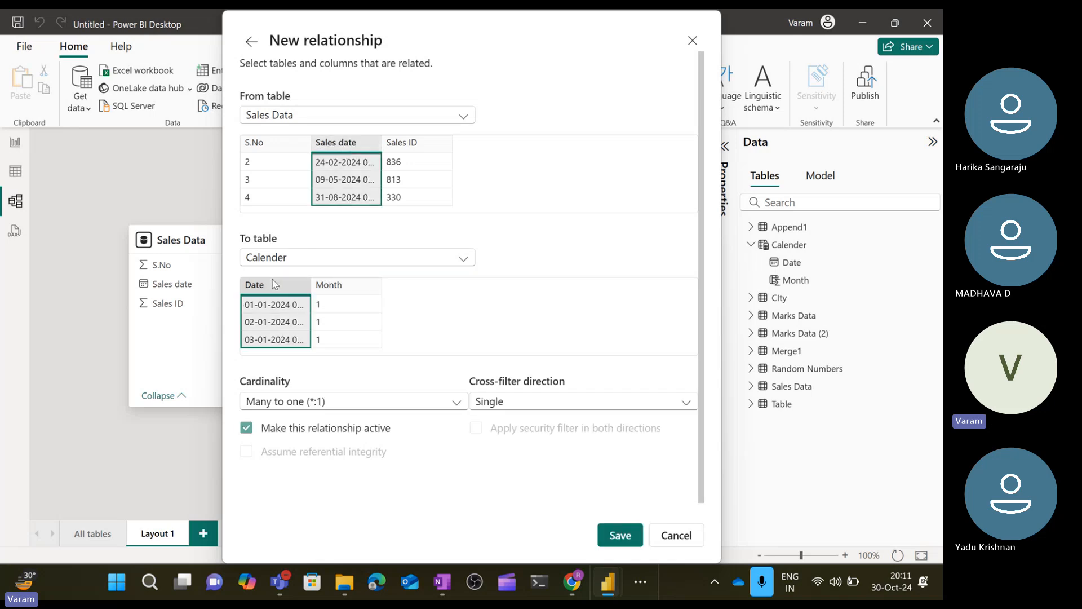
left_click(619, 536)
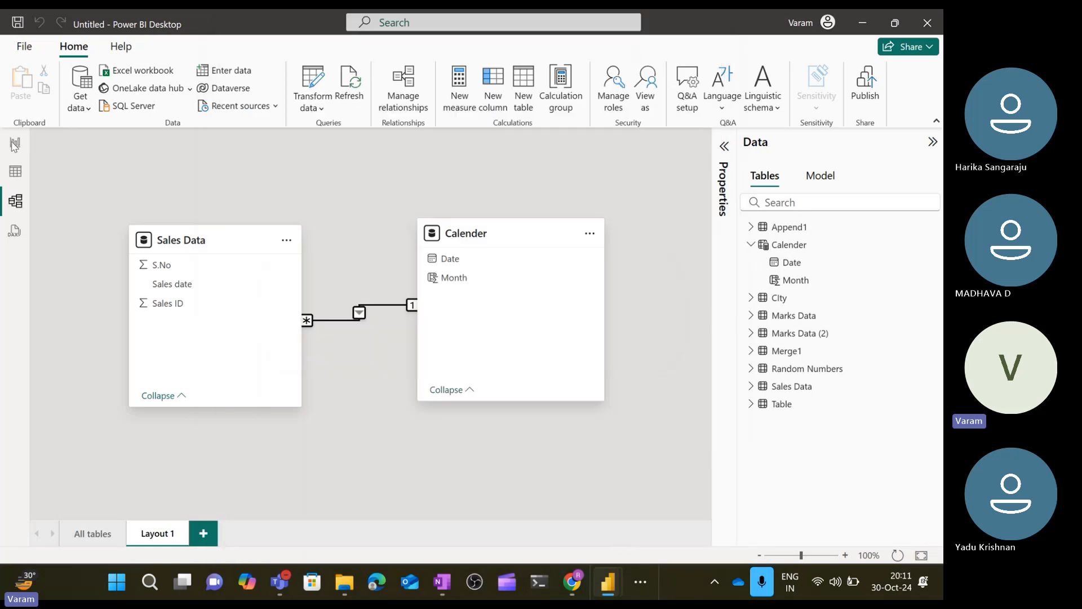
key("alt+Tab")
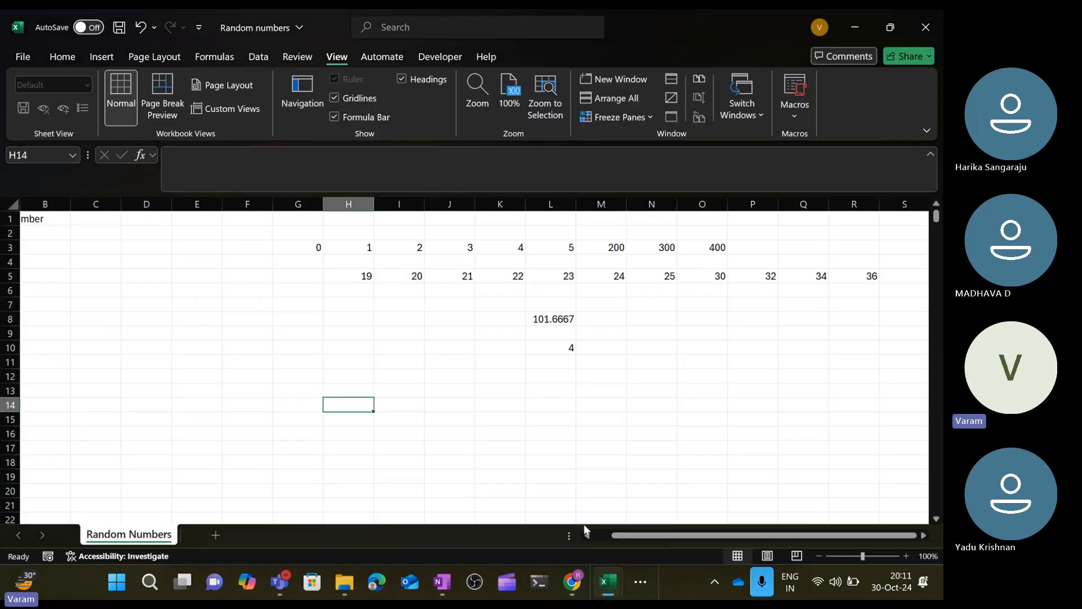
left_click(640, 582)
mouse_move(584, 543)
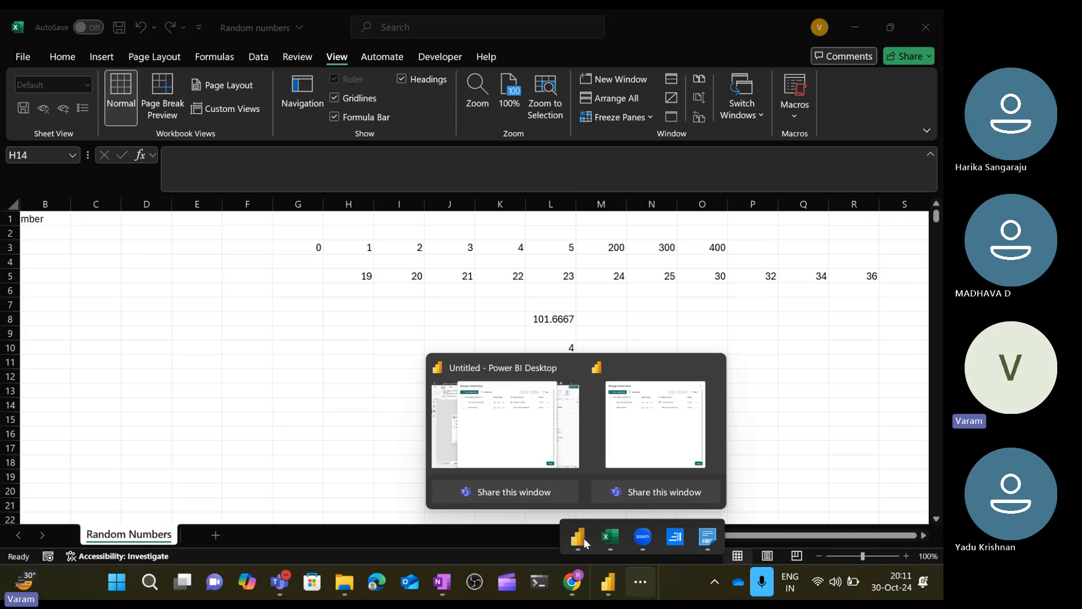
left_click(551, 430)
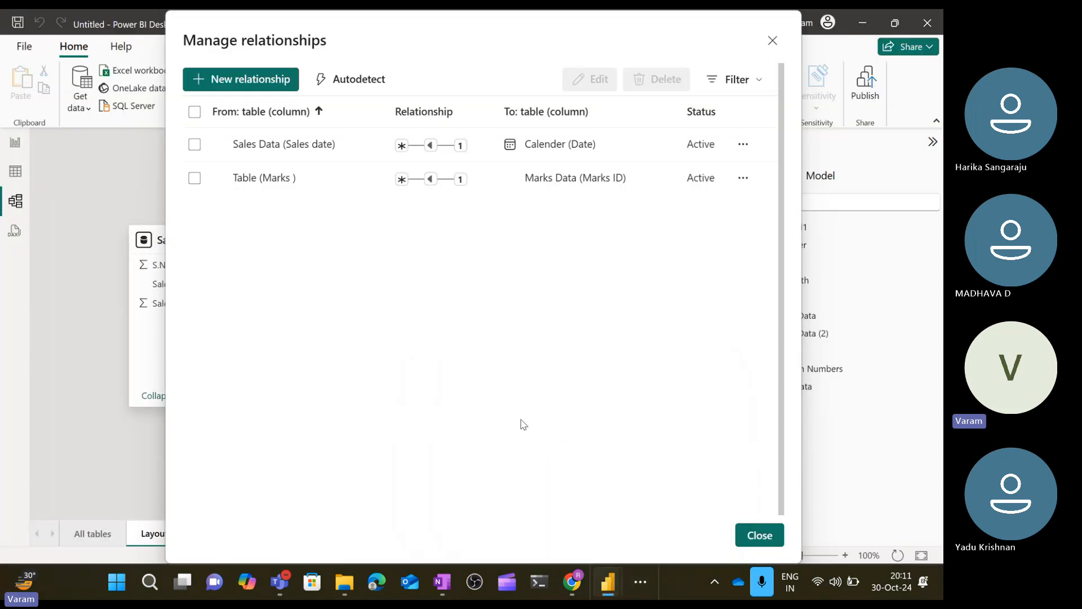
left_click(760, 535)
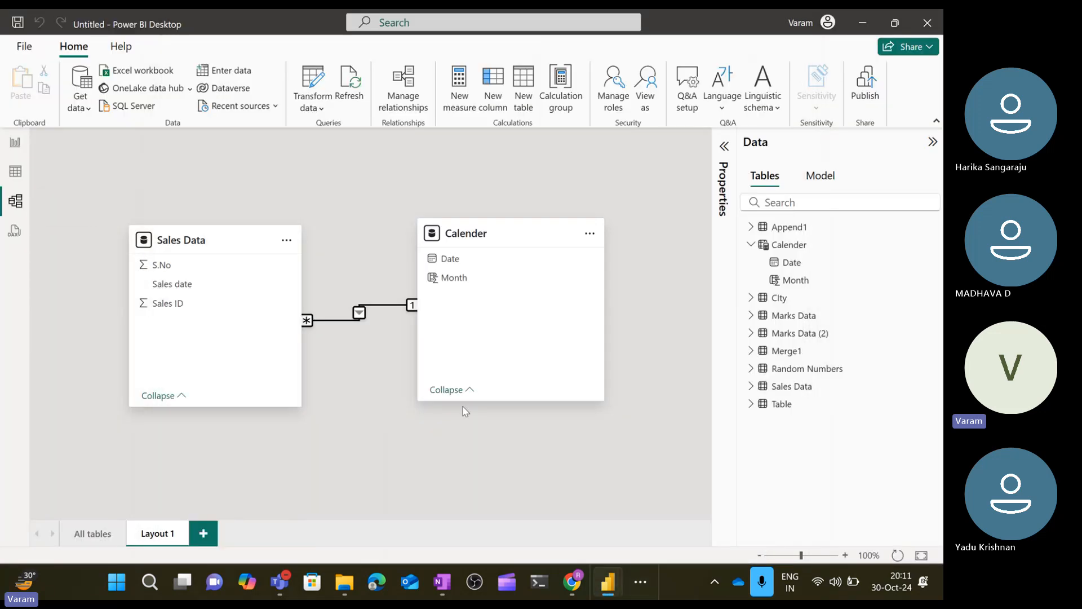
Return to the report page to review the table visual's Sales ID totals by month.
left_click(15, 144)
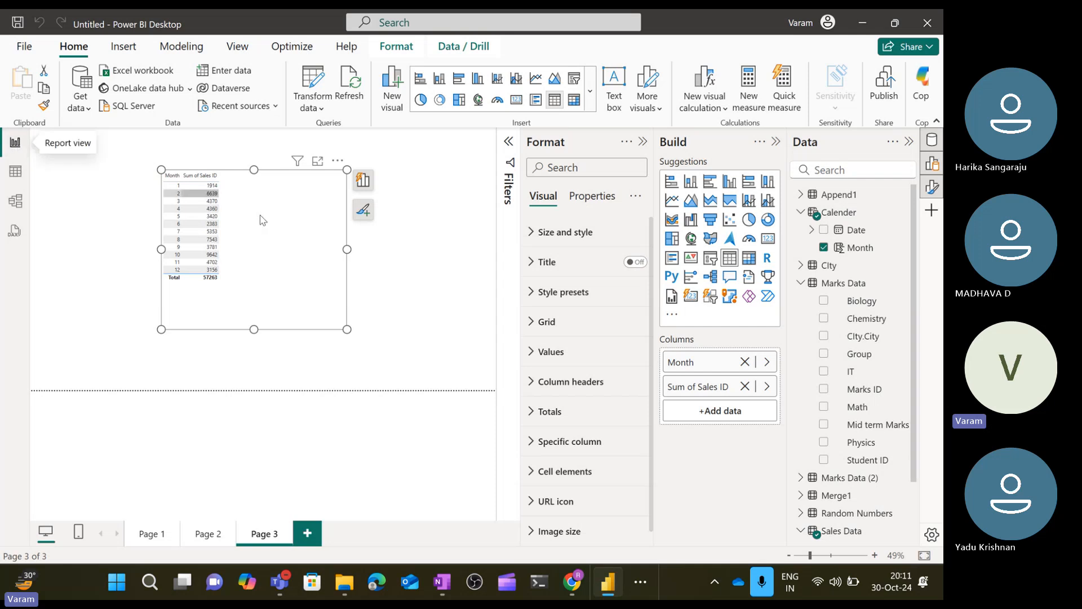
left_click(420, 272)
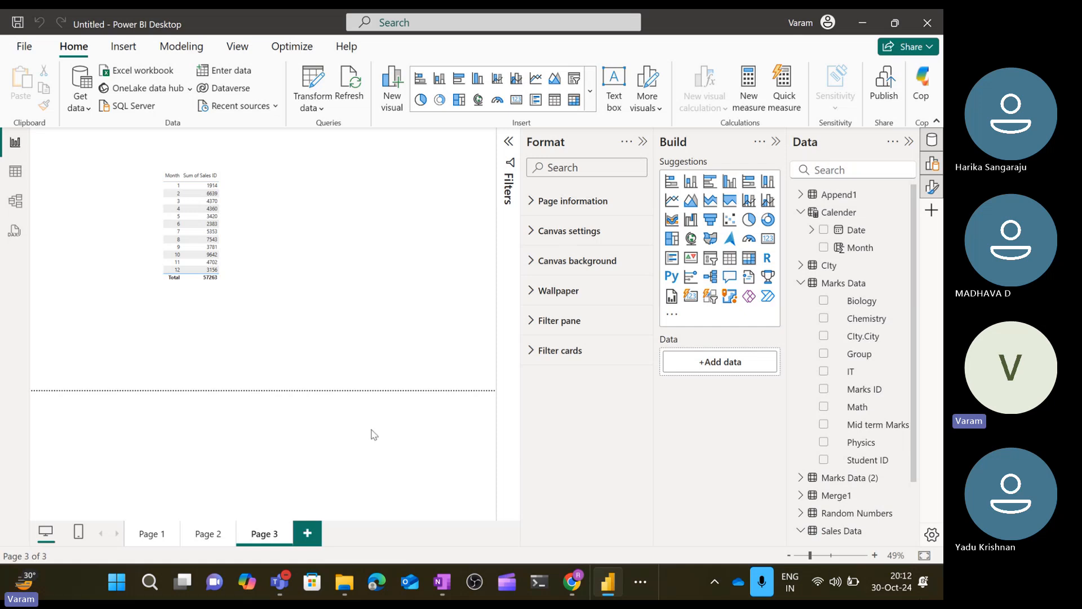
Collapse the Sales Data and Calender table cards in the model view.
left_click(15, 201)
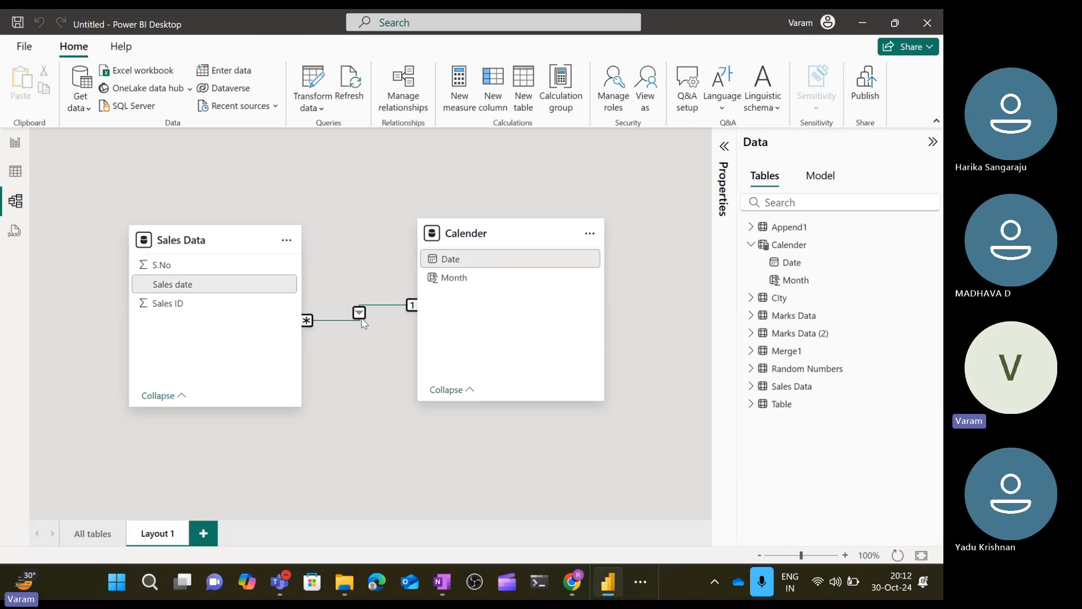
left_click(176, 396)
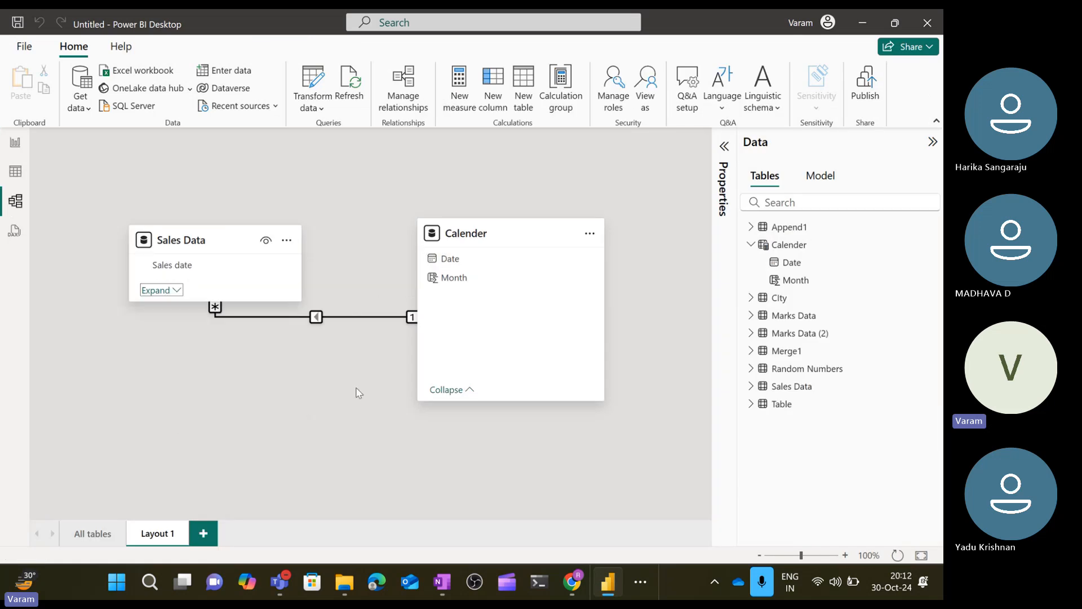
left_click(469, 390)
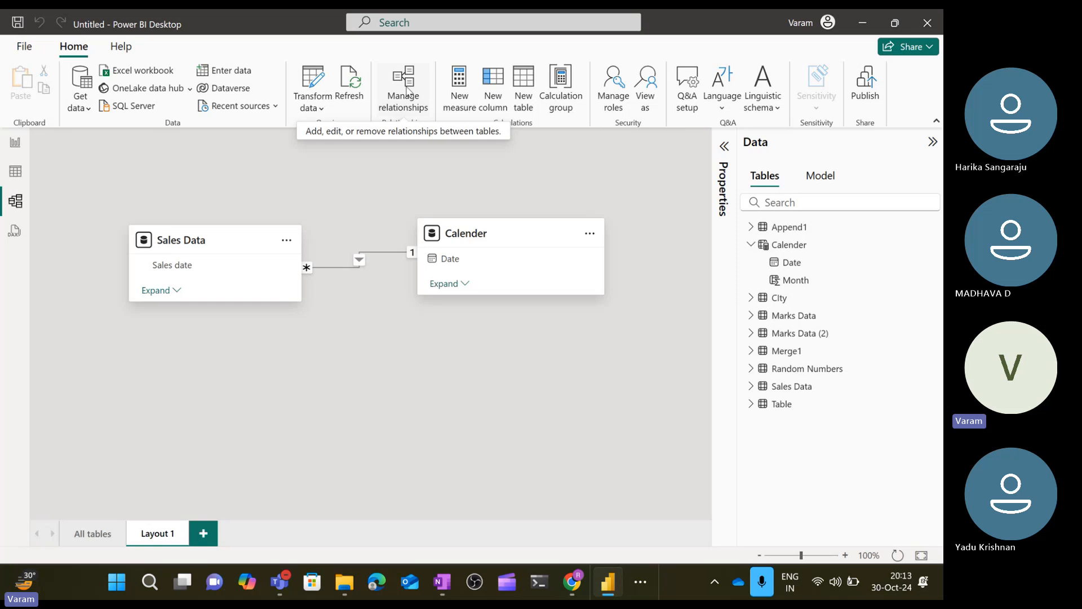
left_click(280, 584)
left_click(472, 314)
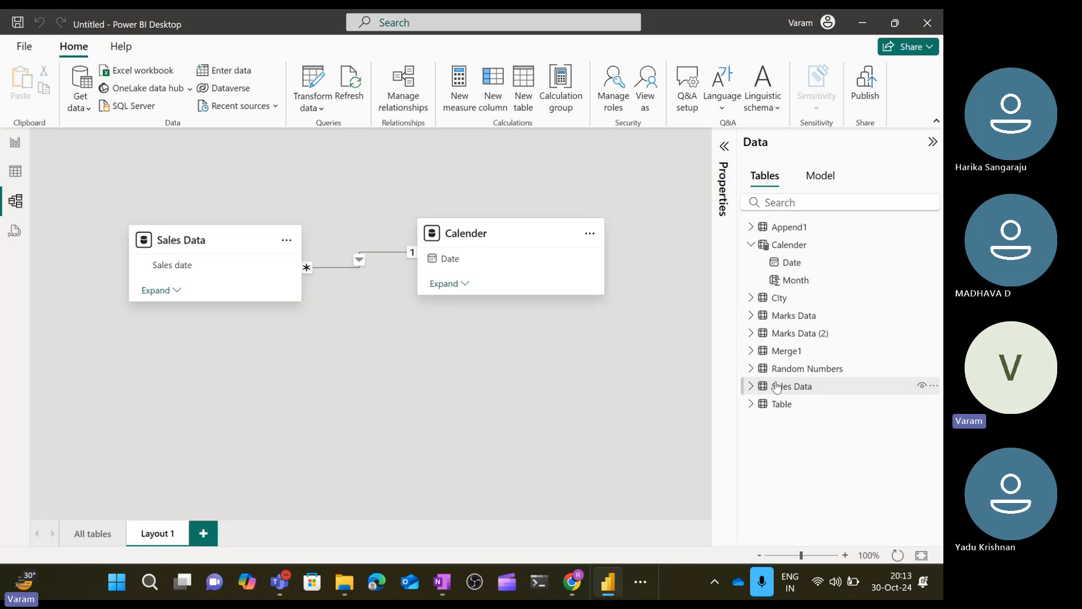
mouse_move(777, 387)
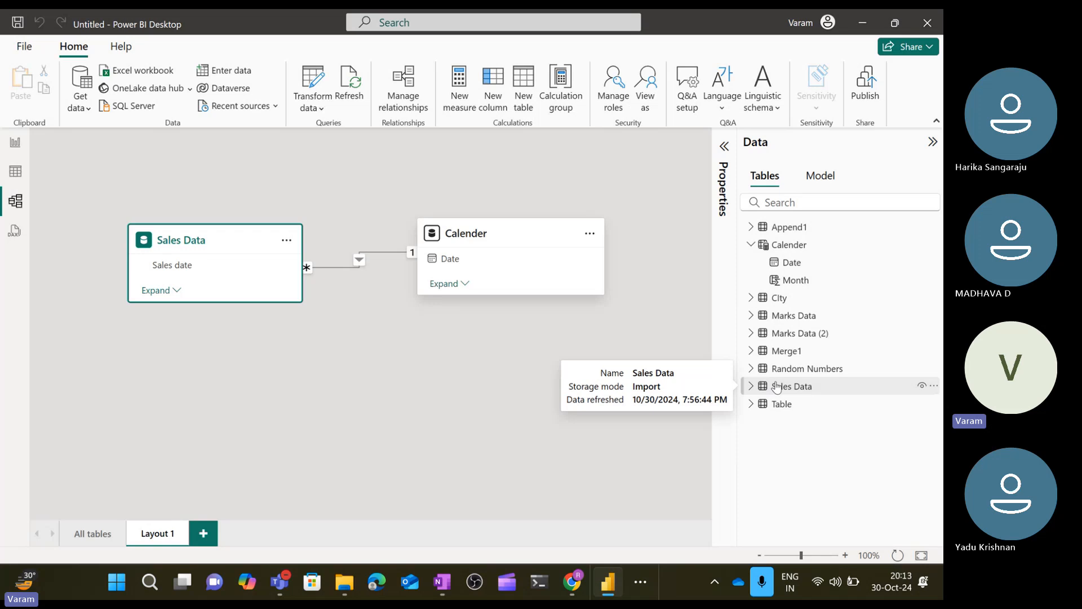
left_click(777, 387)
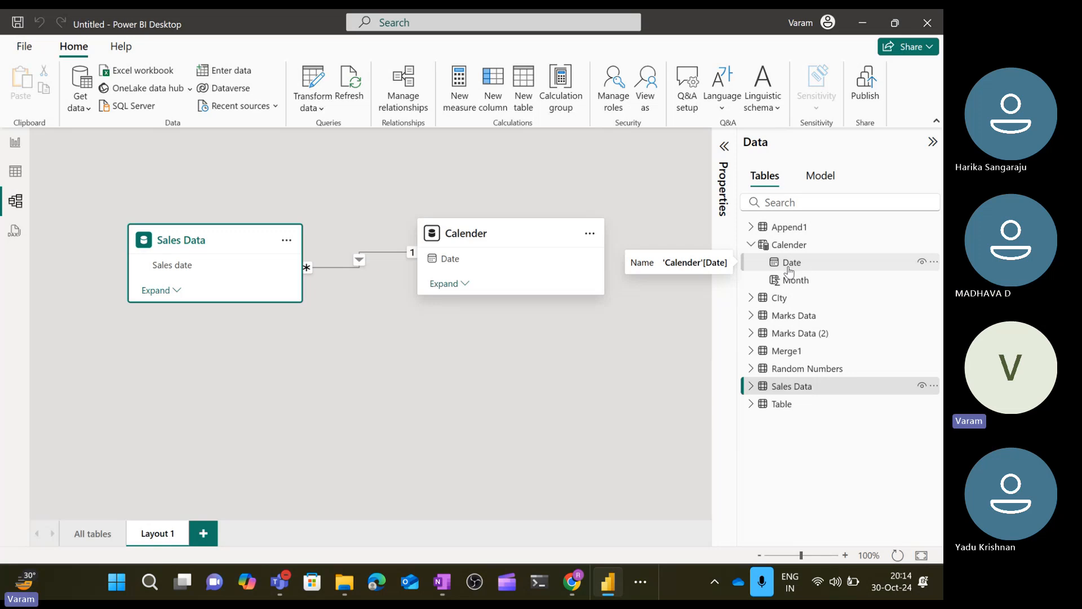
Switch to the Teams meeting window and stop recording the meeting.
mouse_move(289, 582)
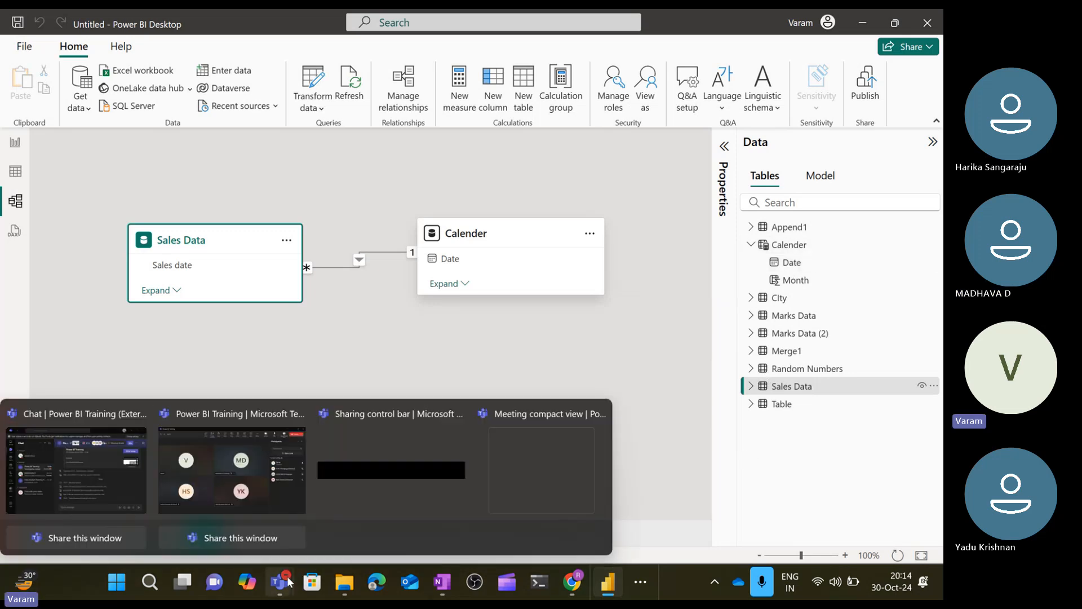
left_click(235, 476)
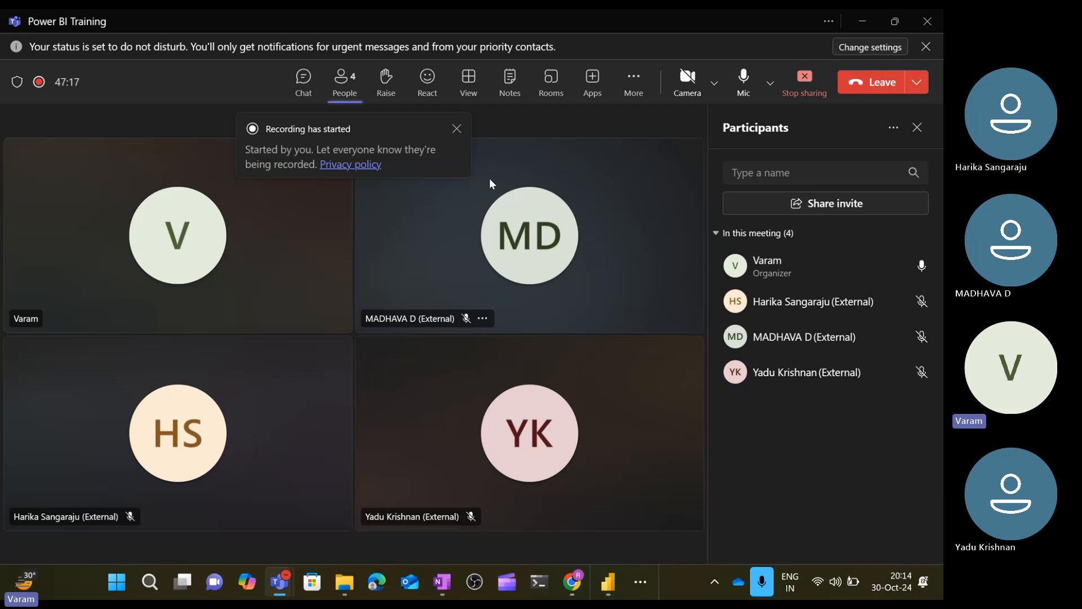
left_click(456, 129)
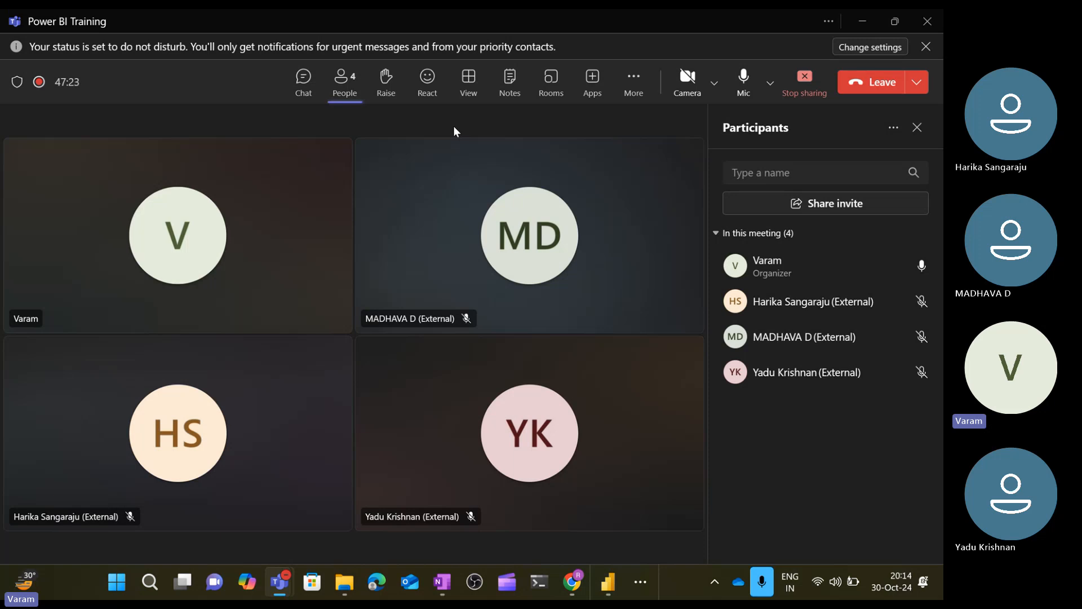
left_click(634, 84)
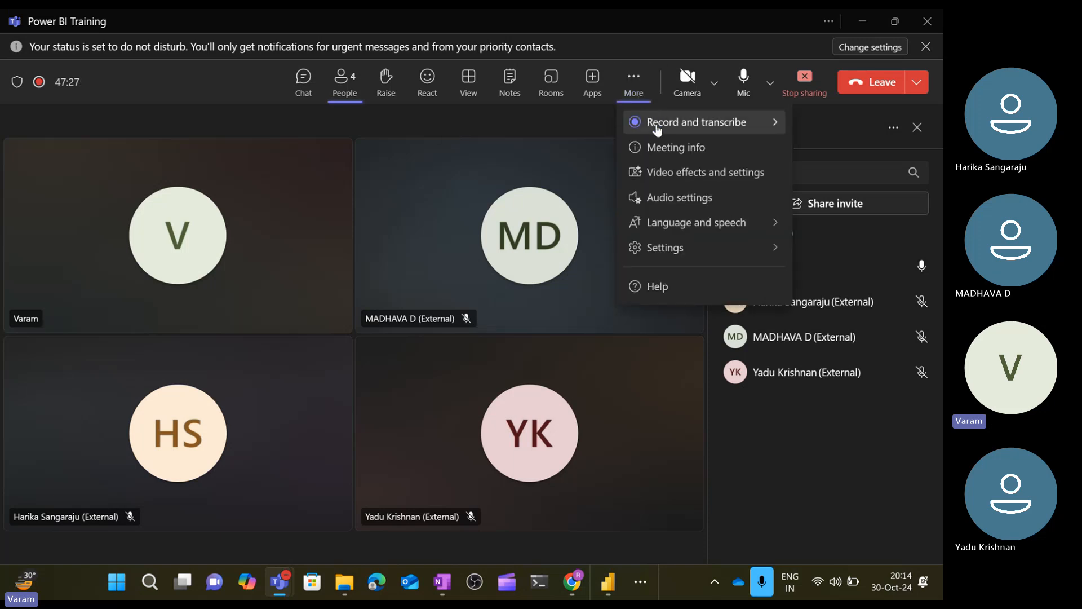
mouse_move(675, 124)
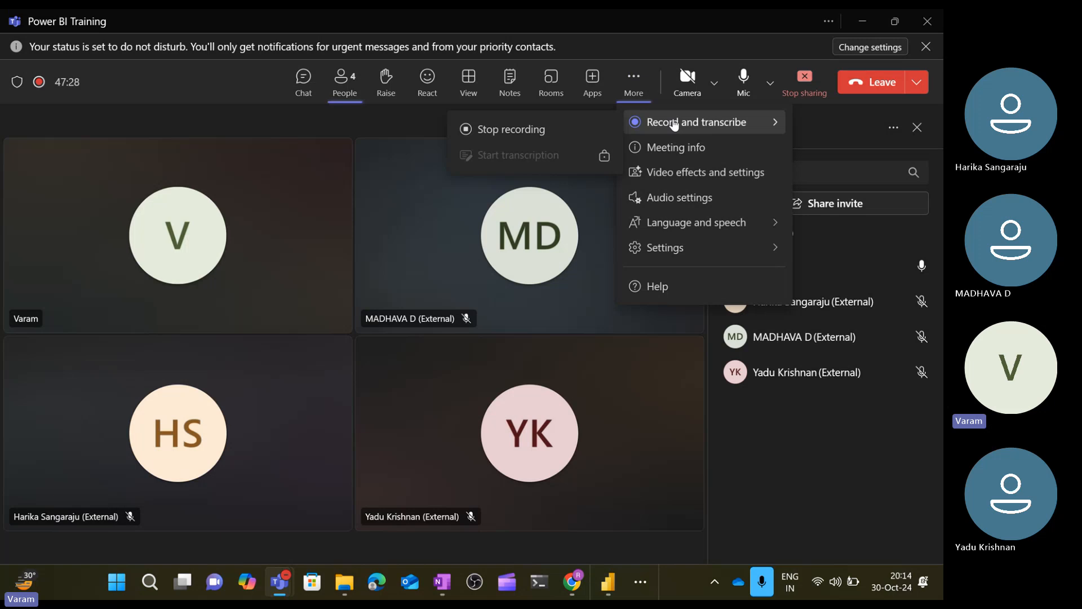
left_click(593, 131)
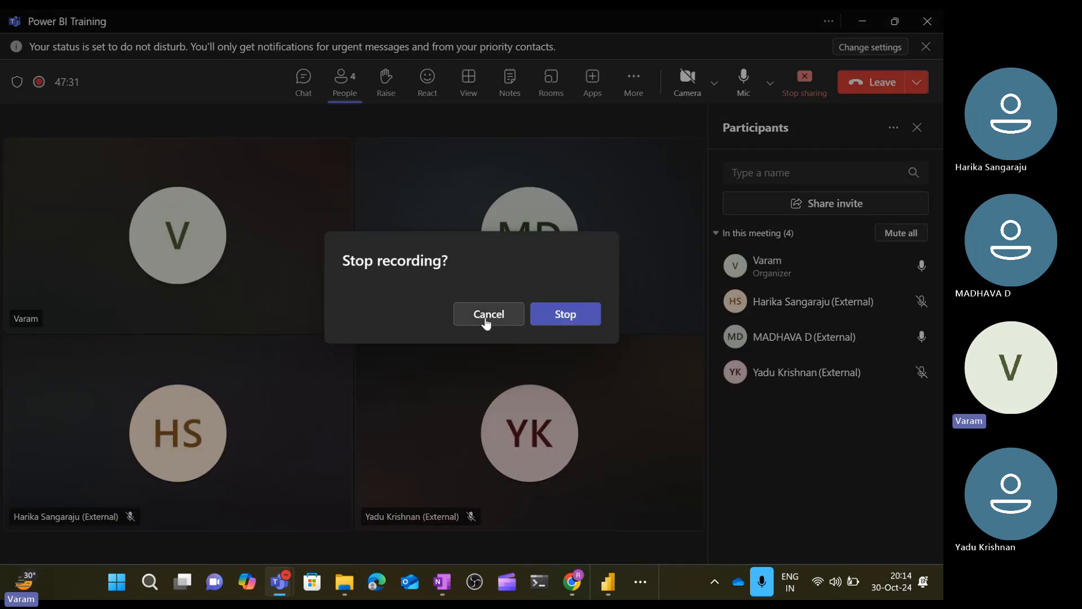